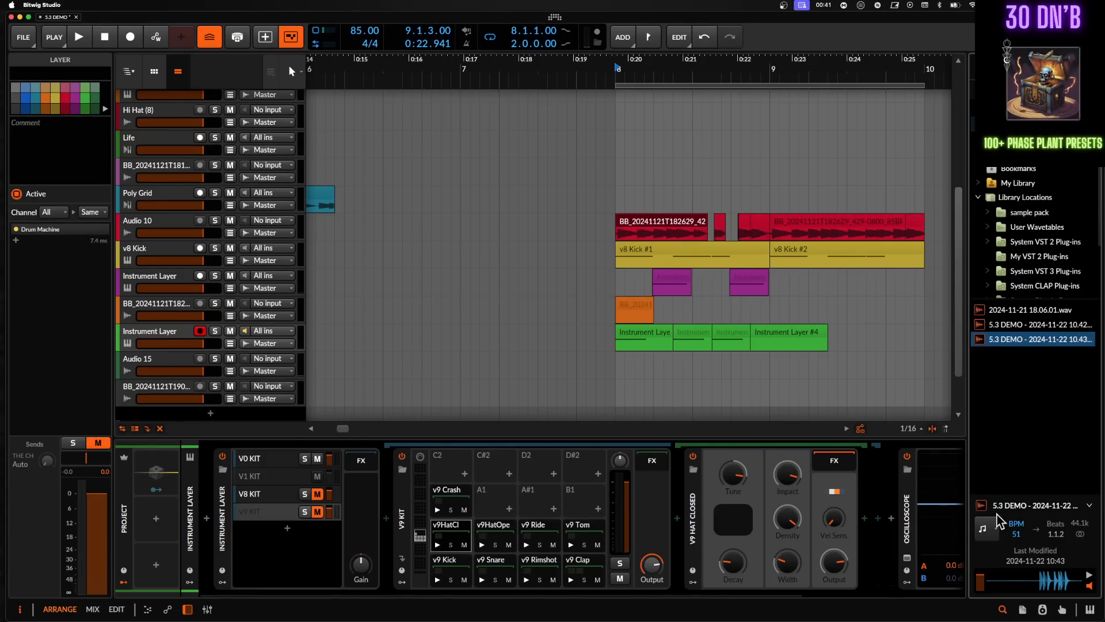
- Open the Master track's Rolling Sampler display in the arrangement and drag a captured slice onto the bottom audio track
{"action": "scroll", "coordinate": [175, 381], "scroll_direction": "down", "scroll_amount": 2}
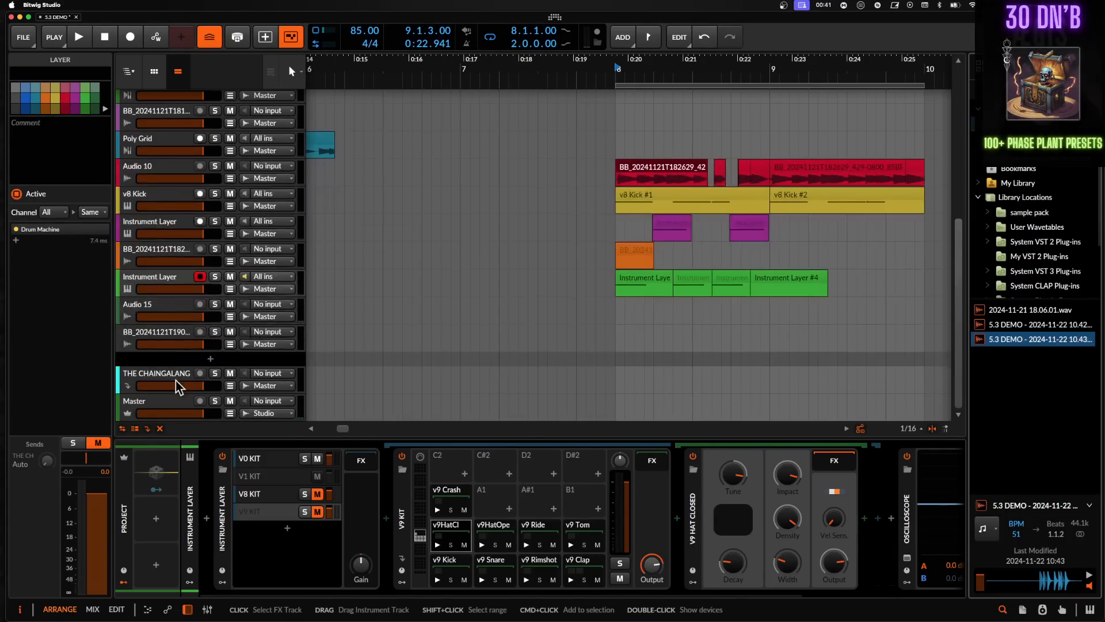
{"action": "left_click", "coordinate": [164, 403]}
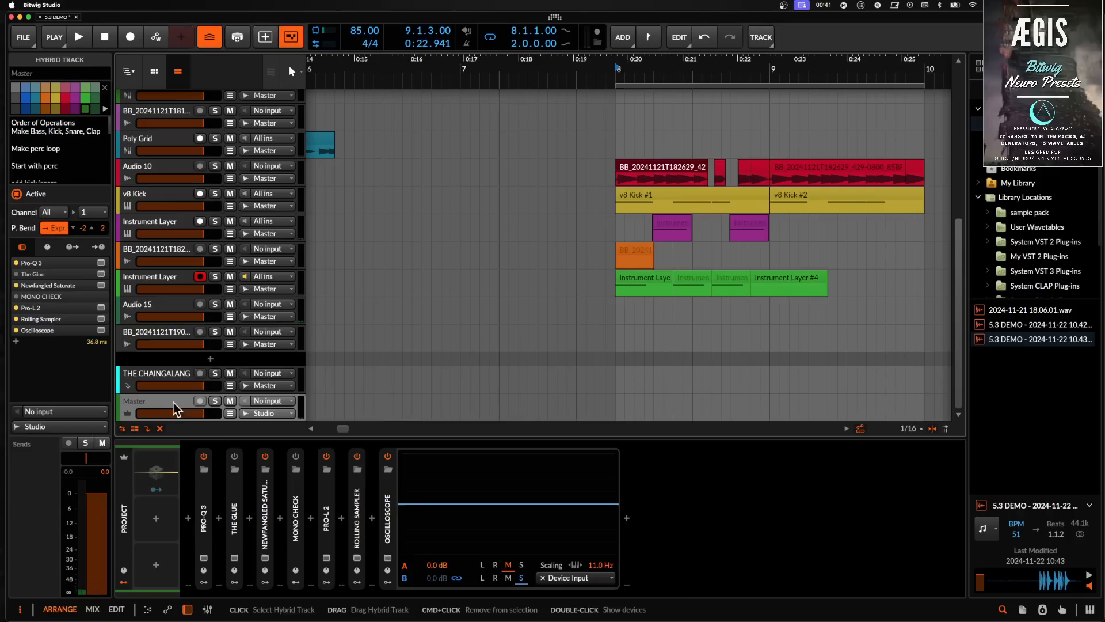
{"action": "left_click", "coordinate": [357, 558]}
{"action": "left_click_drag", "start_coordinate": [565, 68], "coordinate": [576, 283]}
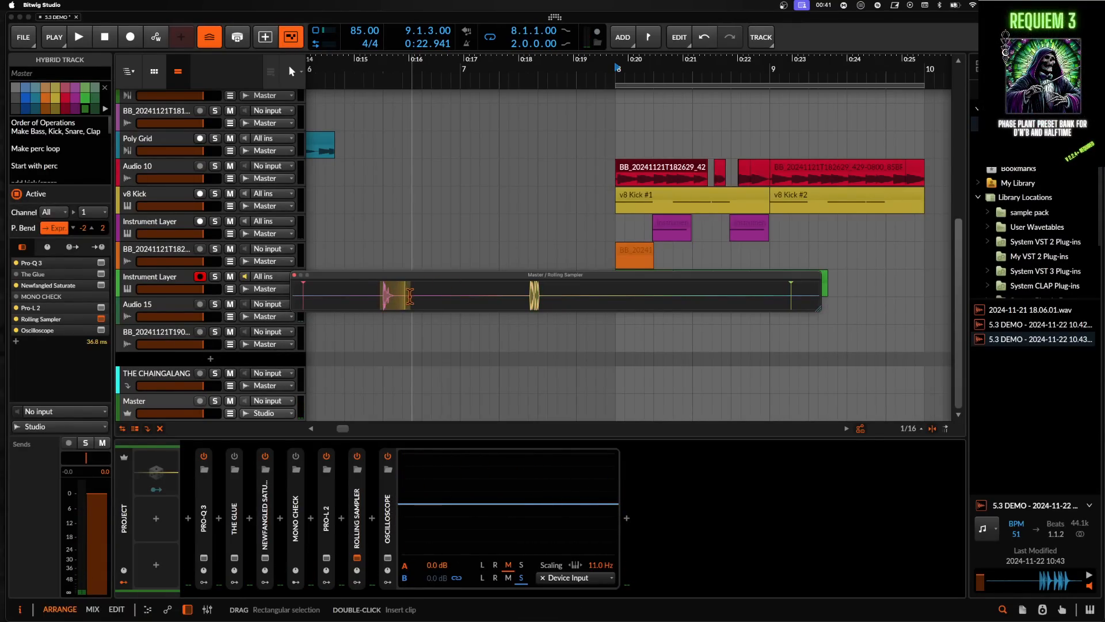
{"action": "left_click_drag", "start_coordinate": [391, 303], "coordinate": [467, 335]}
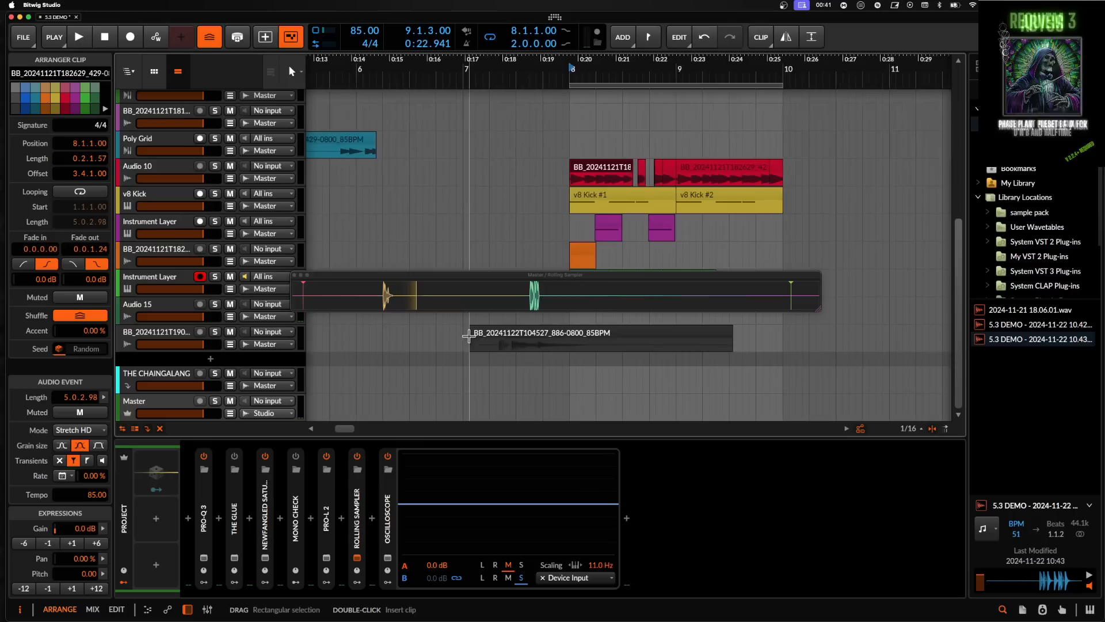
- Delete the bottom BB_20241121T190 audio track and close the Rolling Sampler display
{"action": "left_click", "coordinate": [164, 340]}
{"action": "key", "text": "Delete"}
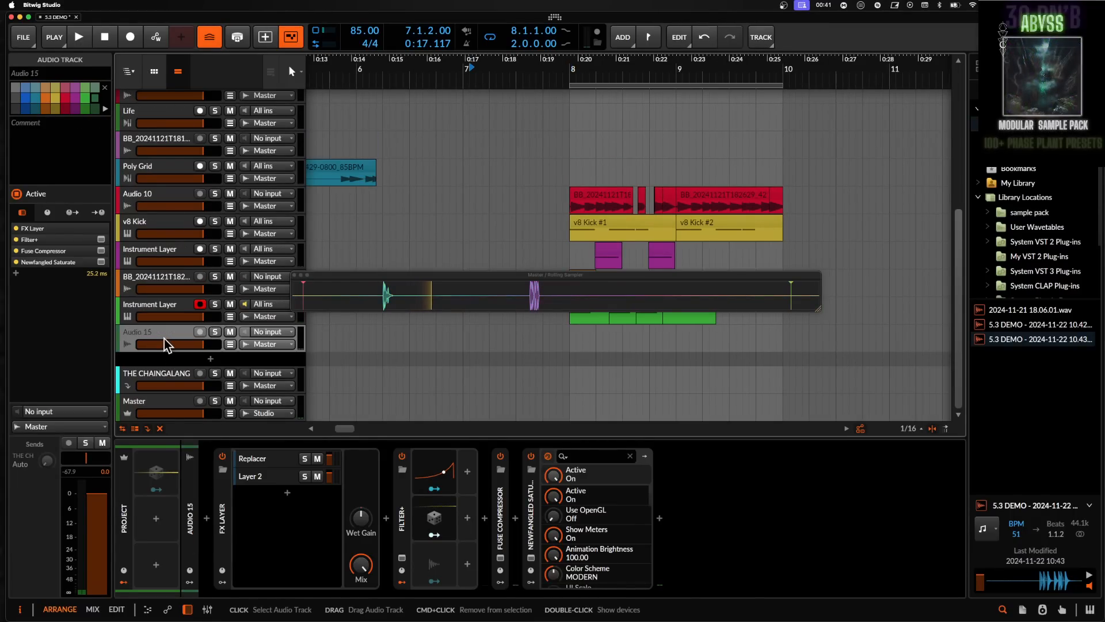
{"action": "left_click", "coordinate": [294, 275]}
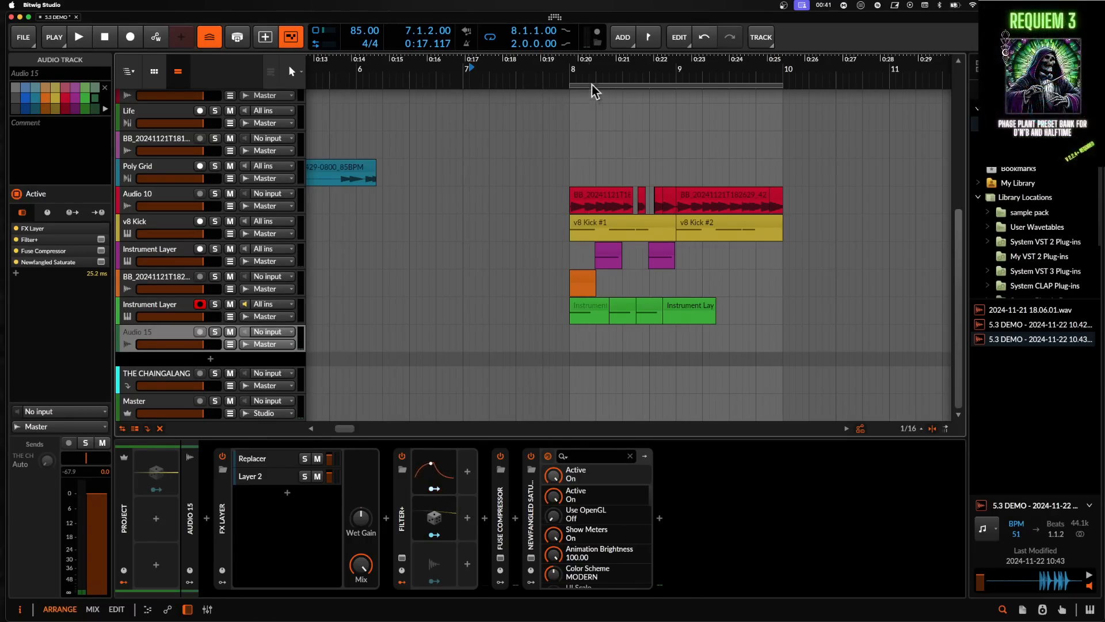
- Record the master output to a new file while playback starts from the red audio clip at bar 8
{"action": "left_click", "coordinate": [598, 36]}
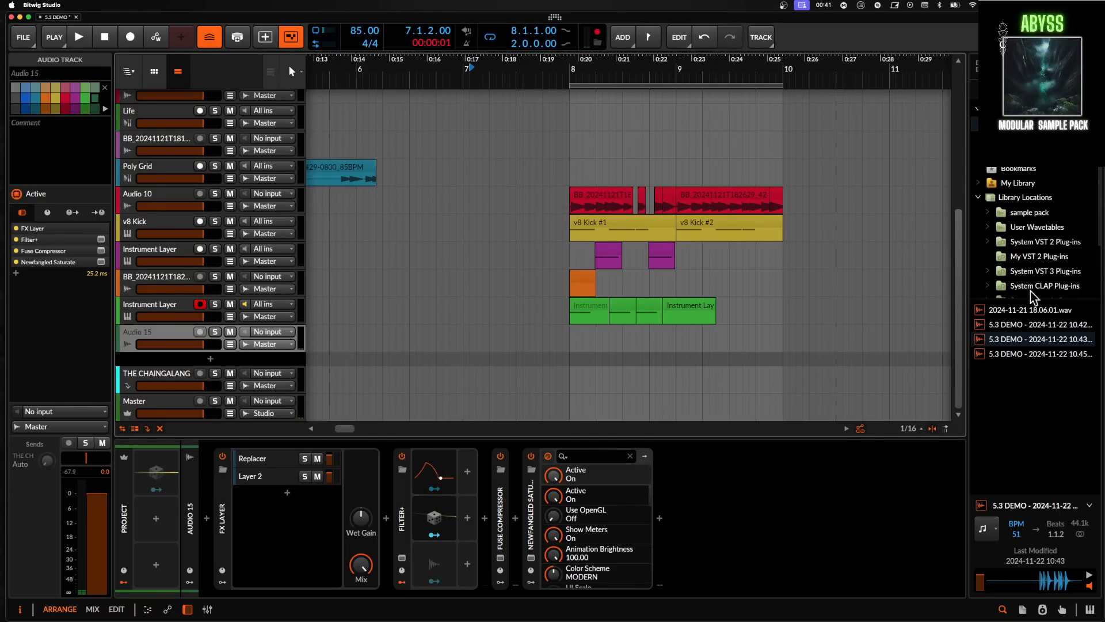
{"action": "left_click", "coordinate": [622, 201]}
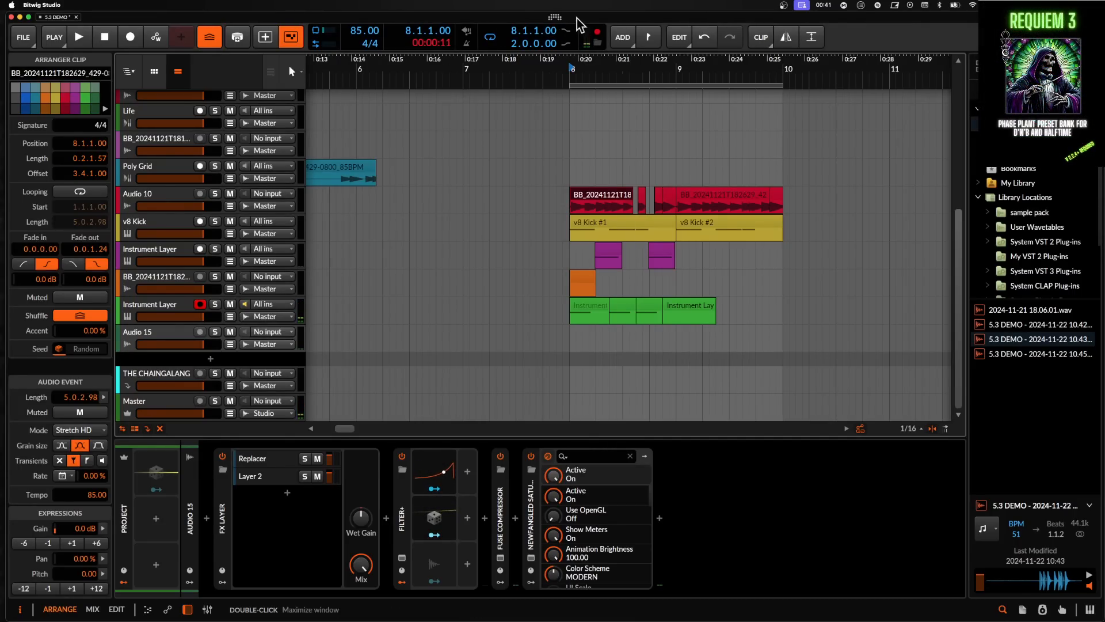
{"action": "left_click", "coordinate": [597, 35]}
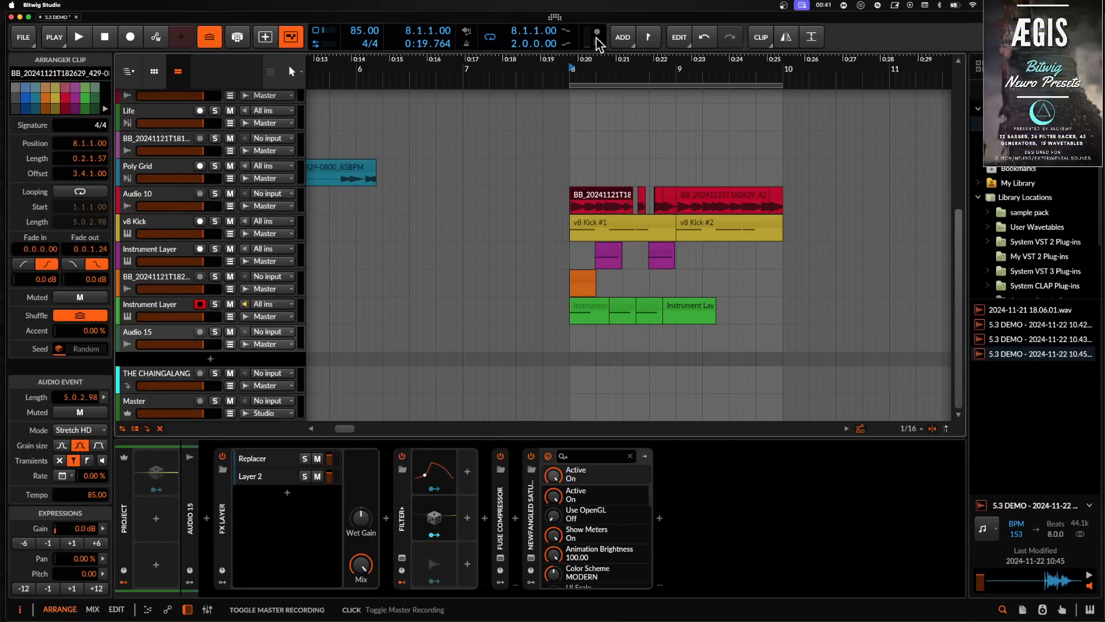
- Record another master-output take, playing the arrangement from bar 8 and stopping it
{"action": "scroll", "coordinate": [596, 192], "scroll_direction": "up", "scroll_amount": 2}
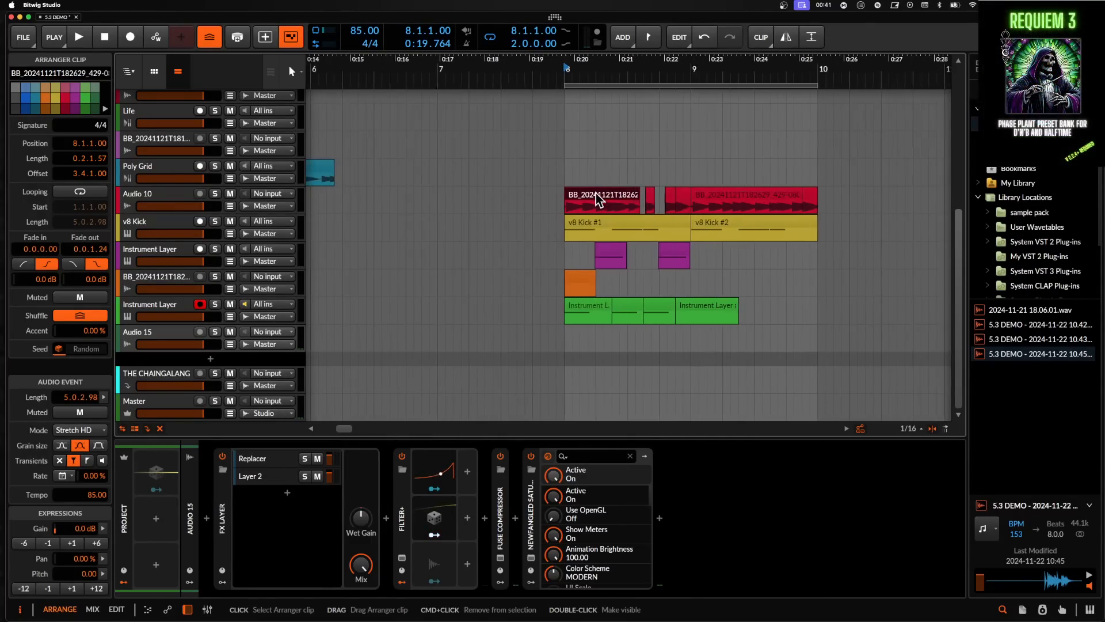
{"action": "scroll", "coordinate": [595, 192], "scroll_direction": "down", "scroll_amount": 2}
{"action": "scroll", "coordinate": [596, 193], "scroll_direction": "up", "scroll_amount": 1}
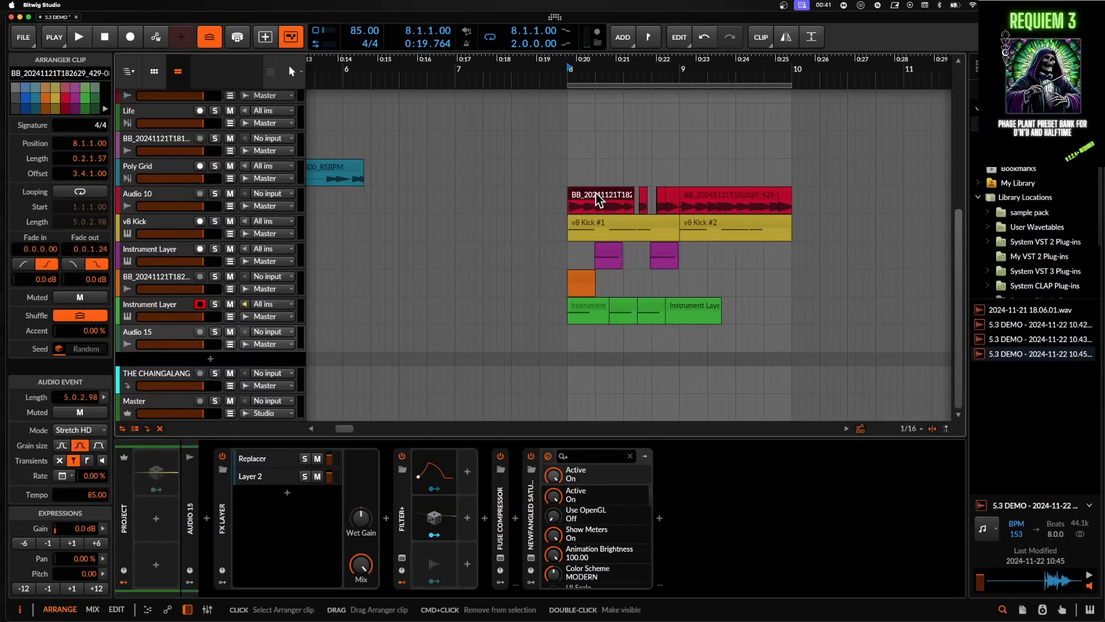
{"action": "left_click", "coordinate": [597, 33]}
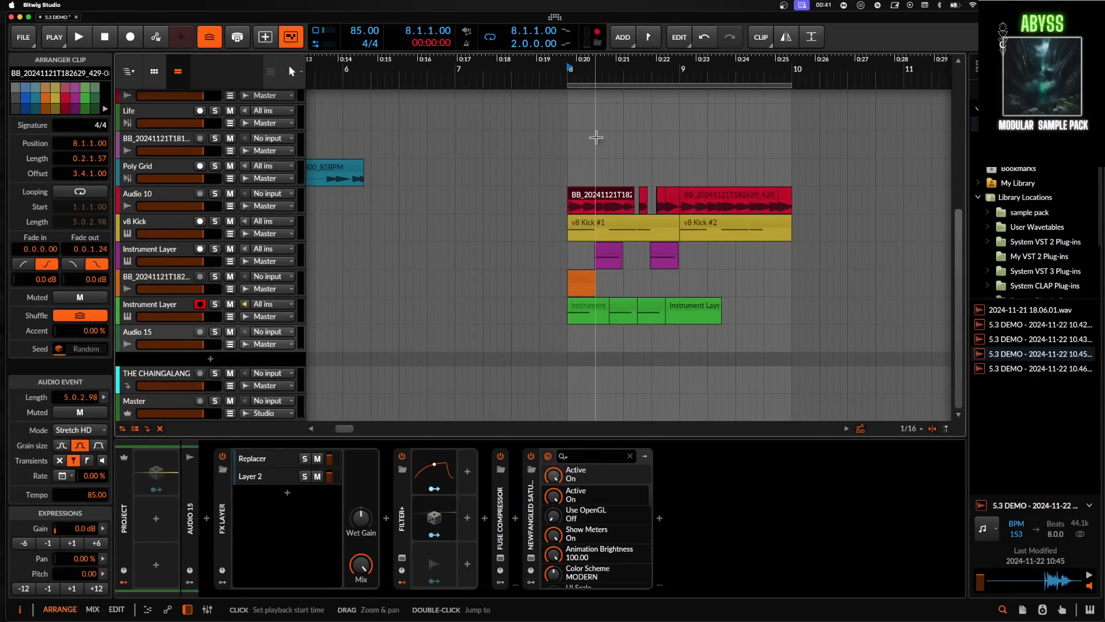
{"action": "key", "text": "space"}
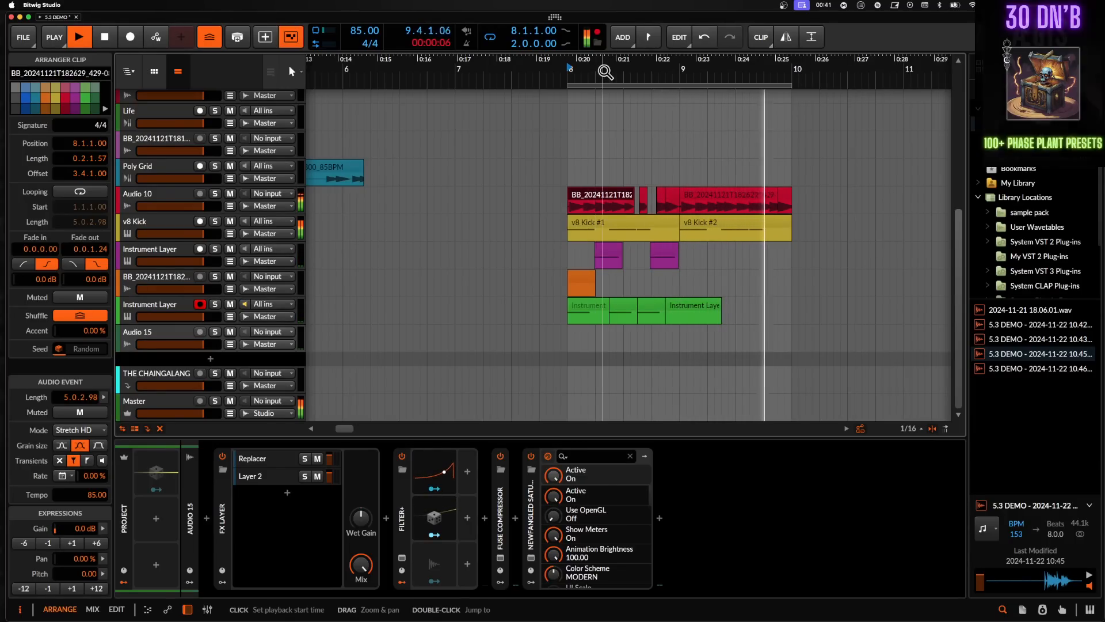
{"action": "key", "text": "space"}
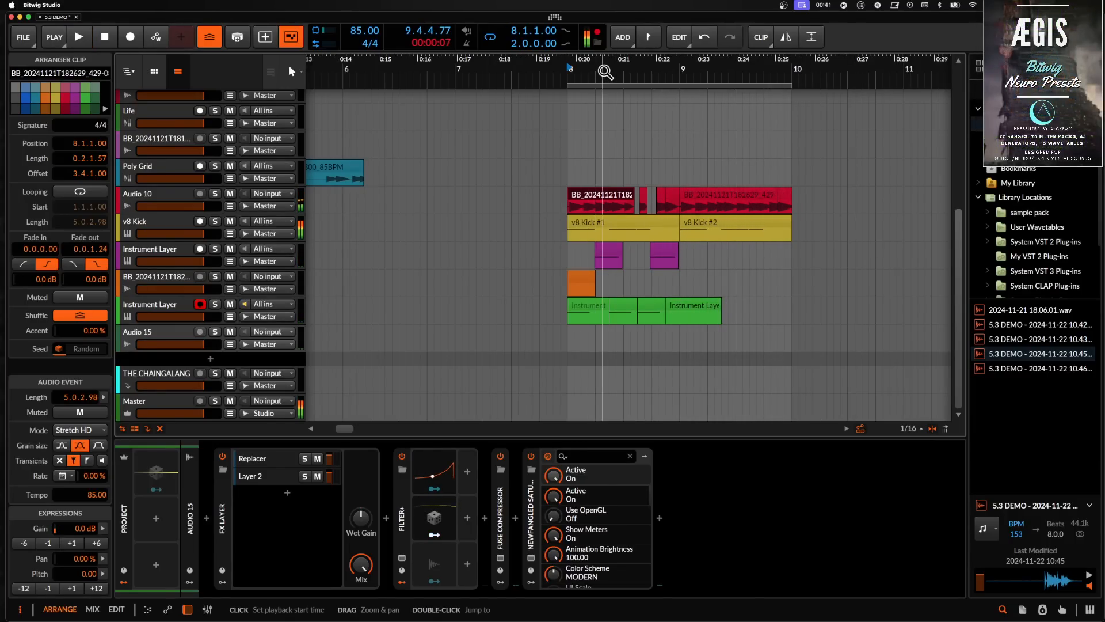
{"action": "left_click", "coordinate": [599, 40]}
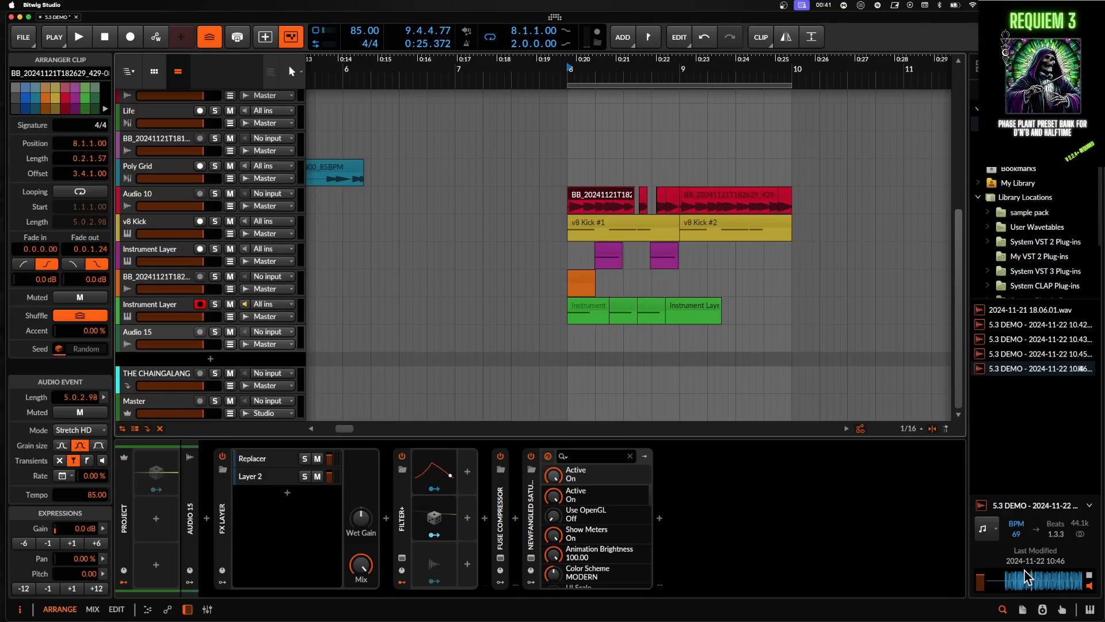
- Preview the newest 5.3 DEMO master recording in the browser
{"action": "key", "text": "space"}
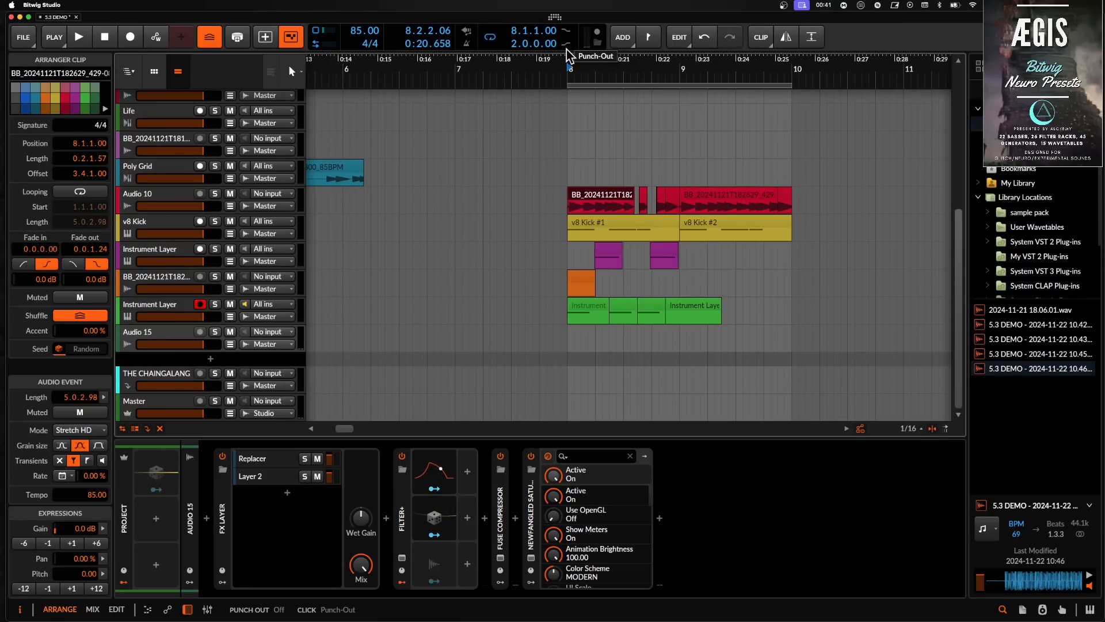
{"action": "left_click", "coordinate": [153, 73]}
{"action": "left_click", "coordinate": [176, 74]}
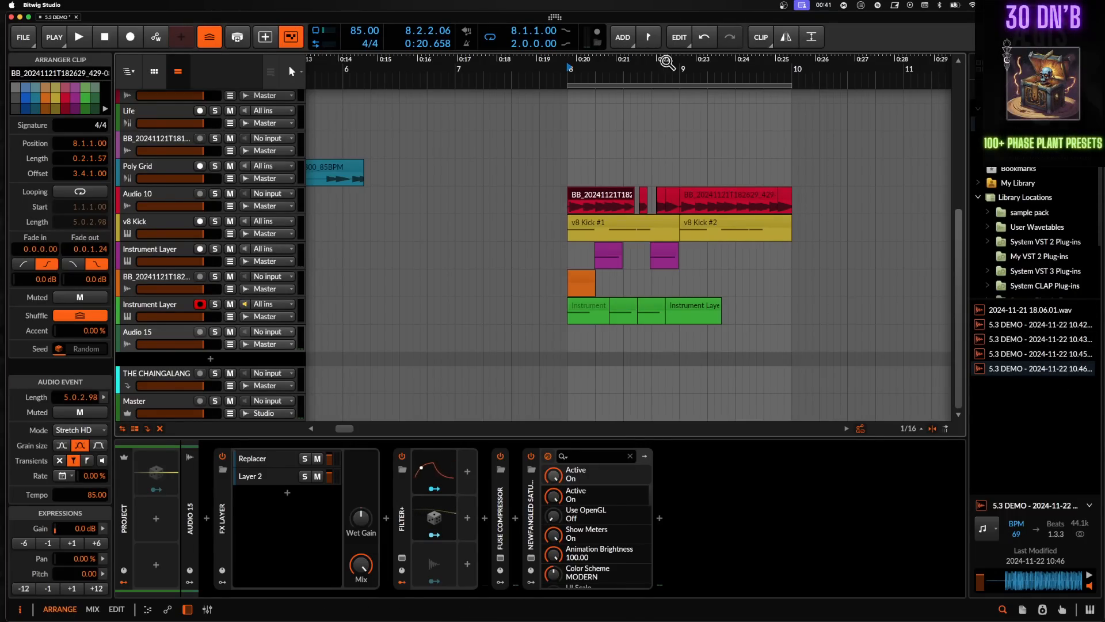
{"action": "left_click", "coordinate": [1053, 460]}
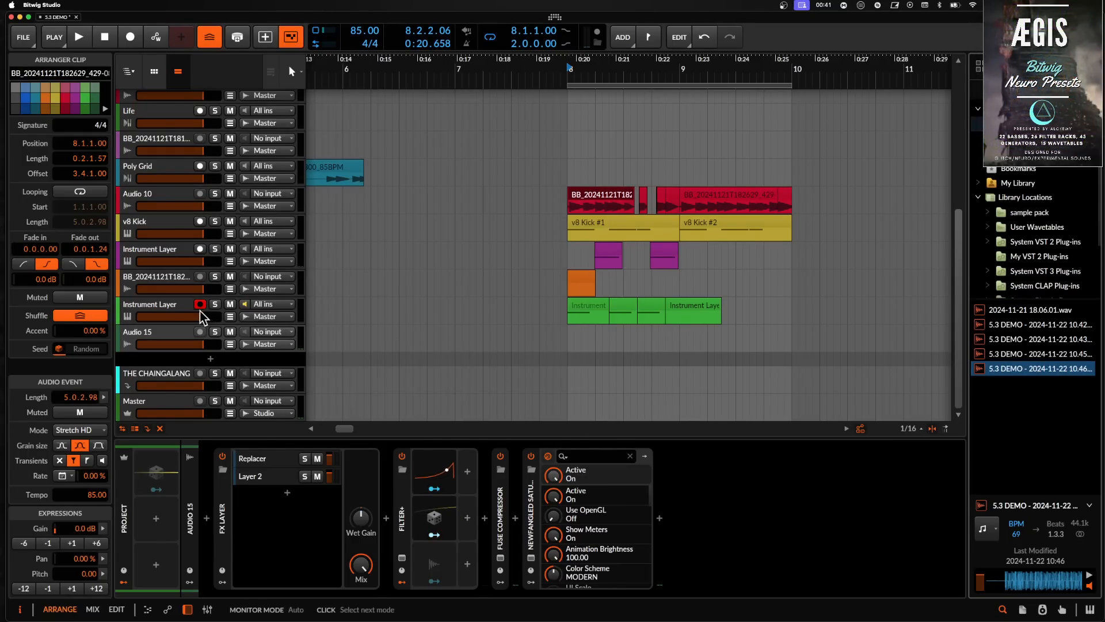
- Inspect the Instrument Layer's V0 KIT drum machine and the effect chains on its pads
{"action": "left_click", "coordinate": [178, 309]}
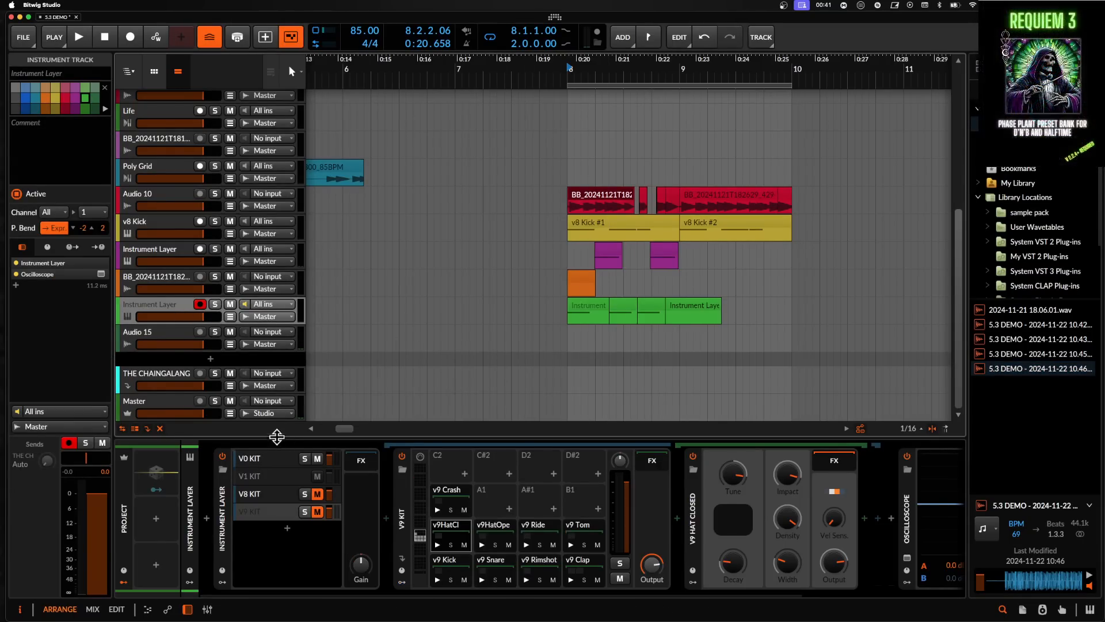
{"action": "left_click", "coordinate": [276, 459]}
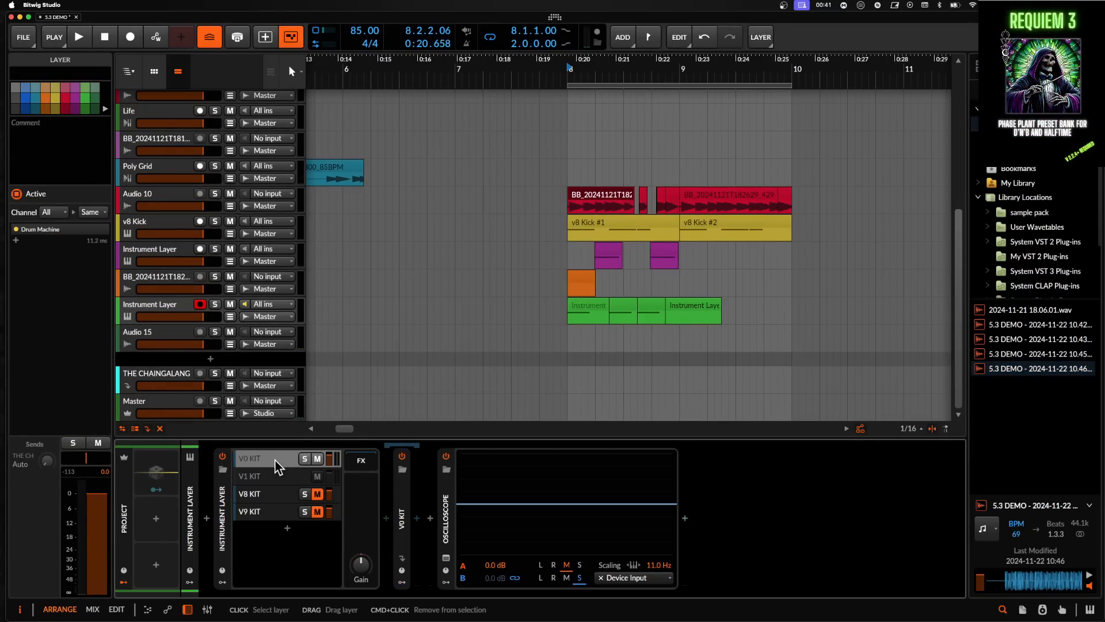
{"action": "left_click", "coordinate": [402, 518]}
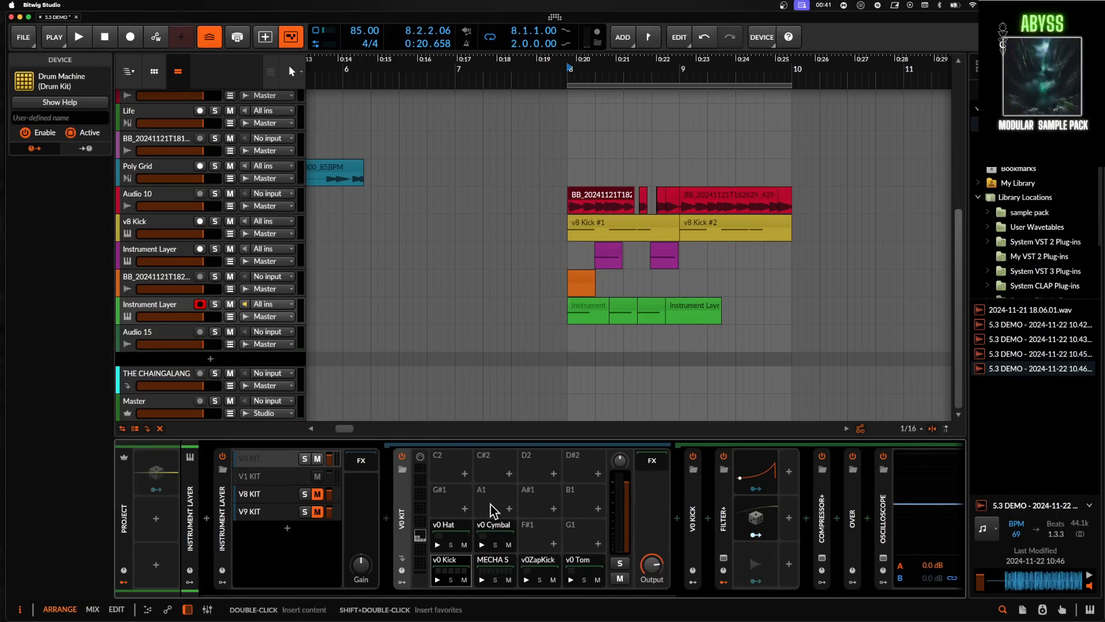
{"action": "left_click", "coordinate": [785, 494]}
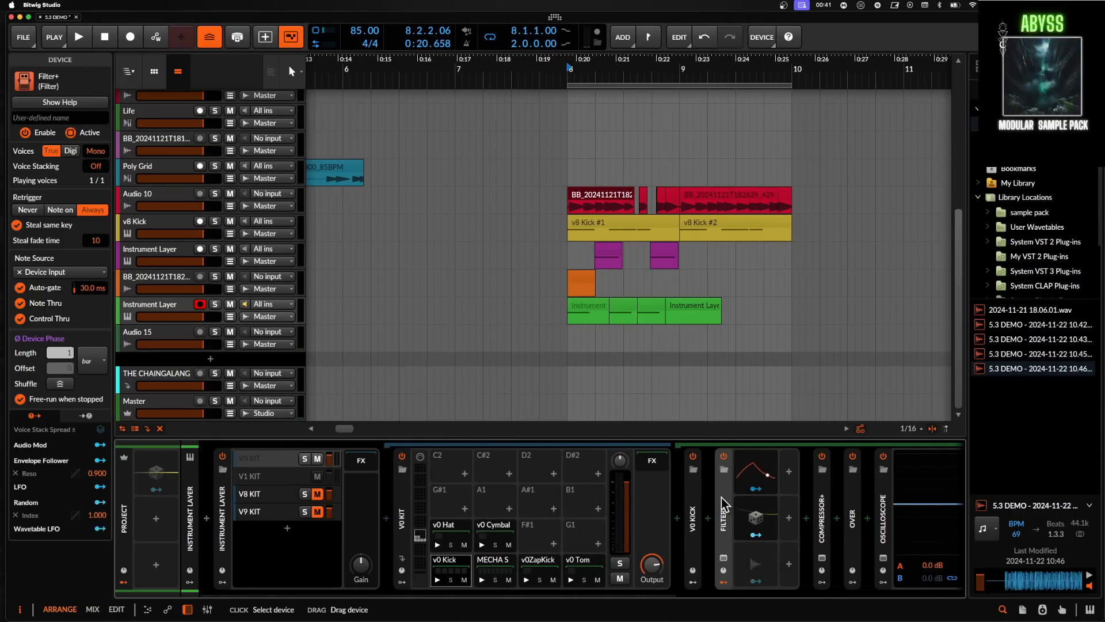
{"action": "left_click", "coordinate": [849, 498], "text": "shift"}
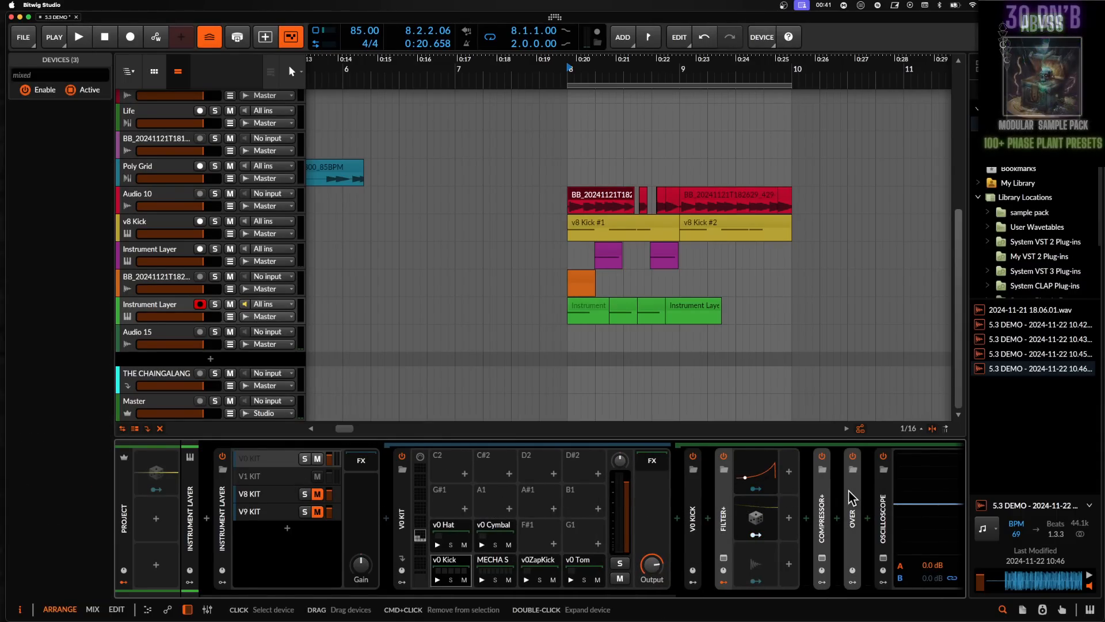
{"action": "left_click", "coordinate": [694, 525]}
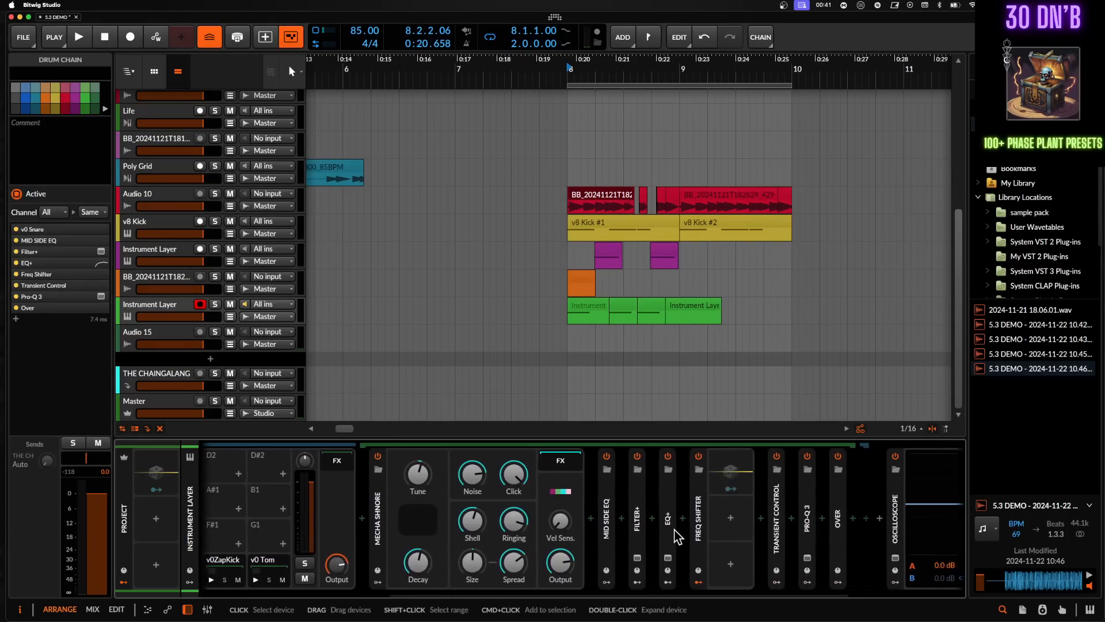
{"action": "left_click", "coordinate": [604, 504]}
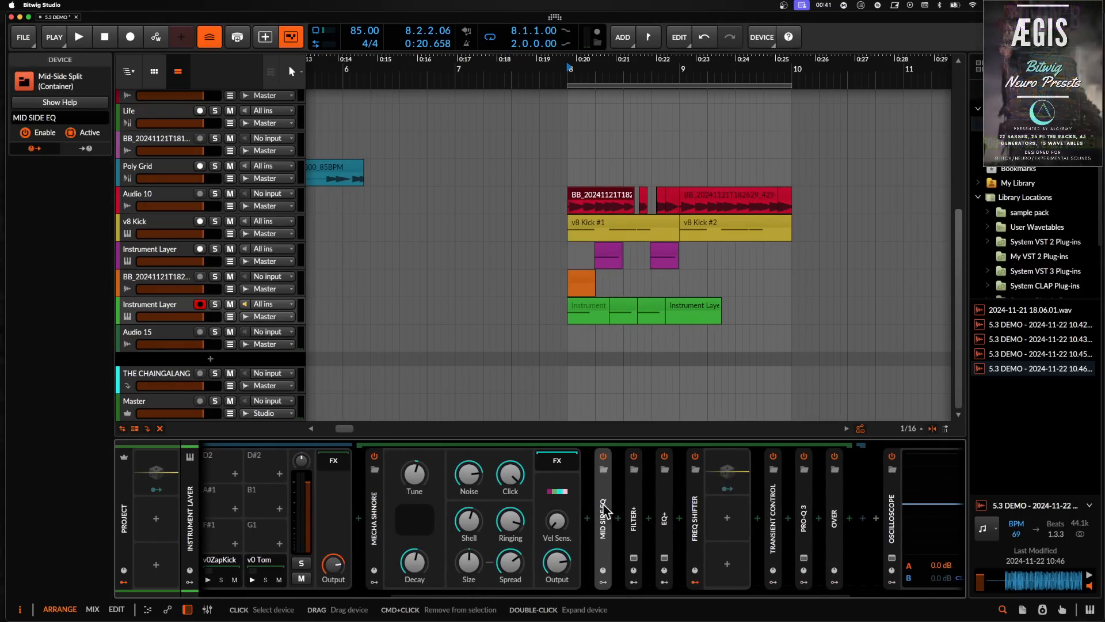
{"action": "left_click", "coordinate": [836, 512], "text": "shift"}
- Open the v0 Kick pad's device chain in the drum machine
{"action": "scroll", "coordinate": [823, 515], "scroll_direction": "left", "scroll_amount": 5}
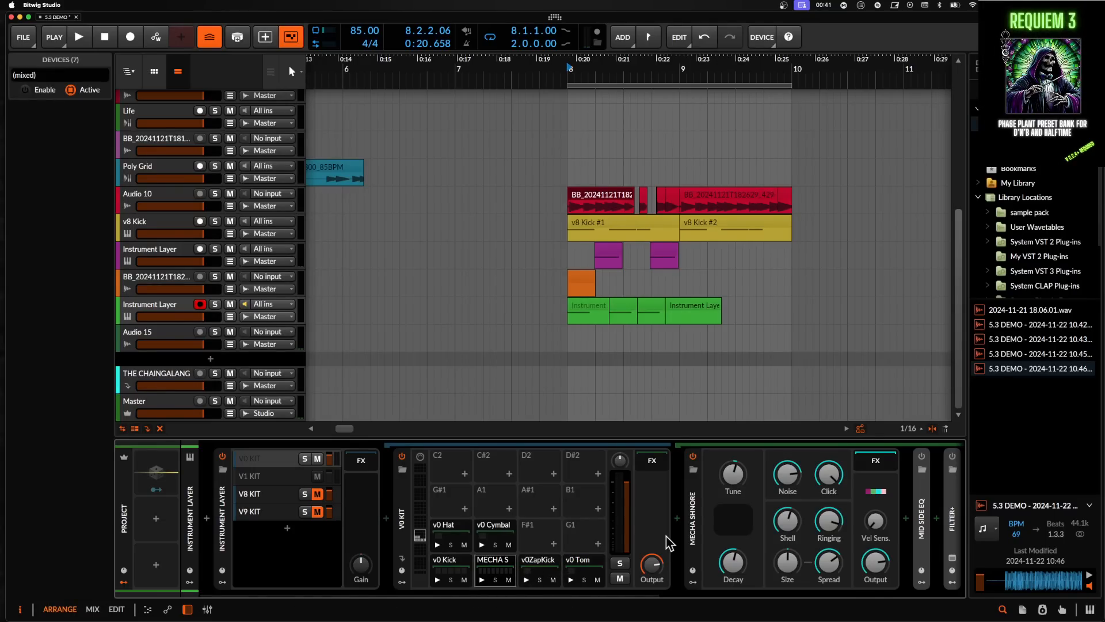
{"action": "scroll", "coordinate": [645, 523], "scroll_direction": "right", "scroll_amount": 3}
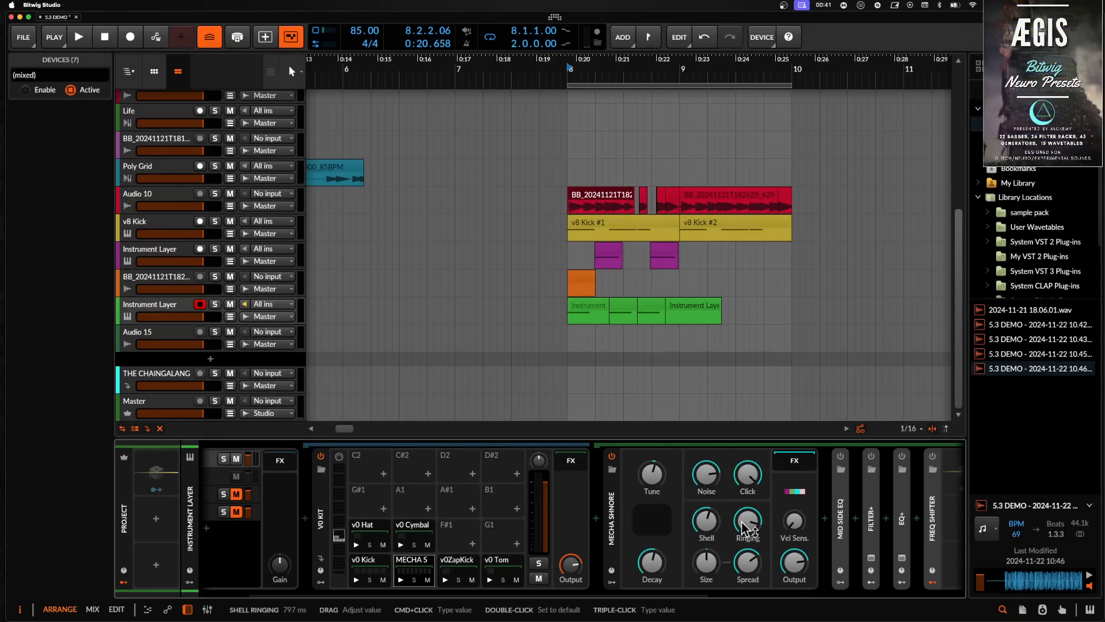
{"action": "scroll", "coordinate": [593, 547], "scroll_direction": "left", "scroll_amount": 3}
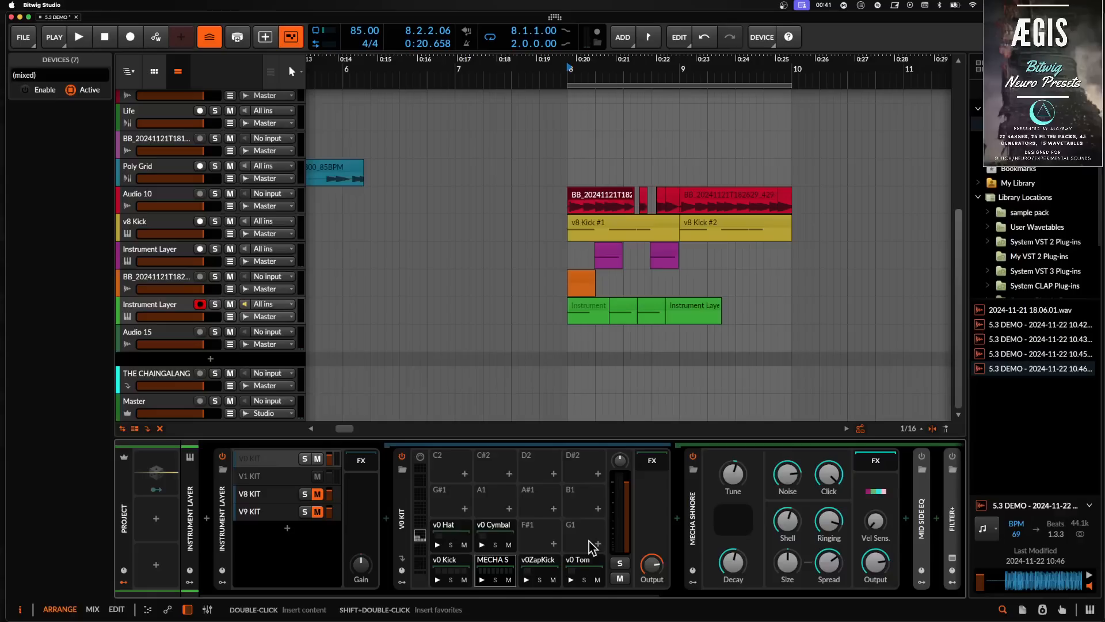
{"action": "left_click", "coordinate": [460, 567]}
{"action": "left_click", "coordinate": [691, 530]}
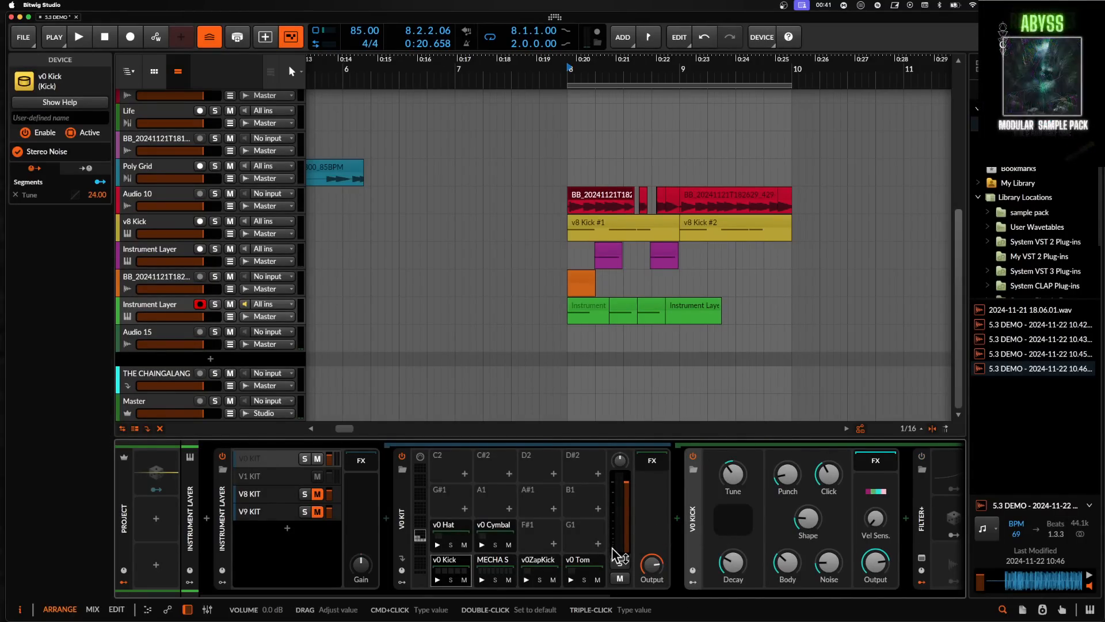
- Enable the Filter+ device on the v0 Kick chain
{"action": "scroll", "coordinate": [616, 555], "scroll_direction": "right", "scroll_amount": 3}
{"action": "scroll", "coordinate": [633, 556], "scroll_direction": "left", "scroll_amount": 3}
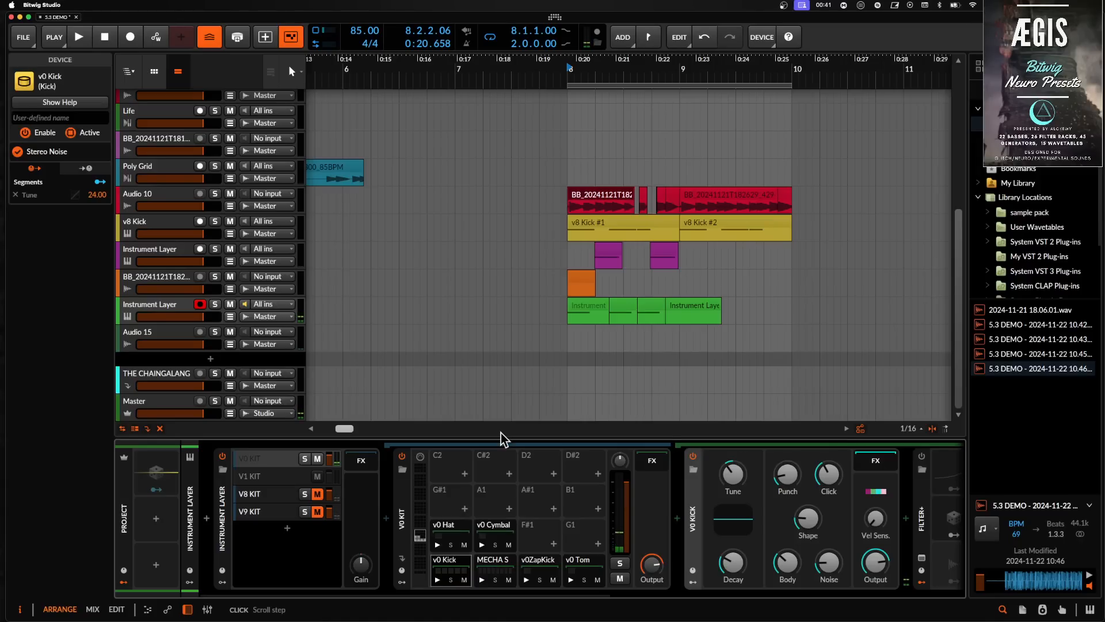
{"action": "scroll", "coordinate": [469, 573], "scroll_direction": "right", "scroll_amount": 5}
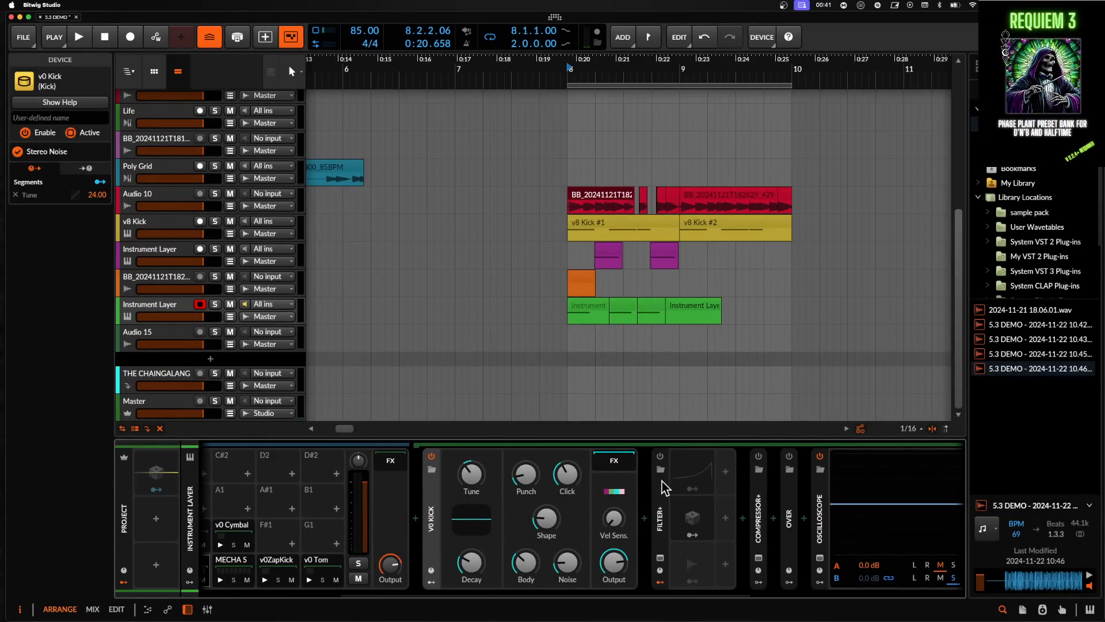
{"action": "left_click", "coordinate": [685, 464]}
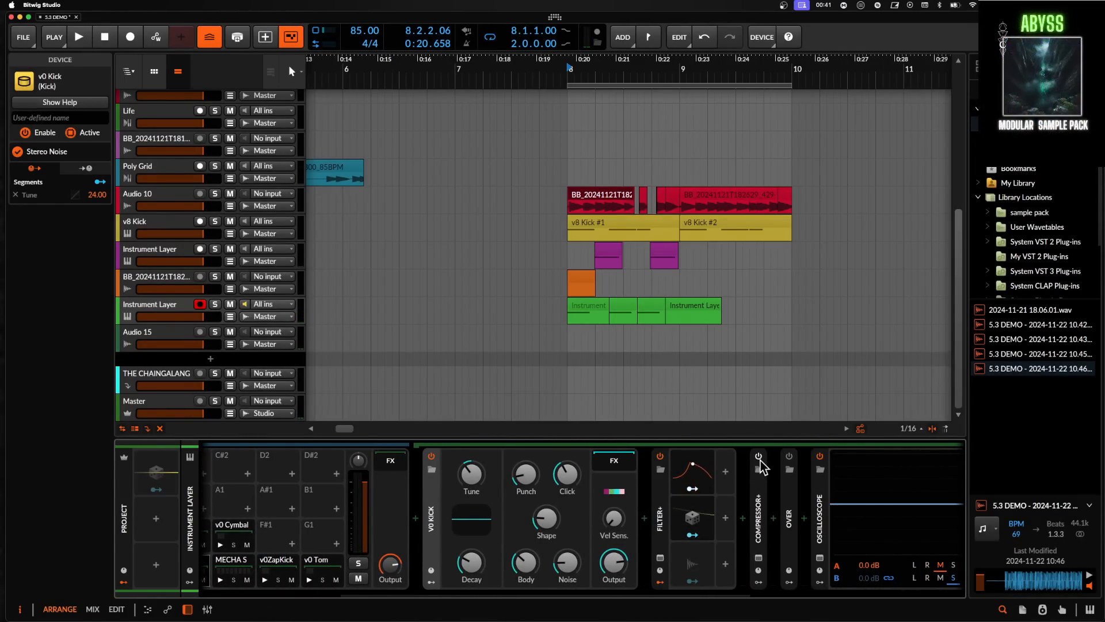
- Expand and collapse the Filter+ device panel on the v0 Kick chain
{"action": "left_click", "coordinate": [662, 518]}
{"action": "double_click", "coordinate": [664, 517]}
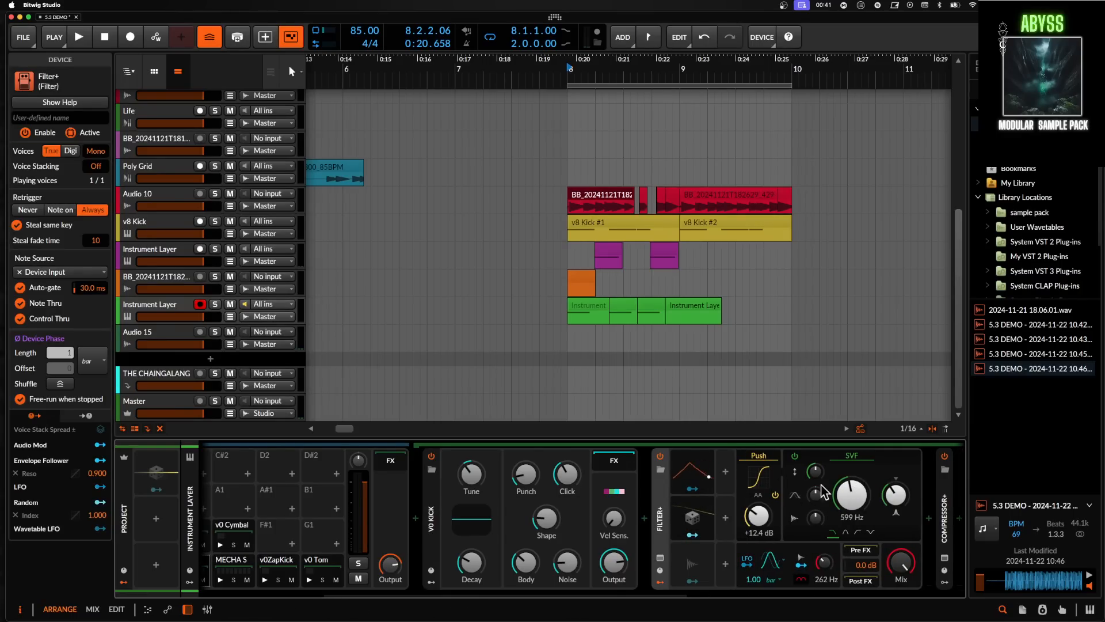
{"action": "double_click", "coordinate": [658, 494]}
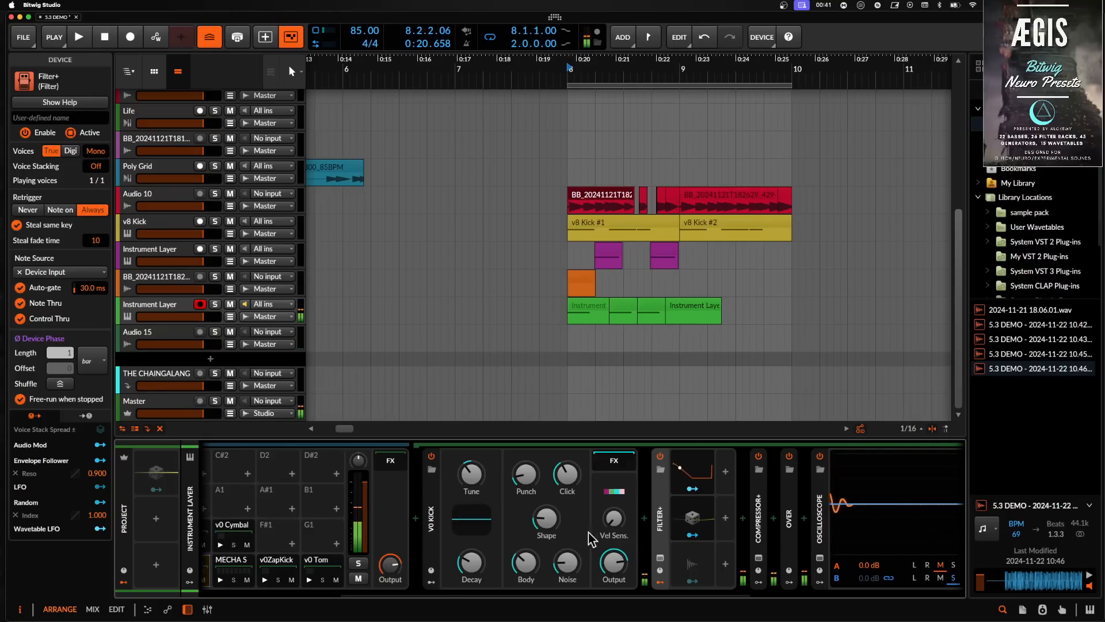
{"action": "scroll", "coordinate": [599, 529], "scroll_direction": "left", "scroll_amount": 4}
{"action": "scroll", "coordinate": [599, 530], "scroll_direction": "left", "scroll_amount": 6}
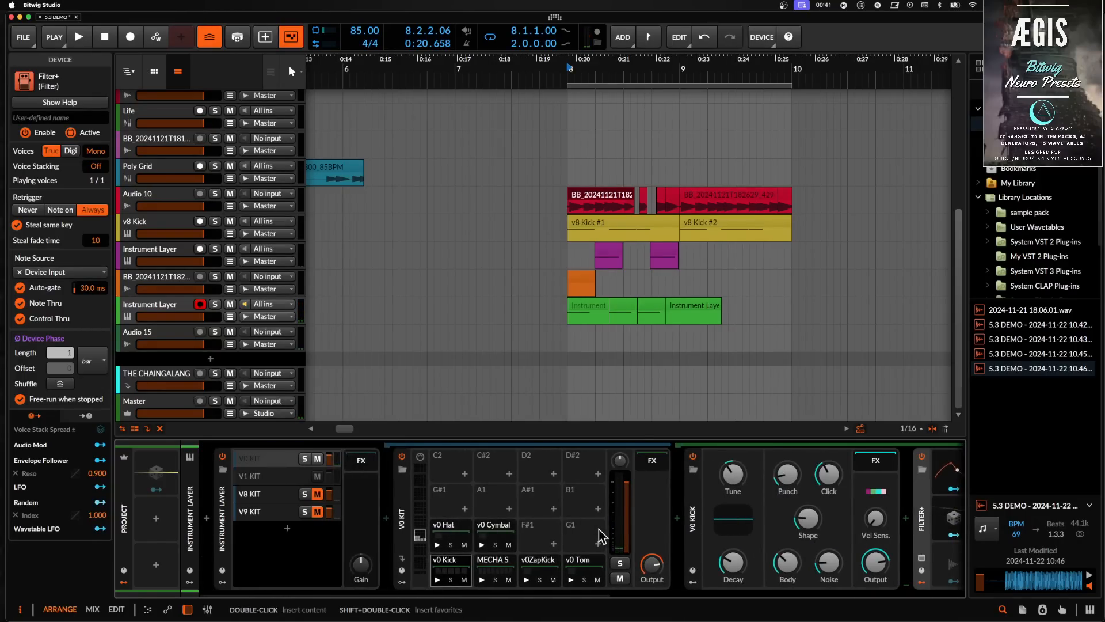
- Open the MECHA Snare pad's device chain and switch on its disabled effect devices one by one
{"action": "left_click", "coordinate": [495, 564]}
{"action": "scroll", "coordinate": [495, 566], "scroll_direction": "right", "scroll_amount": 14}
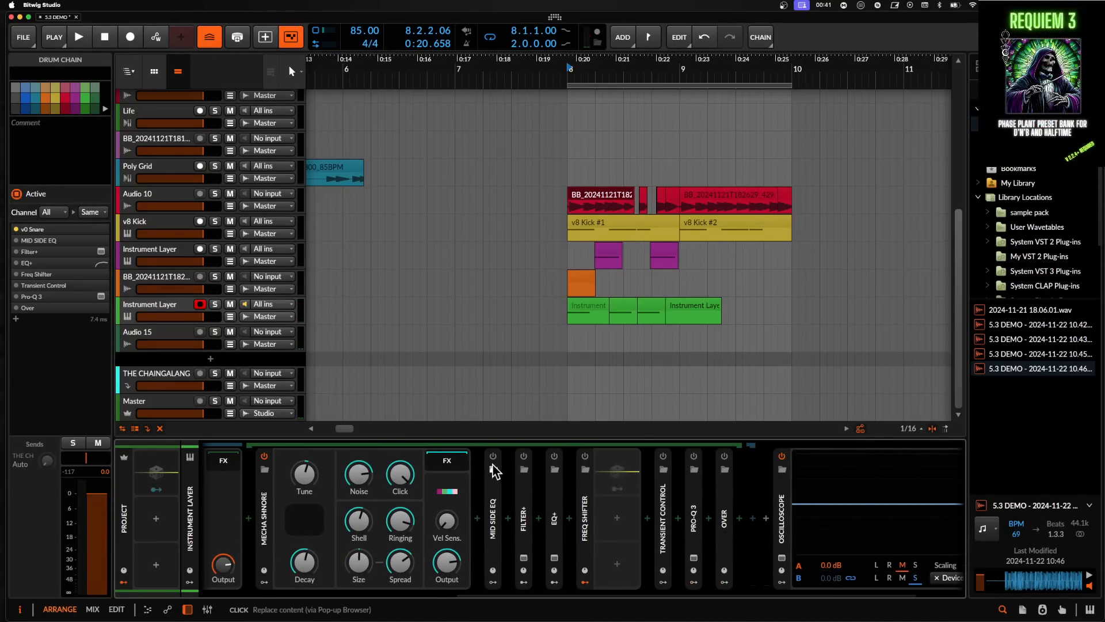
{"action": "left_click", "coordinate": [725, 457], "text": "shift"}
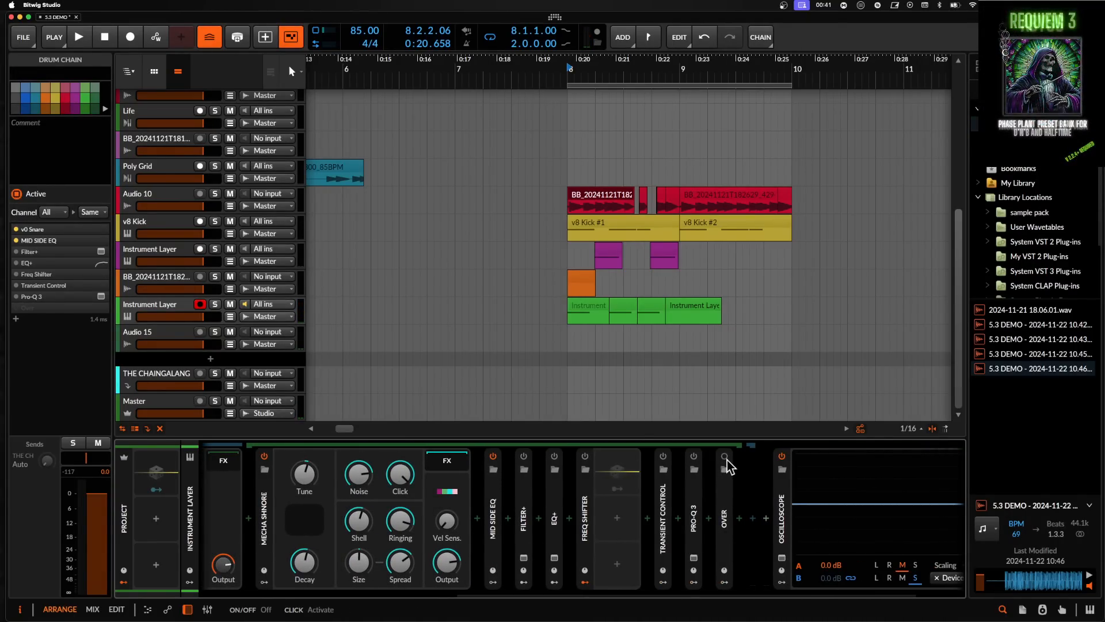
{"action": "left_click", "coordinate": [524, 456]}
{"action": "left_click", "coordinate": [554, 456]}
{"action": "left_click", "coordinate": [585, 456]}
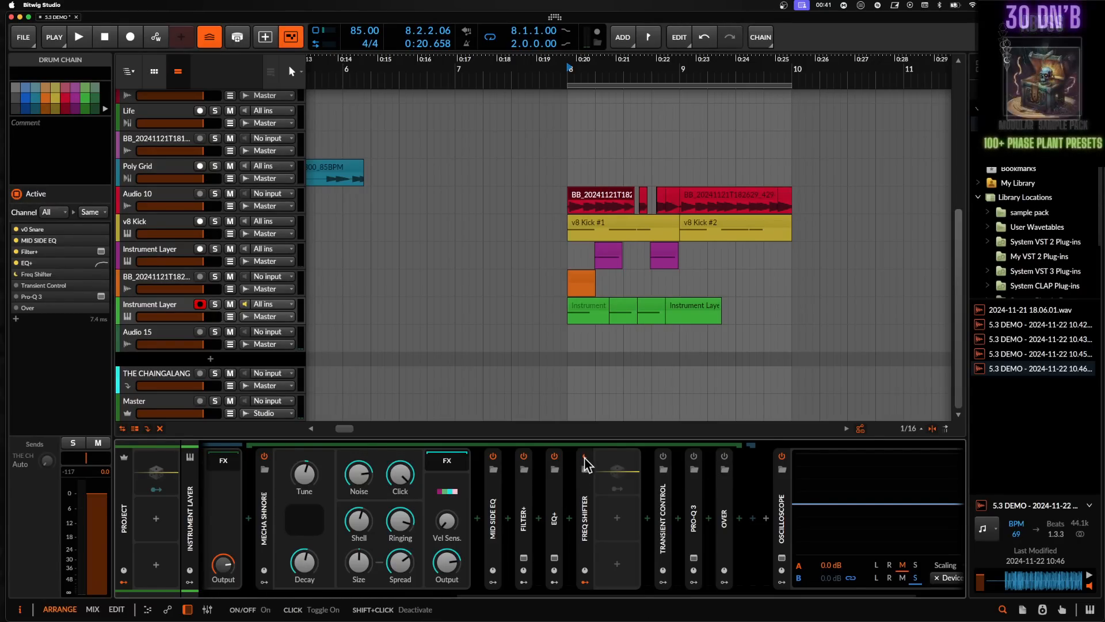
{"action": "left_click", "coordinate": [664, 457]}
{"action": "left_click", "coordinate": [694, 456]}
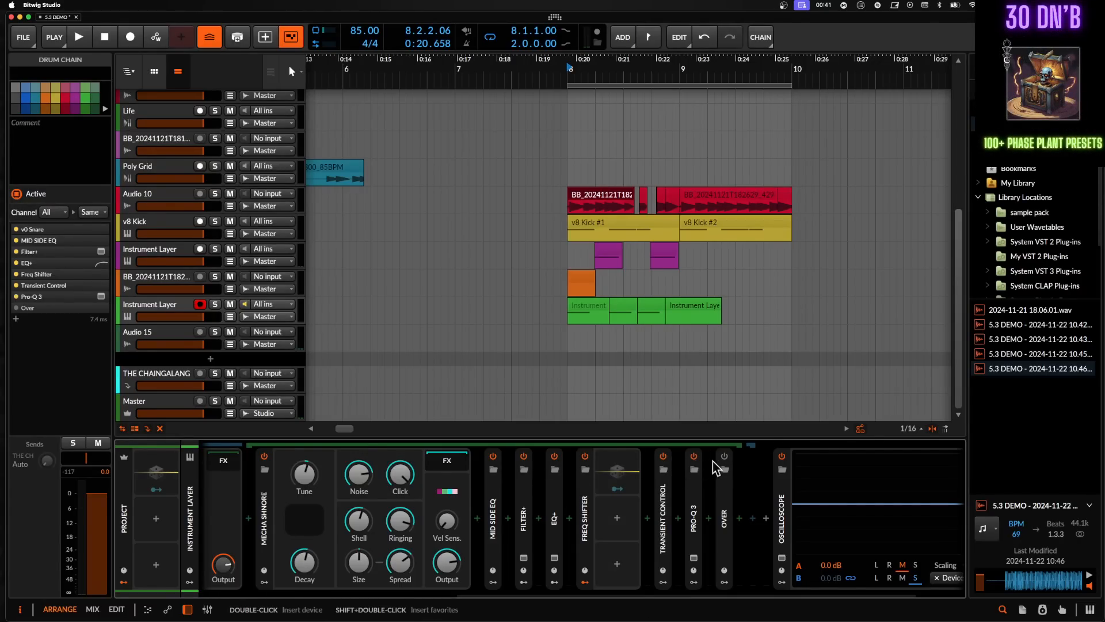
{"action": "left_click", "coordinate": [724, 456]}
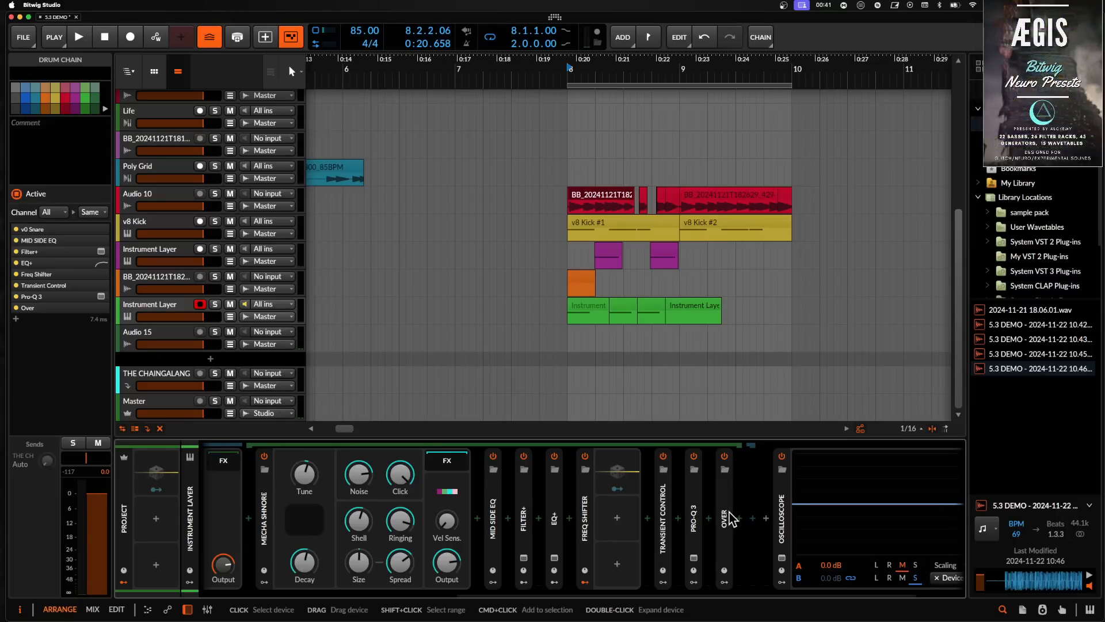
- Wrap the Mid Side EQ device in an FX Layer container, then toggle the layer off and back on
{"action": "left_click", "coordinate": [492, 506]}
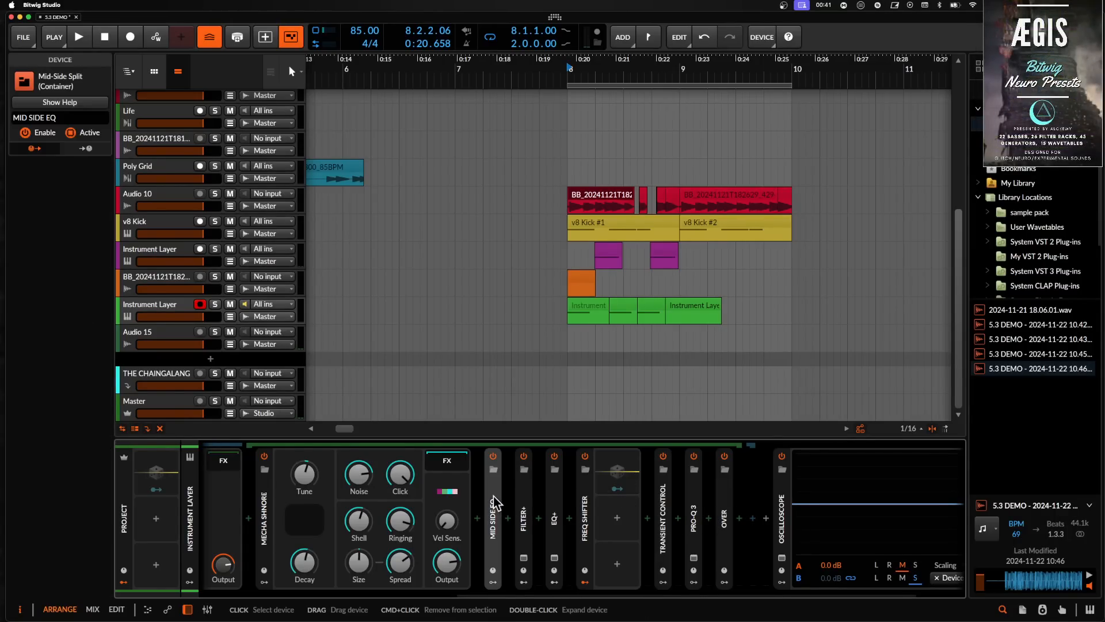
{"action": "left_click", "coordinate": [726, 493], "text": "shift"}
{"action": "key", "text": "super+g"}
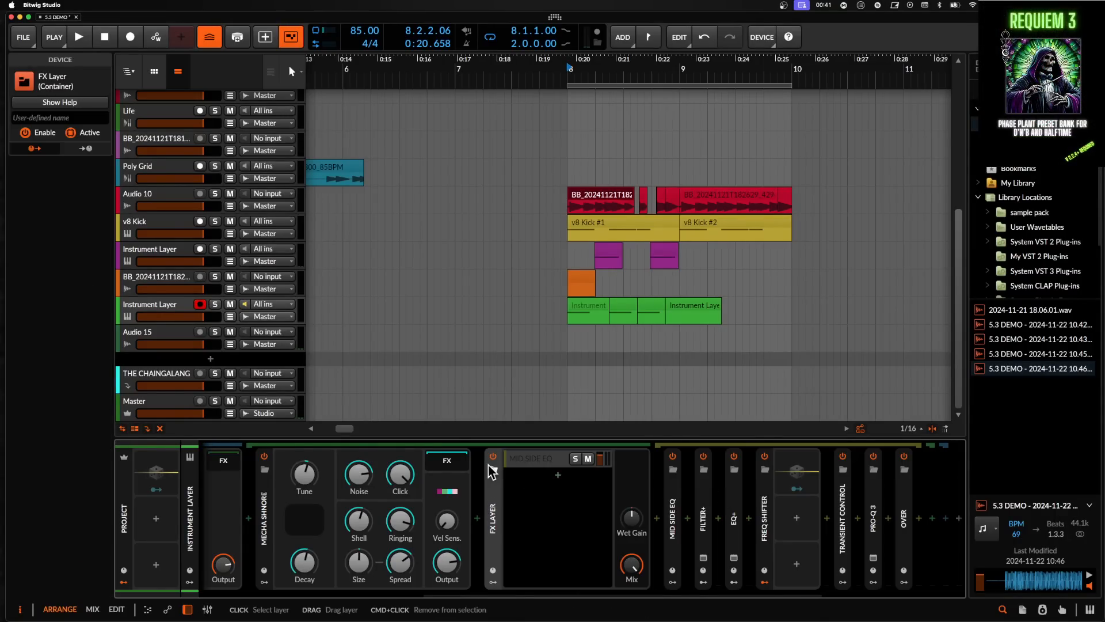
{"action": "left_click", "coordinate": [494, 458]}
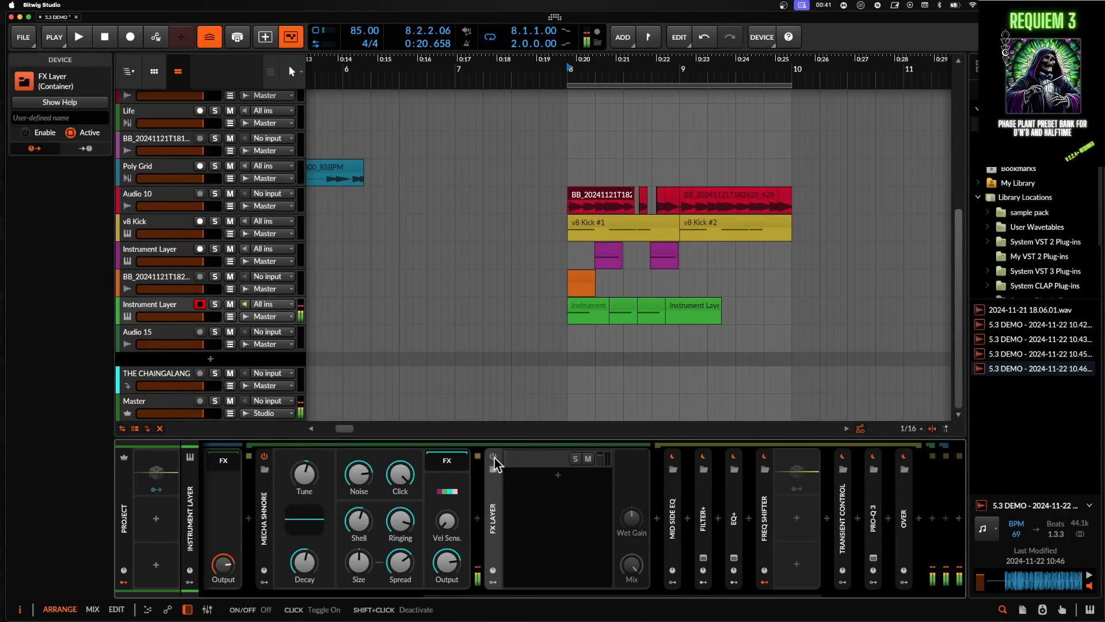
{"action": "left_click", "coordinate": [493, 458]}
- Adjust the MECHA Snare's Shell and Ringing knobs, lowering and then raising each
{"action": "scroll", "coordinate": [570, 498], "scroll_direction": "left", "scroll_amount": 5}
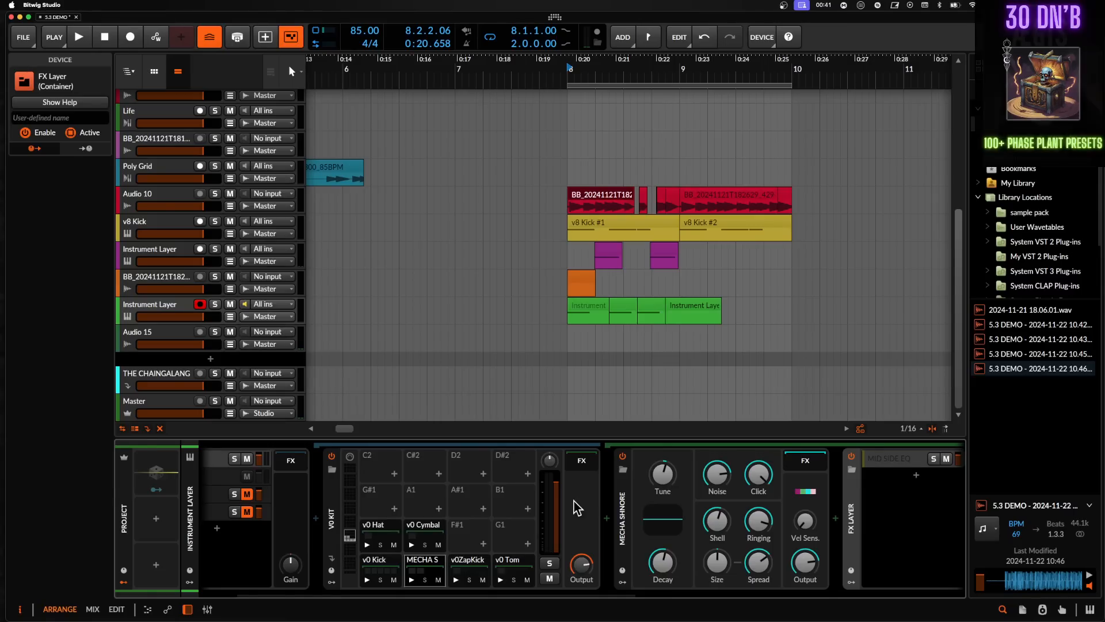
{"action": "scroll", "coordinate": [688, 518], "scroll_direction": "right", "scroll_amount": 5}
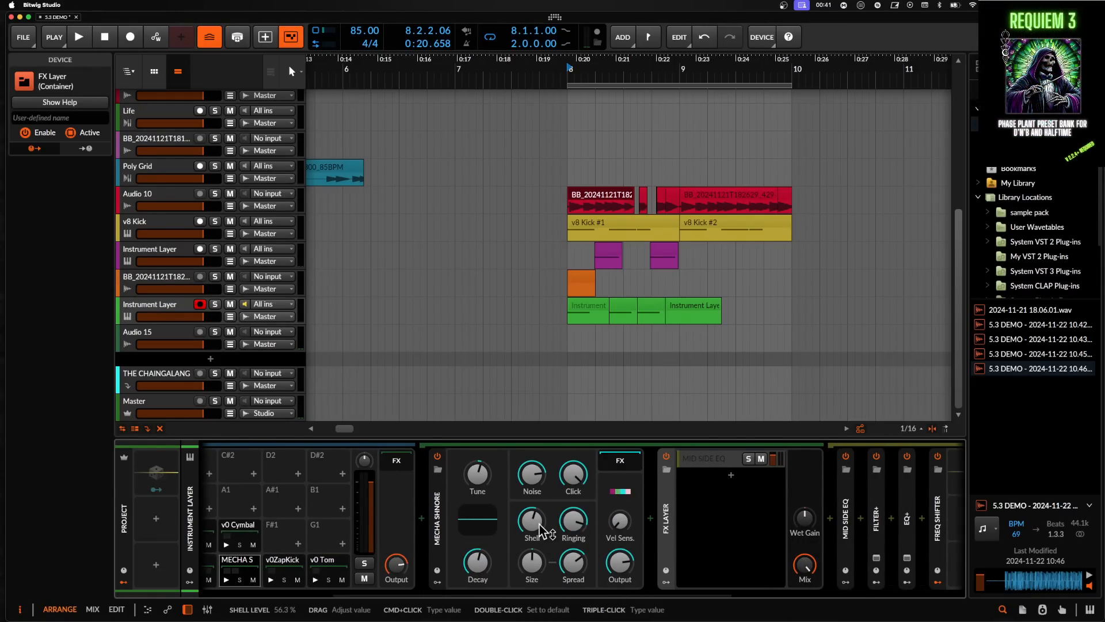
{"action": "left_click_drag", "start_coordinate": [537, 525], "coordinate": [536, 554]}
{"action": "left_click_drag", "start_coordinate": [579, 524], "coordinate": [579, 579]}
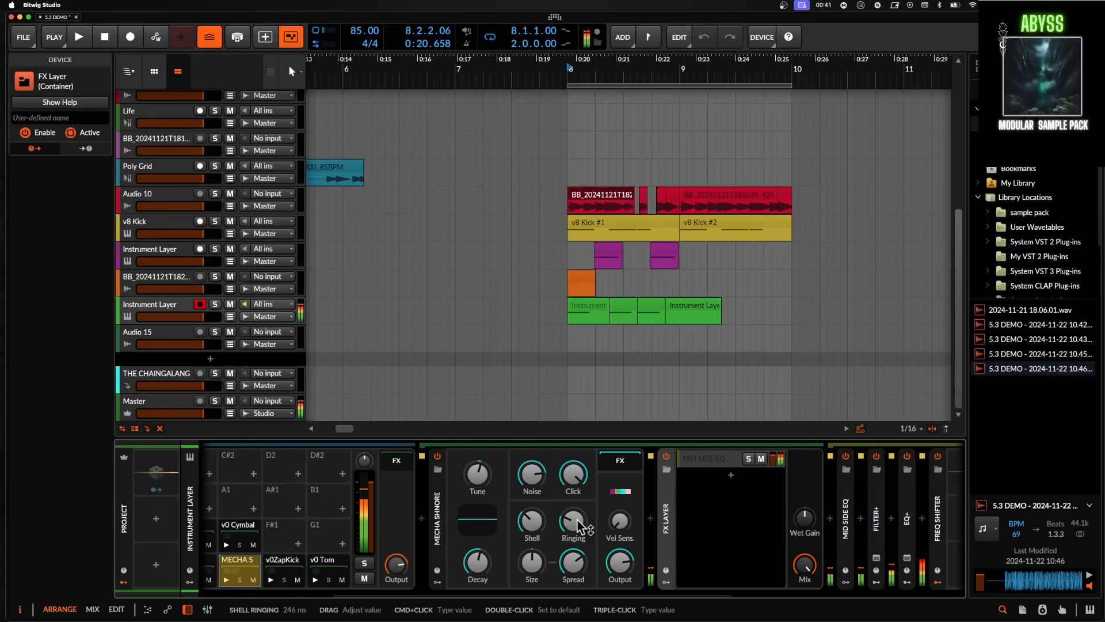
{"action": "left_click_drag", "start_coordinate": [579, 524], "coordinate": [579, 443]}
{"action": "left_click_drag", "start_coordinate": [536, 525], "coordinate": [535, 499]}
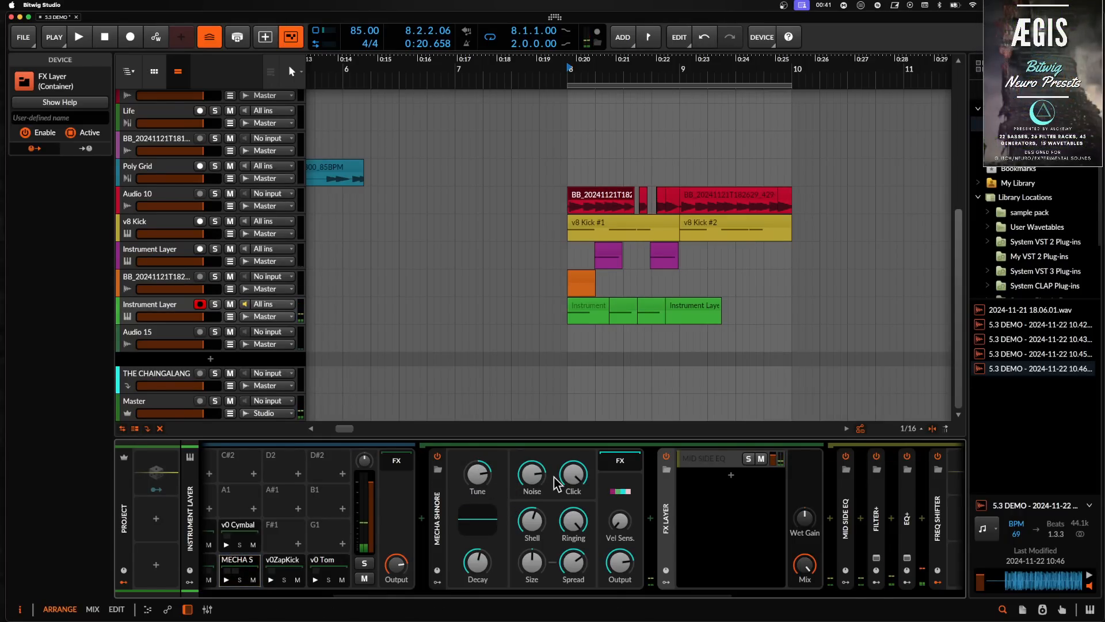
- Collapse the MECHA Snare device panel in the snare chain
{"action": "scroll", "coordinate": [557, 483], "scroll_direction": "left", "scroll_amount": 5}
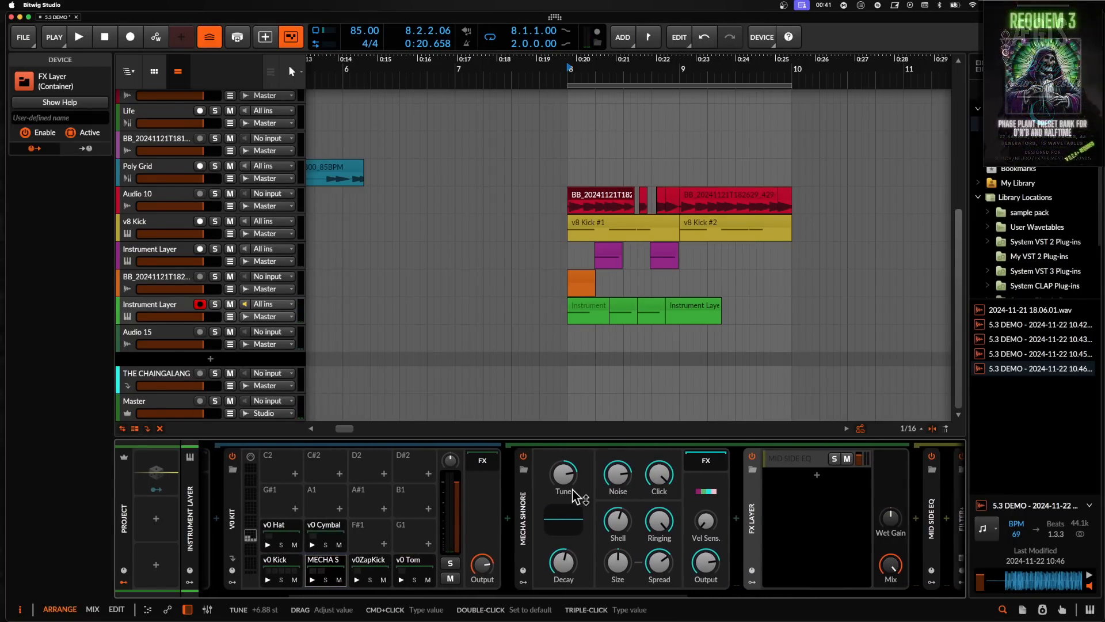
{"action": "double_click", "coordinate": [524, 506]}
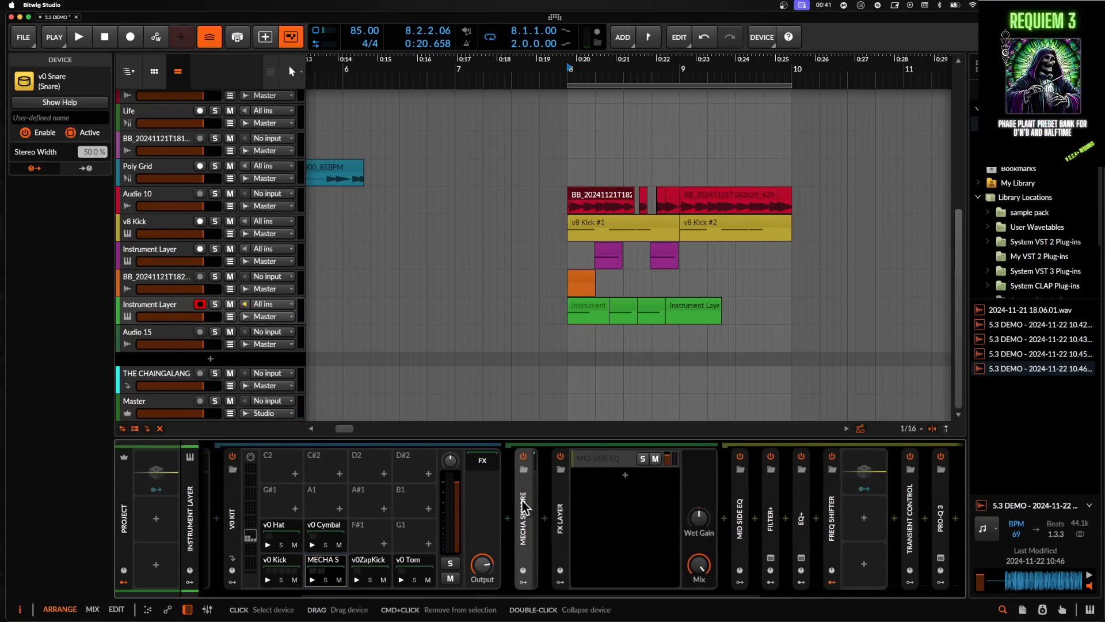
{"action": "scroll", "coordinate": [523, 507], "scroll_direction": "left", "scroll_amount": 5}
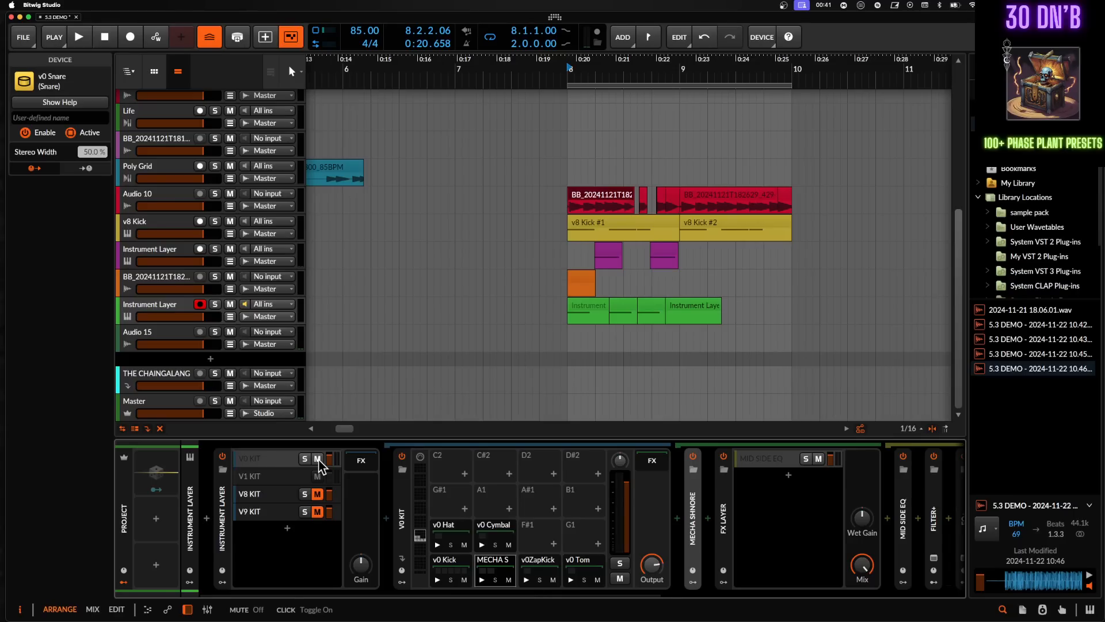
- Select the V8 KIT layer, audition each of its drum pads, and open the v8 Maracas chain
{"action": "left_click", "coordinate": [290, 494]}
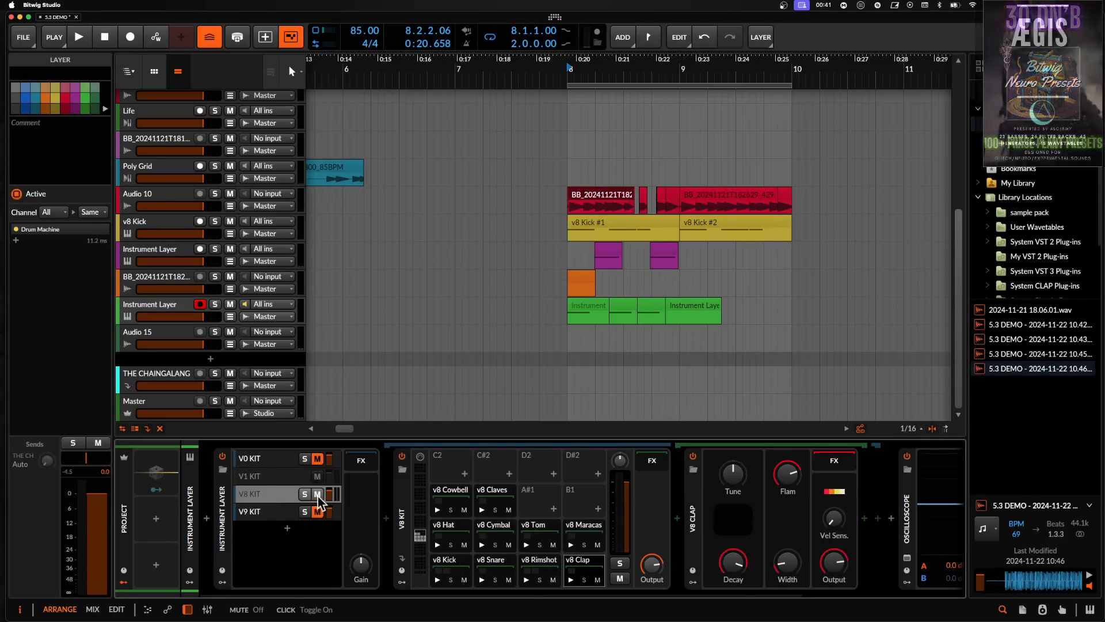
{"action": "left_click", "coordinate": [437, 579]}
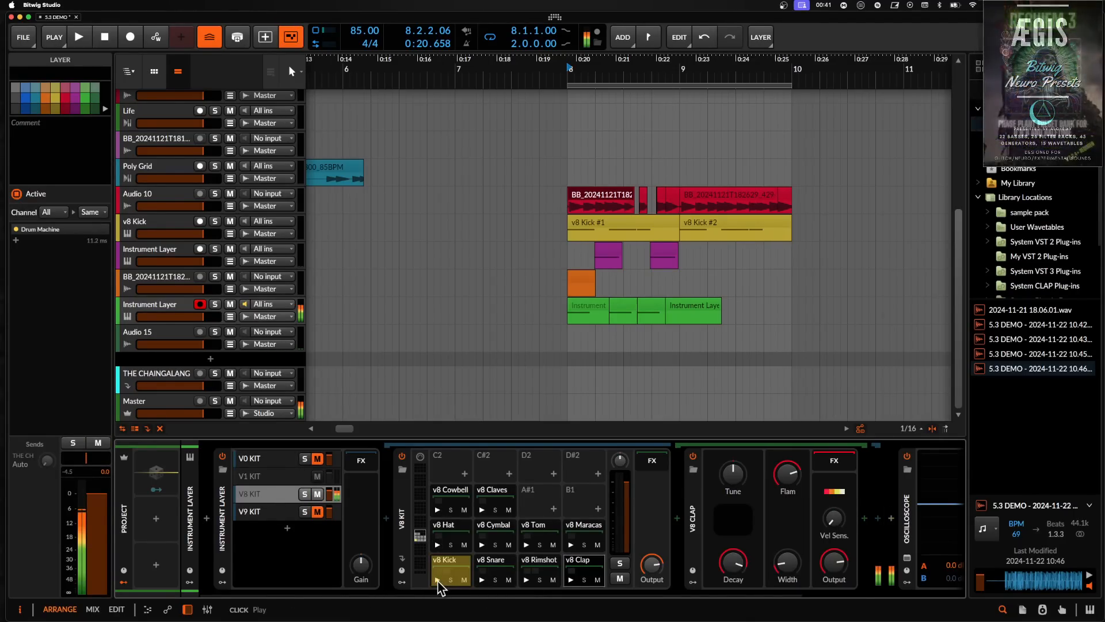
{"action": "left_click", "coordinate": [482, 580]}
{"action": "left_click", "coordinate": [526, 580]}
{"action": "left_click", "coordinate": [570, 579]}
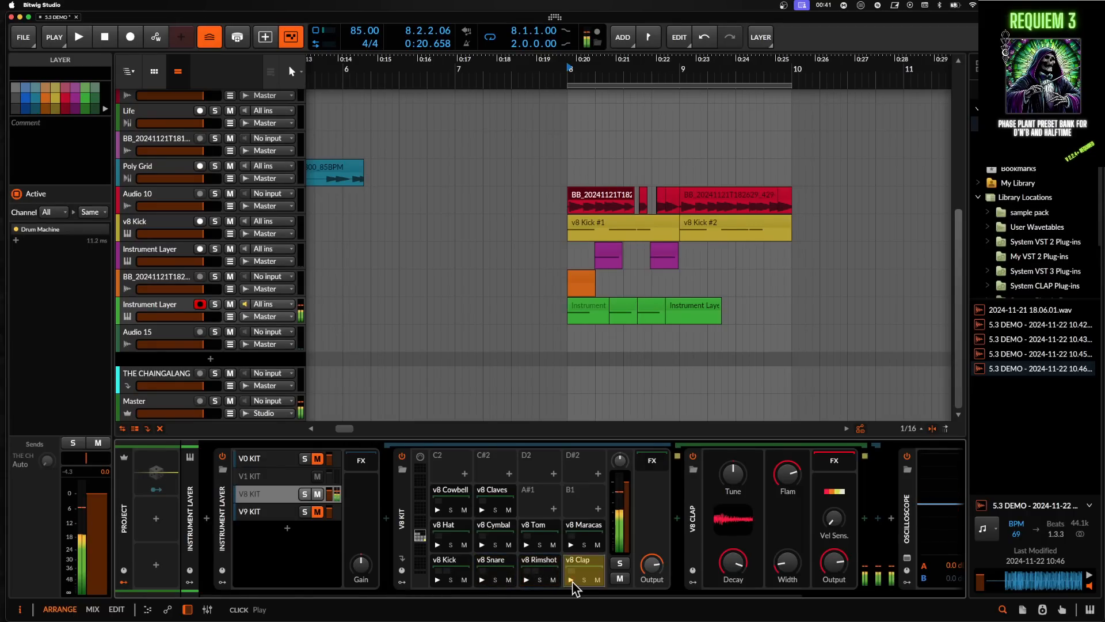
{"action": "left_click", "coordinate": [439, 546]}
{"action": "left_click", "coordinate": [483, 544]}
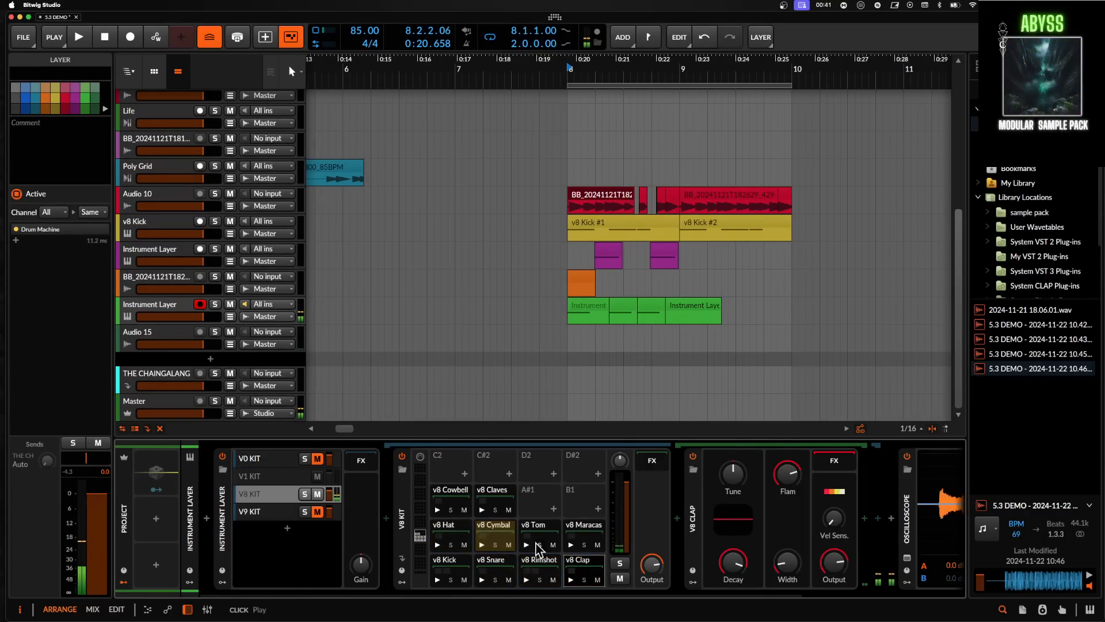
{"action": "left_click", "coordinate": [526, 544]}
{"action": "left_click", "coordinate": [570, 545]}
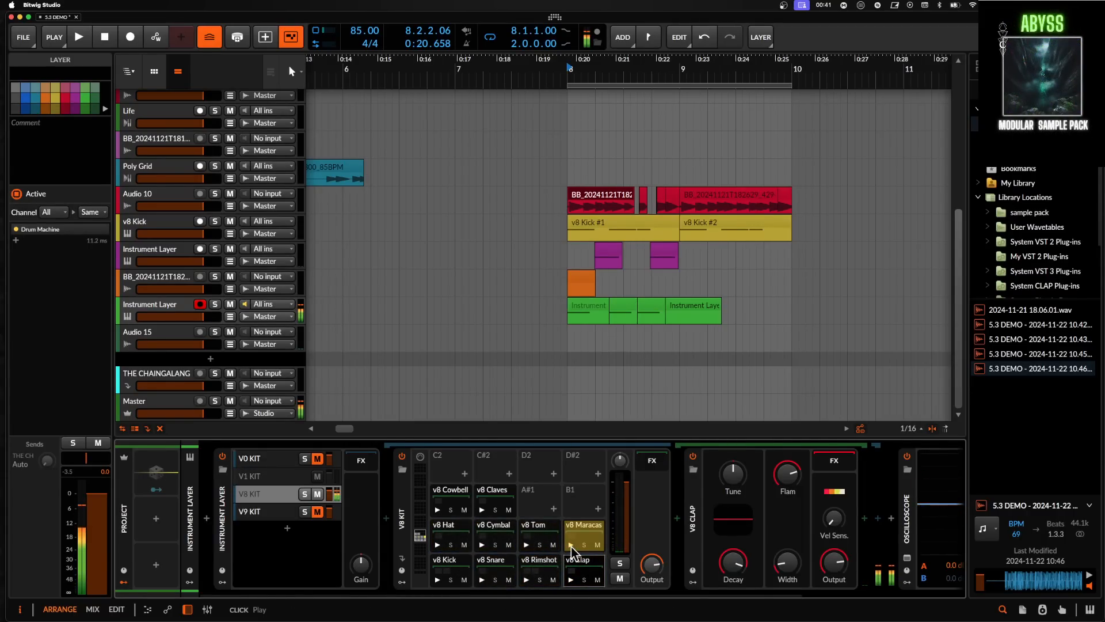
{"action": "left_click", "coordinate": [437, 510]}
{"action": "left_click", "coordinate": [586, 533]}
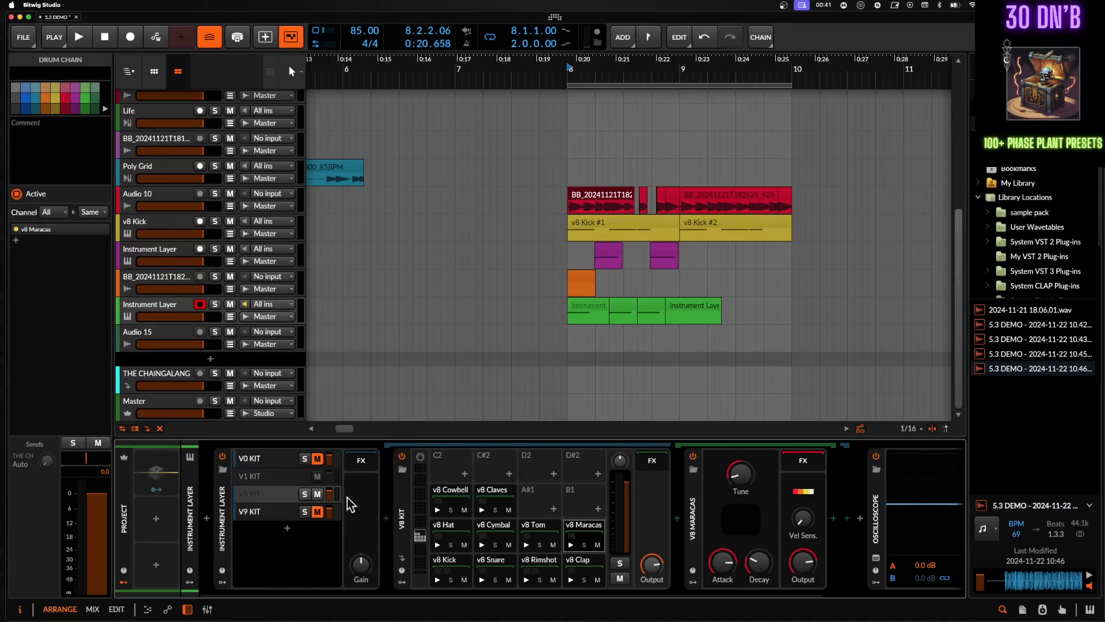
- Select the V9 KIT layer and open its v9 Kick and v9 Crash pad chains
{"action": "left_click", "coordinate": [279, 516]}
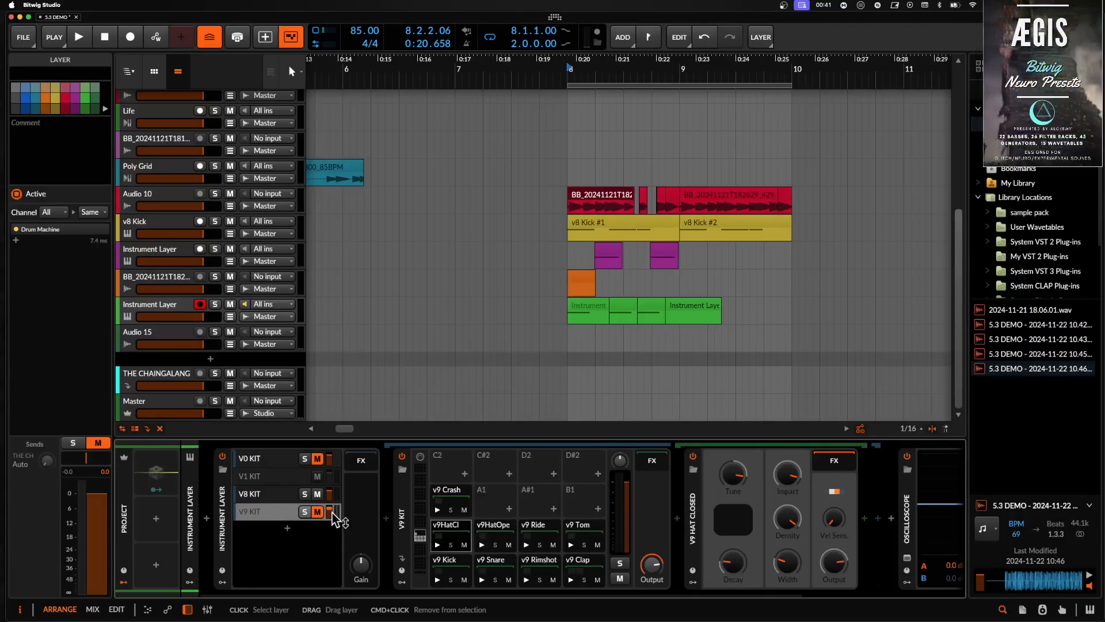
{"action": "left_click", "coordinate": [445, 559]}
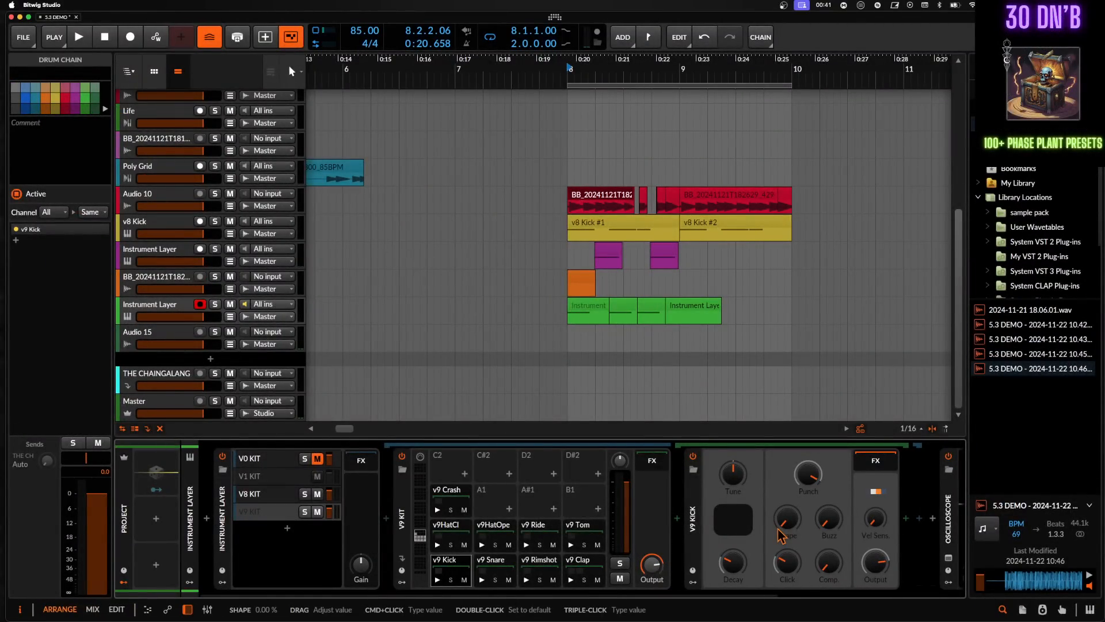
{"action": "left_click", "coordinate": [447, 494]}
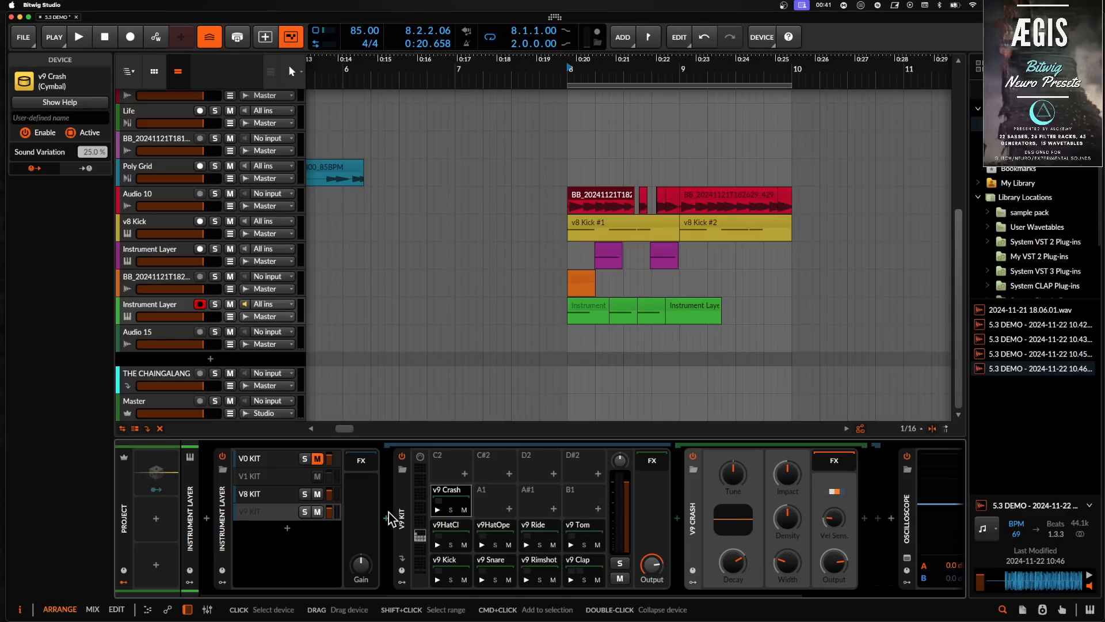
{"action": "scroll", "coordinate": [495, 518], "scroll_direction": "right", "scroll_amount": 5}
{"action": "scroll", "coordinate": [495, 515], "scroll_direction": "left", "scroll_amount": 5}
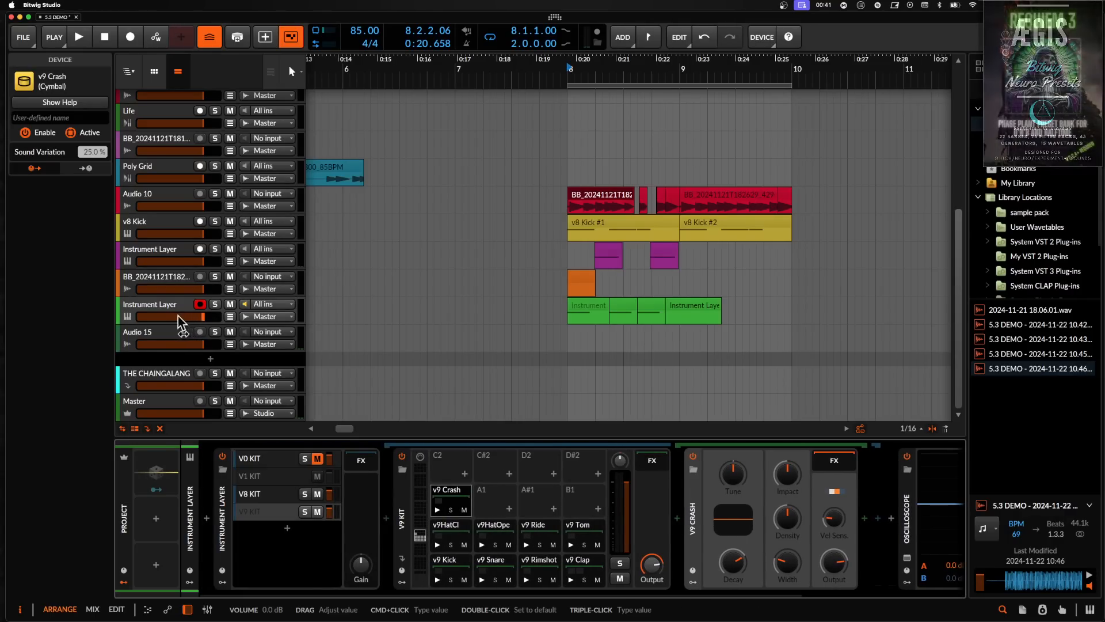
- Select the purple Instrument Layer track and expand its Filter+ device
{"action": "left_click", "coordinate": [153, 278]}
{"action": "left_click", "coordinate": [152, 254]}
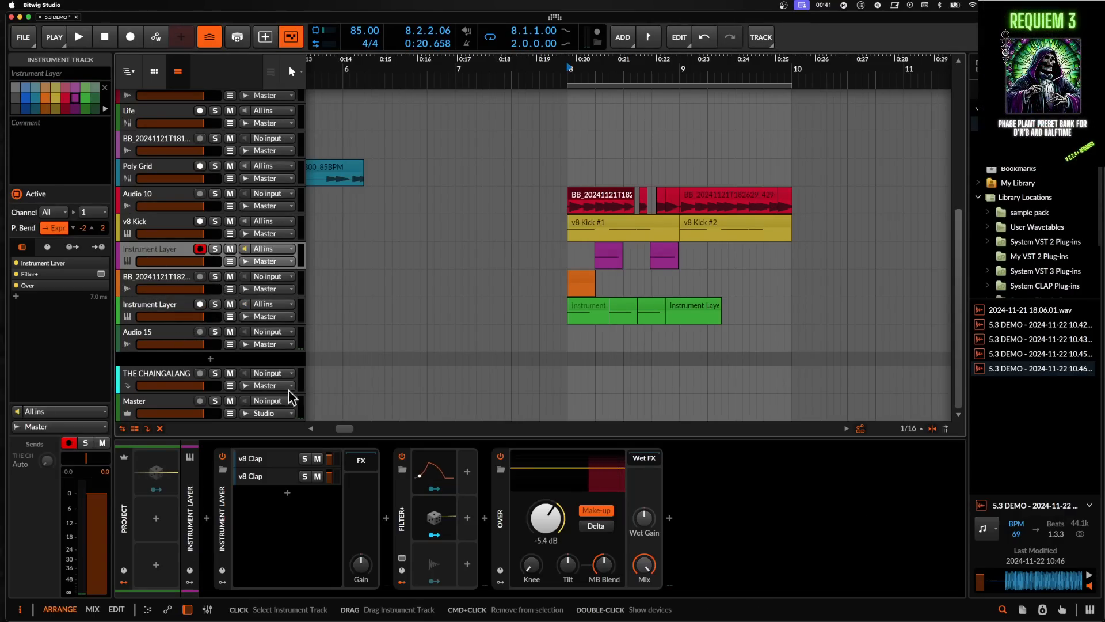
{"action": "double_click", "coordinate": [401, 521]}
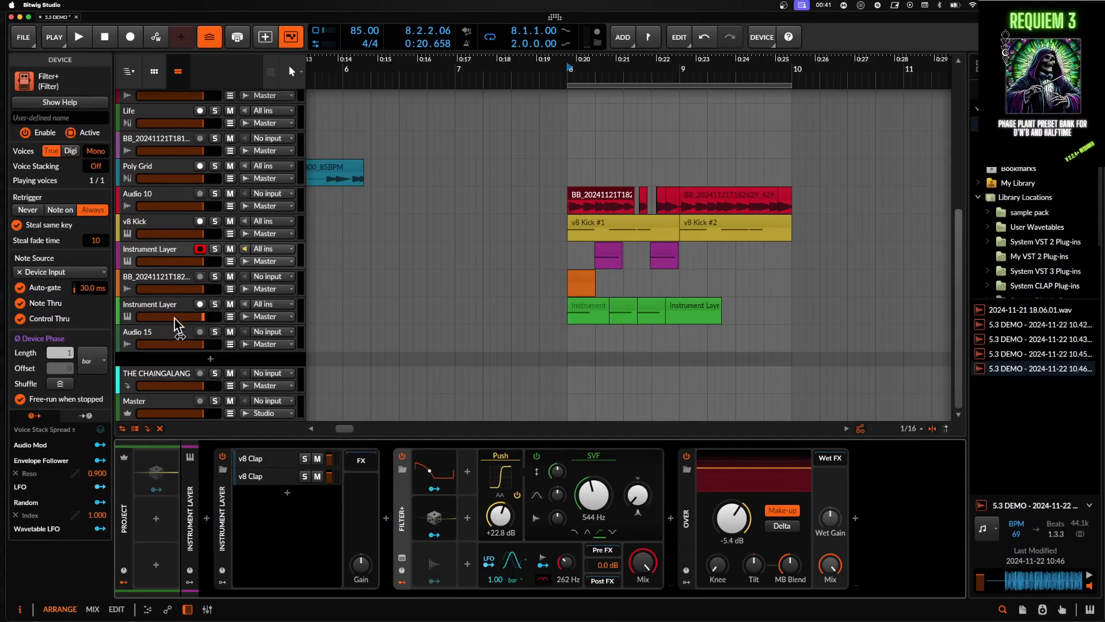
- Select the green Instrument Layer track and audition the V9 KIT drum pads
{"action": "scroll", "coordinate": [140, 254], "scroll_direction": "up", "scroll_amount": 1}
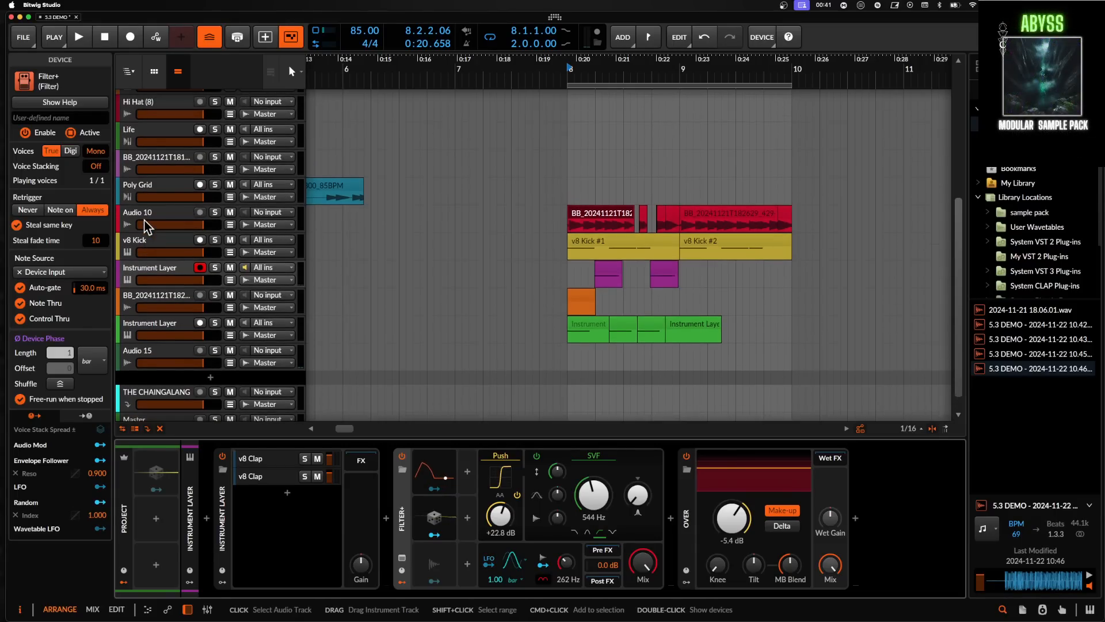
{"action": "left_click", "coordinate": [156, 326]}
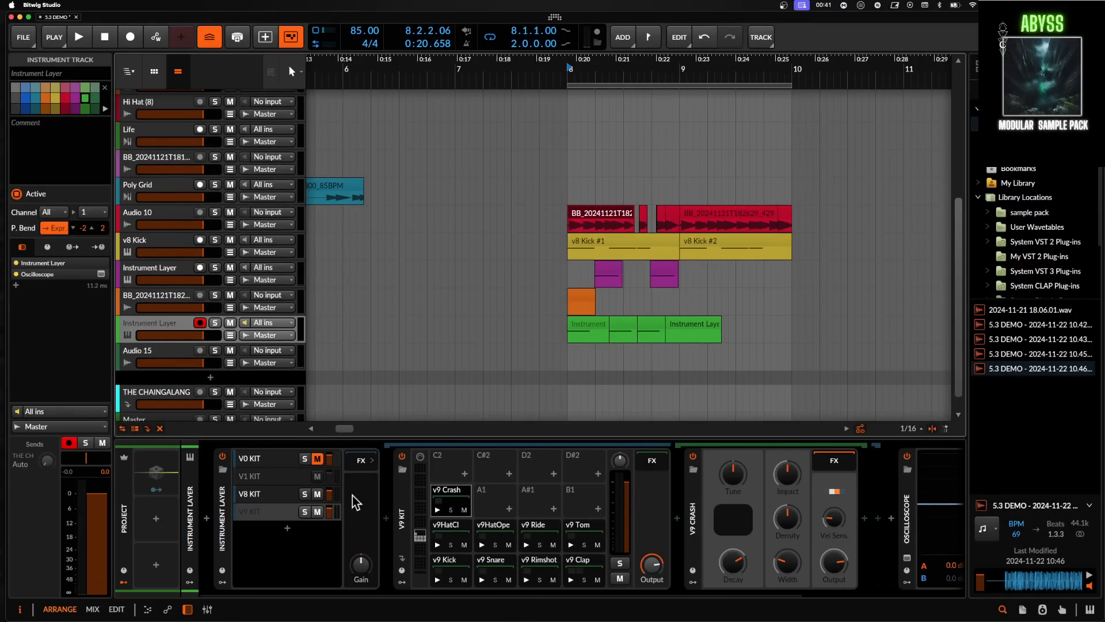
{"action": "left_click", "coordinate": [443, 570]}
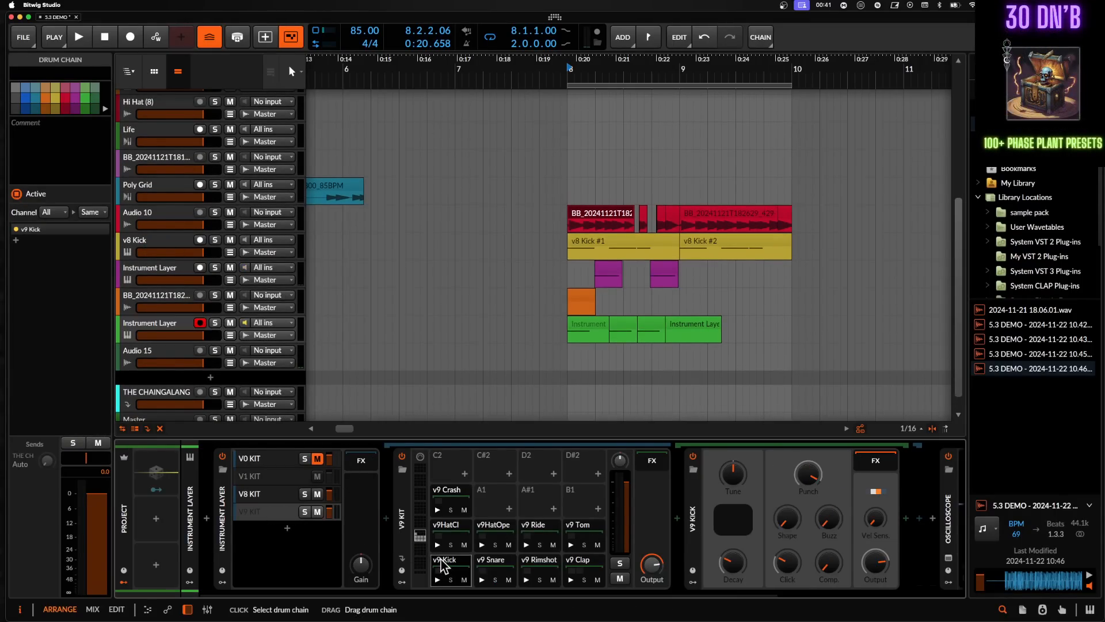
{"action": "left_click", "coordinate": [438, 576]}
{"action": "left_click", "coordinate": [483, 579]}
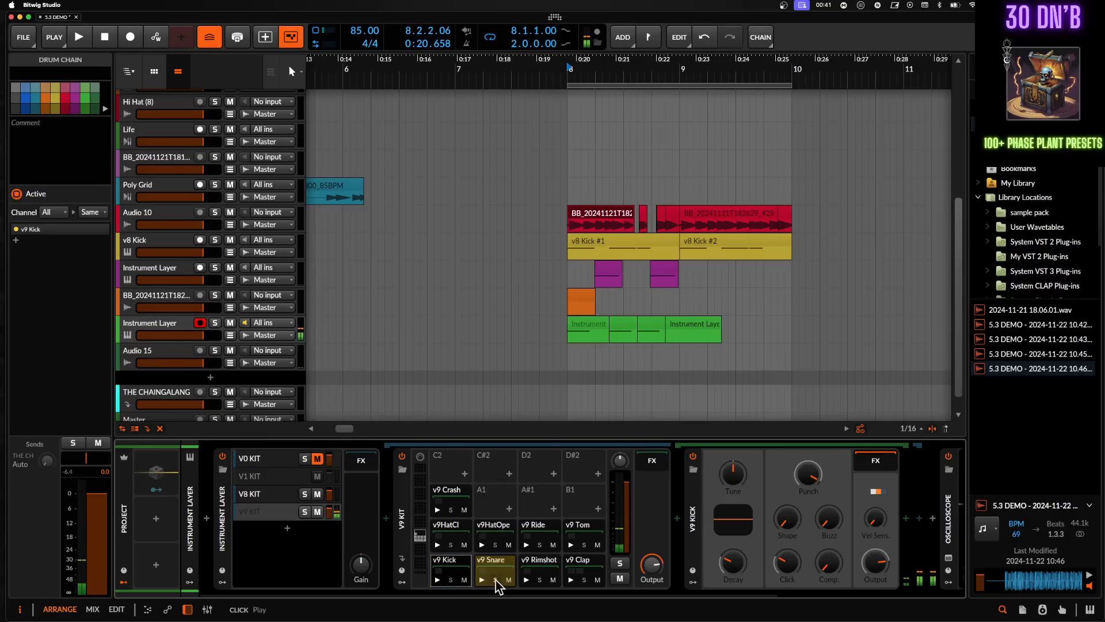
{"action": "left_click", "coordinate": [526, 580]}
{"action": "left_click", "coordinate": [570, 544]}
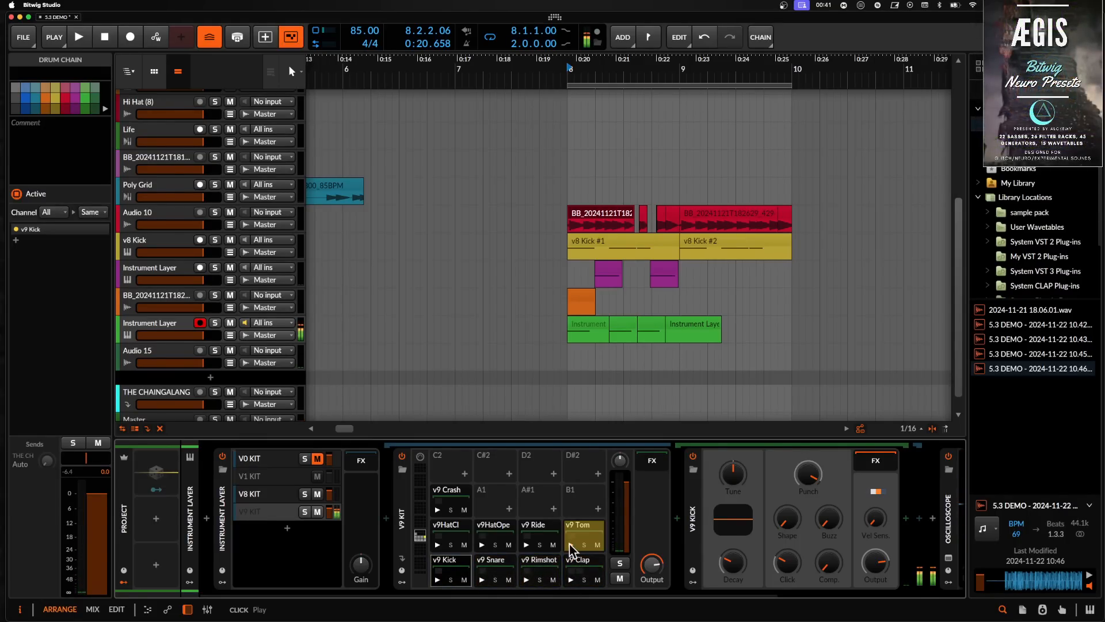
{"action": "left_click", "coordinate": [525, 545]}
{"action": "left_click", "coordinate": [483, 544]}
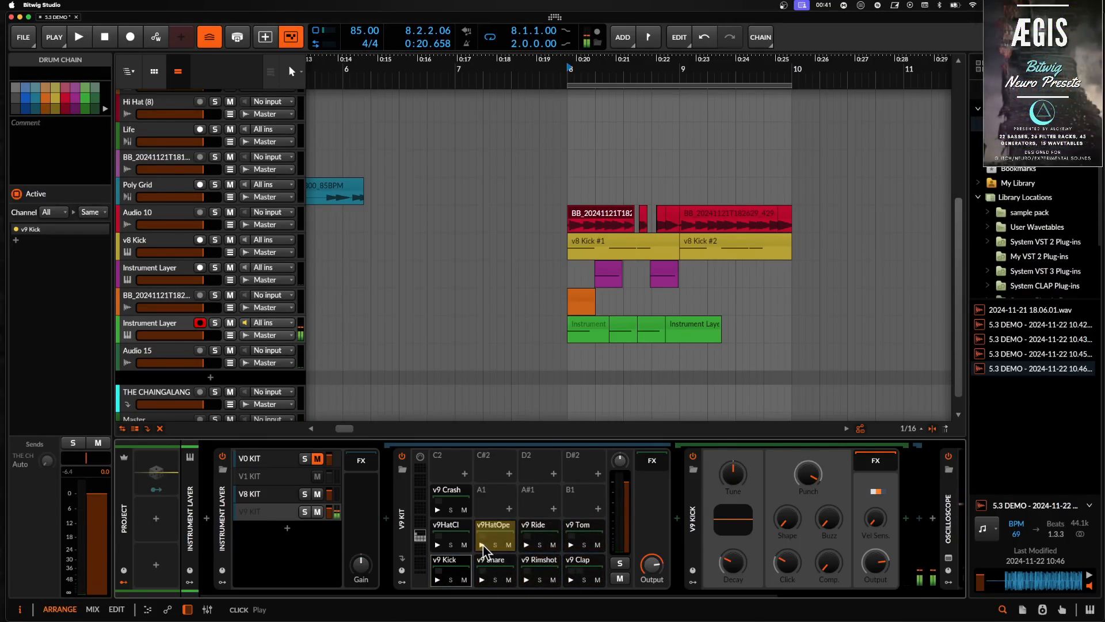
{"action": "left_click", "coordinate": [438, 544]}
{"action": "left_click", "coordinate": [437, 510]}
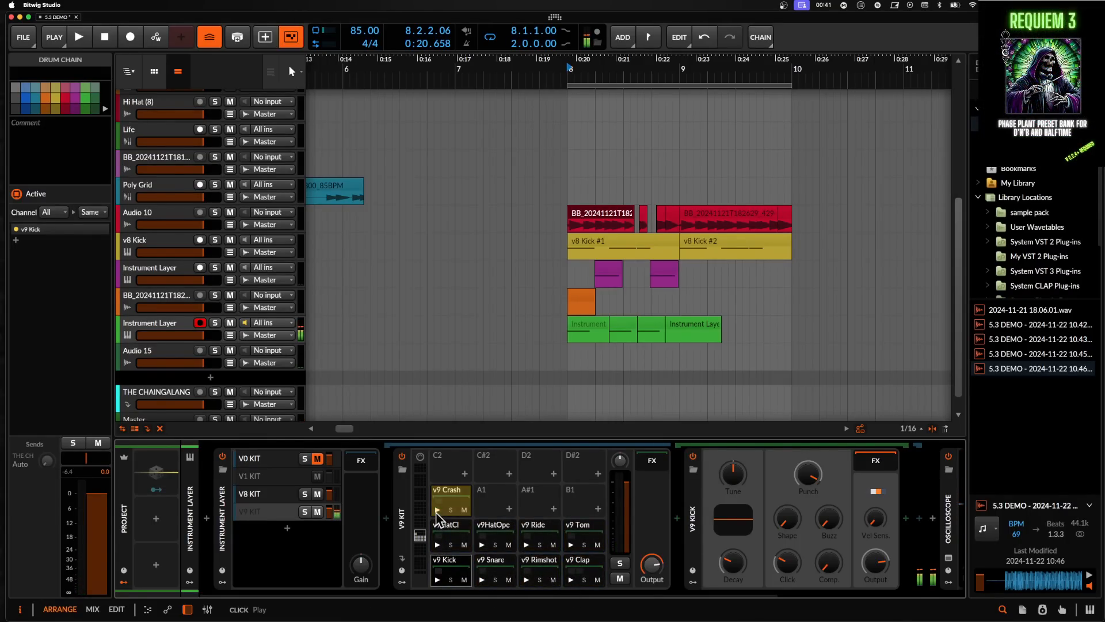
{"action": "left_click", "coordinate": [455, 565]}
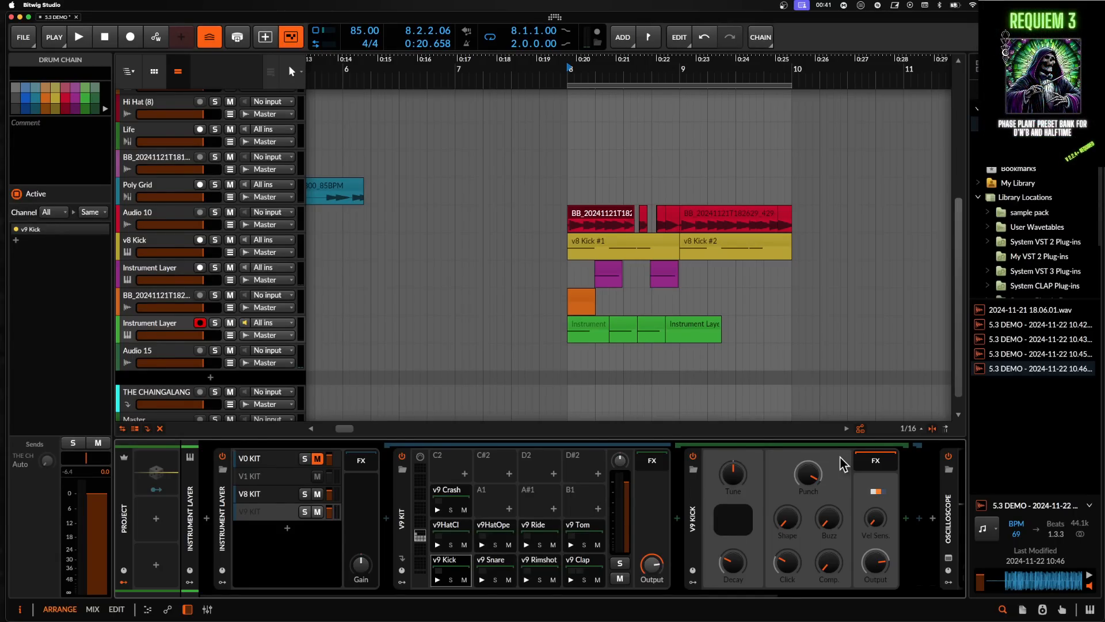
- Select the v8 Kick track, lower the V8 Kick Tune to about -3.44 st, and collapse the device
{"action": "left_click", "coordinate": [167, 245]}
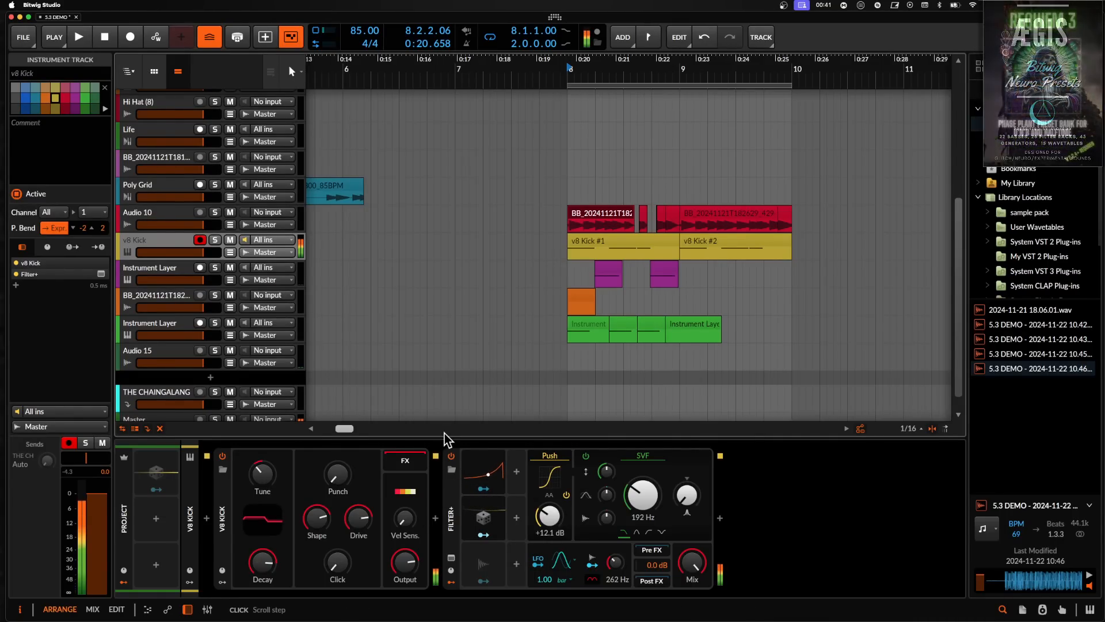
{"action": "left_click_drag", "start_coordinate": [338, 475], "coordinate": [336, 530]}
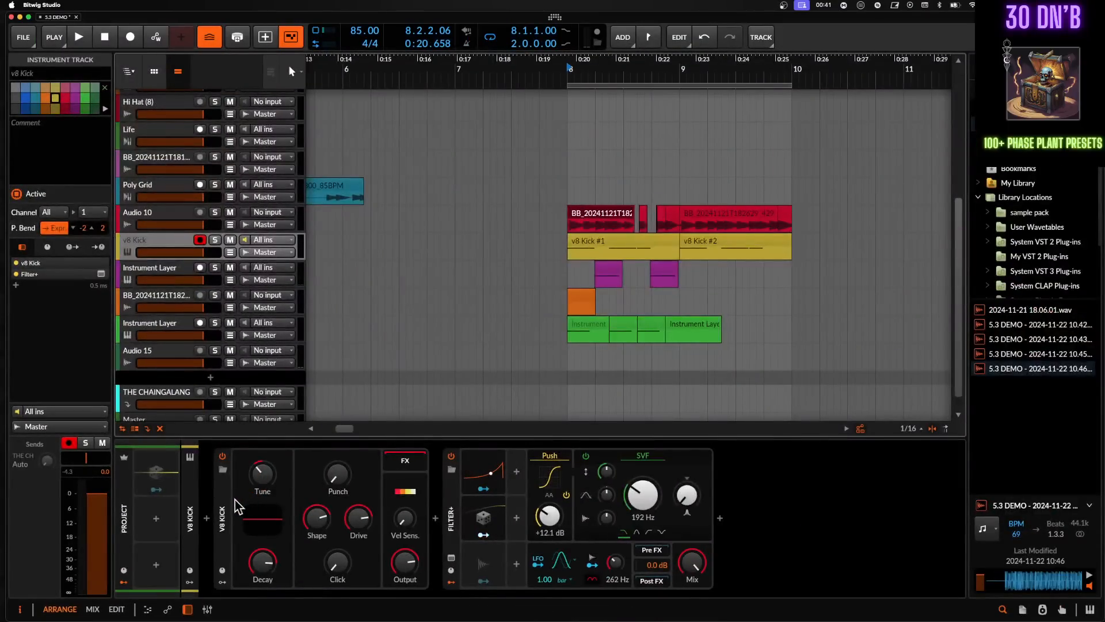
{"action": "double_click", "coordinate": [226, 493]}
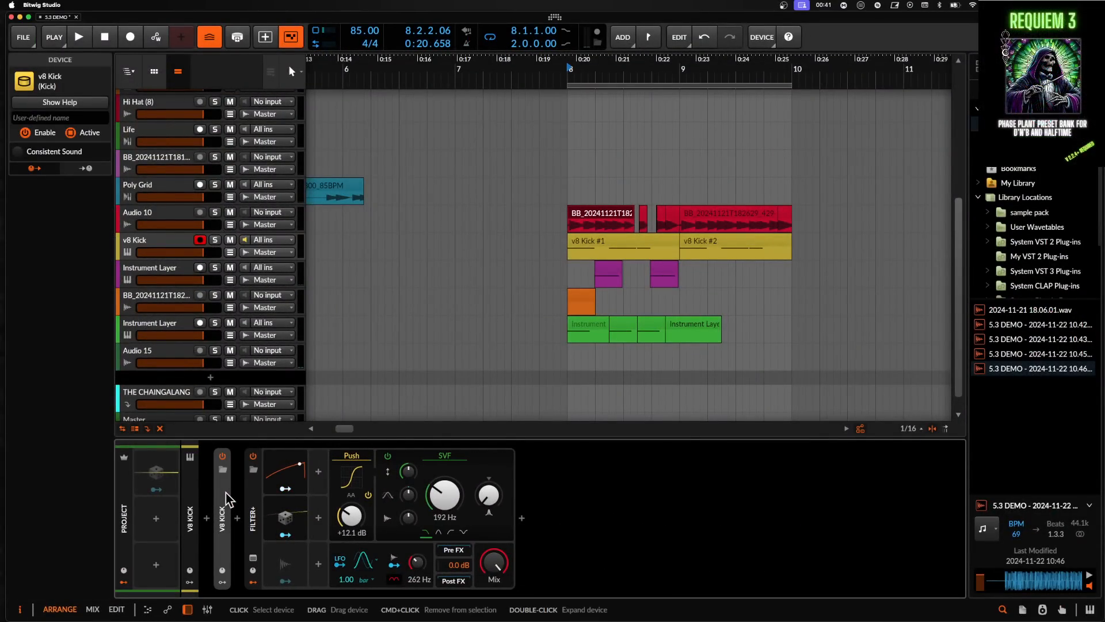
- Collapse the drums group, add a new instrument track in the Side Chizzle group, and insert a Stepwise device
{"action": "scroll", "coordinate": [175, 286], "scroll_direction": "up", "scroll_amount": 5}
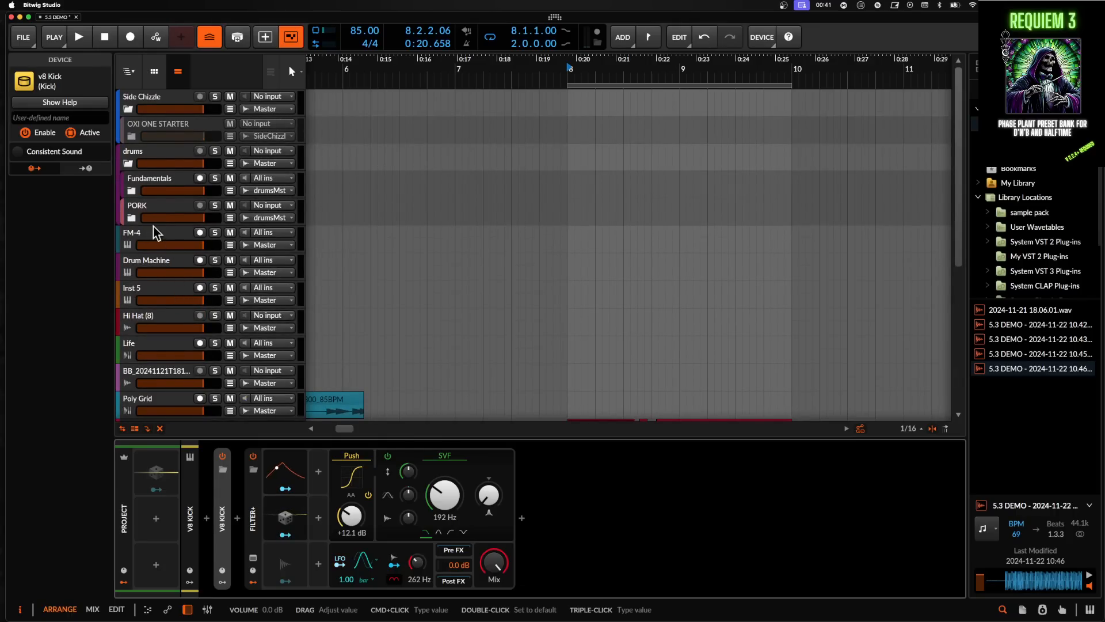
{"action": "left_click", "coordinate": [129, 163]}
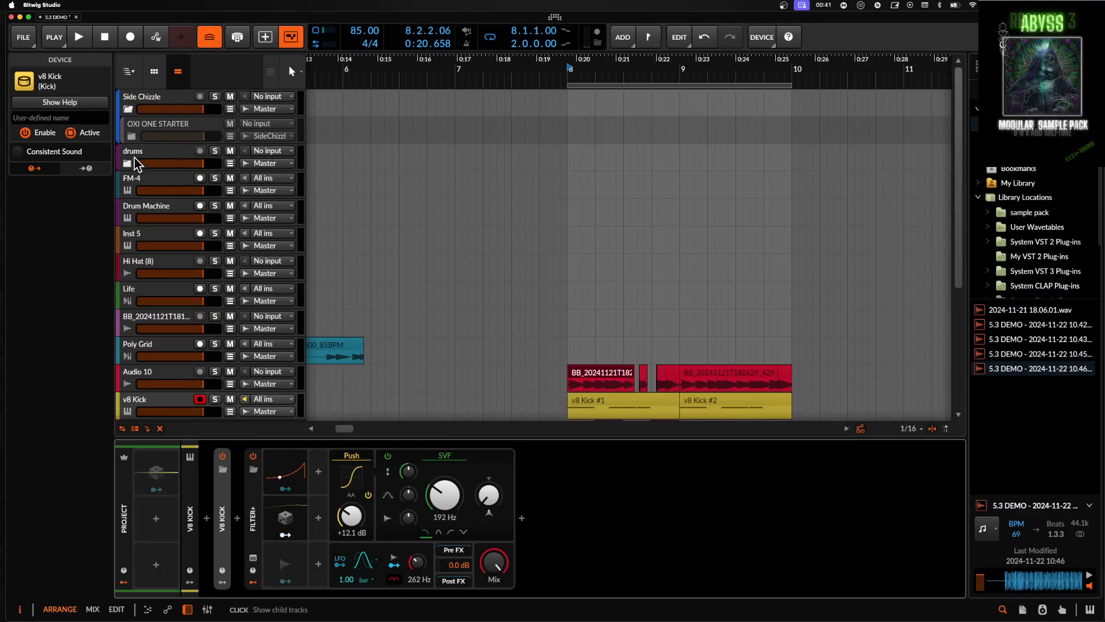
{"action": "left_click", "coordinate": [140, 126]}
{"action": "key", "text": "super+t"}
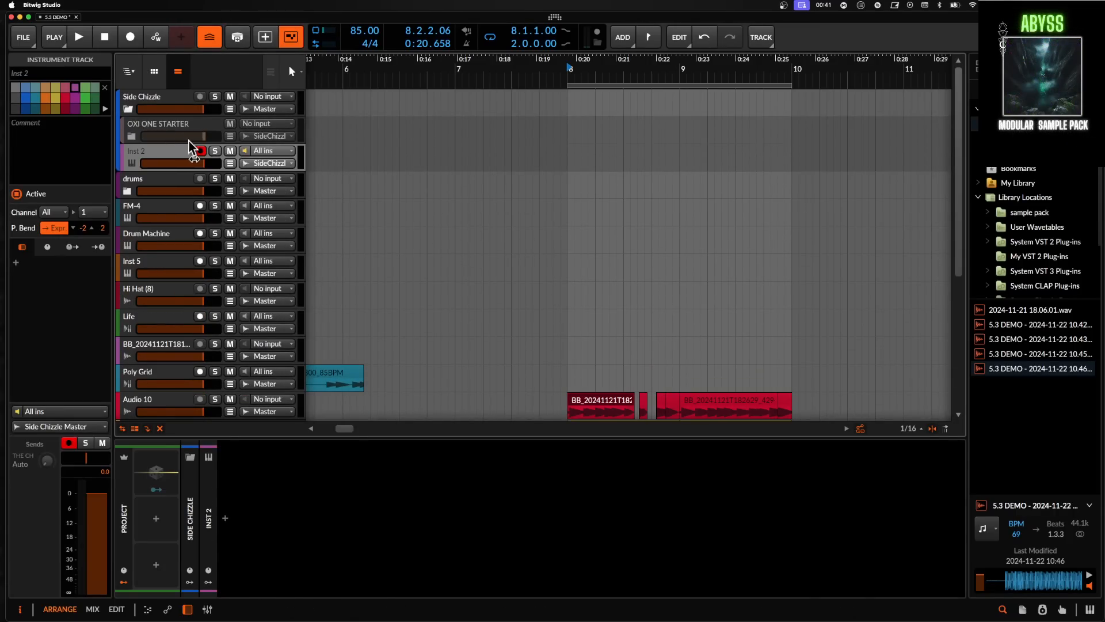
{"action": "left_click", "coordinate": [225, 520]}
{"action": "type", "text": "SE"}
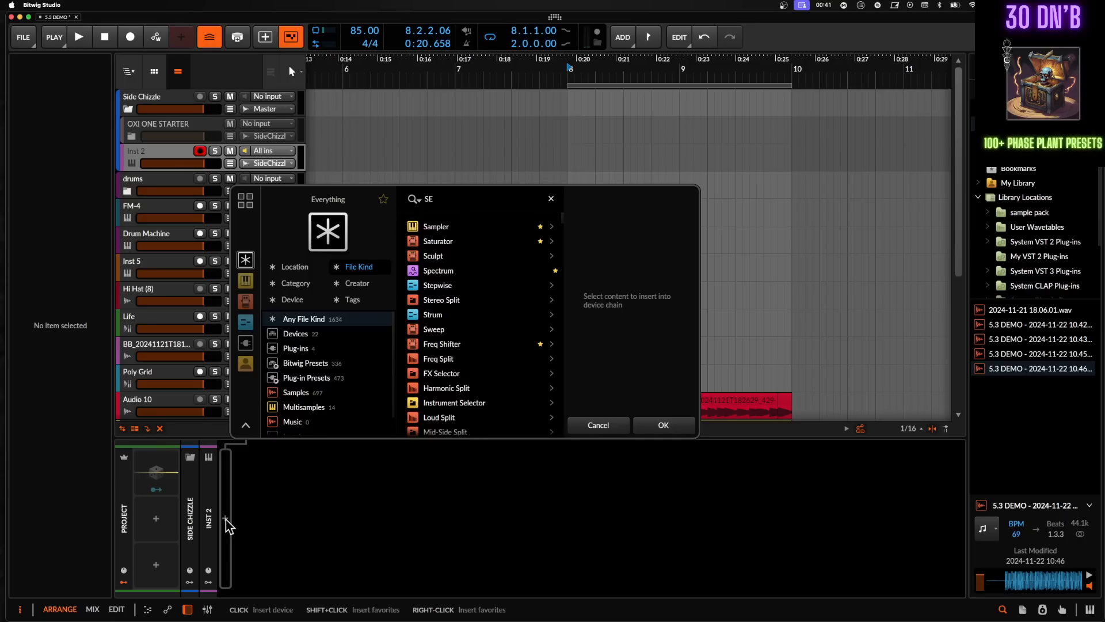
{"action": "type", "text": "QUENCER"}
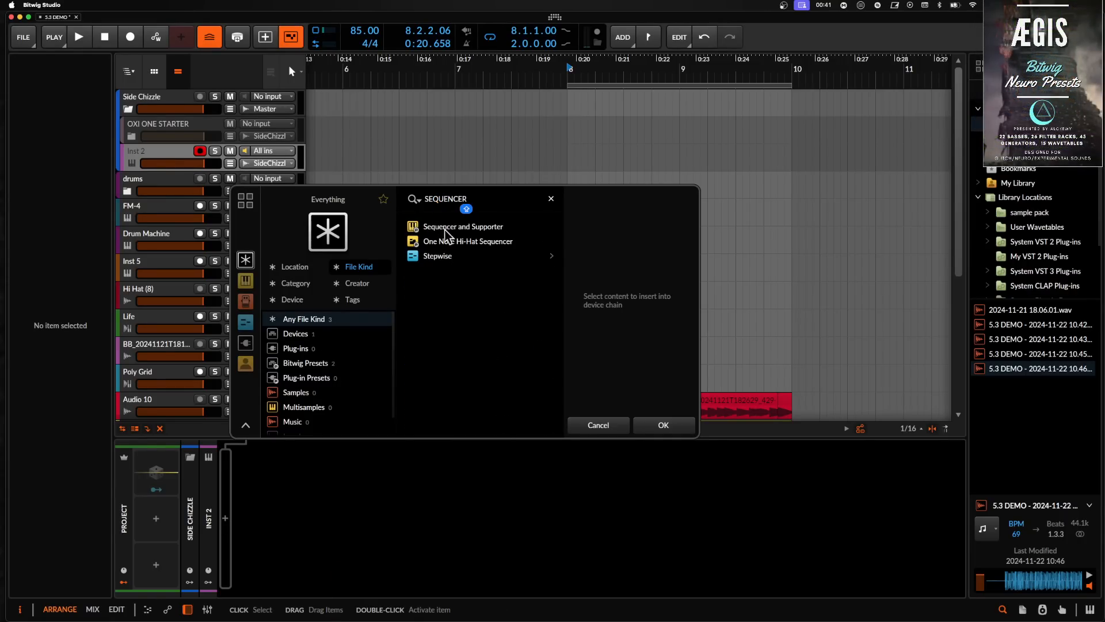
{"action": "left_click", "coordinate": [440, 255]}
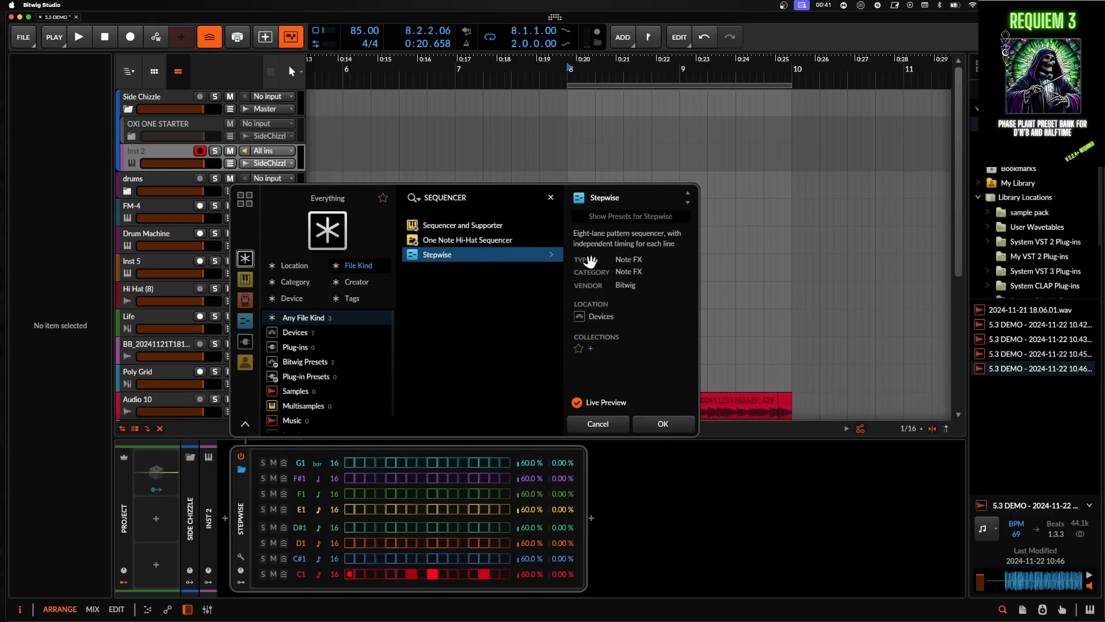
{"action": "left_click", "coordinate": [683, 426]}
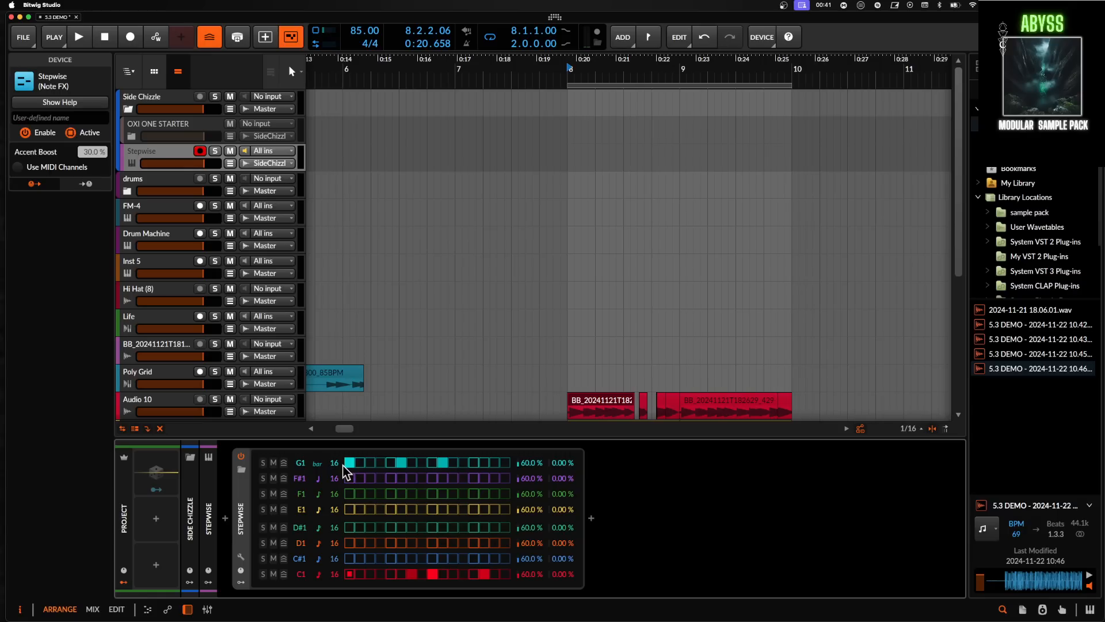
- Fill the Stepwise G1 lane with steps and reveal the lanes' extra flip and randomize controls
{"action": "left_click_drag", "start_coordinate": [349, 462], "coordinate": [507, 462]}
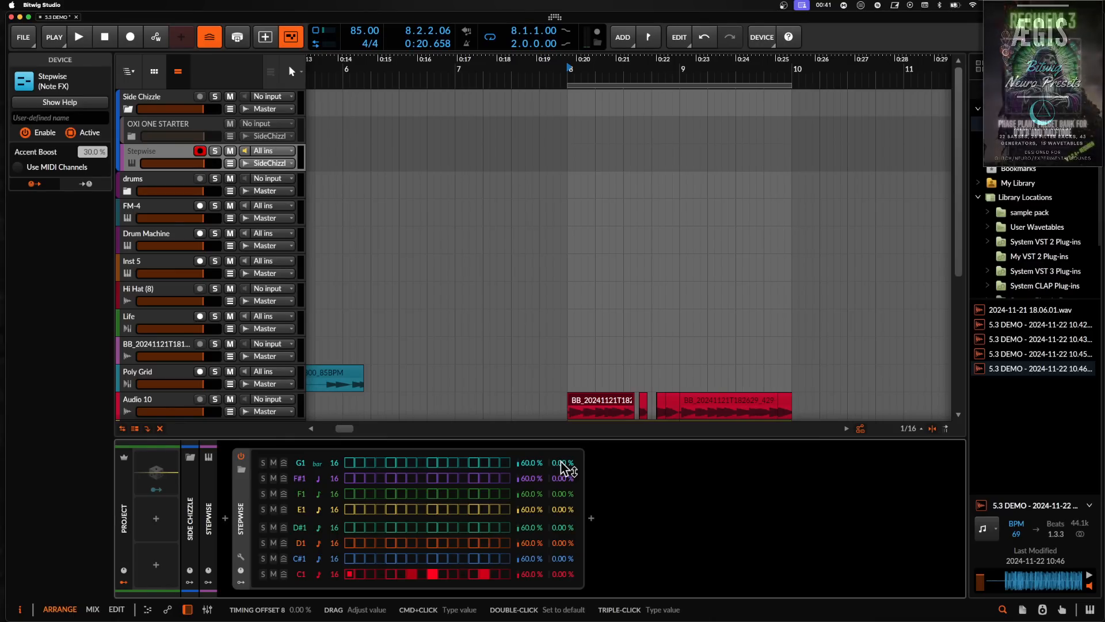
{"action": "left_click", "coordinate": [246, 557]}
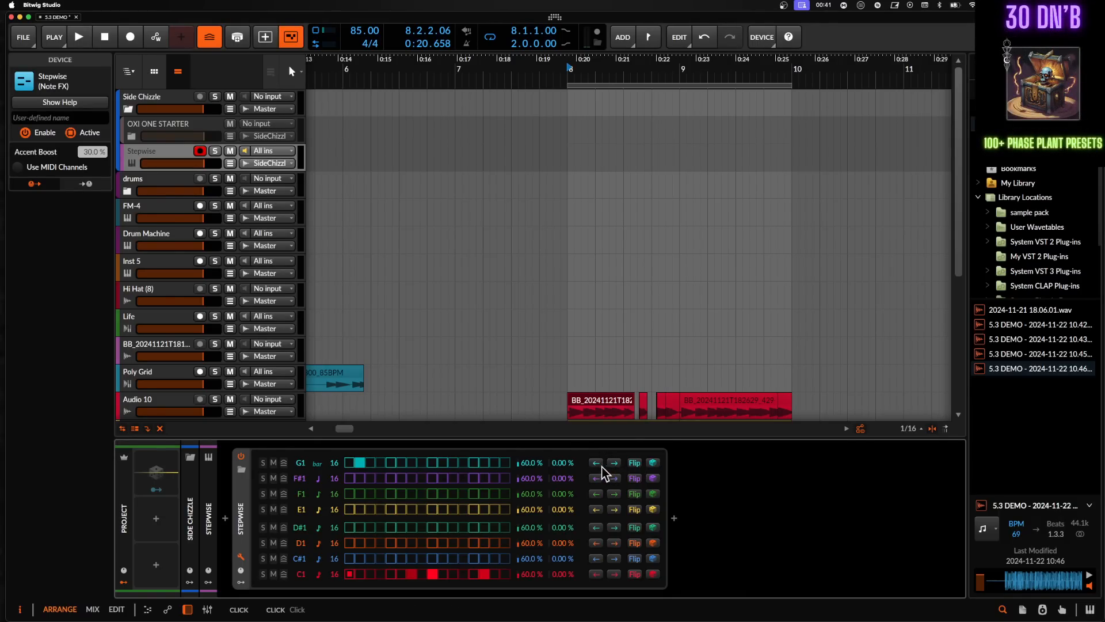
- Flip and randomize the G1 lane, then vary the lanes' step lengths
{"action": "left_click", "coordinate": [633, 463]}
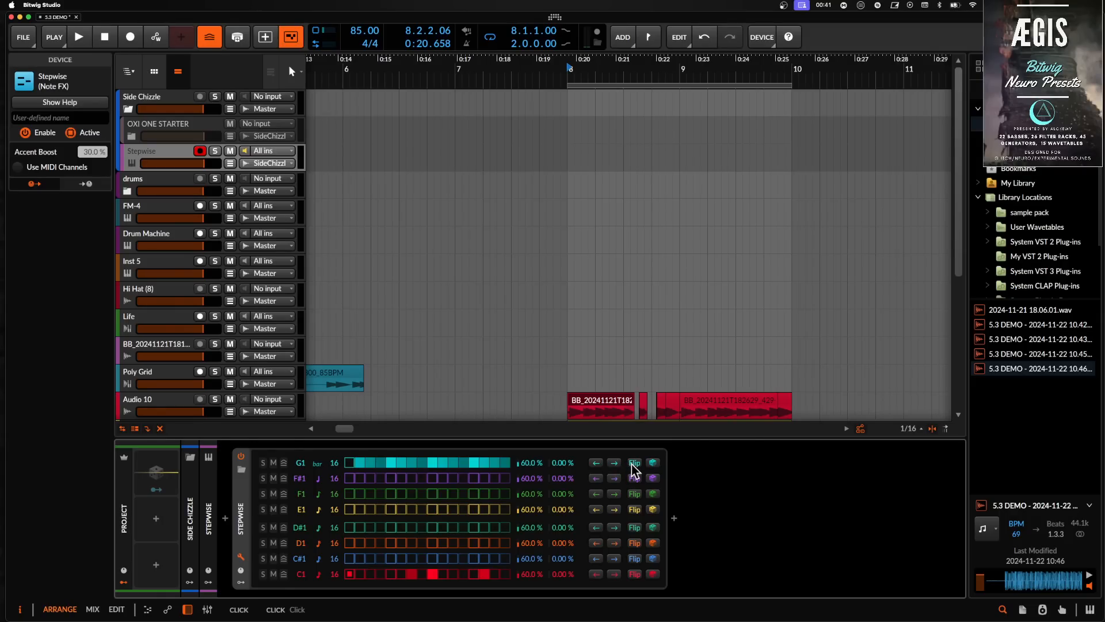
{"action": "left_click", "coordinate": [633, 463]}
{"action": "left_click", "coordinate": [654, 464]}
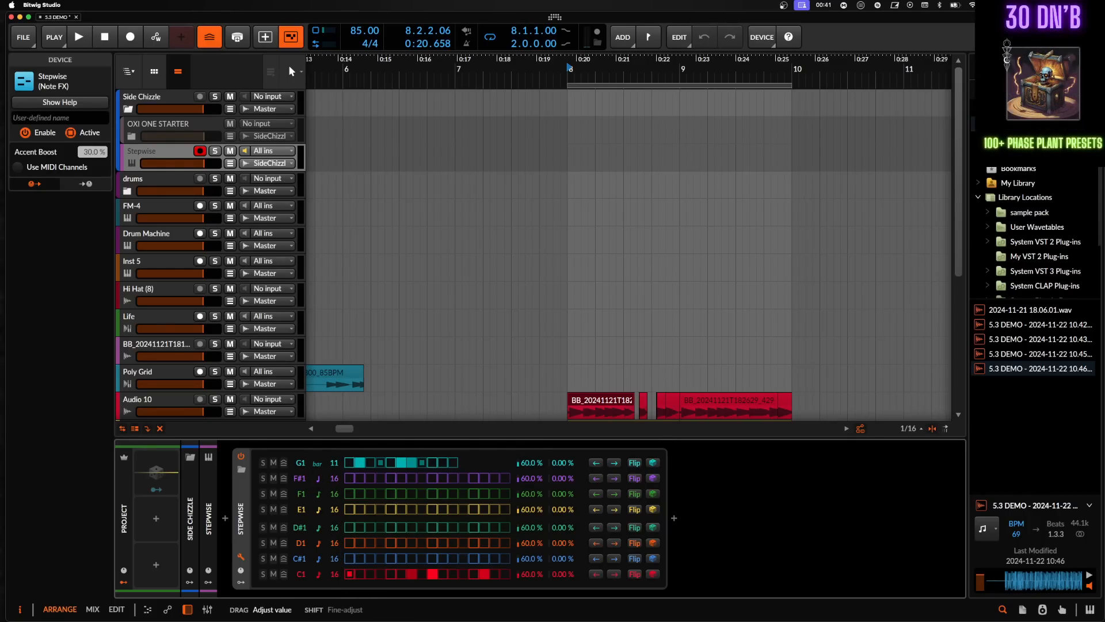
{"action": "left_click_drag", "start_coordinate": [334, 493], "coordinate": [335, 553]}
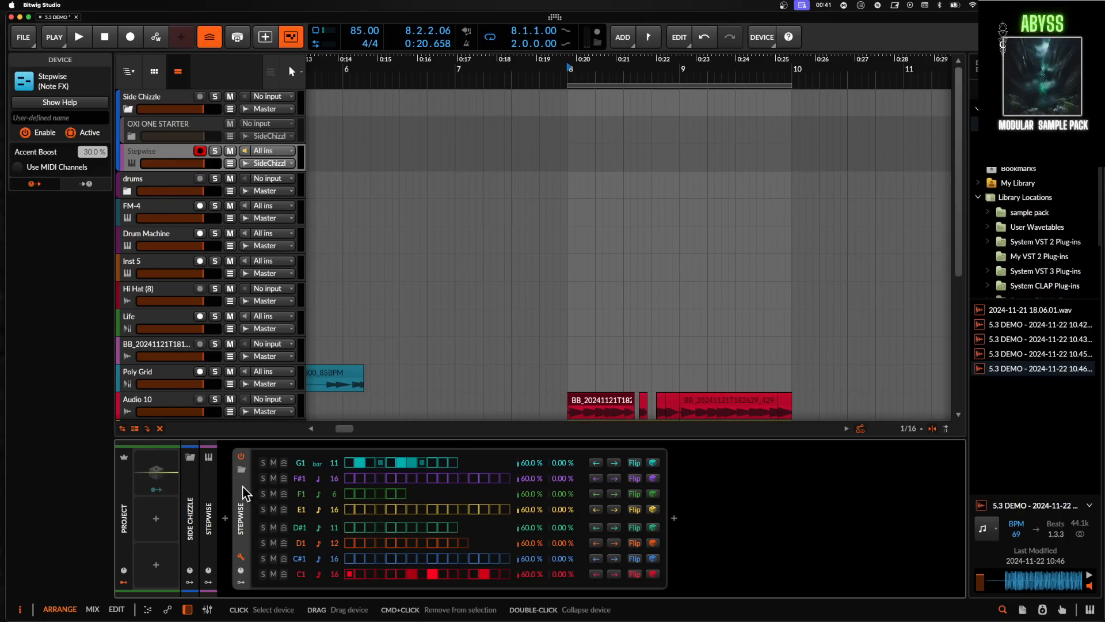
- Audition the Stepwise lanes by soloing G1, F#1, E1 and D#1 in turn, then clear the solo
{"action": "left_click", "coordinate": [25, 168]}
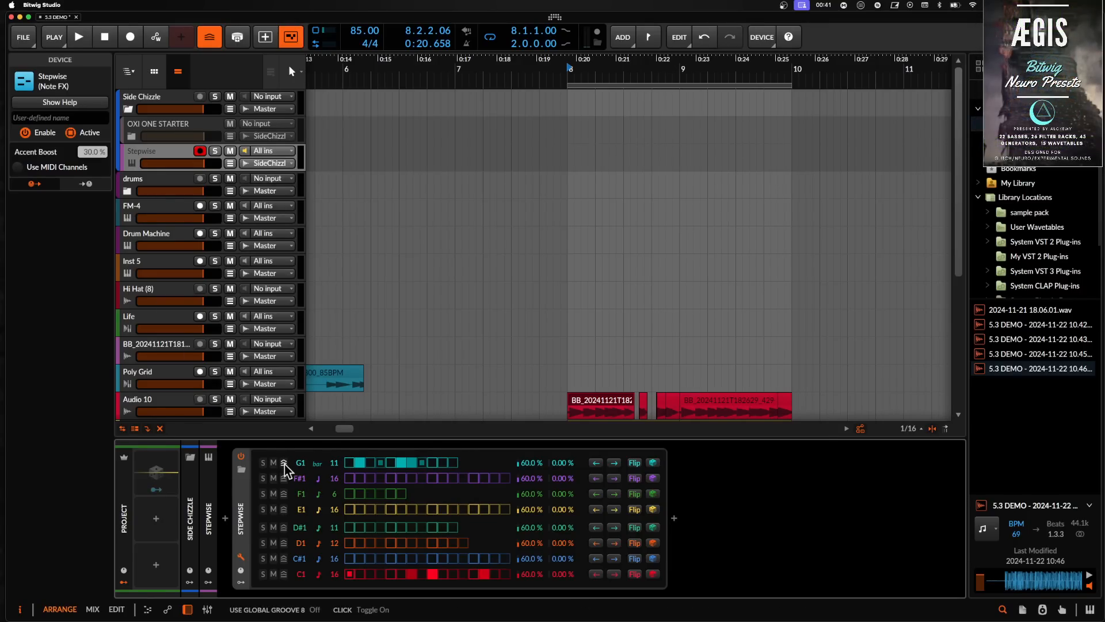
{"action": "left_click", "coordinate": [263, 467]}
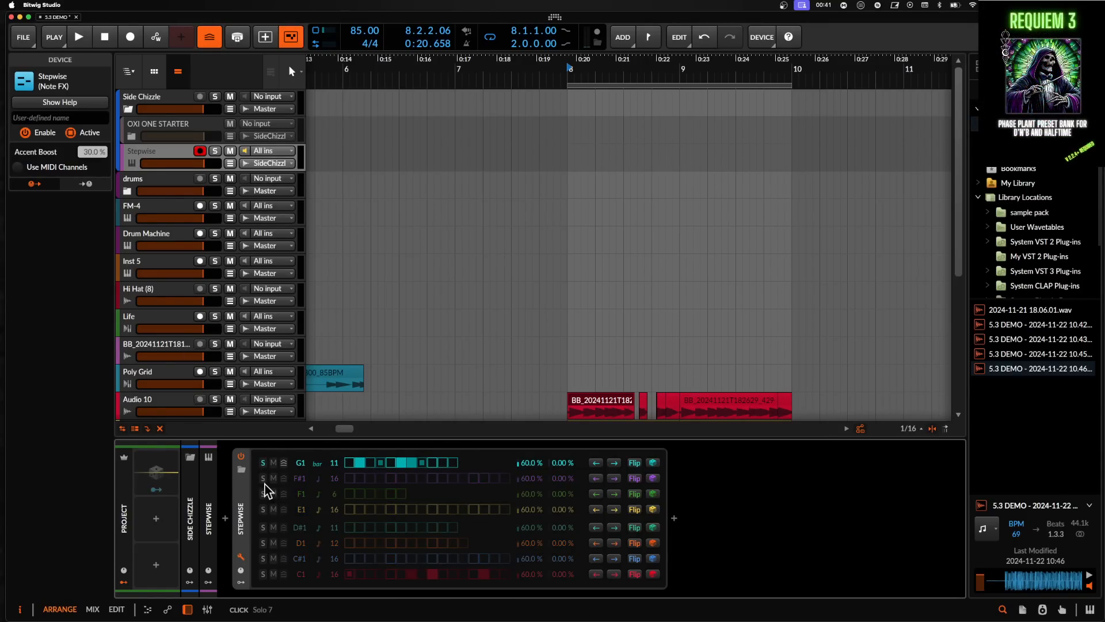
{"action": "left_click", "coordinate": [264, 480]}
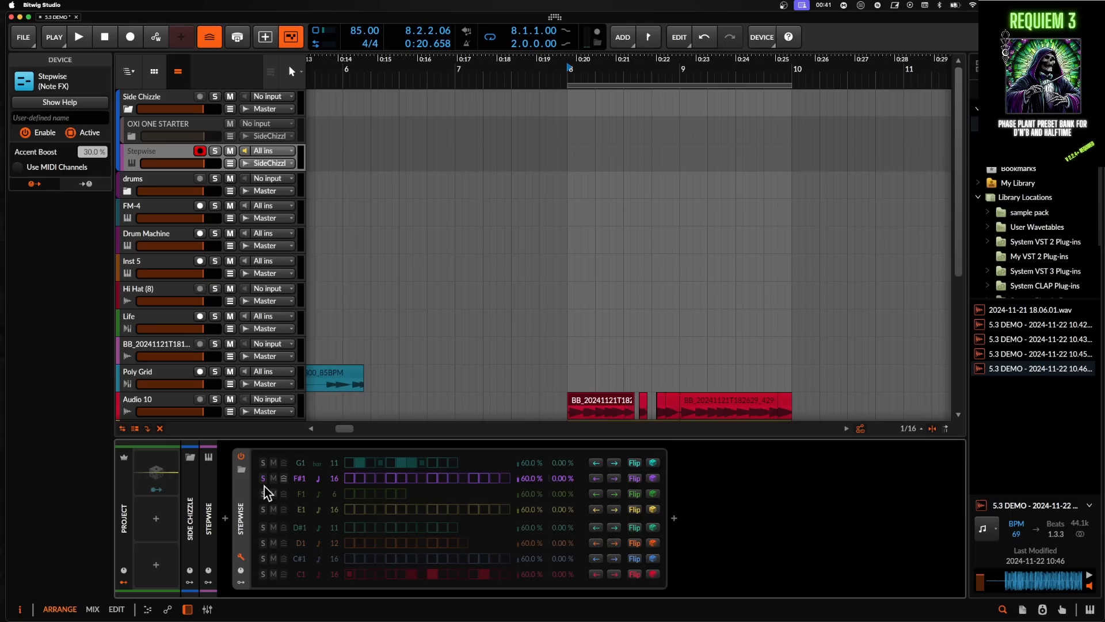
{"action": "left_click", "coordinate": [265, 510]}
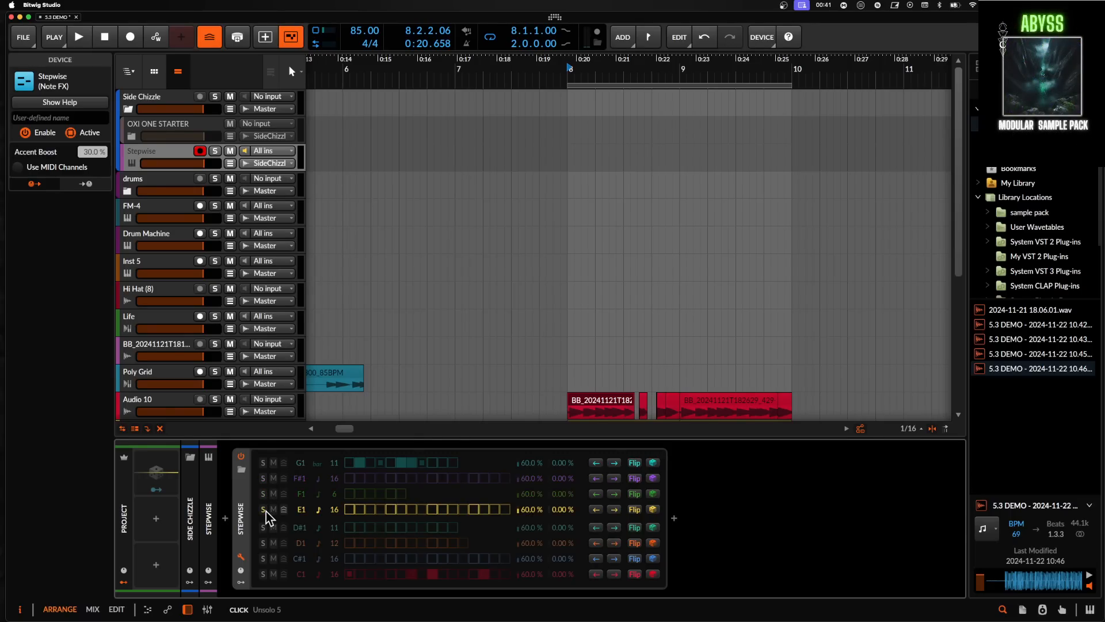
{"action": "left_click", "coordinate": [265, 527]}
{"action": "left_click", "coordinate": [264, 527]}
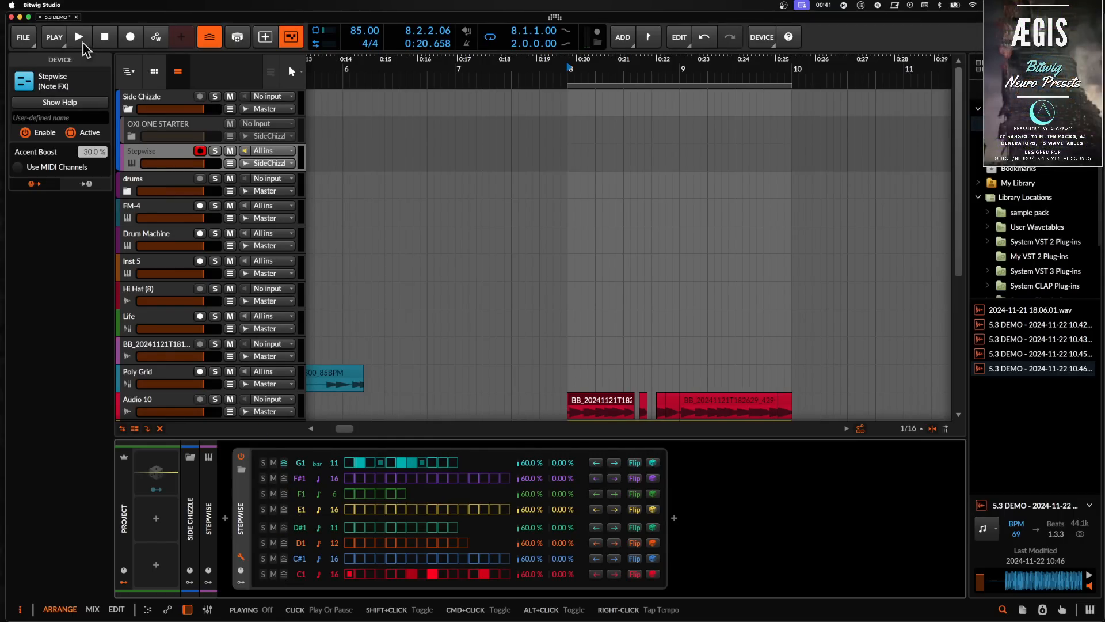
- Open the transport's play options to inspect the groove settings, then close them
{"action": "left_click", "coordinate": [61, 39]}
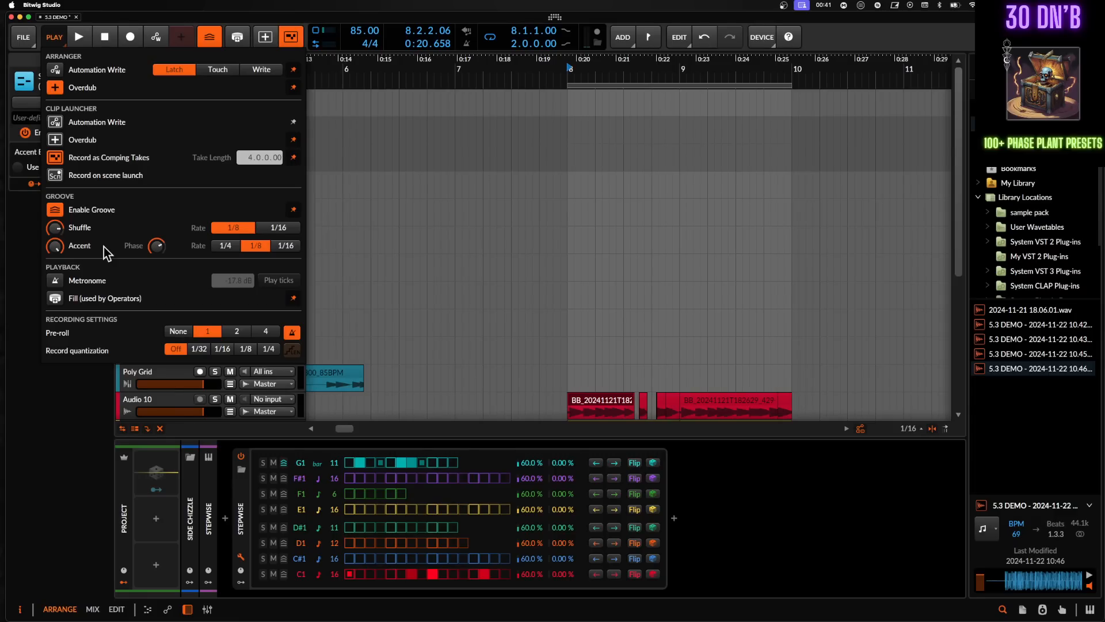
{"action": "left_click", "coordinate": [63, 52]}
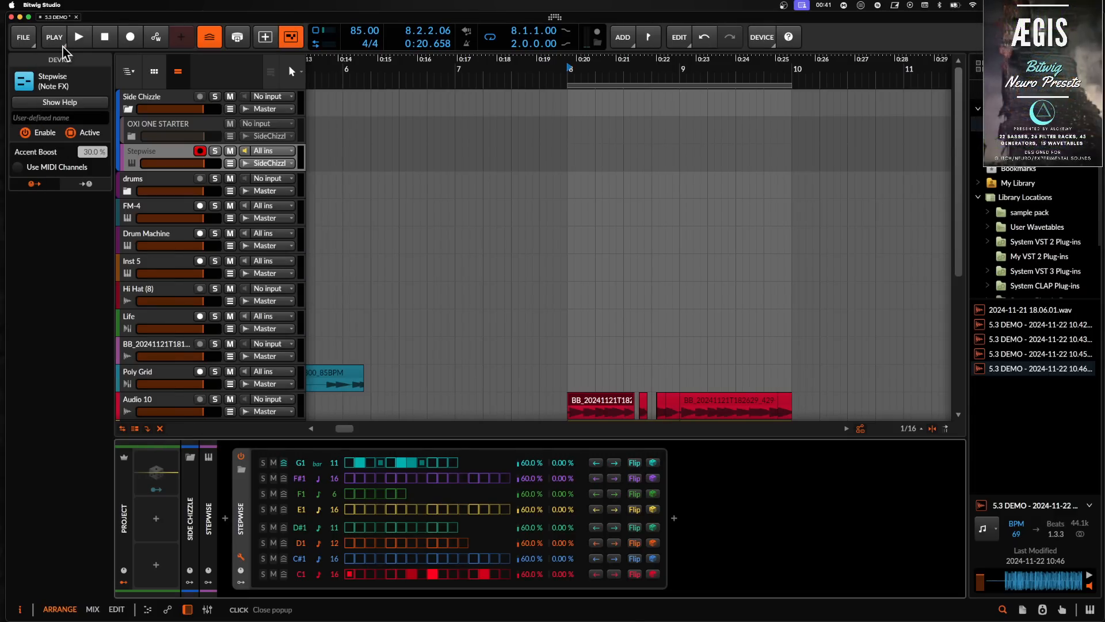
{"action": "left_click", "coordinate": [64, 52]}
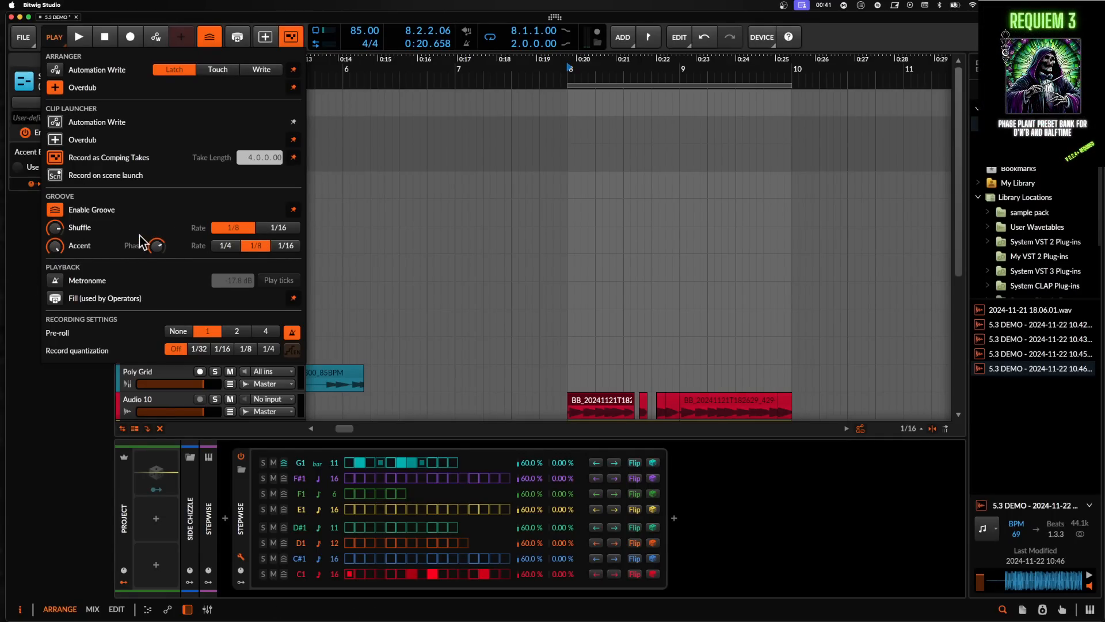
{"action": "left_click", "coordinate": [54, 37]}
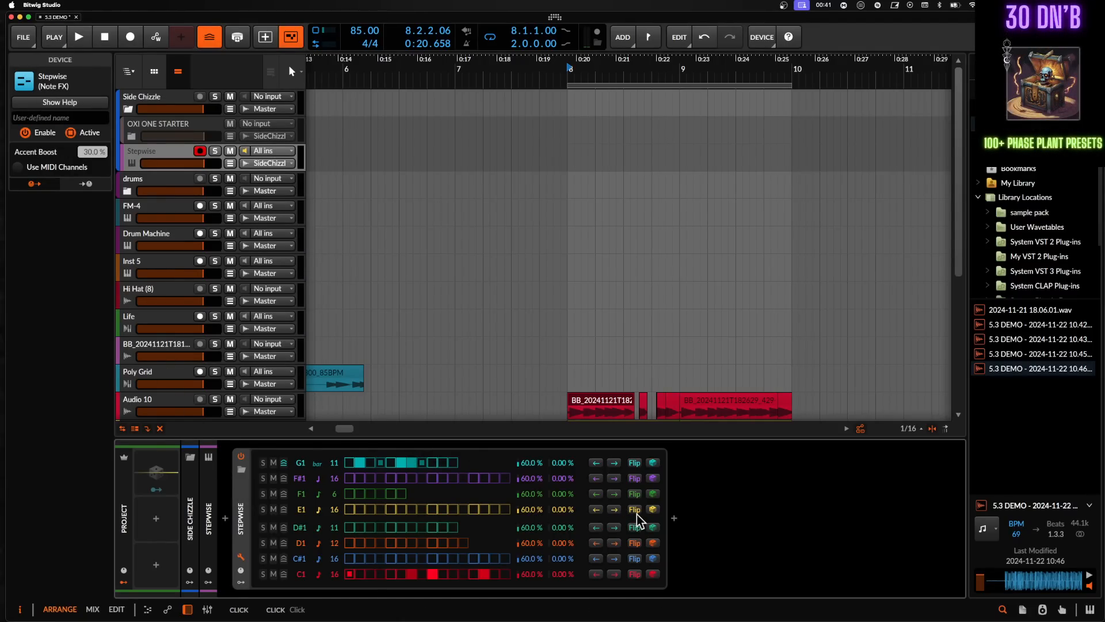
- Zoom in on the Hi Hat (8) clip at bar 129 and loop a time range from 129.1 to 129.3
{"action": "scroll", "coordinate": [575, 317], "scroll_direction": "down", "scroll_amount": 3}
{"action": "scroll", "coordinate": [574, 318], "scroll_direction": "down", "scroll_amount": 5}
{"action": "scroll", "coordinate": [574, 318], "scroll_direction": "down", "scroll_amount": 8}
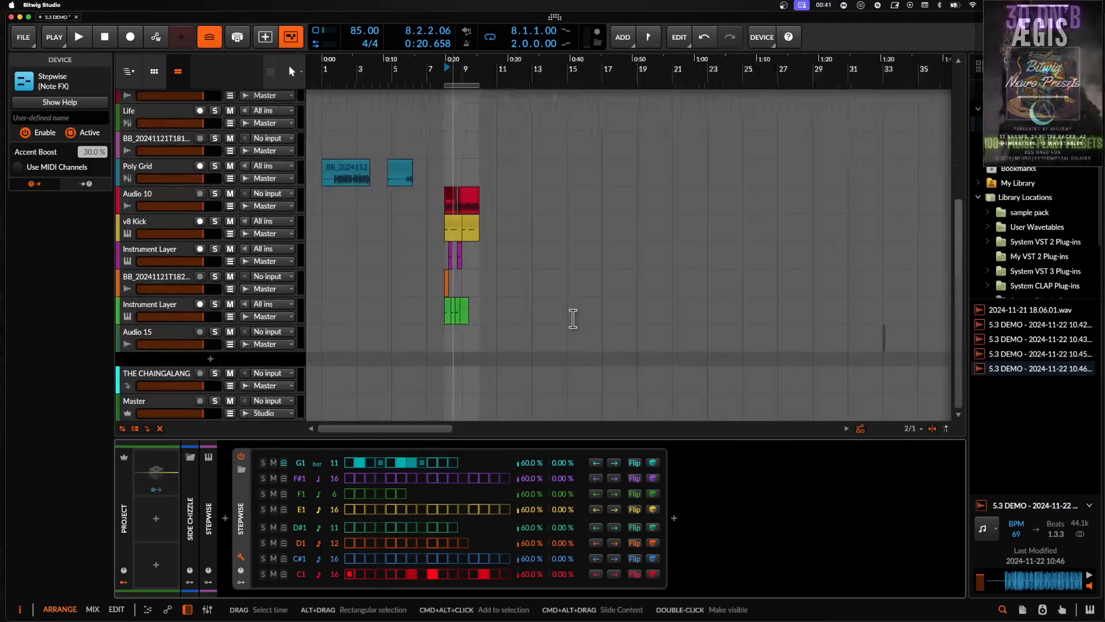
{"action": "scroll", "coordinate": [573, 318], "scroll_direction": "up", "scroll_amount": 3}
{"action": "scroll", "coordinate": [572, 318], "scroll_direction": "down", "scroll_amount": 3}
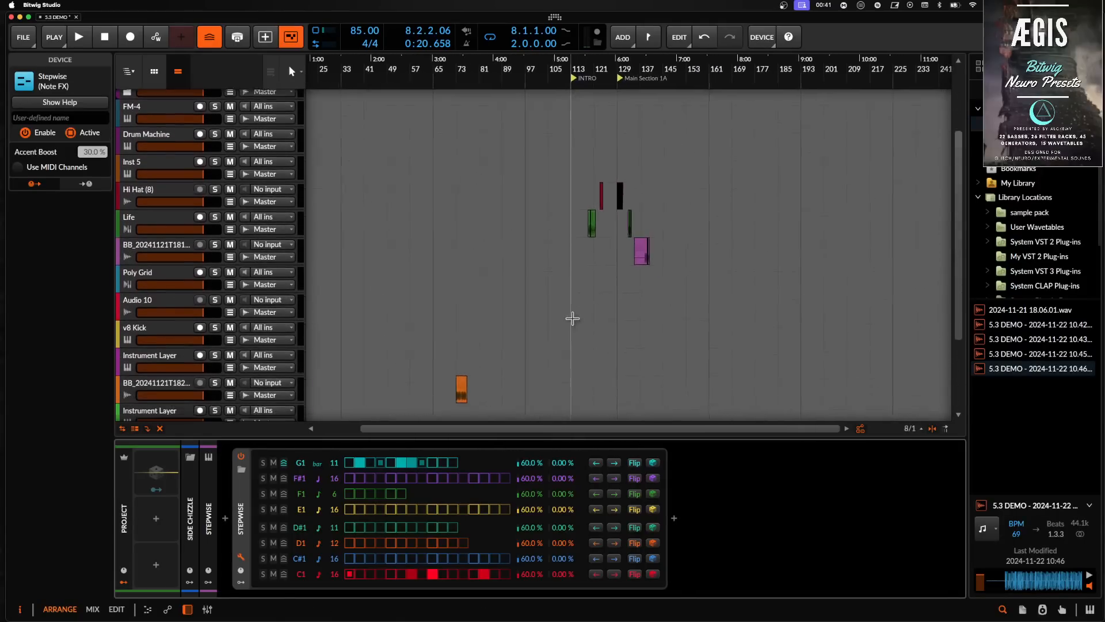
{"action": "scroll", "coordinate": [573, 318], "scroll_direction": "up", "scroll_amount": 10}
{"action": "scroll", "coordinate": [592, 309], "scroll_direction": "up", "scroll_amount": 6}
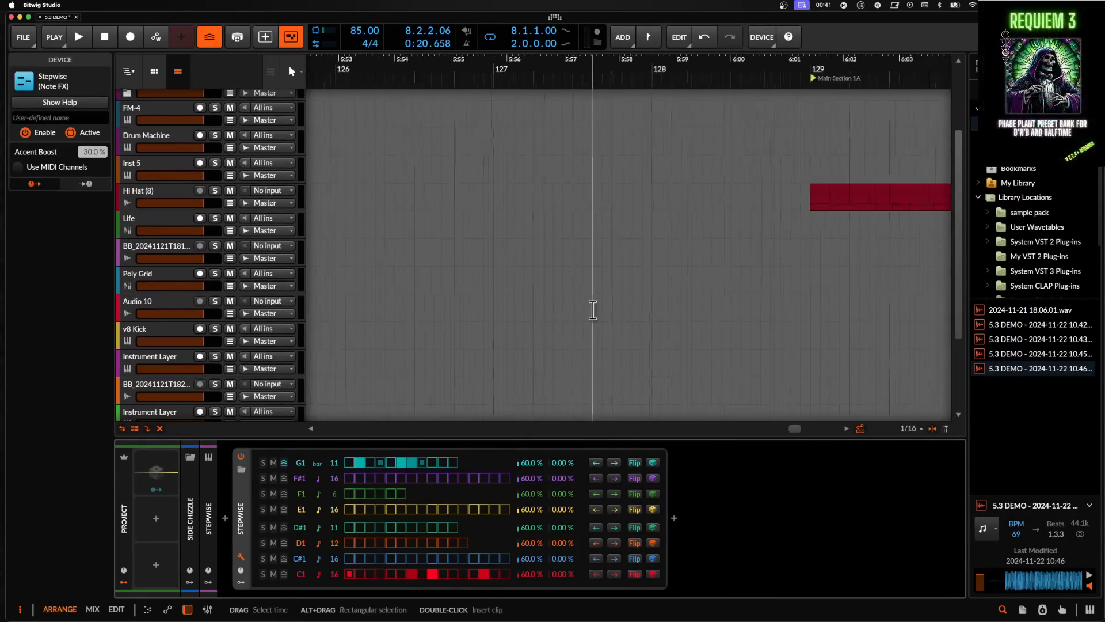
{"action": "scroll", "coordinate": [592, 309], "scroll_direction": "up", "scroll_amount": 4}
{"action": "scroll", "coordinate": [592, 310], "scroll_direction": "down", "scroll_amount": 4}
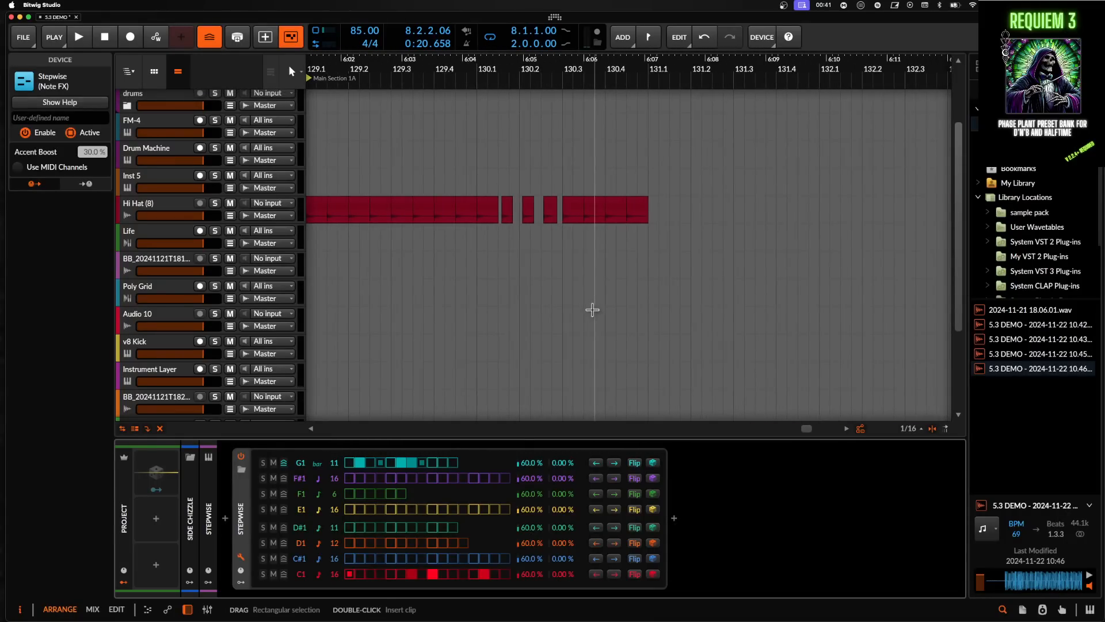
{"action": "scroll", "coordinate": [592, 310], "scroll_direction": "up", "scroll_amount": 2}
{"action": "scroll", "coordinate": [584, 311], "scroll_direction": "left", "scroll_amount": 3}
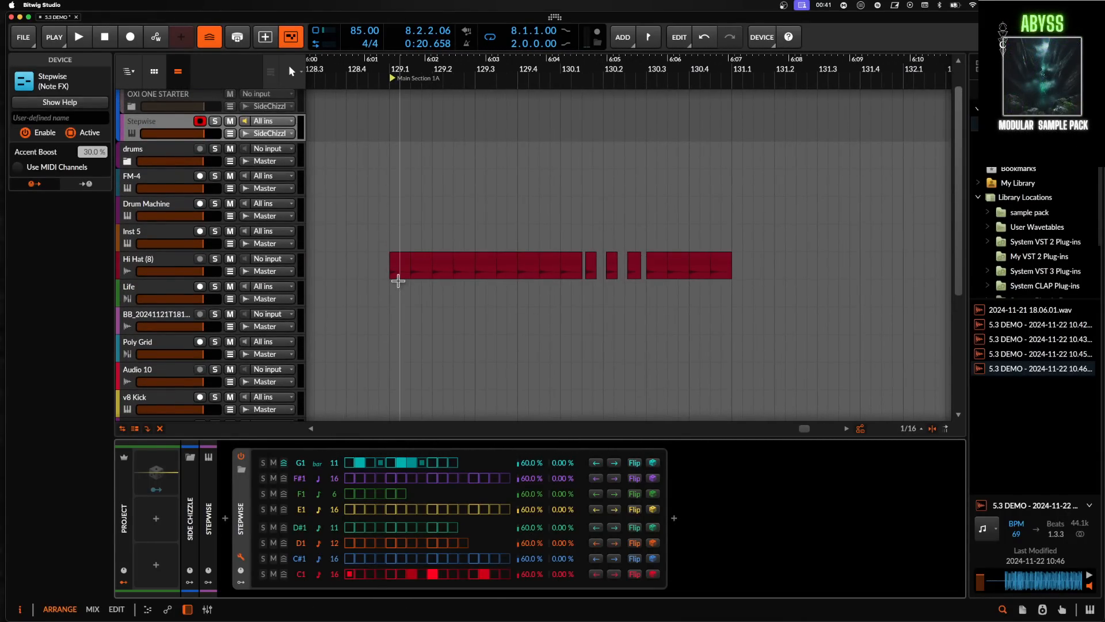
{"action": "scroll", "coordinate": [586, 283], "scroll_direction": "up", "scroll_amount": 3}
{"action": "scroll", "coordinate": [586, 282], "scroll_direction": "down", "scroll_amount": 3}
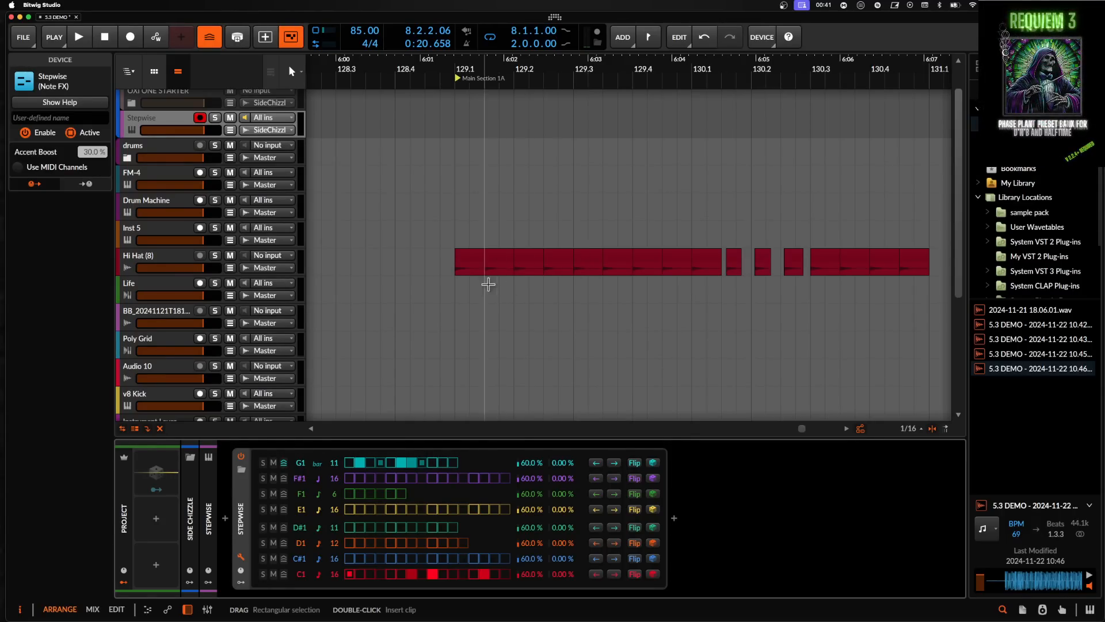
{"action": "left_click_drag", "start_coordinate": [454, 262], "coordinate": [571, 273]}
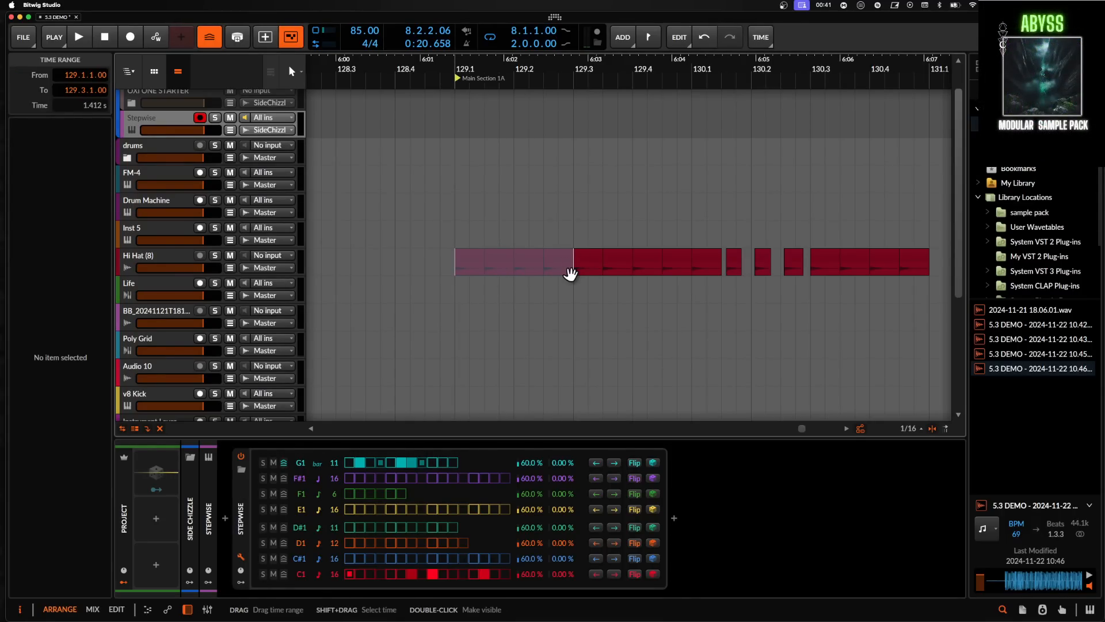
{"action": "key", "text": "super+l"}
- Play the looped section from bar 129.1 and stop playback
{"action": "key", "text": "space"}
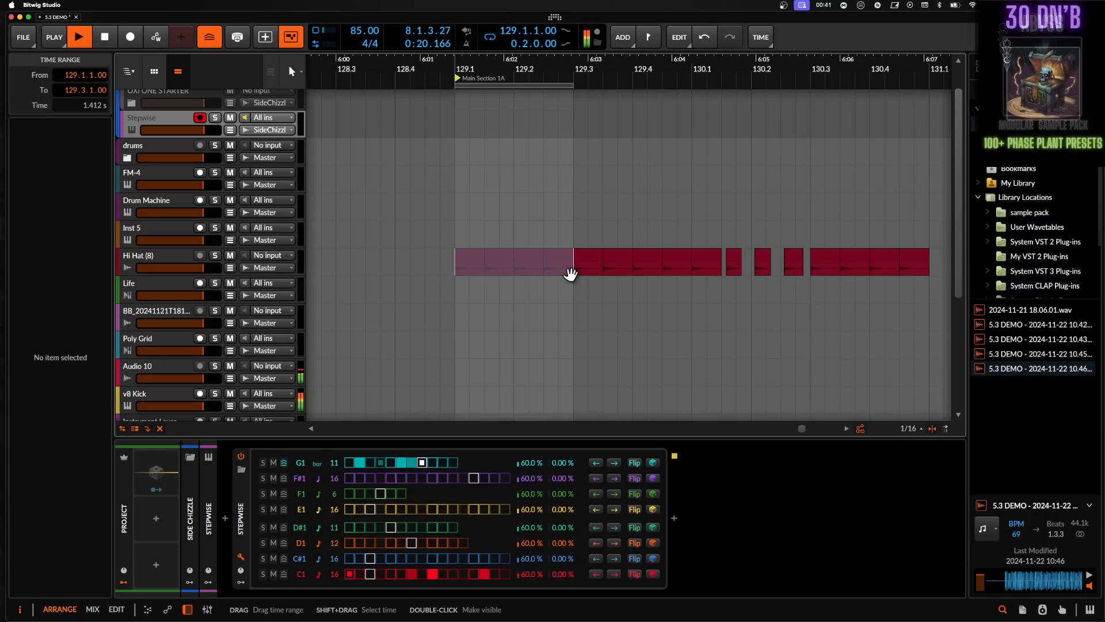
{"action": "left_click", "coordinate": [453, 258]}
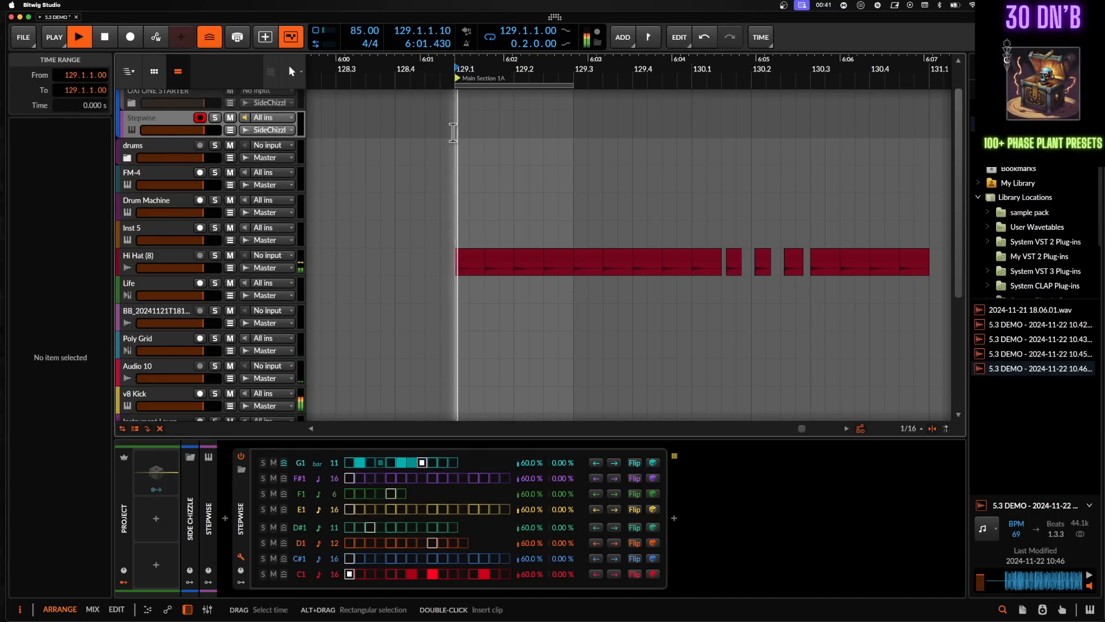
{"action": "key", "text": "space"}
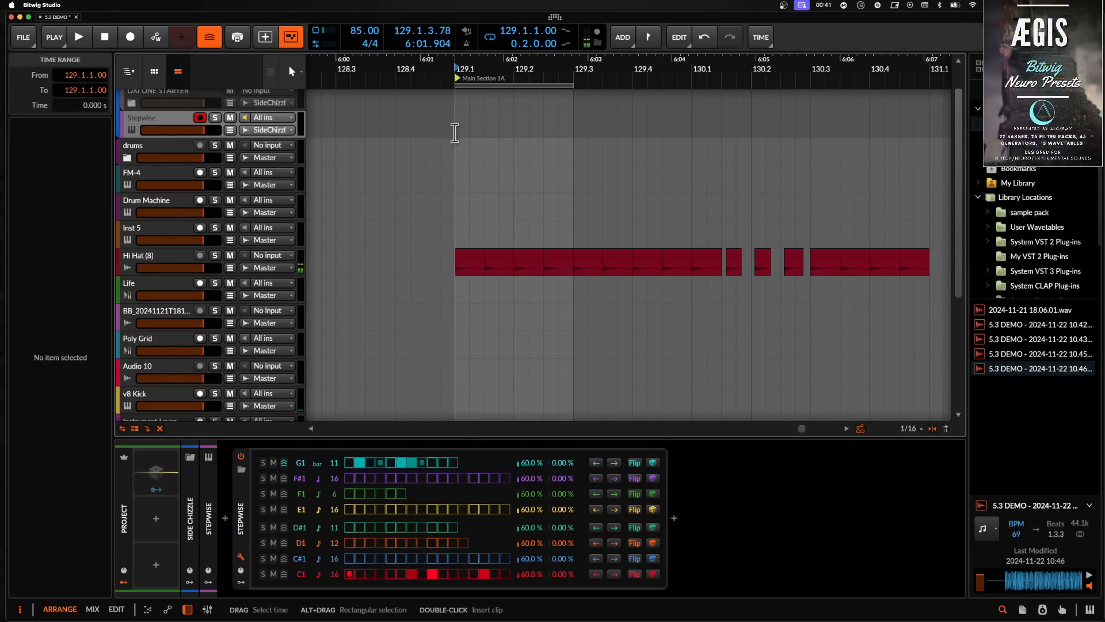
{"action": "scroll", "coordinate": [733, 200], "scroll_direction": "up", "scroll_amount": 3}
{"action": "scroll", "coordinate": [733, 201], "scroll_direction": "right", "scroll_amount": 4}
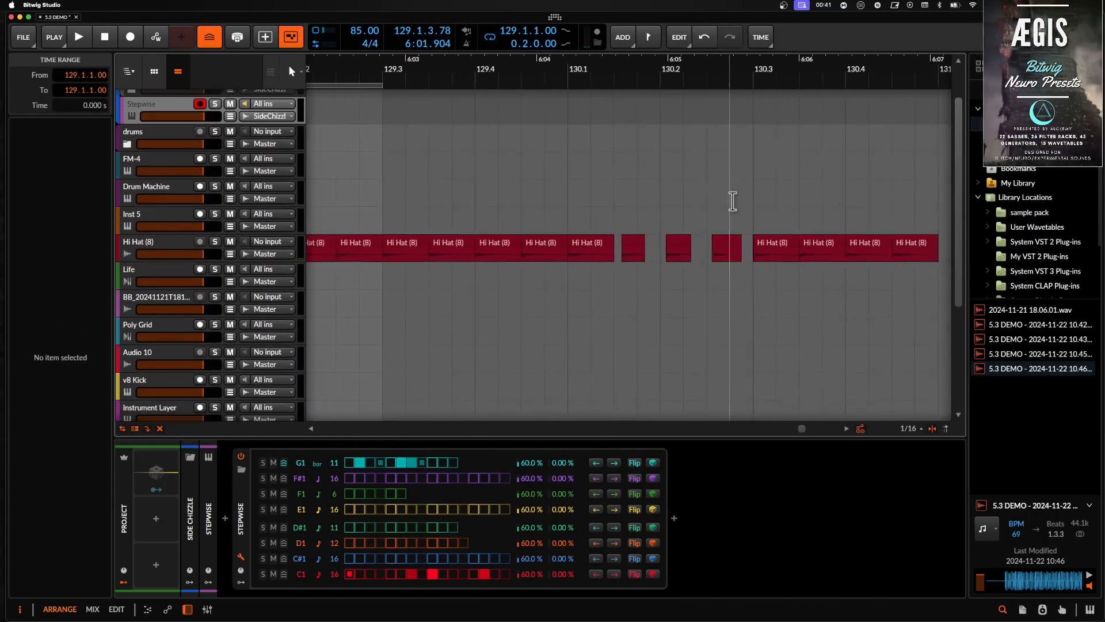
- Zoom in on the Hi Hat (8) clips and loop a time range from 130.1 to 130.3
{"action": "scroll", "coordinate": [733, 201], "scroll_direction": "up", "scroll_amount": 3}
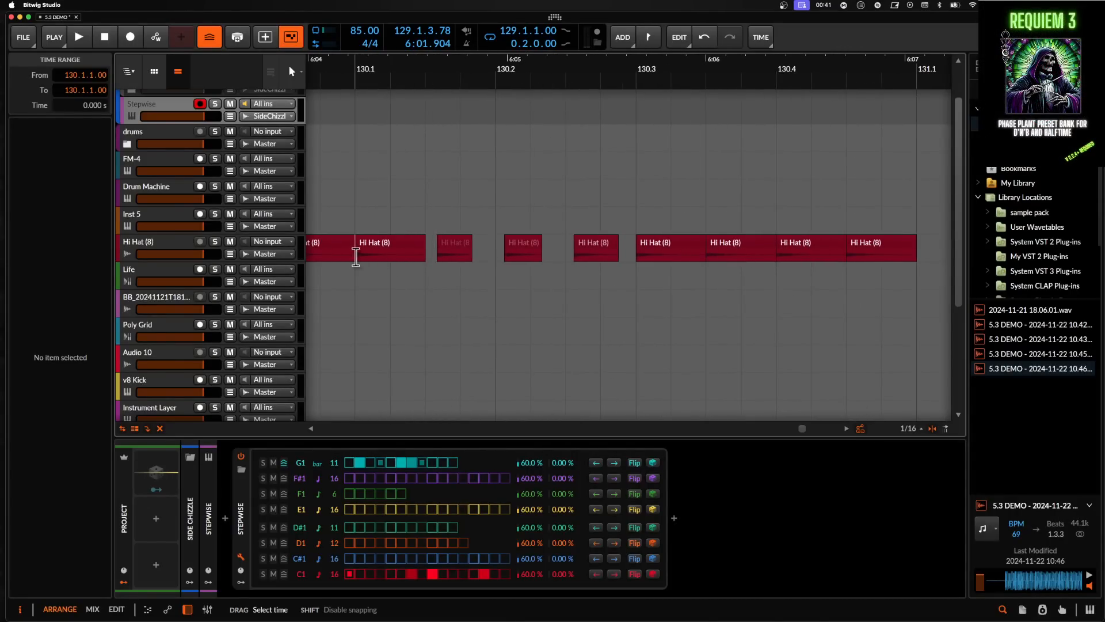
{"action": "left_click_drag", "start_coordinate": [357, 255], "coordinate": [633, 260]}
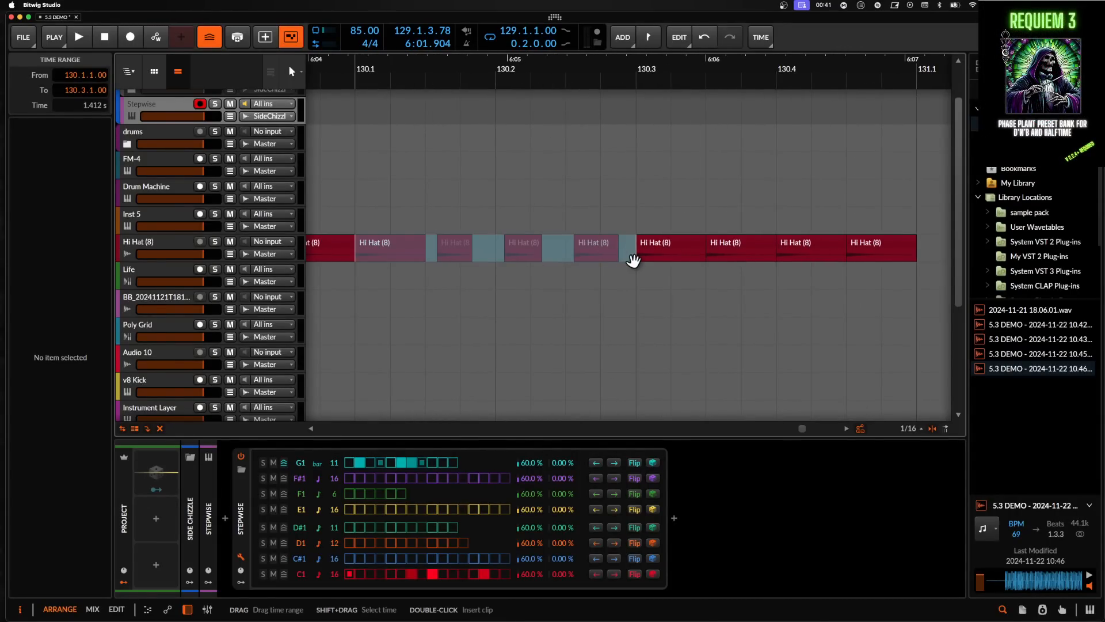
{"action": "key", "text": "super+l"}
- Select the individual Hi Hat (8) clips in the looped range to inspect their positions and lengths
{"action": "left_click", "coordinate": [528, 253]}
{"action": "left_click", "coordinate": [389, 247]}
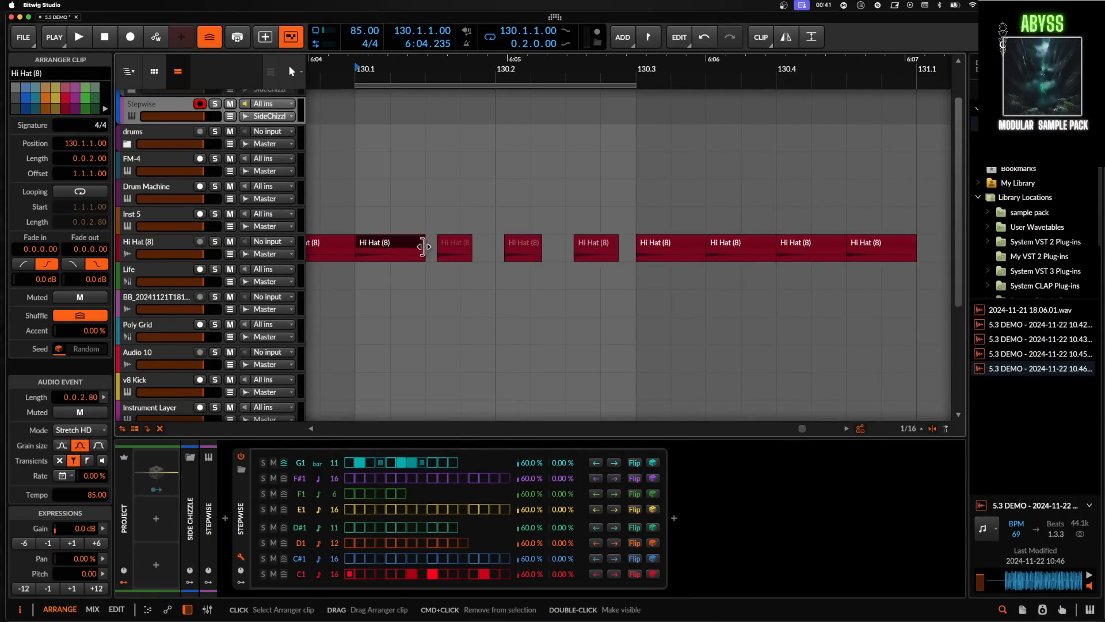
{"action": "left_click", "coordinate": [451, 247]}
{"action": "left_click", "coordinate": [521, 249]}
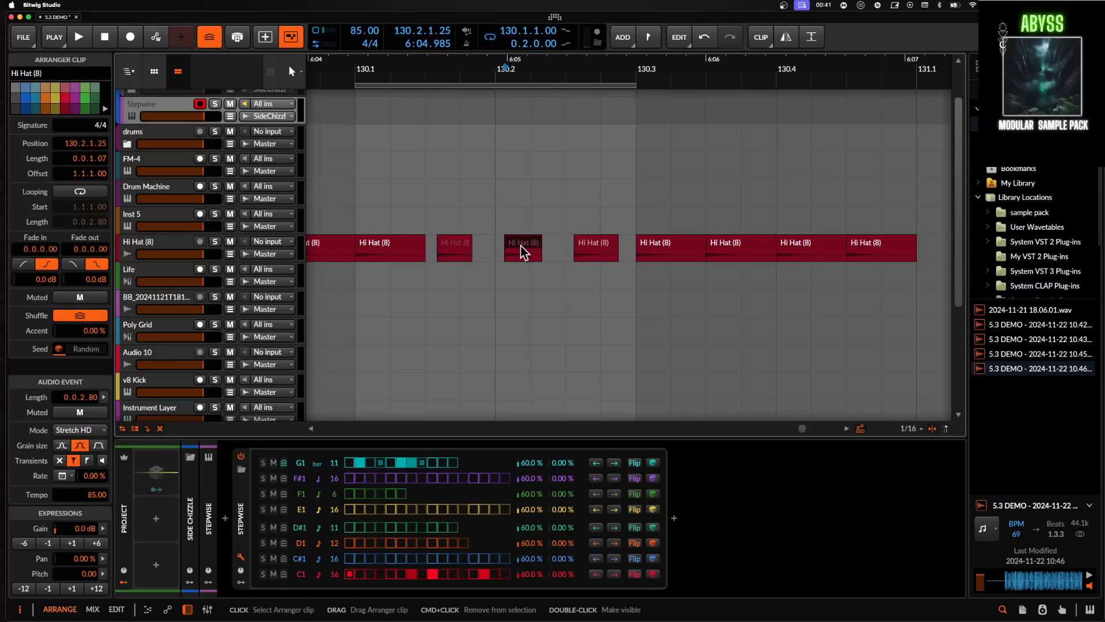
{"action": "left_click", "coordinate": [594, 248]}
{"action": "scroll", "coordinate": [594, 248], "scroll_direction": "up", "scroll_amount": 1}
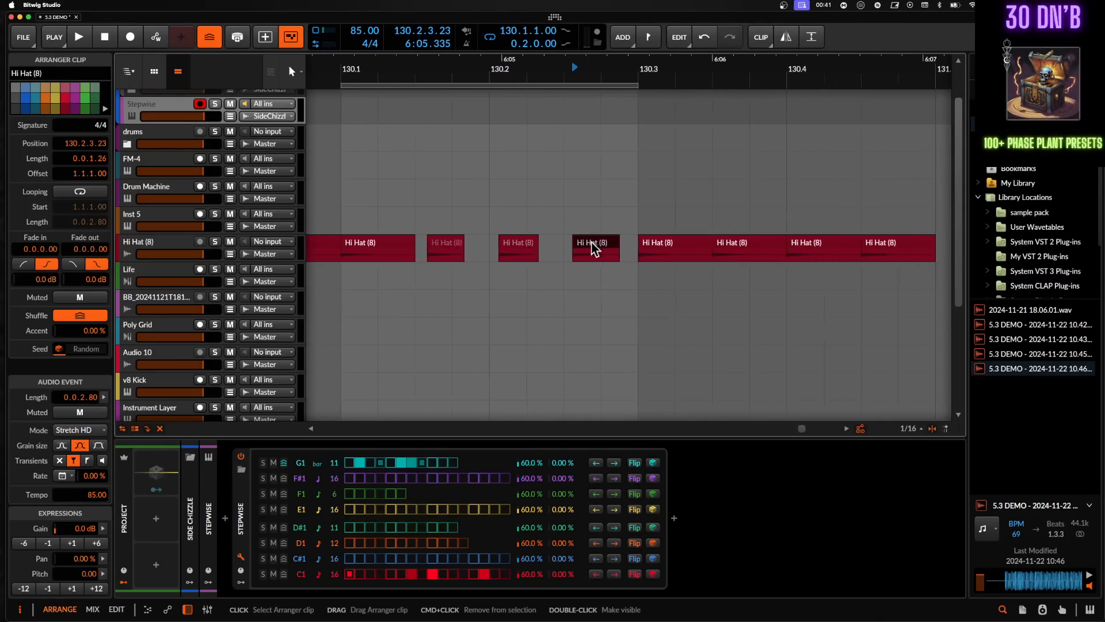
{"action": "scroll", "coordinate": [595, 248], "scroll_direction": "down", "scroll_amount": 2}
{"action": "left_click", "coordinate": [472, 248]}
{"action": "scroll", "coordinate": [472, 248], "scroll_direction": "up", "scroll_amount": 2}
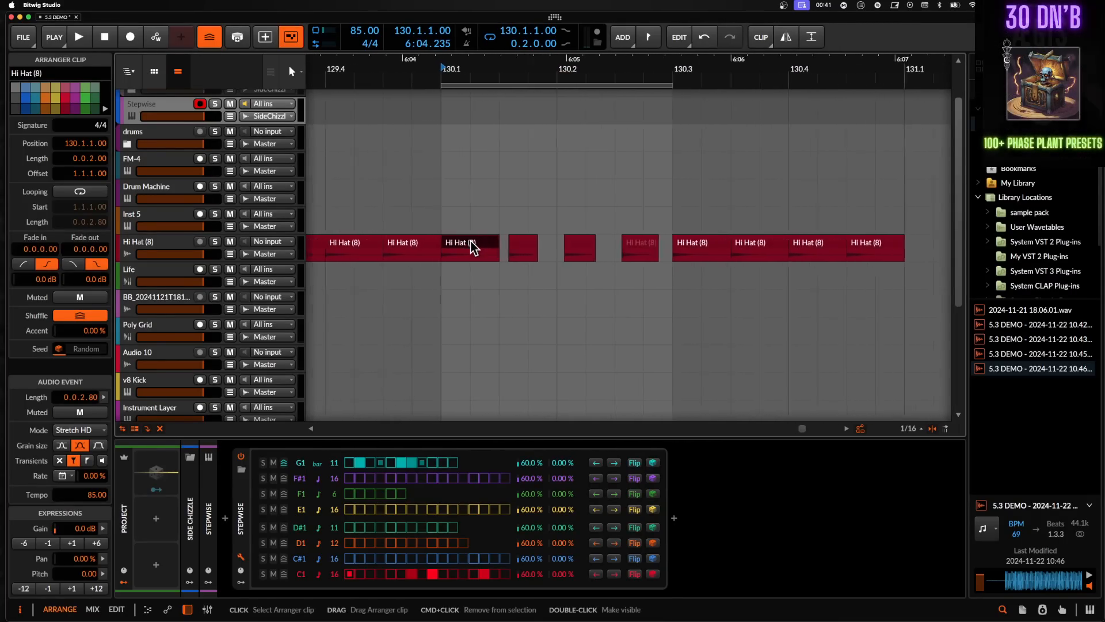
- Play the looped section and stop playback
{"action": "key", "text": "space"}
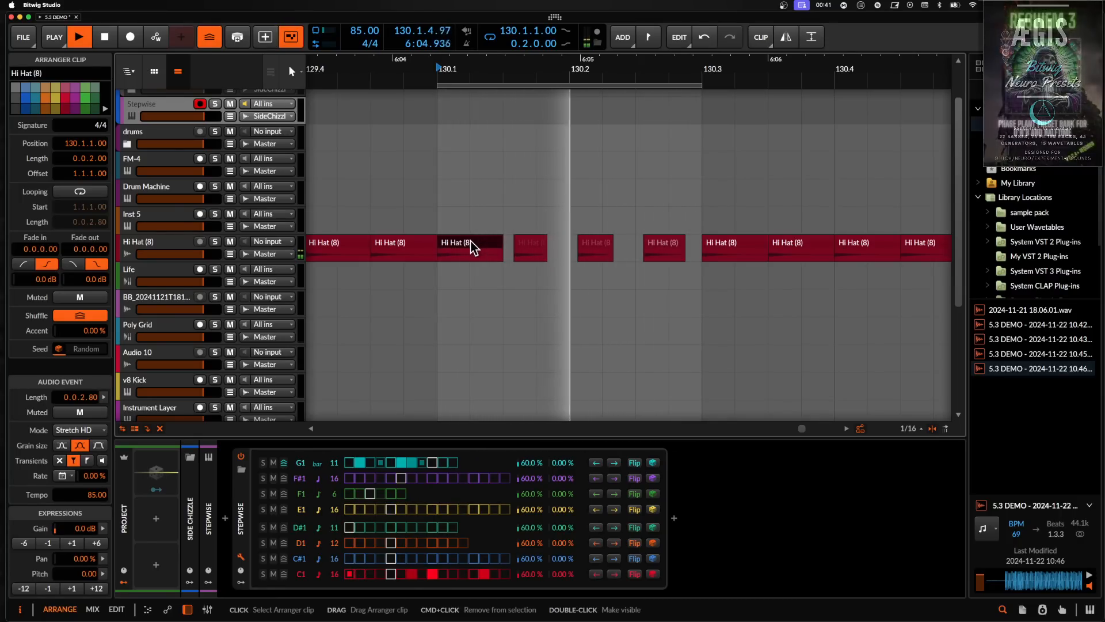
{"action": "scroll", "coordinate": [472, 247], "scroll_direction": "up", "scroll_amount": 2}
{"action": "scroll", "coordinate": [472, 248], "scroll_direction": "down", "scroll_amount": 1}
{"action": "key", "text": "space"}
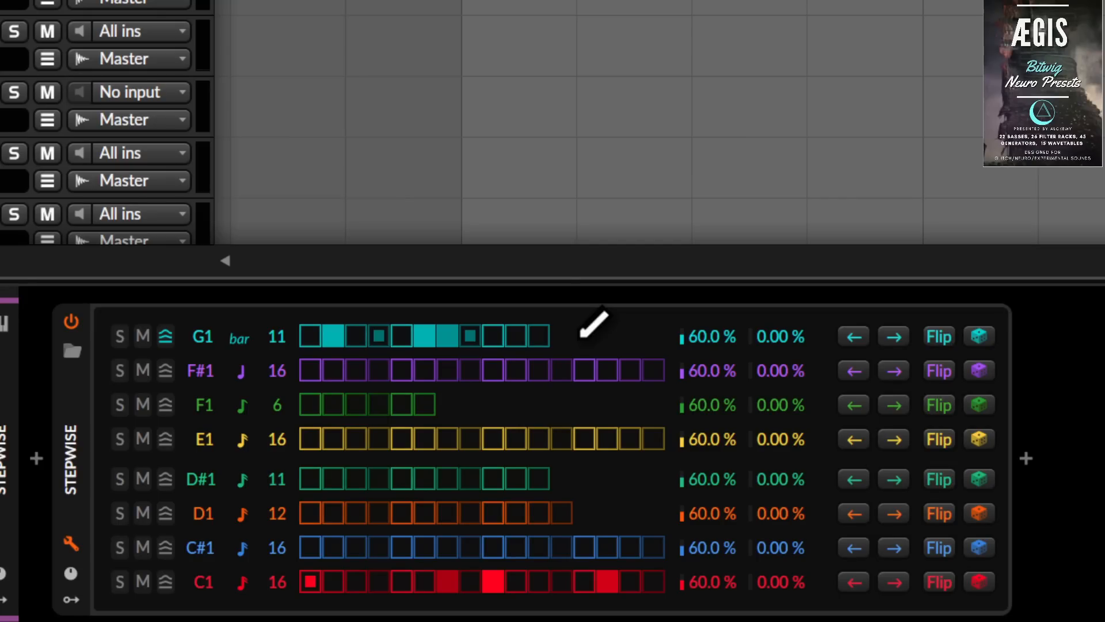
- Lengthen the Stepwise G1 lane to 16 steps and toggle one of its steps
{"action": "left_click_drag", "start_coordinate": [277, 336], "coordinate": [277, 316]}
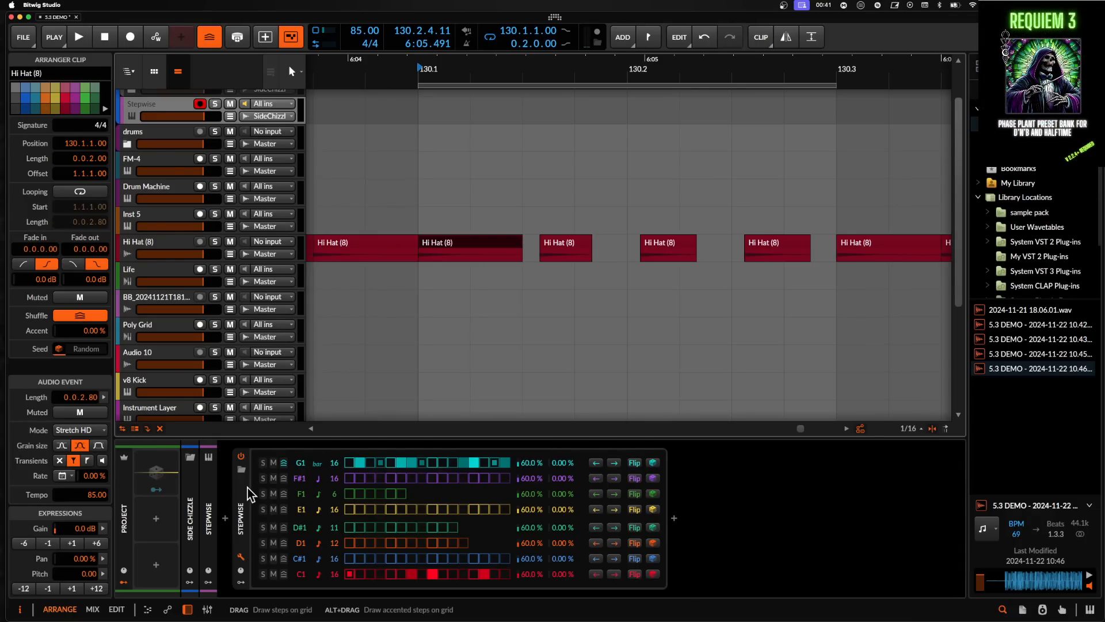
{"action": "left_click", "coordinate": [360, 461]}
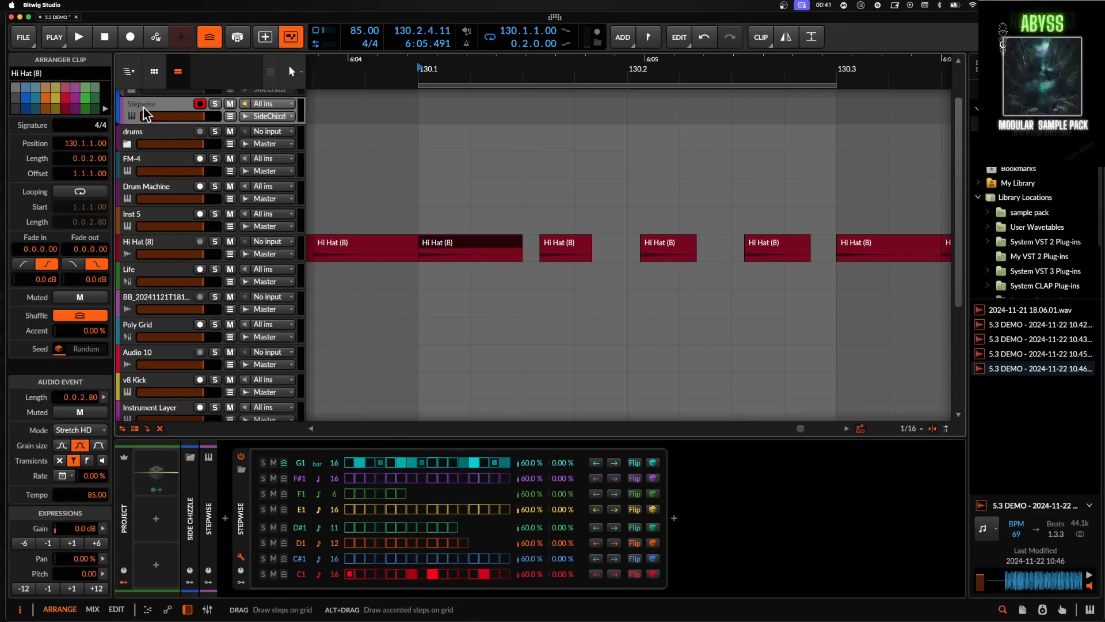
- Select the Stepwise track and insert a Drum Machine instrument after the Stepwise device
{"action": "key", "text": "Up"}
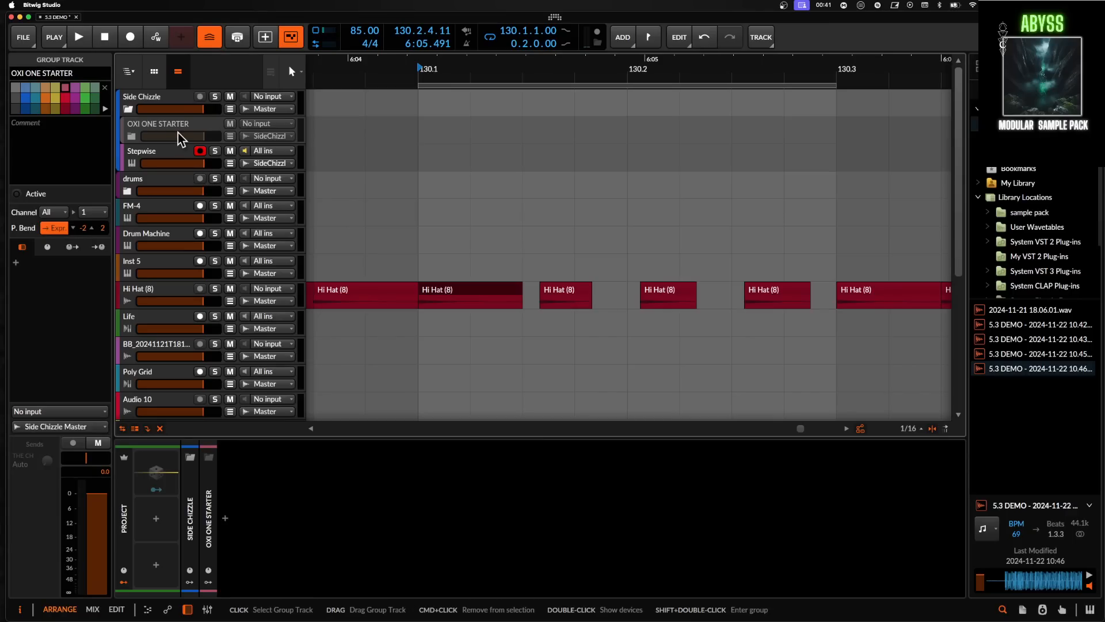
{"action": "left_click", "coordinate": [195, 160]}
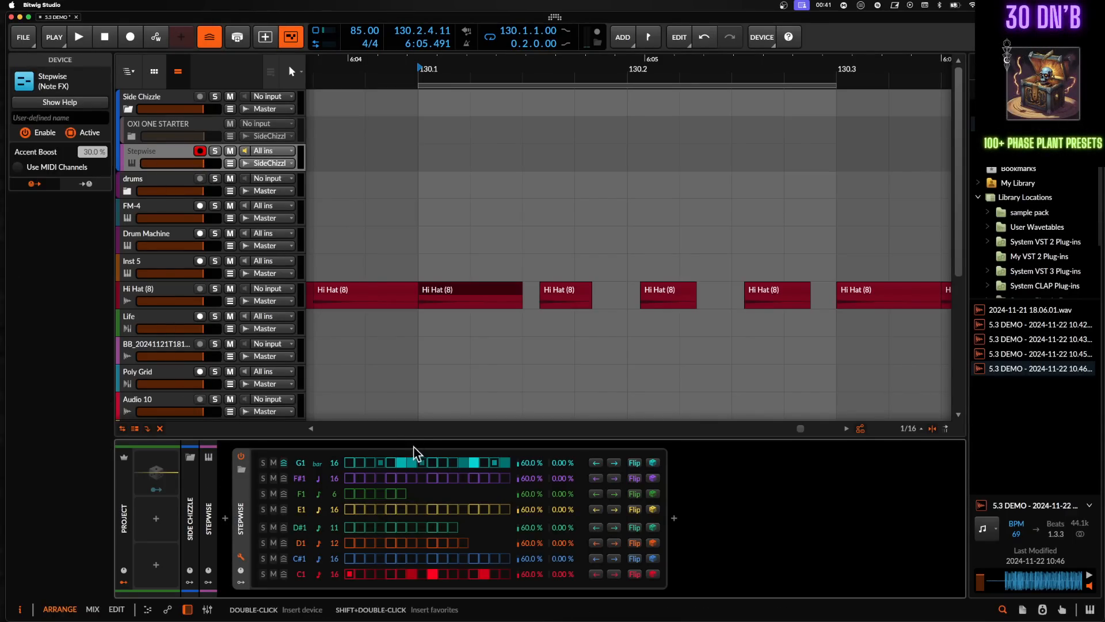
{"action": "left_click", "coordinate": [409, 461]}
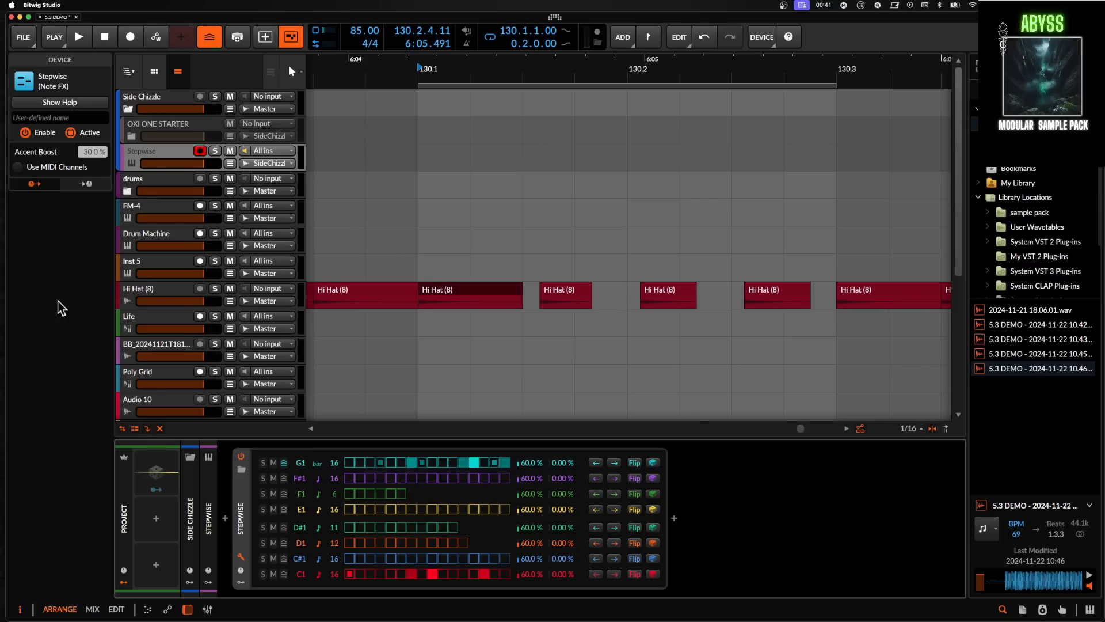
{"action": "left_click", "coordinate": [674, 518]}
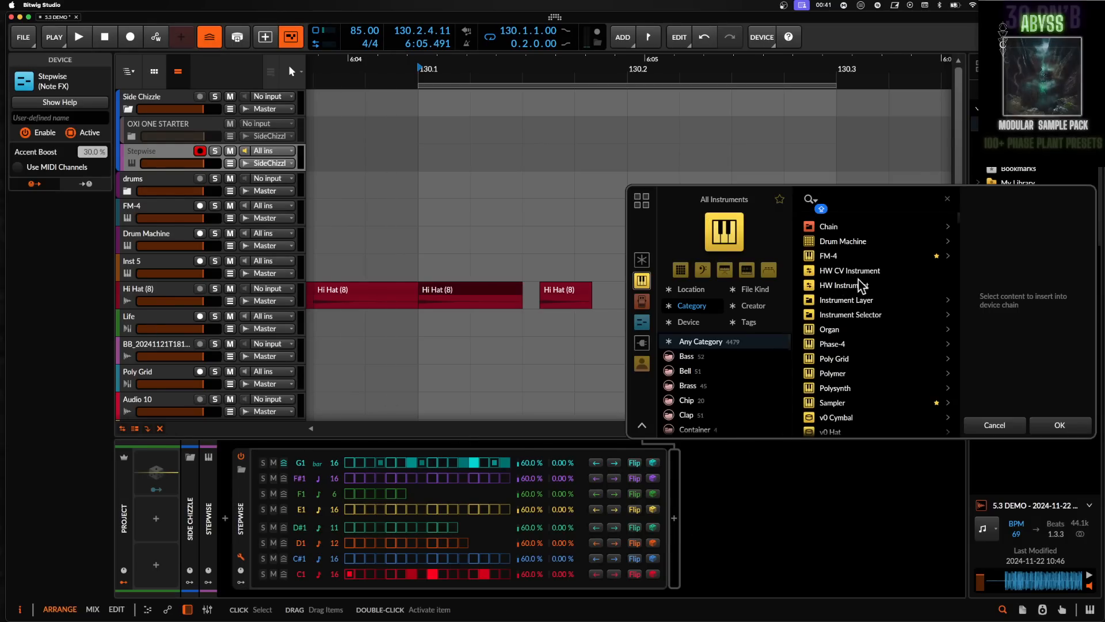
{"action": "left_click", "coordinate": [843, 239]}
{"action": "left_click", "coordinate": [1060, 426]}
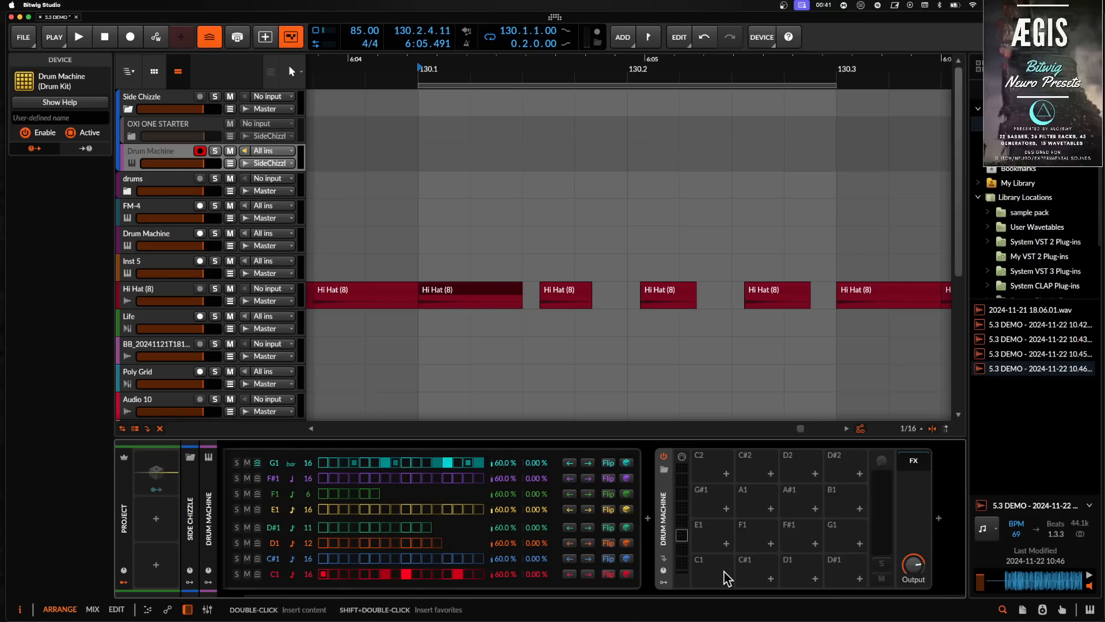
{"action": "left_click", "coordinate": [706, 569]}
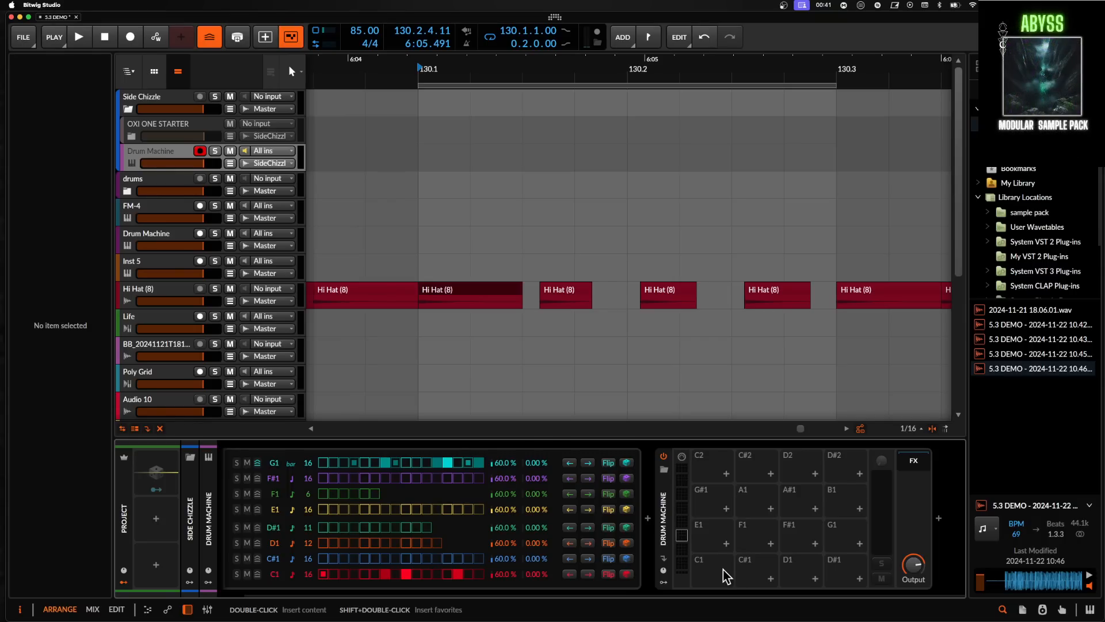
{"action": "left_click", "coordinate": [727, 581]}
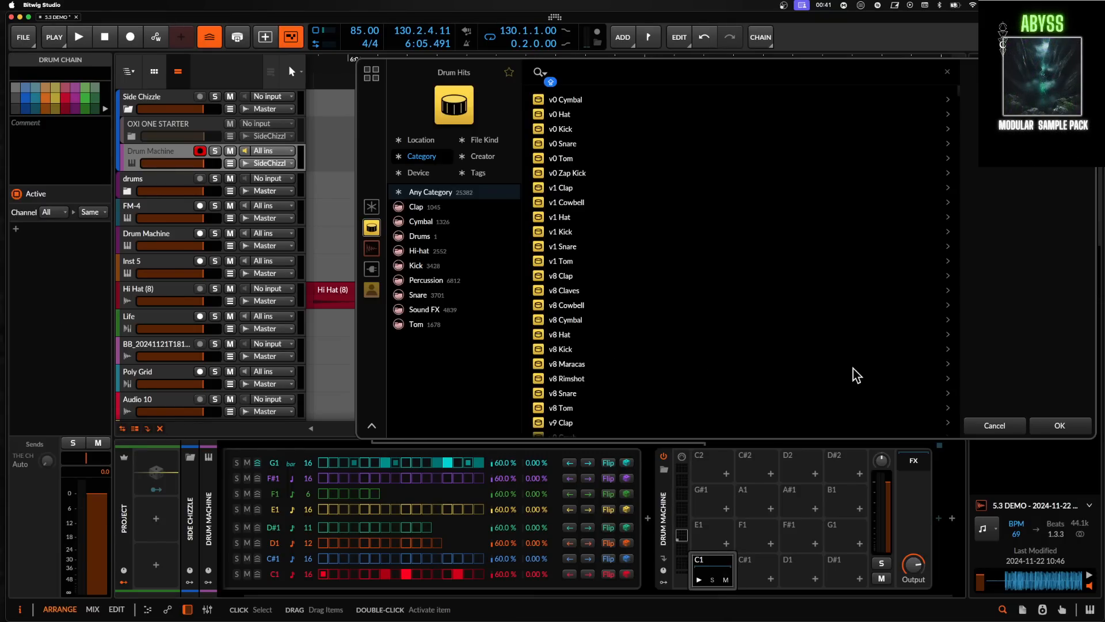
{"action": "left_click", "coordinate": [994, 426]}
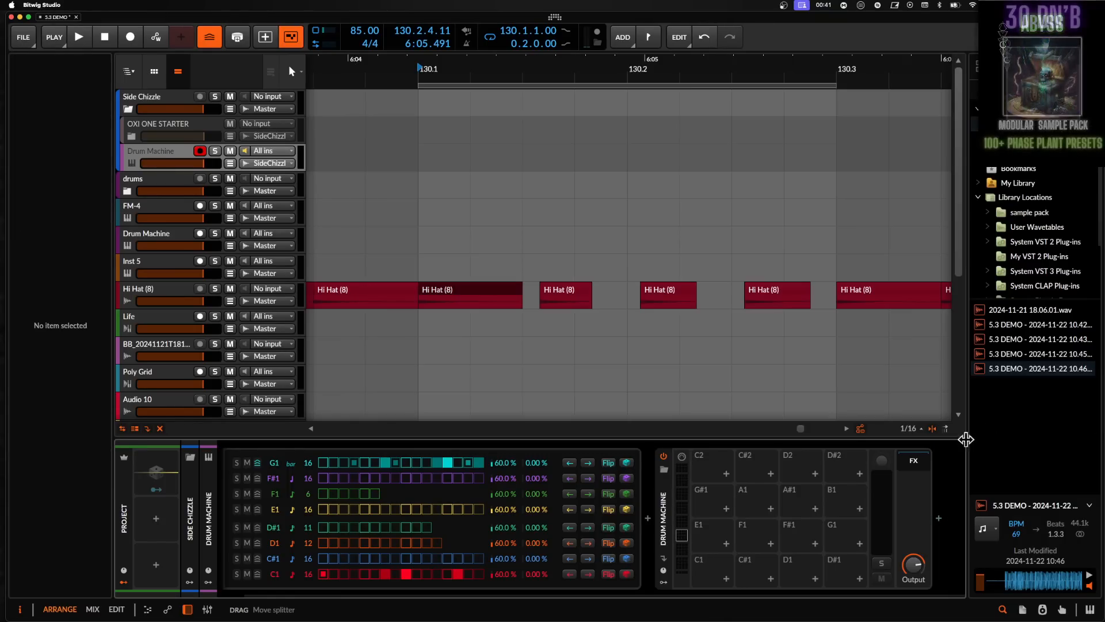
- Search for and insert a Humanize note FX after the Drum Machine
{"action": "left_click", "coordinate": [939, 519]}
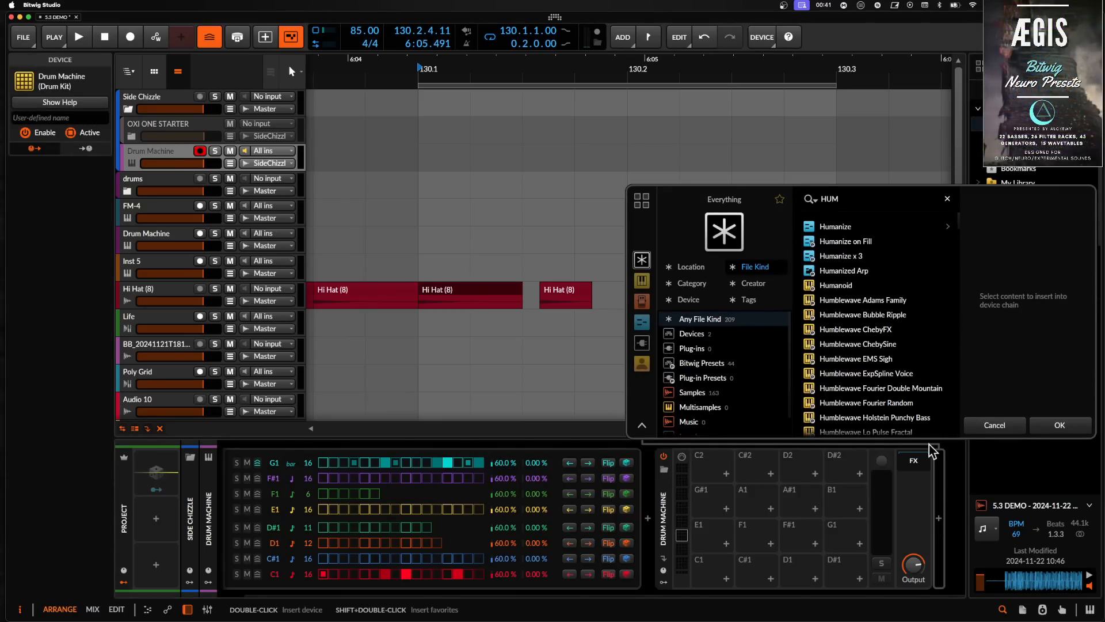
{"action": "type", "text": "ANIZWE"}
{"action": "key", "text": "BackSpace"}
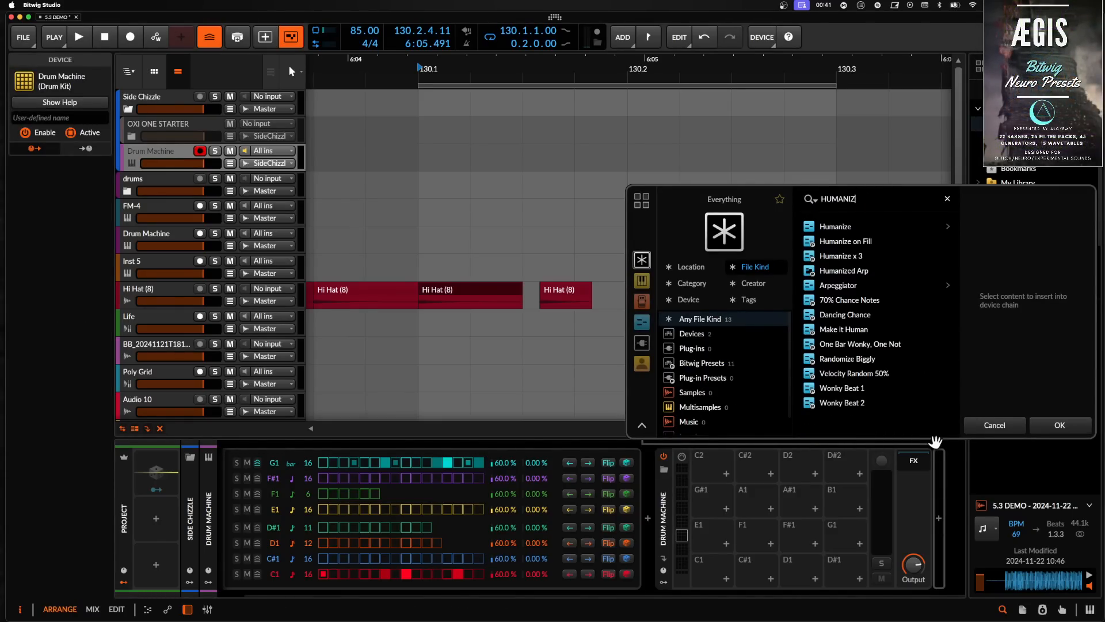
{"action": "left_click", "coordinate": [838, 229]}
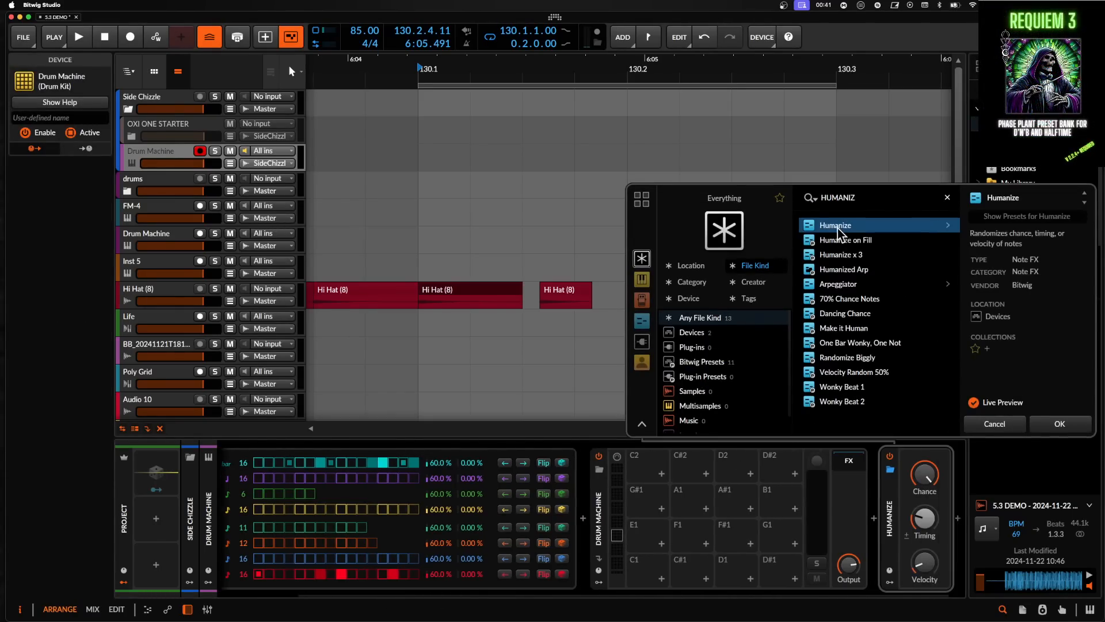
{"action": "left_click", "coordinate": [1062, 429]}
- Search for and insert a Quantize note FX after Humanize
{"action": "left_click", "coordinate": [939, 521]}
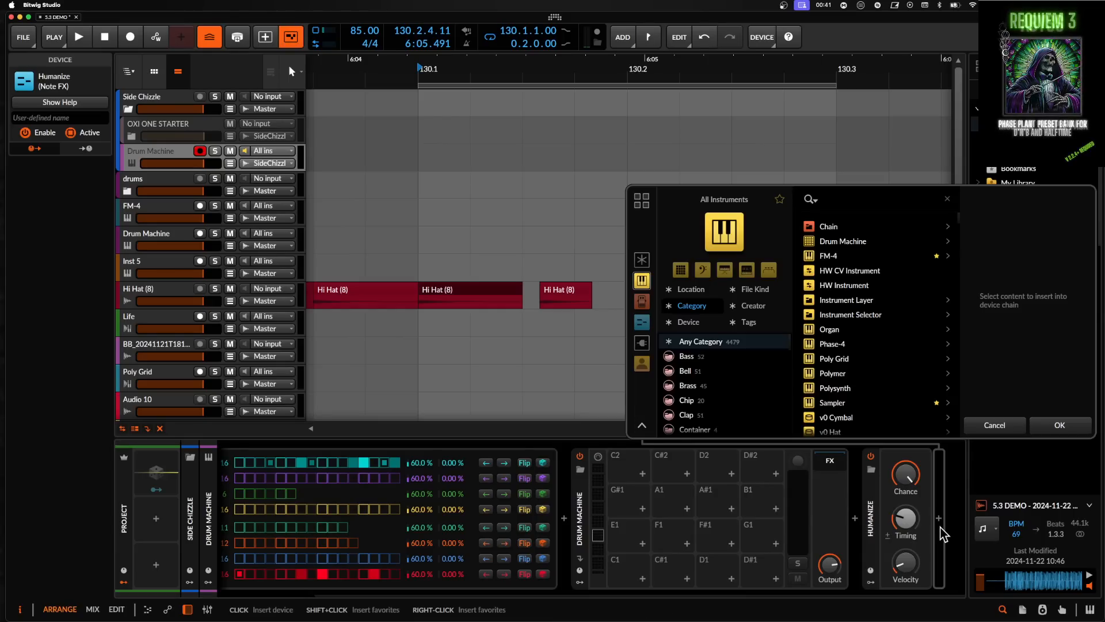
{"action": "type", "text": "QUANTIZ"}
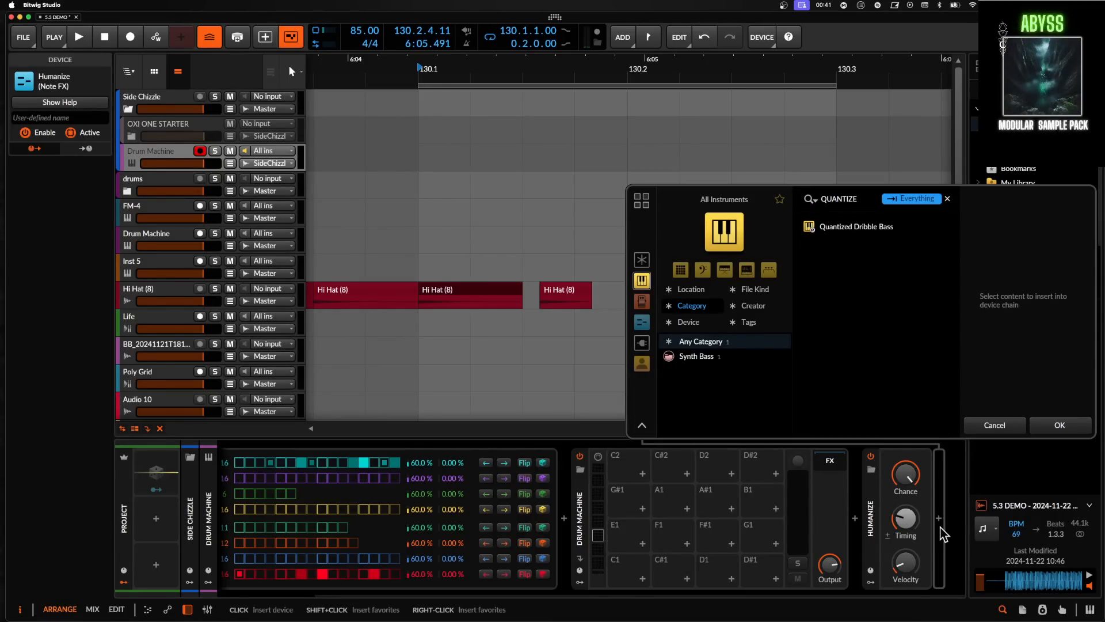
{"action": "type", "text": "E"}
{"action": "left_click", "coordinate": [641, 322]}
{"action": "left_click", "coordinate": [834, 225]}
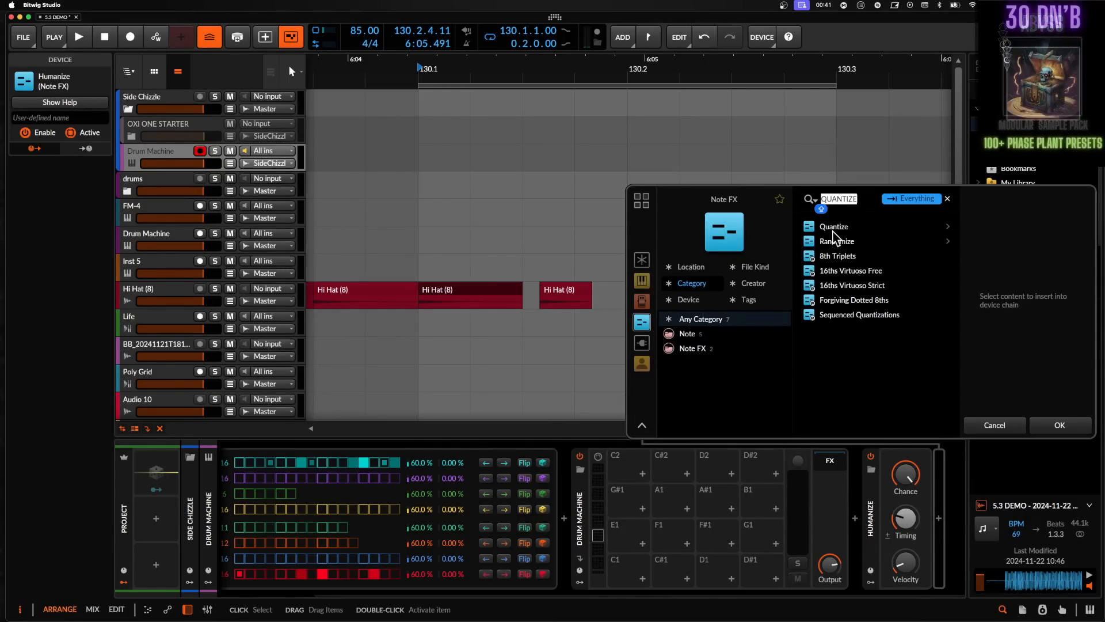
{"action": "scroll", "coordinate": [846, 474], "scroll_direction": "right", "scroll_amount": 1}
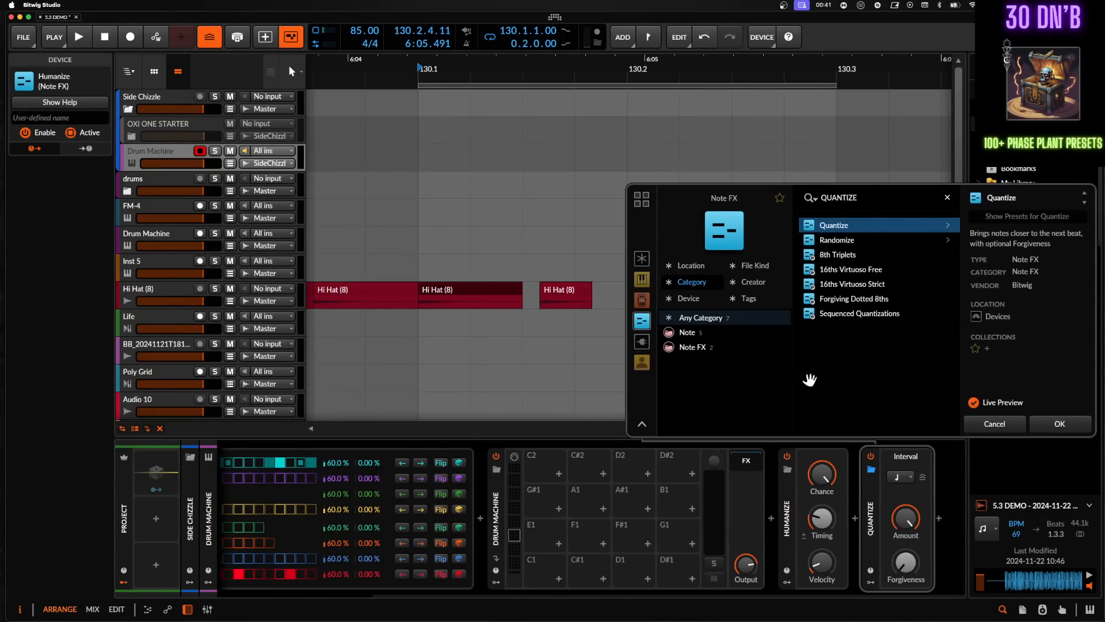
- Browse the Note FX device list for another device to add, then cancel the browser
{"action": "left_click", "coordinate": [939, 519]}
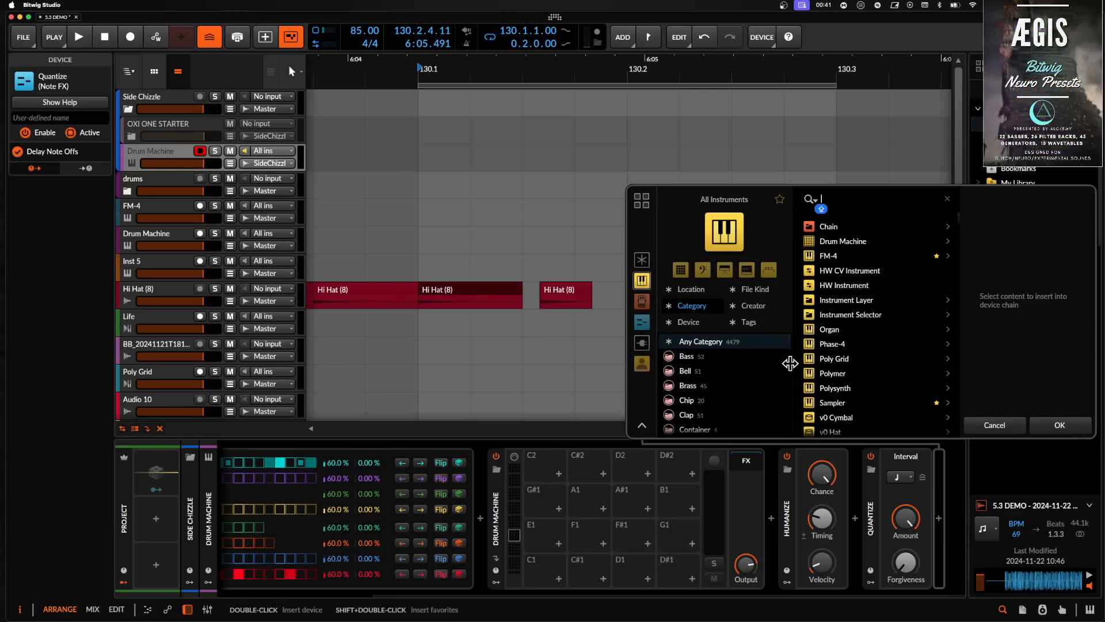
{"action": "left_click", "coordinate": [641, 323]}
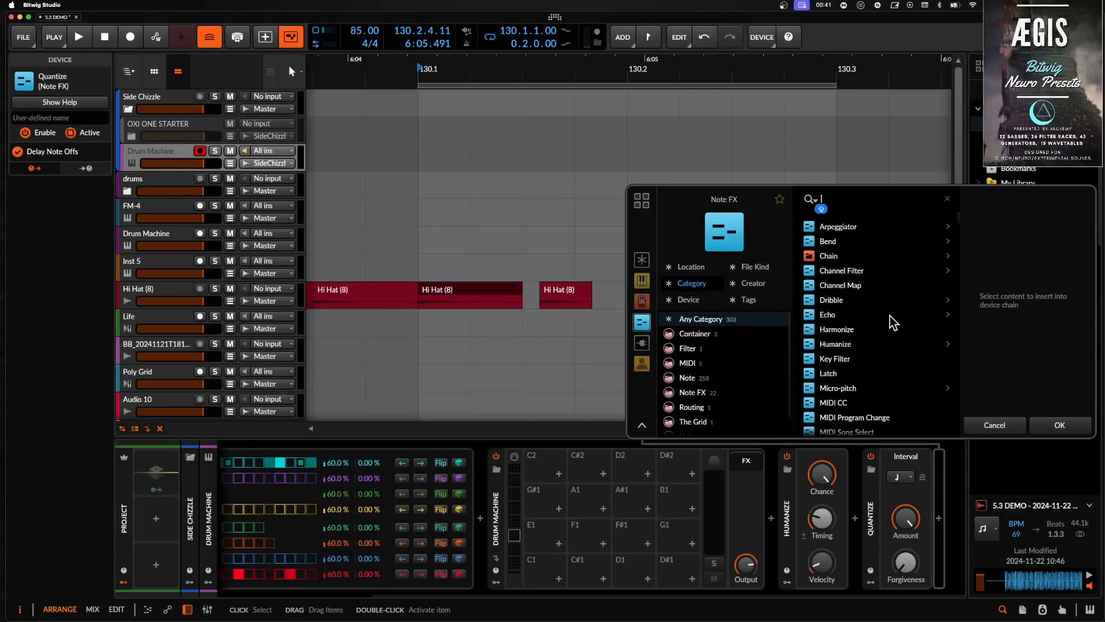
{"action": "scroll", "coordinate": [892, 323], "scroll_direction": "down", "scroll_amount": 10}
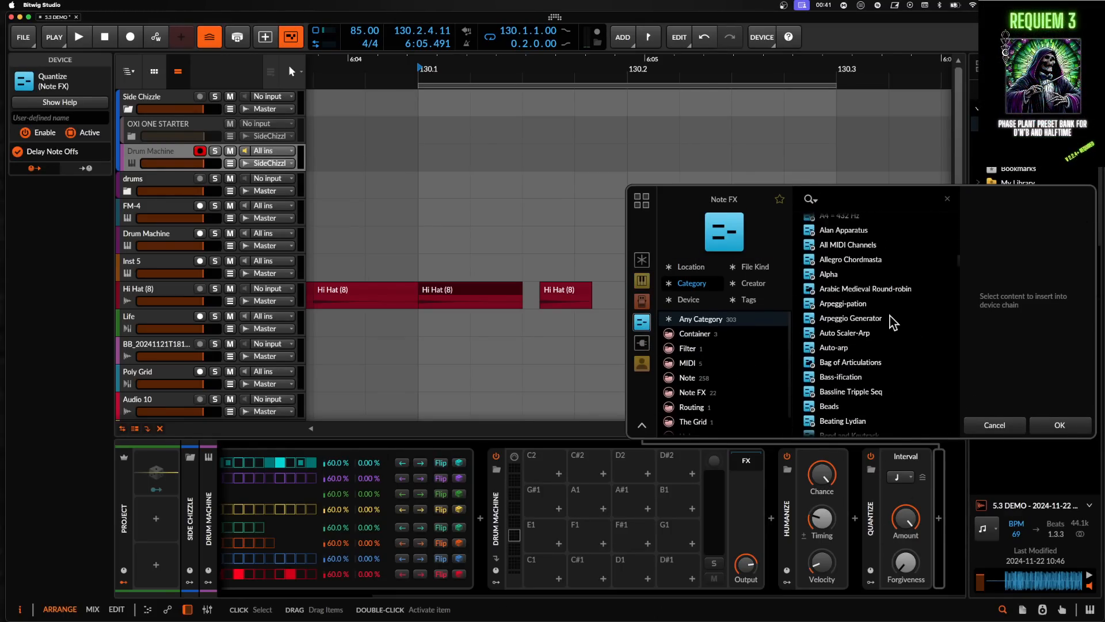
{"action": "scroll", "coordinate": [892, 322], "scroll_direction": "down", "scroll_amount": 10}
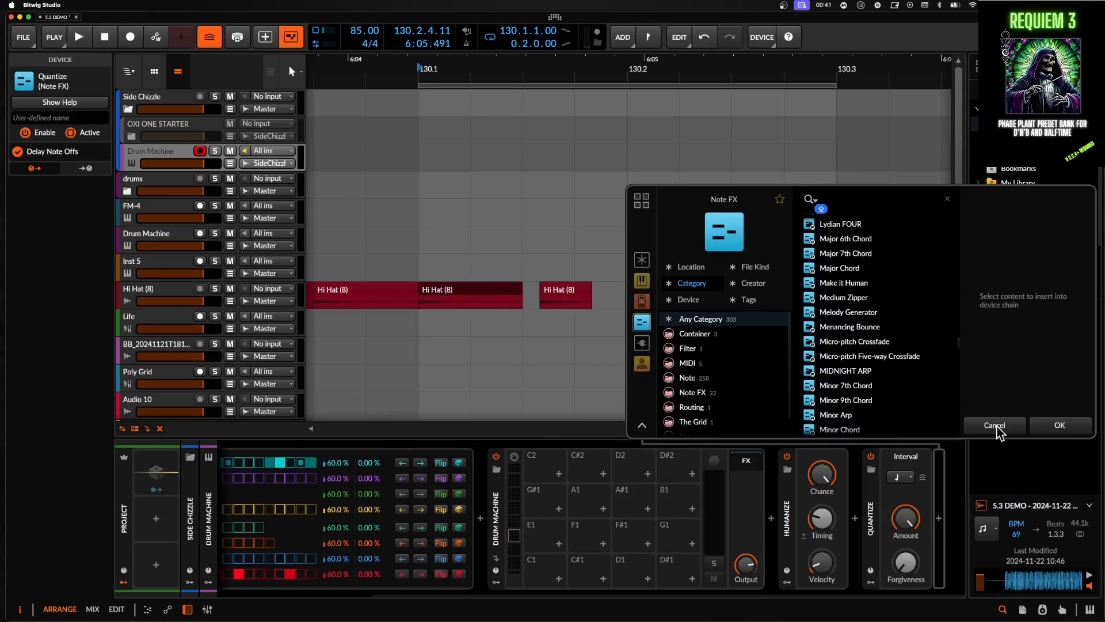
{"action": "left_click", "coordinate": [1049, 429]}
{"action": "scroll", "coordinate": [703, 352], "scroll_direction": "down", "scroll_amount": 1}
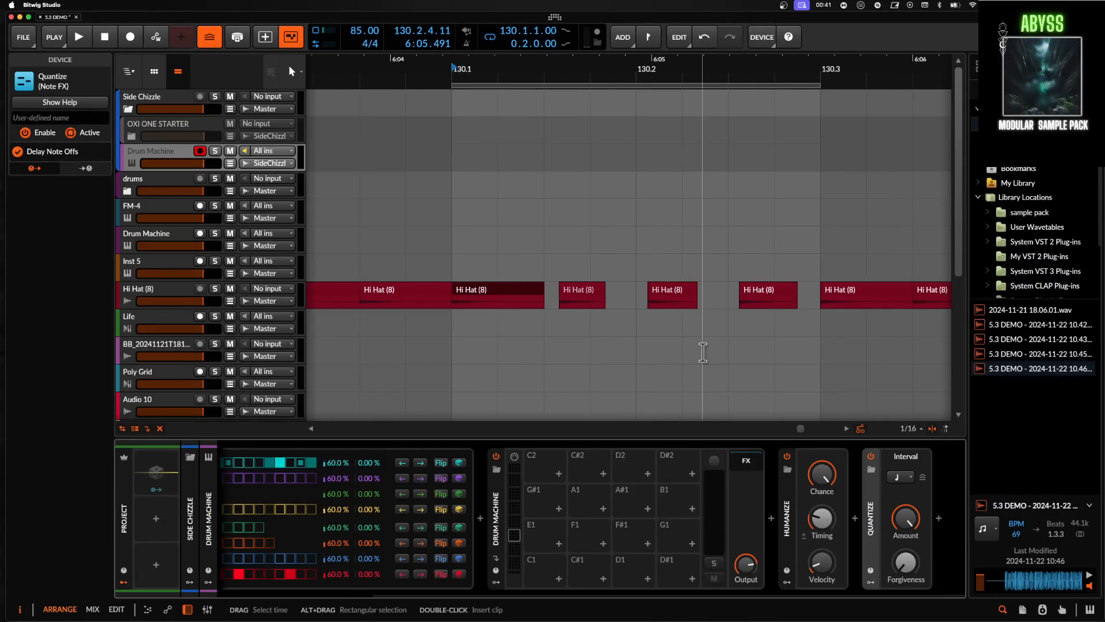
- Collapse the Drum Machine, Humanize and Quantize devices in the chain and select all three
{"action": "left_click", "coordinate": [789, 507]}
{"action": "left_click", "coordinate": [484, 293]}
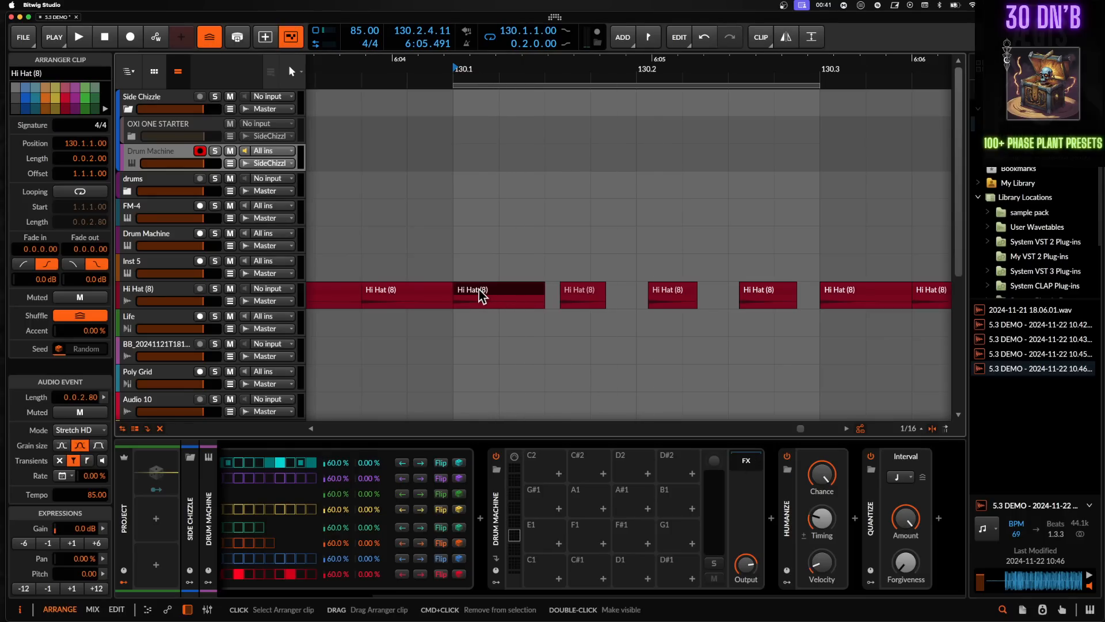
{"action": "scroll", "coordinate": [569, 270], "scroll_direction": "down", "scroll_amount": 1}
{"action": "scroll", "coordinate": [631, 260], "scroll_direction": "up", "scroll_amount": 3}
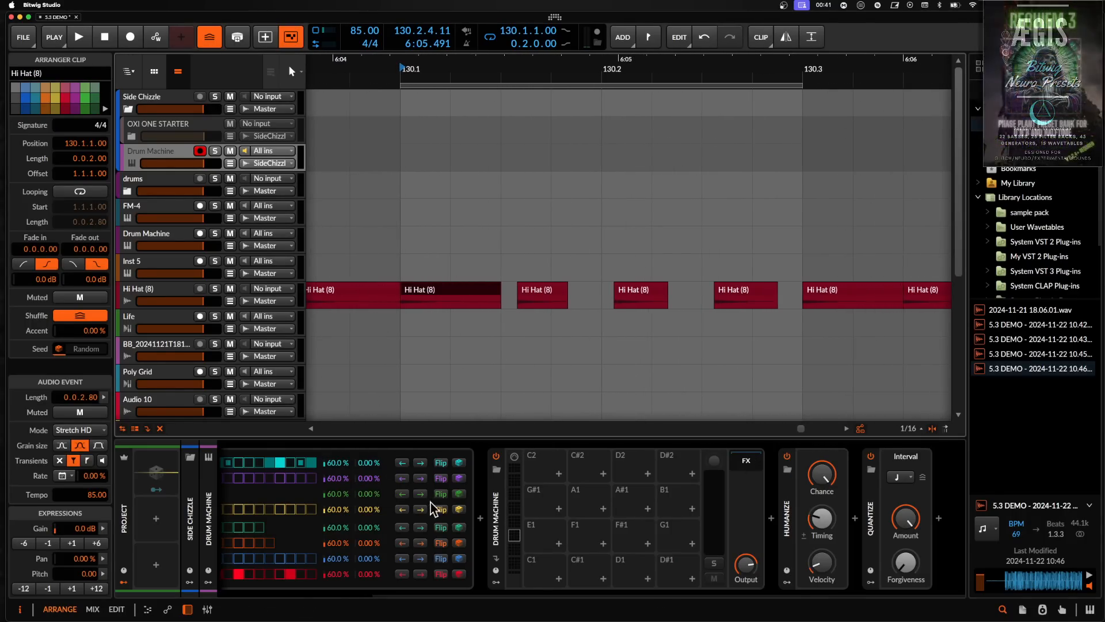
{"action": "scroll", "coordinate": [438, 506], "scroll_direction": "left", "scroll_amount": 3}
{"action": "double_click", "coordinate": [696, 493]}
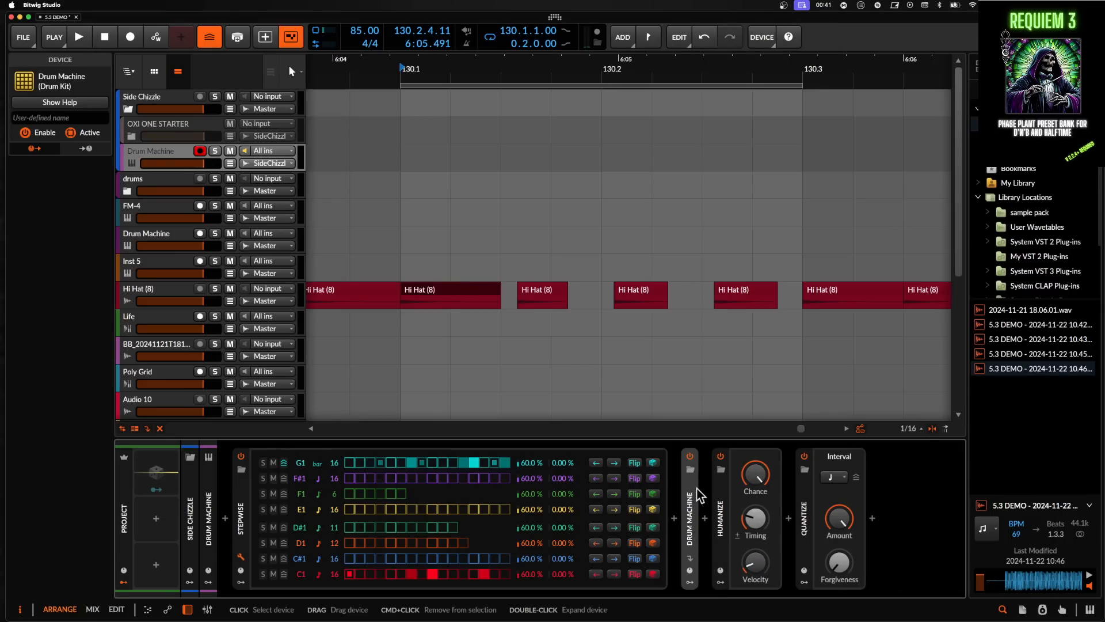
{"action": "double_click", "coordinate": [719, 509]}
{"action": "double_click", "coordinate": [752, 514]}
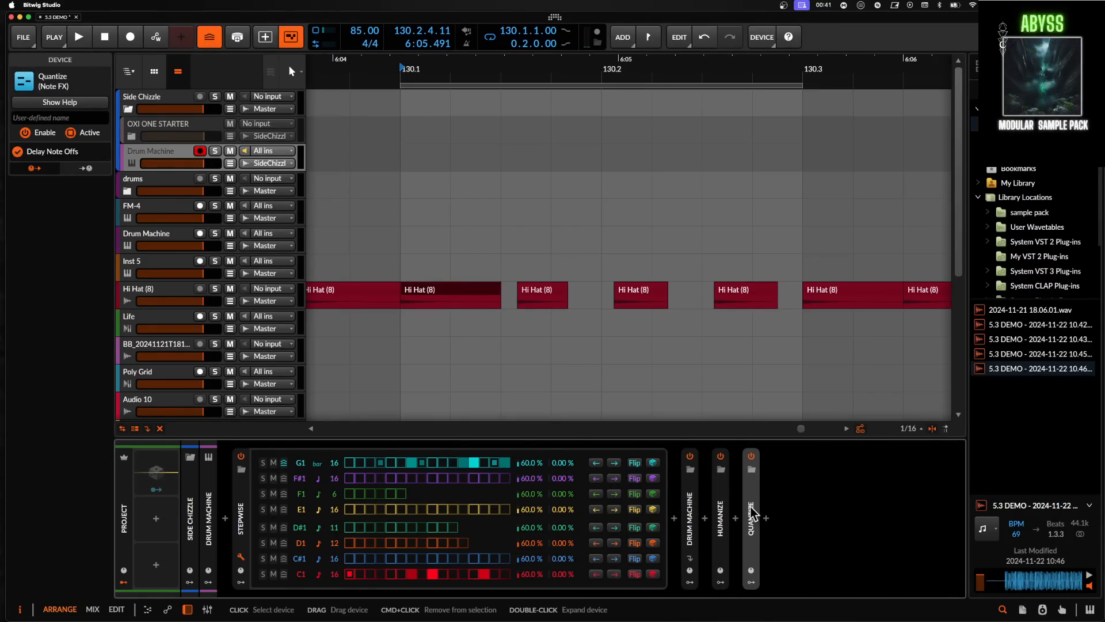
{"action": "left_click", "coordinate": [696, 501], "text": "shift"}
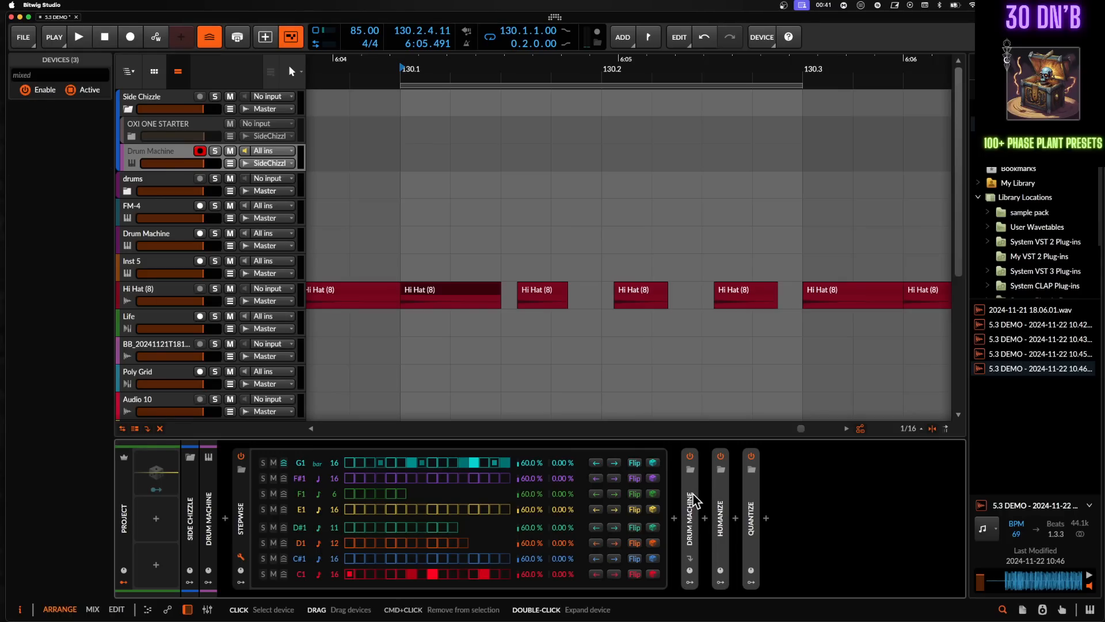
- Delete the selected Drum Machine, Humanize and Quantize devices from the chain
{"action": "key", "text": "Delete"}
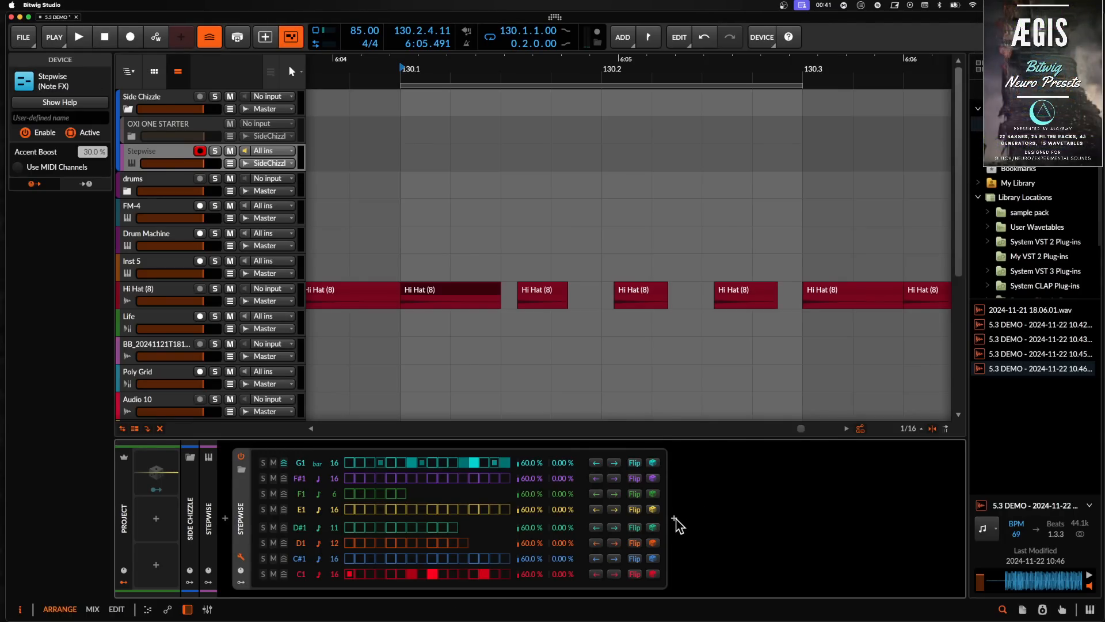
- Insert a Key Filter note FX after Stepwise and set it to F# Phrygian
{"action": "left_click", "coordinate": [675, 519]}
{"action": "type", "text": "KEY"}
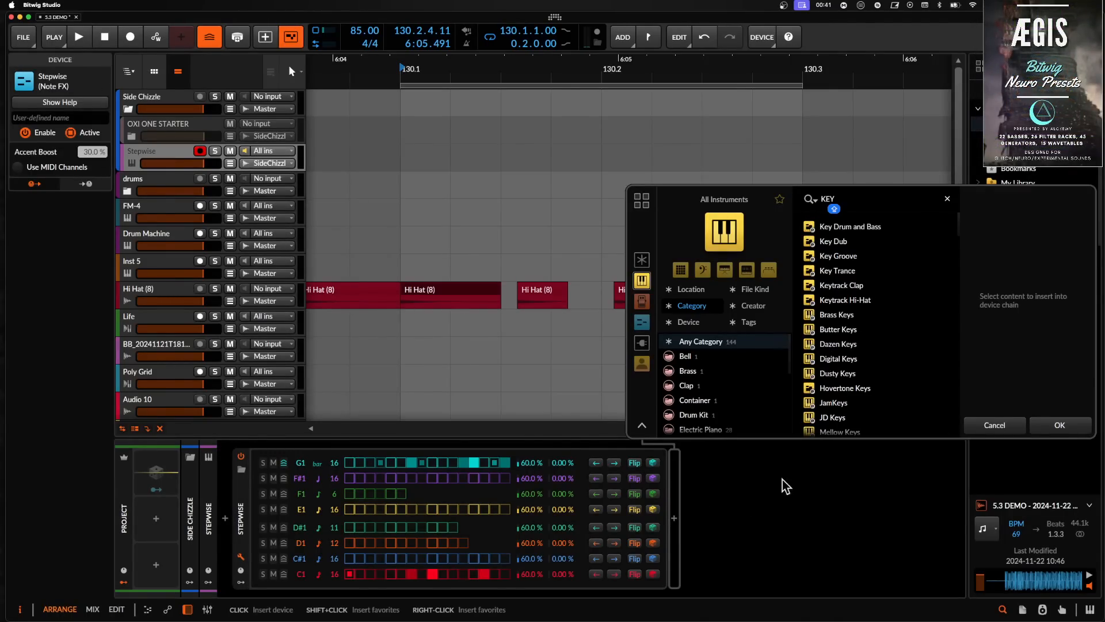
{"action": "left_click", "coordinate": [642, 260]}
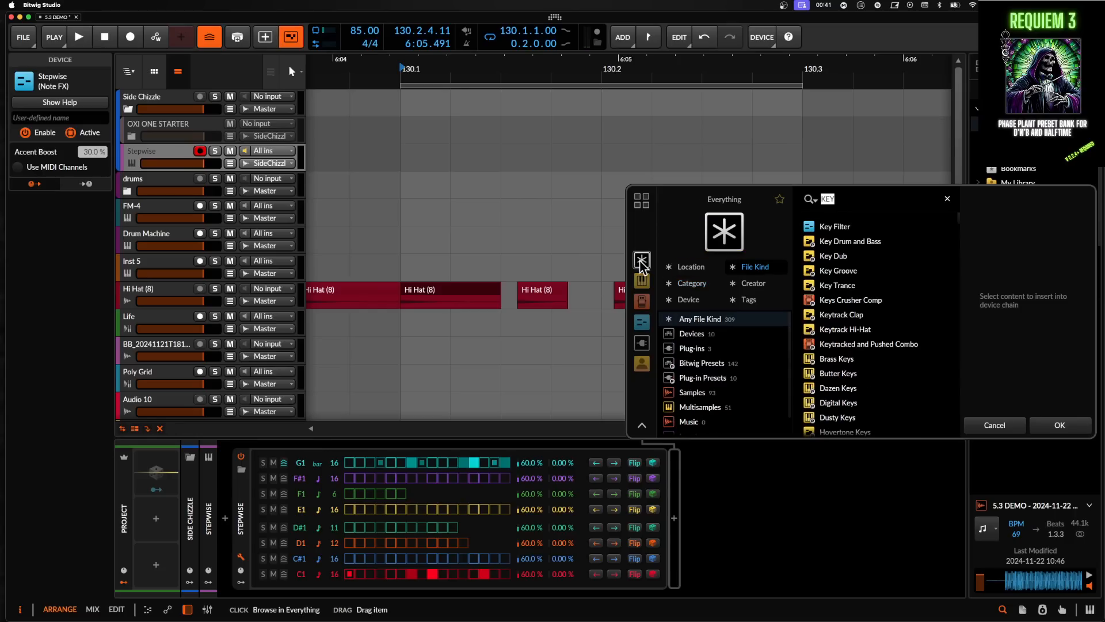
{"action": "left_click", "coordinate": [829, 227]}
{"action": "left_click", "coordinate": [1054, 422]}
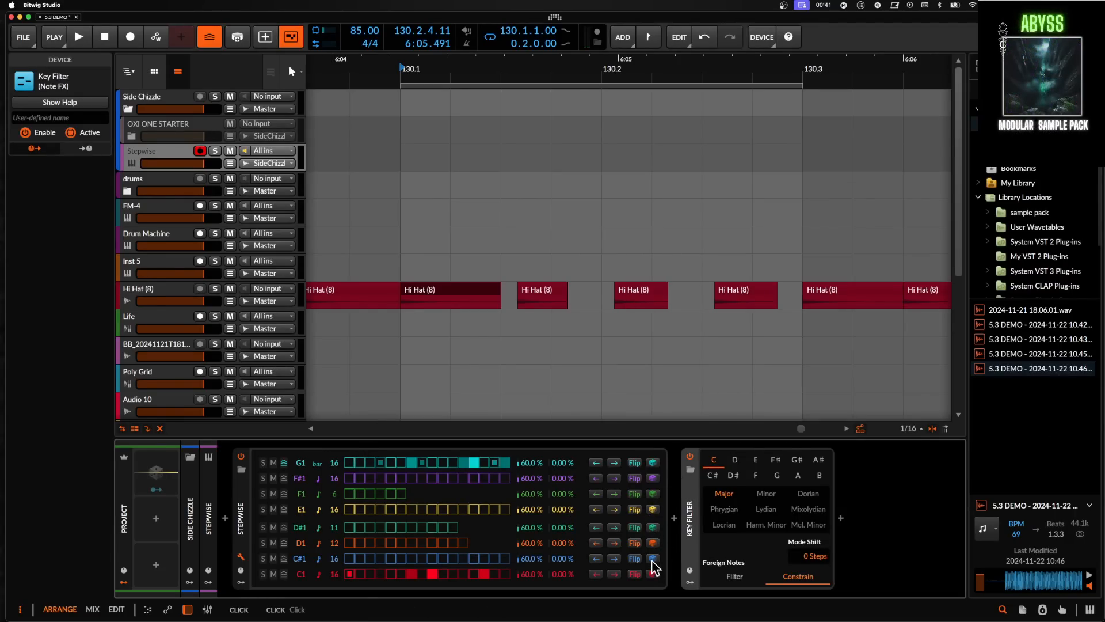
{"action": "left_click", "coordinate": [654, 527]}
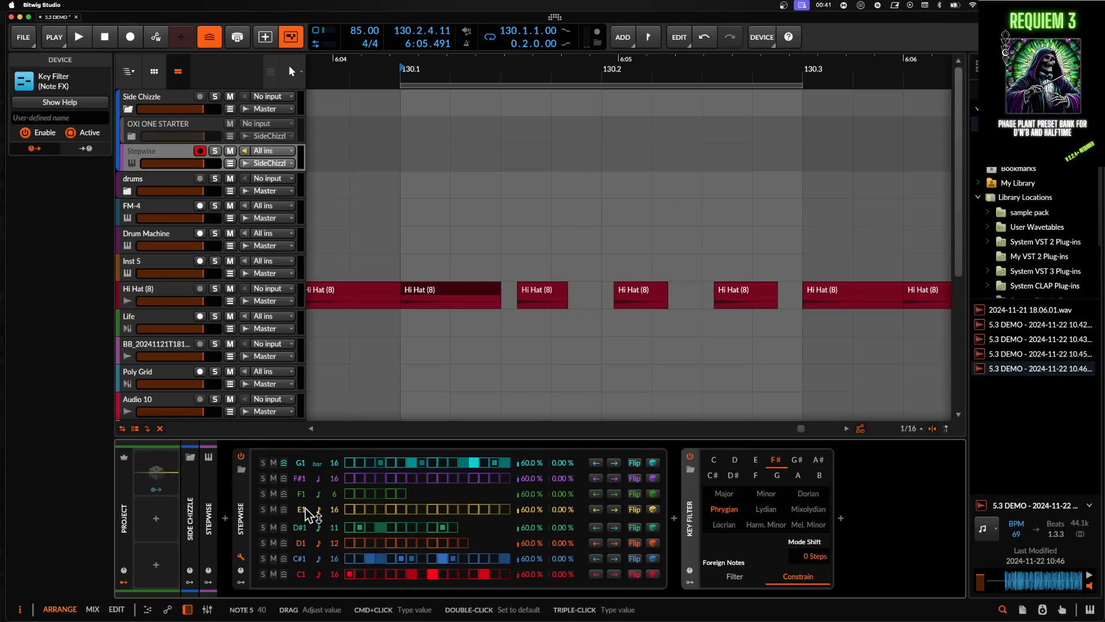
- Open the Stepwise device's modulator area and add a Steps modulator
{"action": "left_click", "coordinate": [247, 586]}
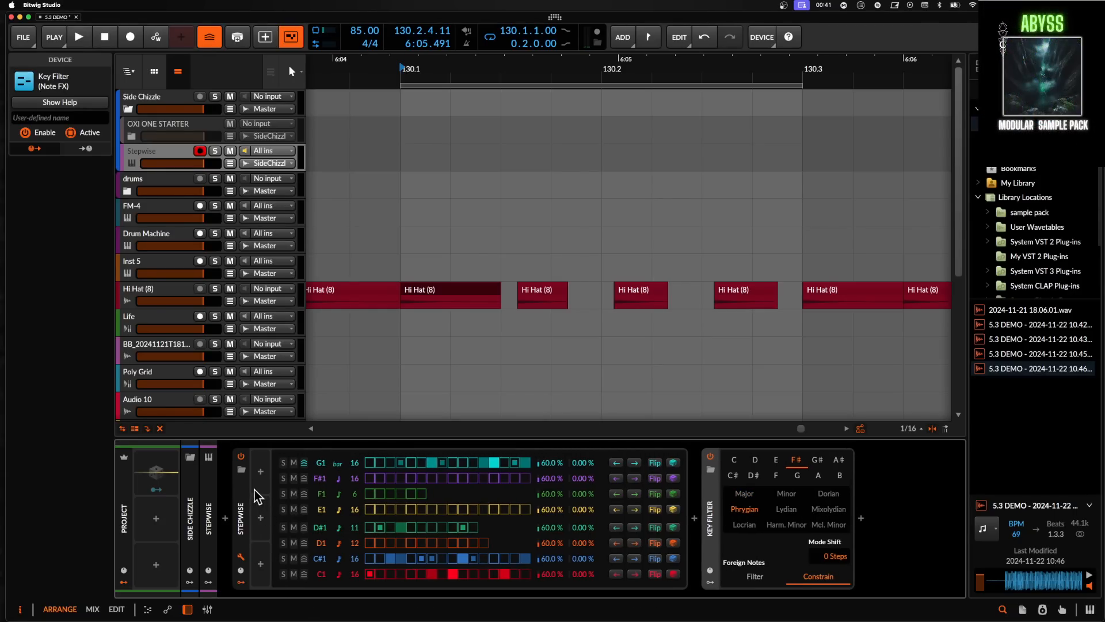
{"action": "left_click", "coordinate": [260, 471]}
{"action": "type", "text": "step"}
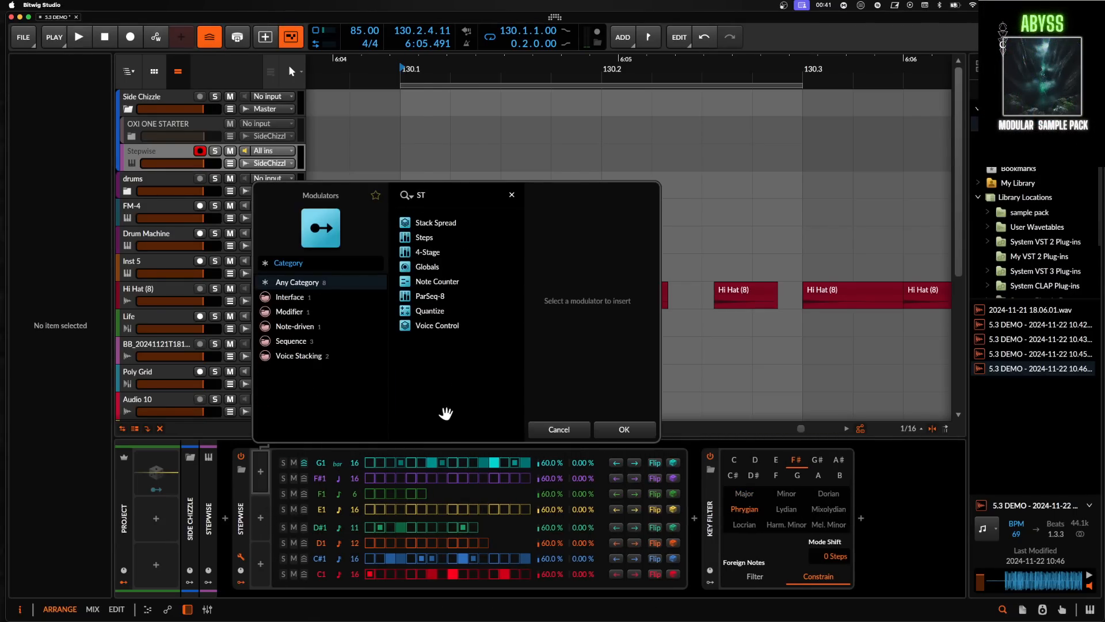
{"action": "left_click", "coordinate": [418, 225]}
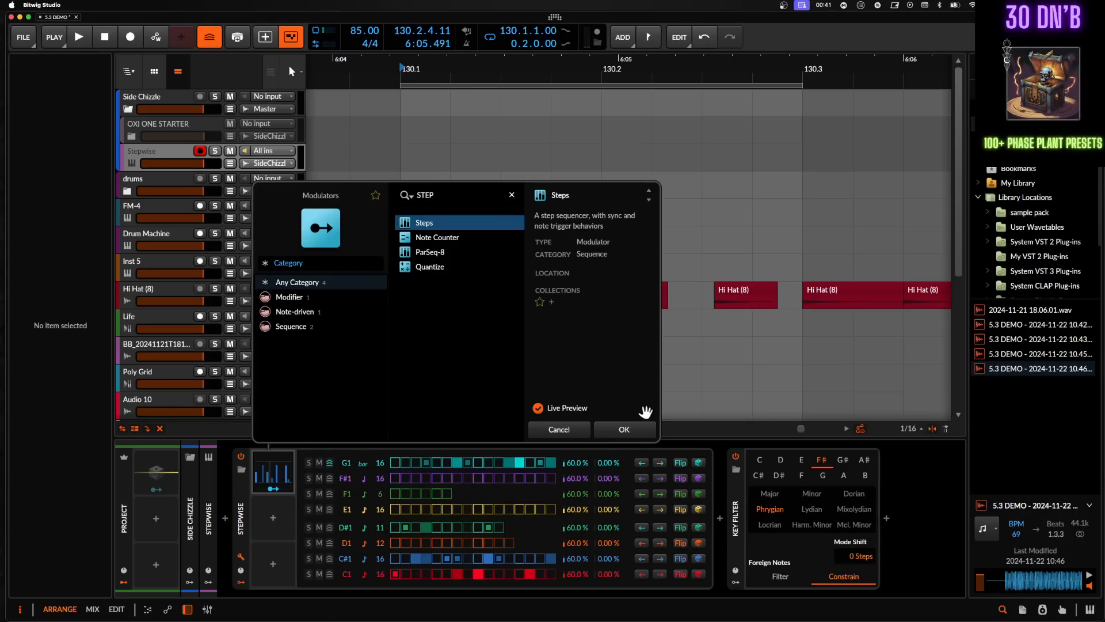
{"action": "left_click", "coordinate": [627, 429]}
- Map the Steps modulator to the note pitch of several Stepwise rows
{"action": "left_click", "coordinate": [274, 493]}
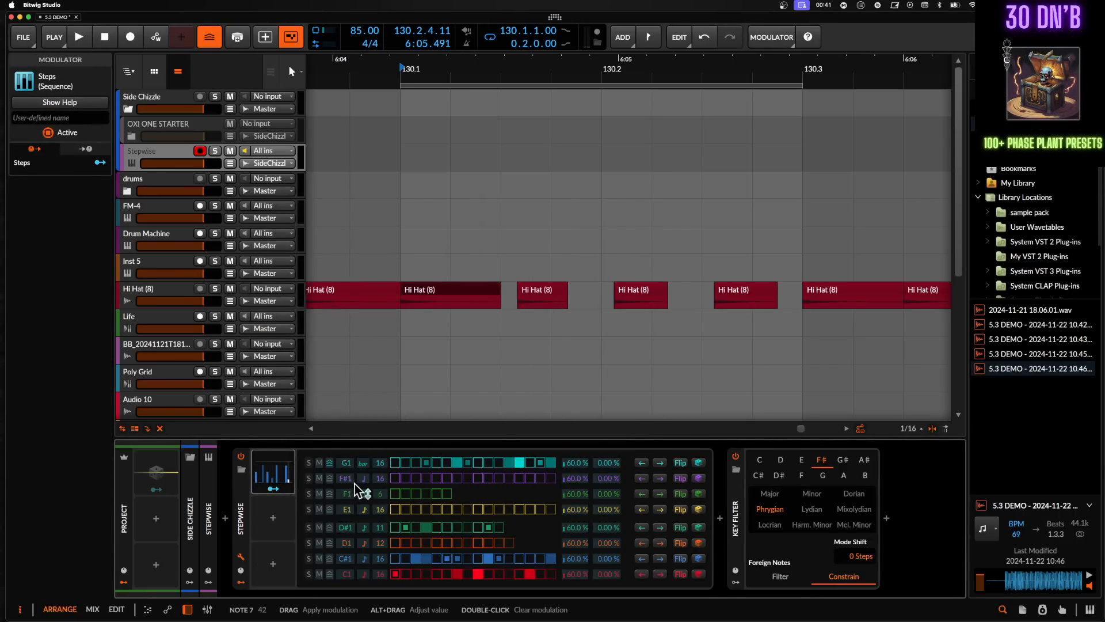
{"action": "mouse_move", "coordinate": [347, 479]}
{"action": "left_mouse_down"}
{"action": "mouse_move", "coordinate": [352, 487]}
{"action": "mouse_move", "coordinate": [347, 466]}
{"action": "left_mouse_up"}
{"action": "left_click_drag", "start_coordinate": [349, 534], "coordinate": [349, 531]}
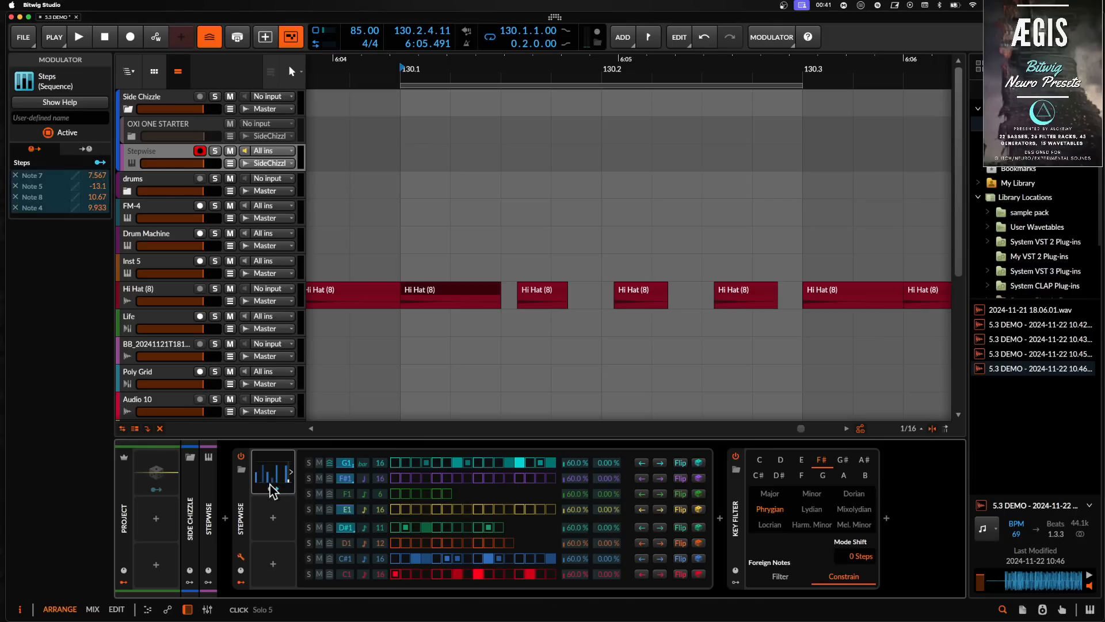
- Expand the Steps modulator and insert an FM-4 synth after the Key Filter
{"action": "left_click", "coordinate": [276, 471]}
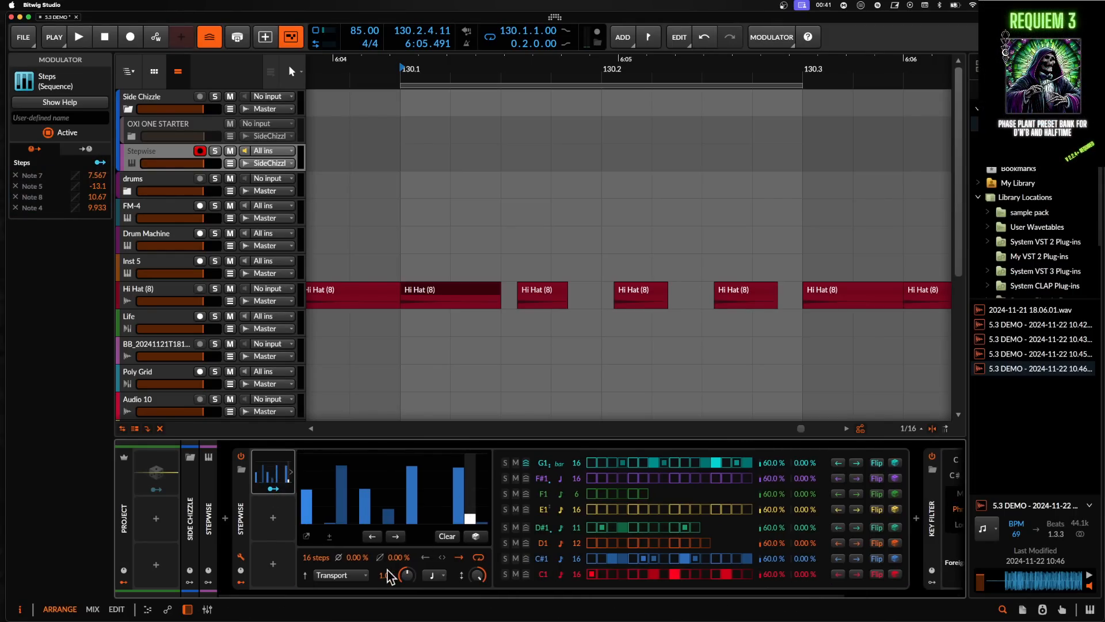
{"action": "scroll", "coordinate": [579, 458], "scroll_direction": "right", "scroll_amount": 5}
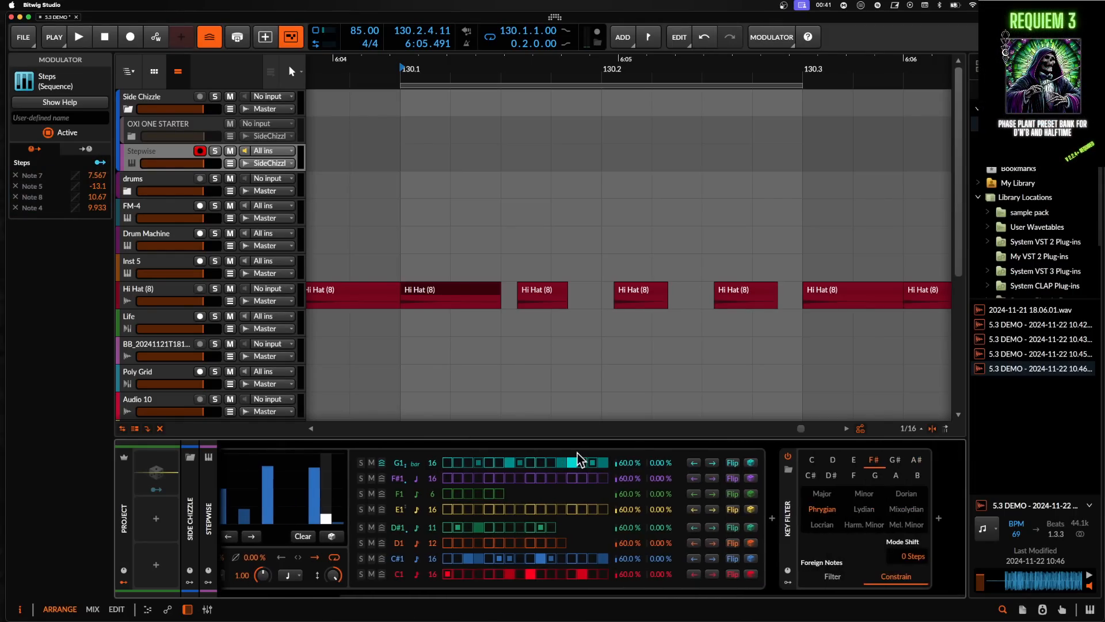
{"action": "left_click", "coordinate": [939, 520]}
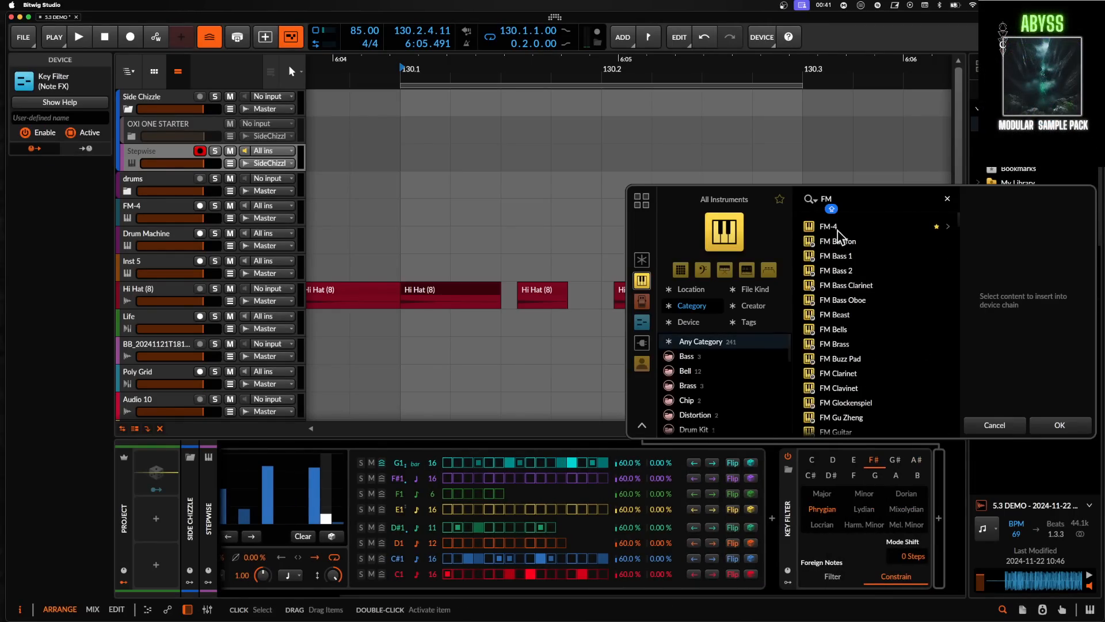
{"action": "left_click", "coordinate": [838, 230]}
{"action": "left_click", "coordinate": [1003, 425]}
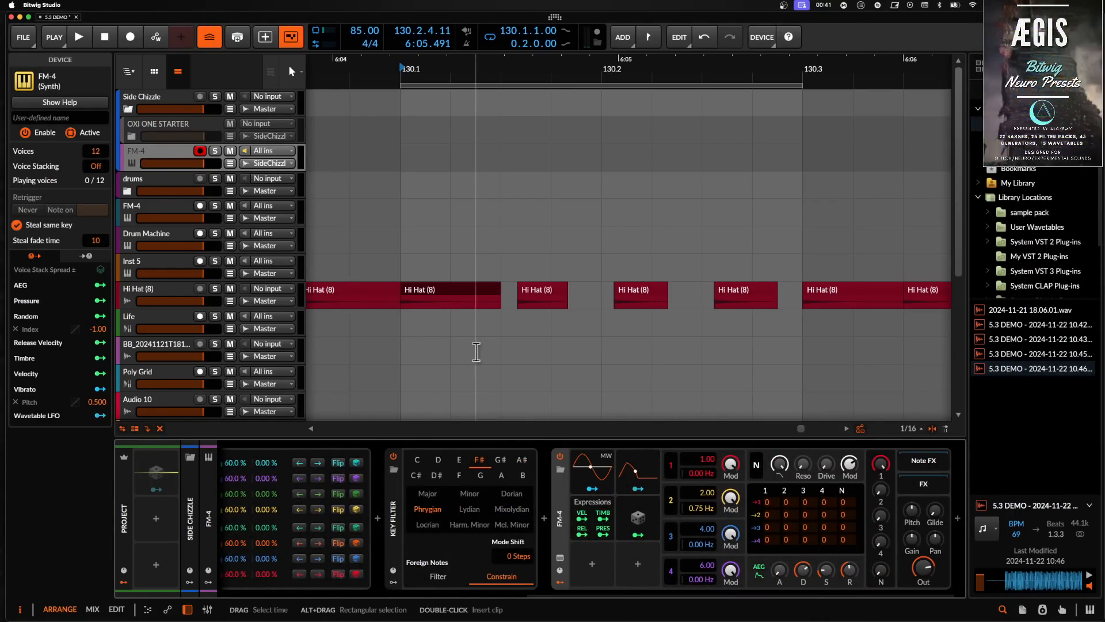
- Play back the track to audition the sequenced pattern
{"action": "scroll", "coordinate": [476, 351], "scroll_direction": "down", "scroll_amount": 5}
{"action": "scroll", "coordinate": [476, 351], "scroll_direction": "down", "scroll_amount": 3}
{"action": "key", "text": "space"}
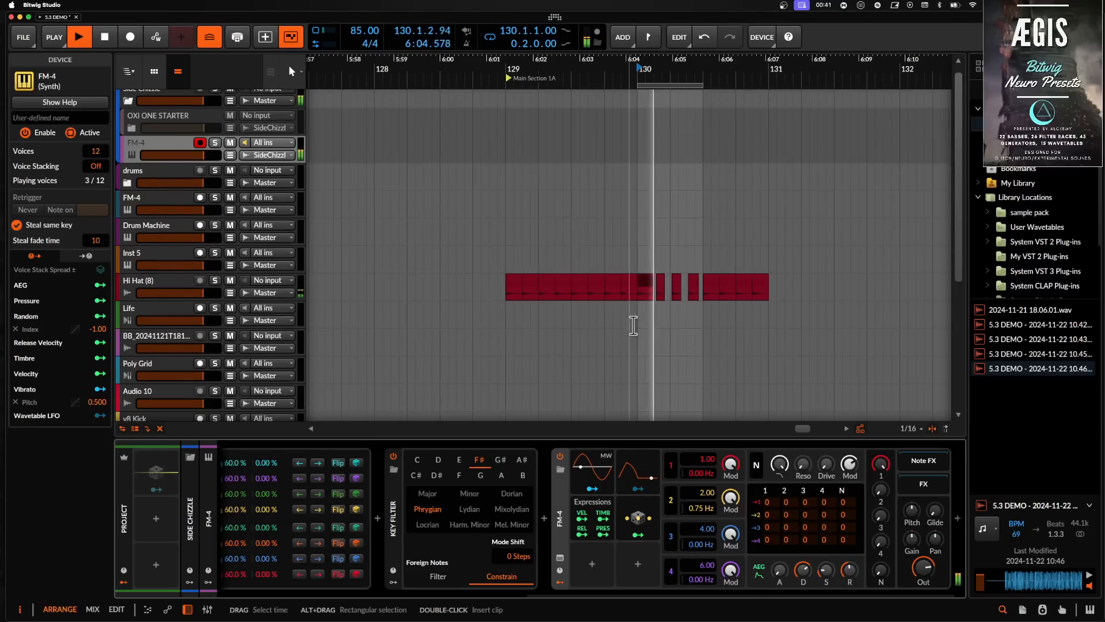
{"action": "scroll", "coordinate": [345, 493], "scroll_direction": "left", "scroll_amount": 5}
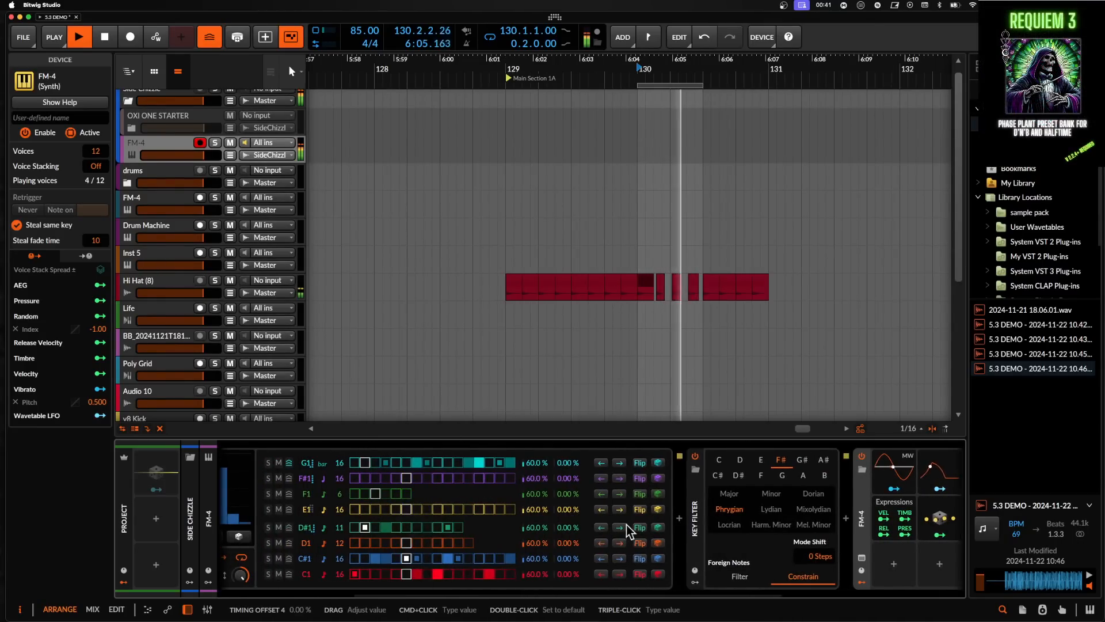
- Insert a Note Transpose note FX before the Key Filter and set it to shift down one octave
{"action": "left_click", "coordinate": [678, 519]}
{"action": "type", "text": "transpose"}
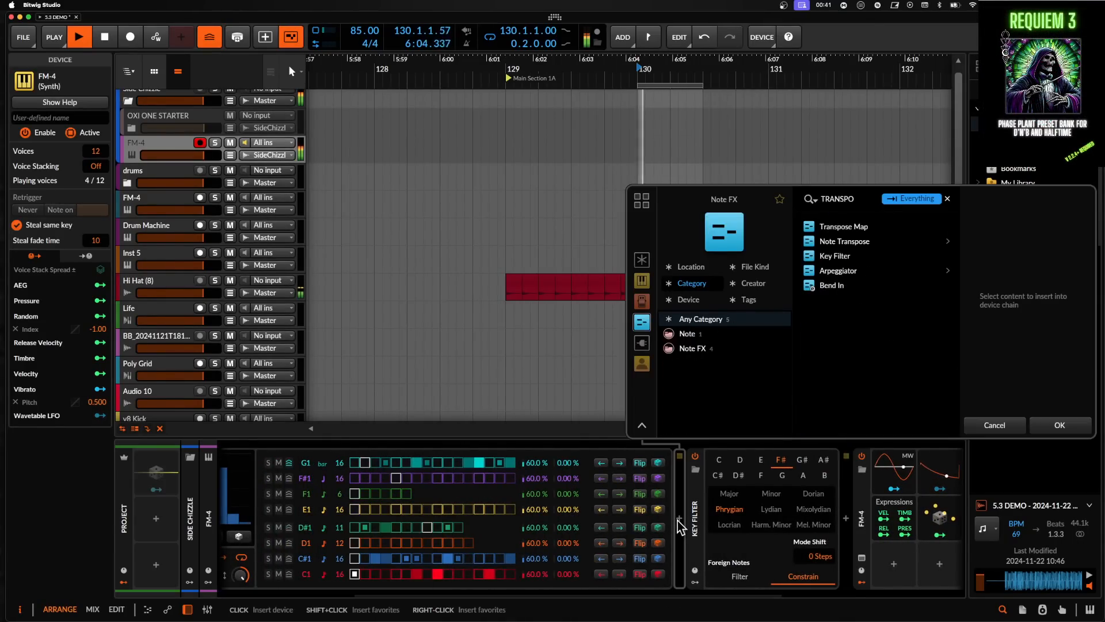
{"action": "left_click", "coordinate": [835, 226]}
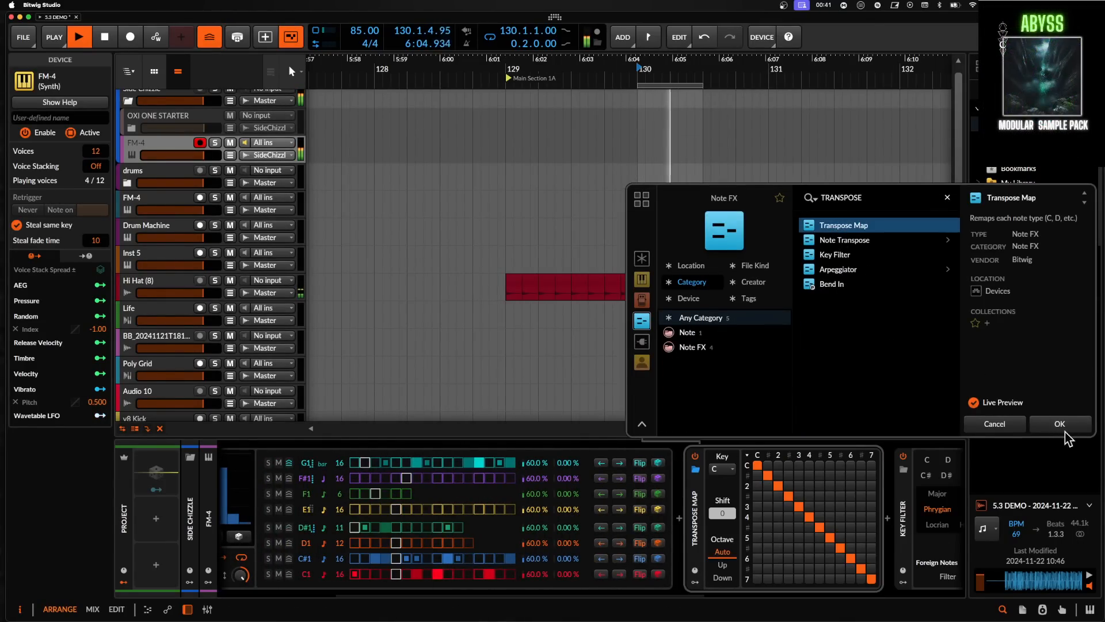
{"action": "left_click", "coordinate": [846, 240]}
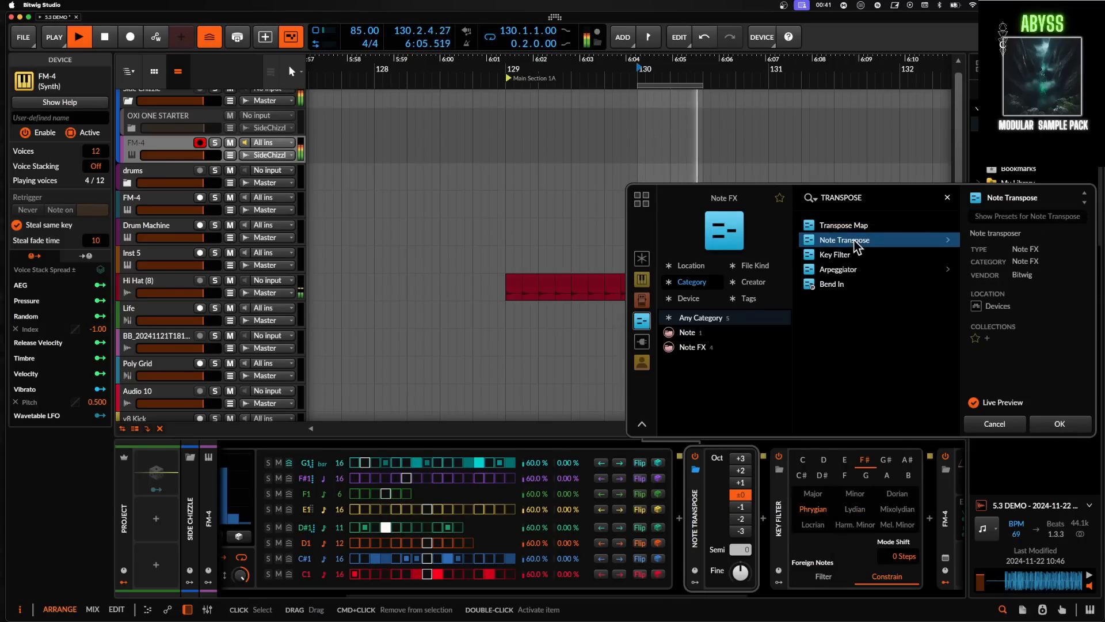
{"action": "left_click", "coordinate": [747, 482]}
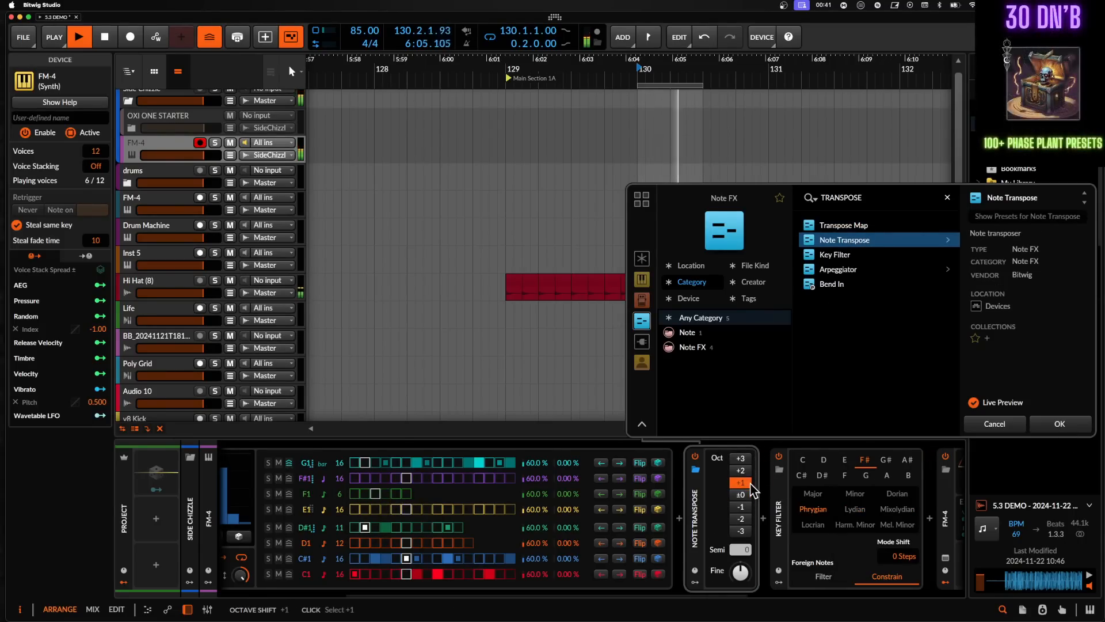
{"action": "left_click", "coordinate": [1060, 424]}
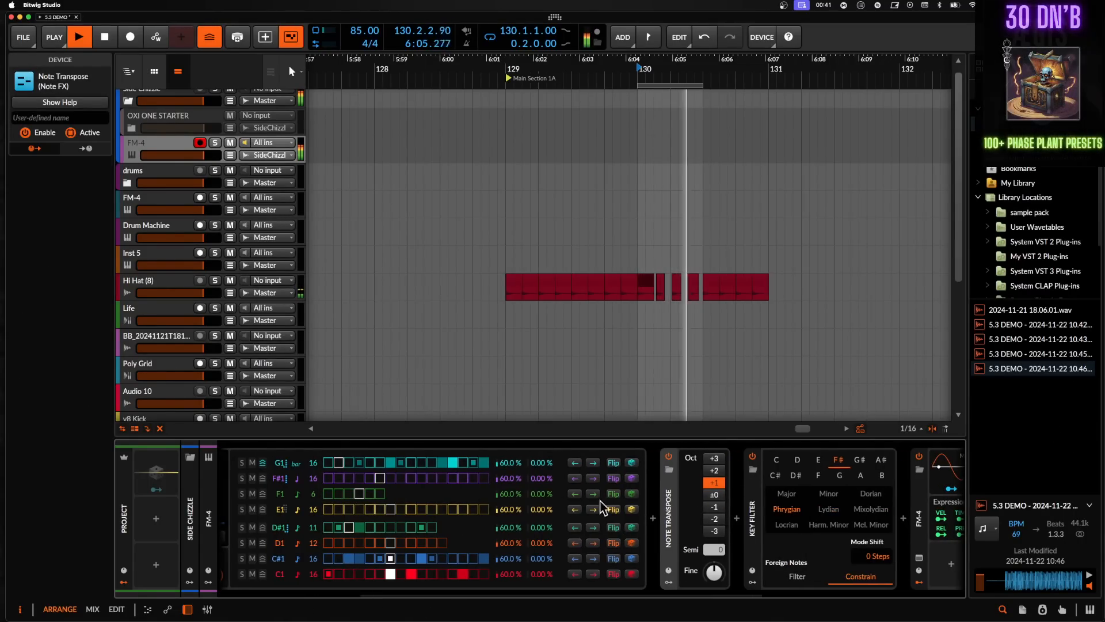
- Stop playback and mute the Stepwise rows from G1 down to D1
{"action": "key", "text": "space"}
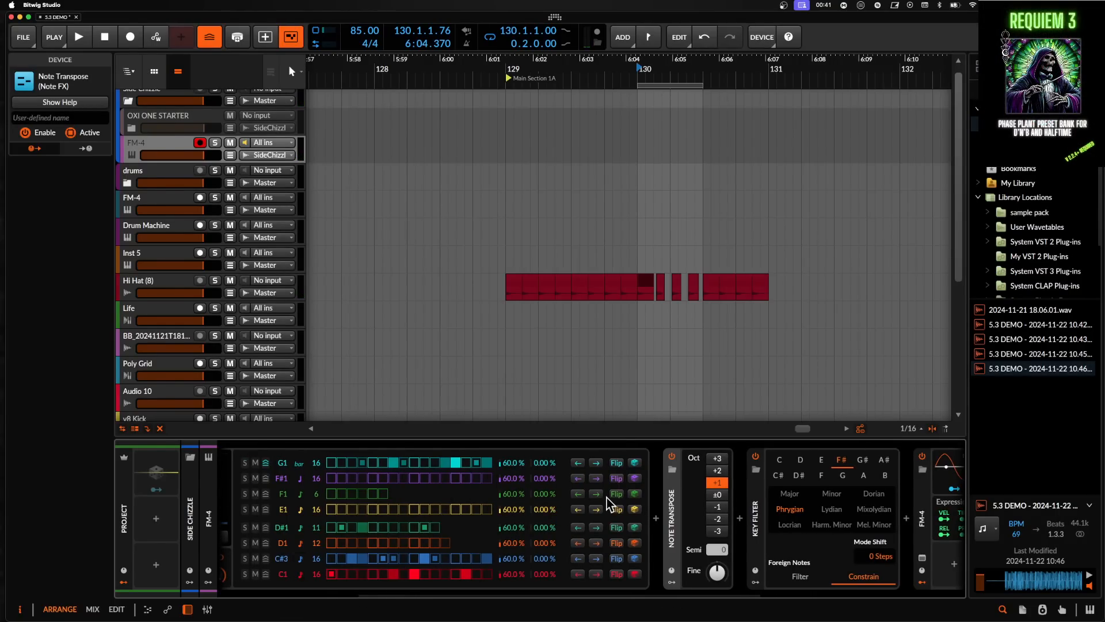
{"action": "scroll", "coordinate": [607, 497], "scroll_direction": "right", "scroll_amount": 5}
{"action": "scroll", "coordinate": [607, 497], "scroll_direction": "left", "scroll_amount": 6}
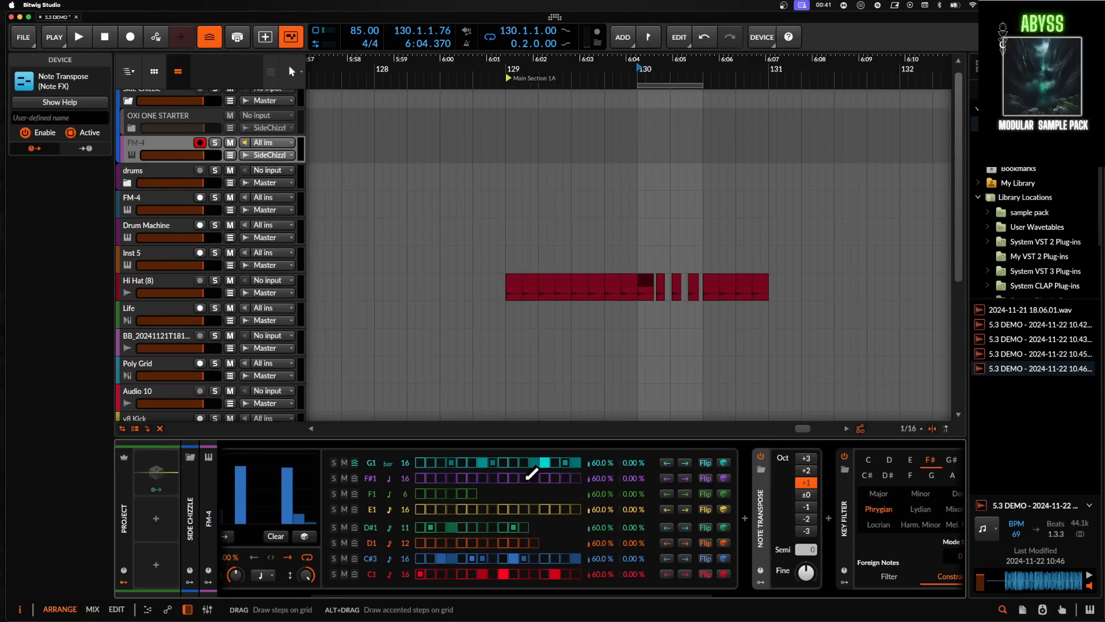
{"action": "left_click", "coordinate": [344, 463]}
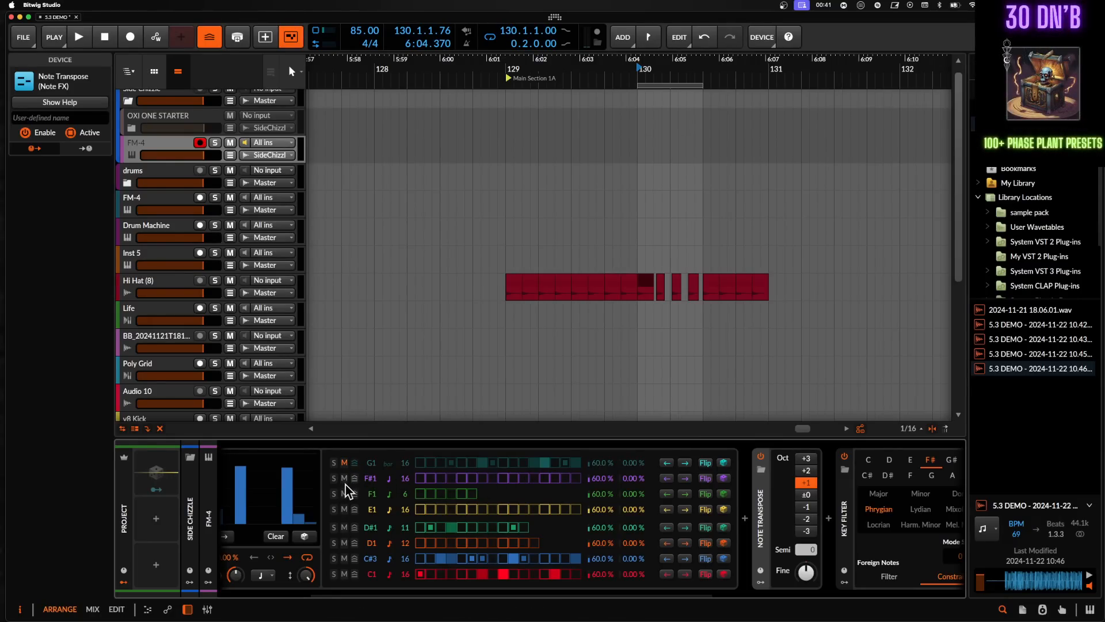
{"action": "left_click", "coordinate": [344, 542]}
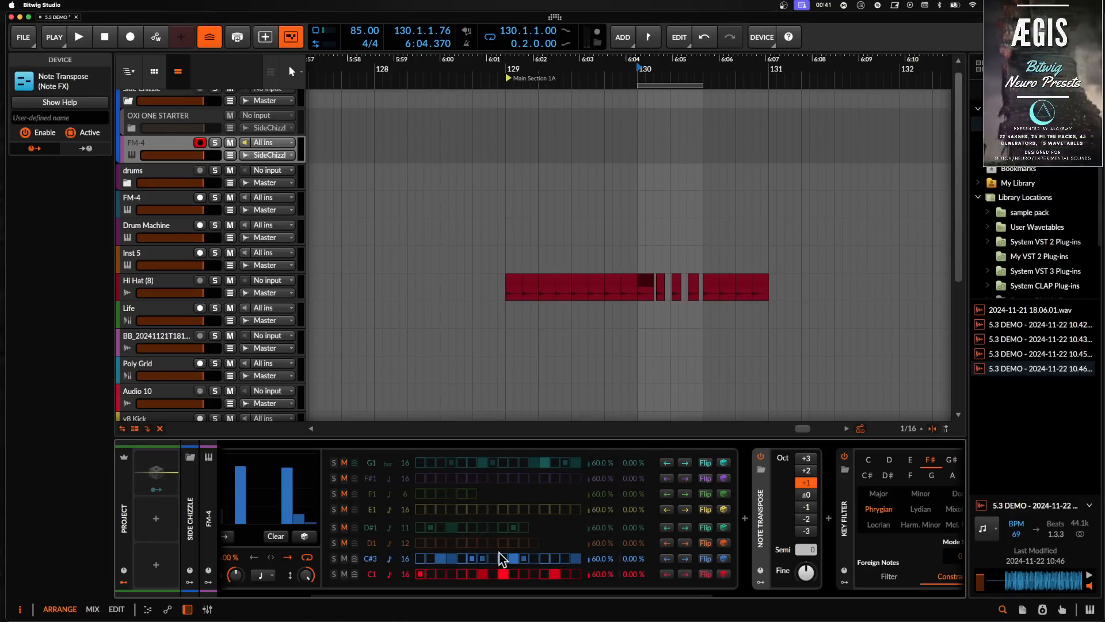
- Play back, select a time range of about one bar from 131.2 and set it as the loop
{"action": "scroll", "coordinate": [528, 532], "scroll_direction": "right", "scroll_amount": 1}
{"action": "key", "text": "space"}
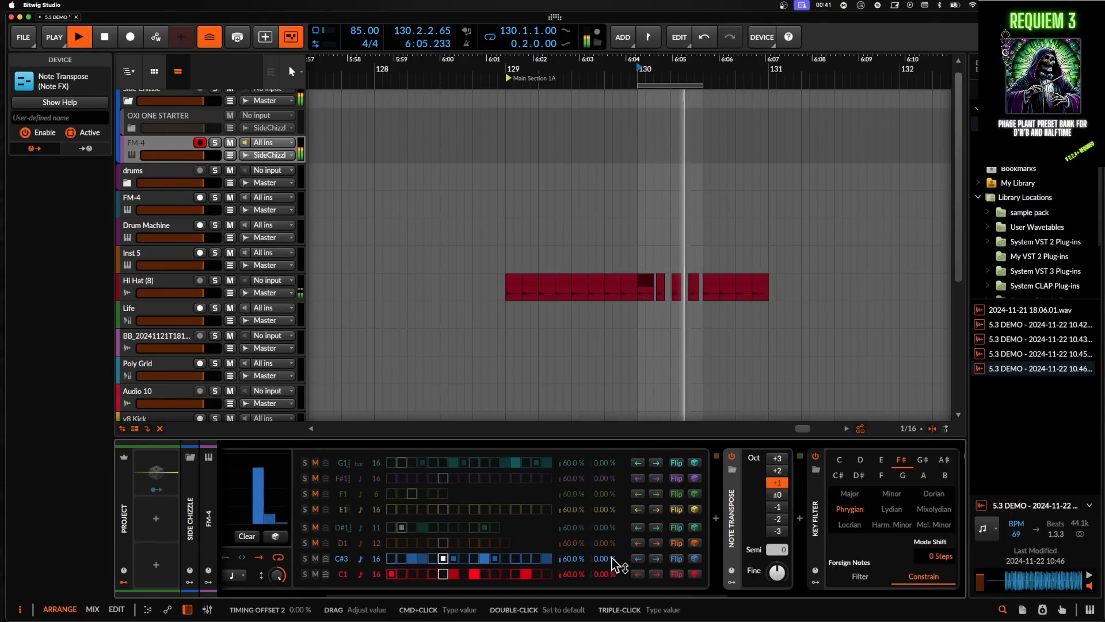
{"action": "scroll", "coordinate": [617, 564], "scroll_direction": "right", "scroll_amount": 2}
{"action": "scroll", "coordinate": [498, 297], "scroll_direction": "right", "scroll_amount": 4}
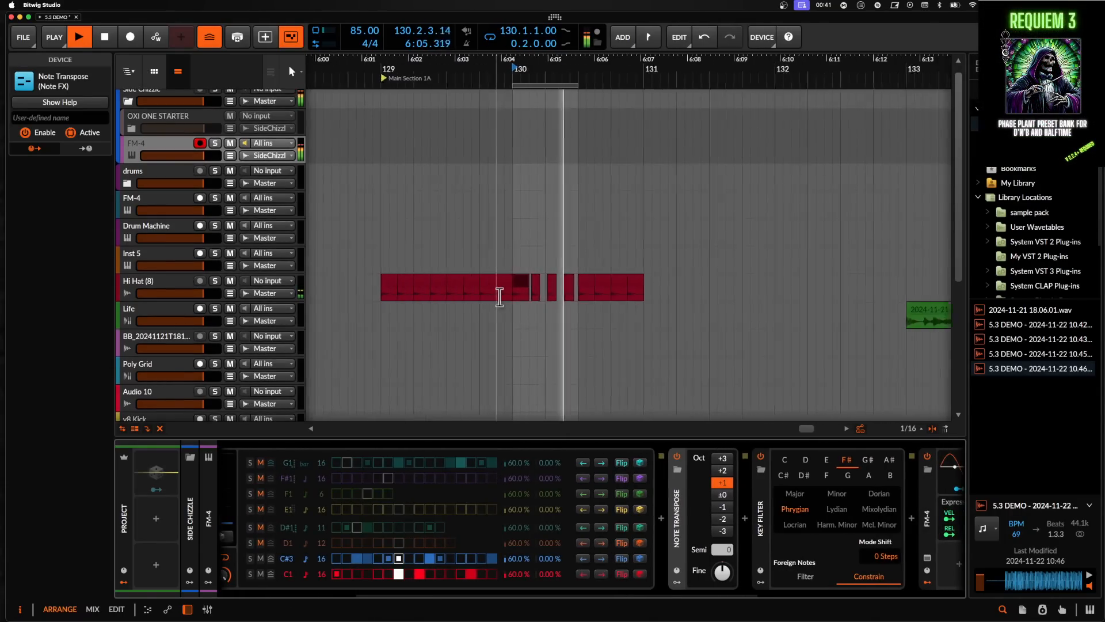
{"action": "left_click", "coordinate": [649, 287]}
{"action": "scroll", "coordinate": [648, 288], "scroll_direction": "down", "scroll_amount": 2}
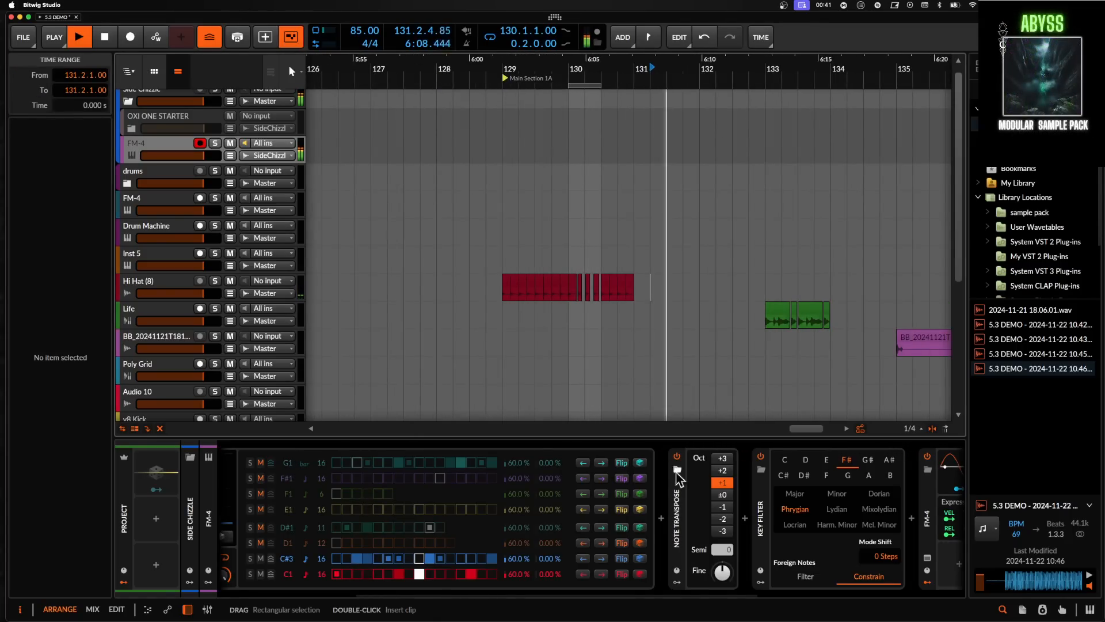
{"action": "key", "text": "space"}
{"action": "left_click_drag", "start_coordinate": [654, 295], "coordinate": [740, 294]}
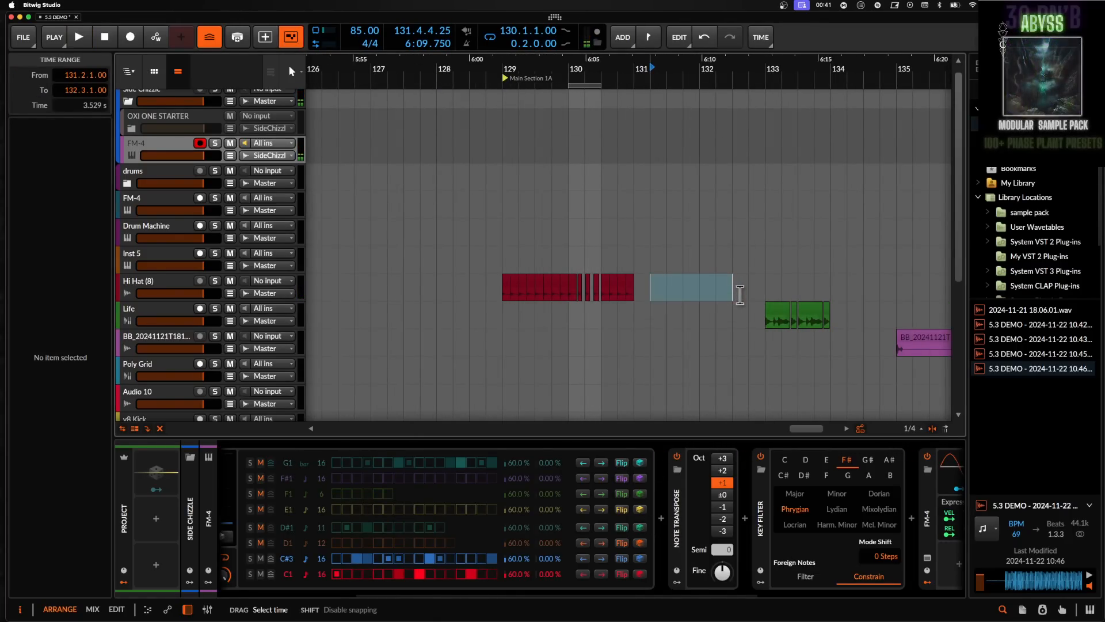
{"action": "key", "text": "super+l"}
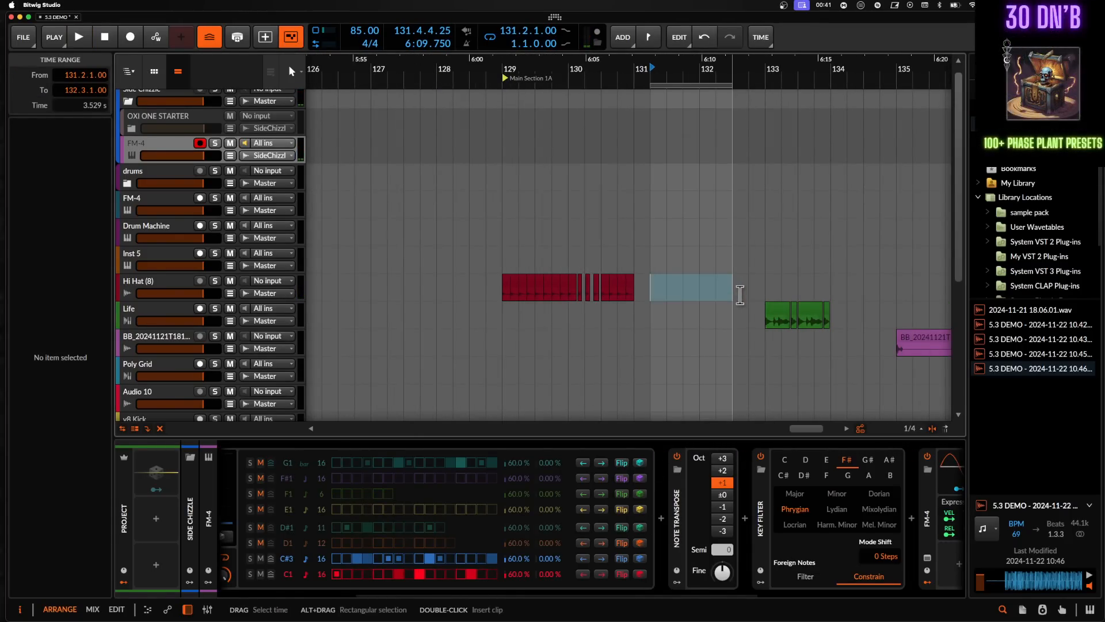
- Review the transport's groove settings for shuffle and accent
{"action": "left_click", "coordinate": [65, 44]}
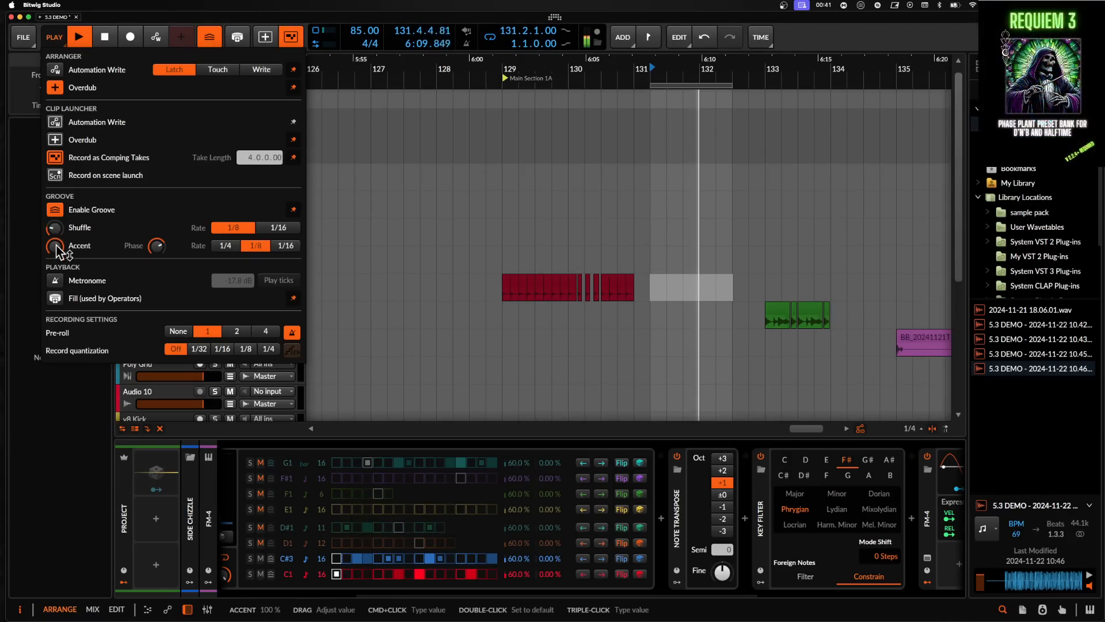
{"action": "left_click", "coordinate": [271, 561]}
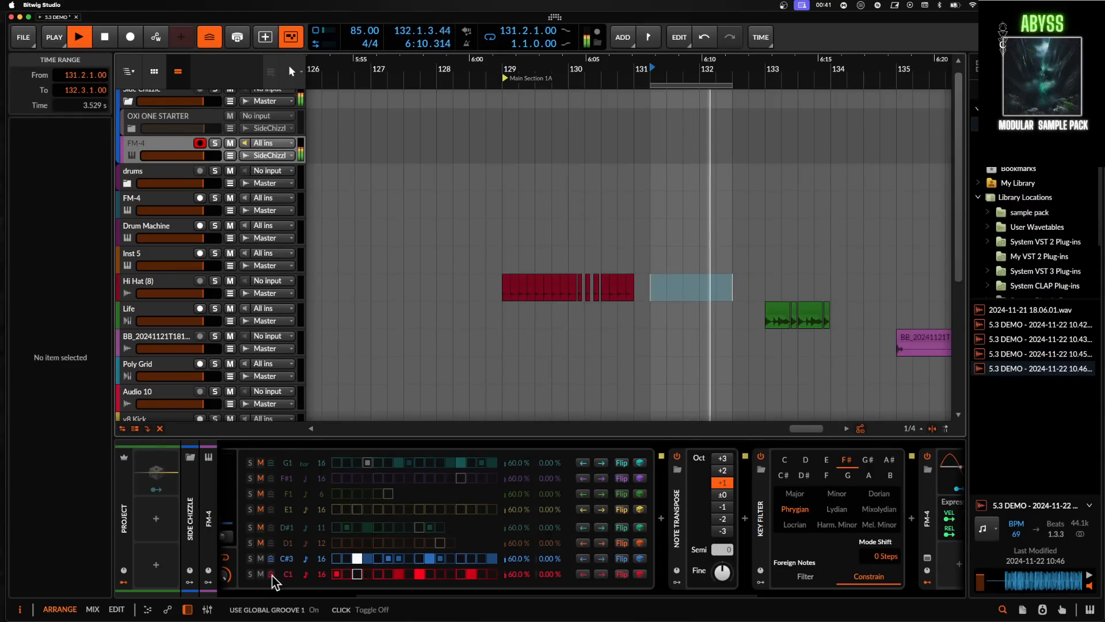
{"action": "left_click", "coordinate": [54, 37]}
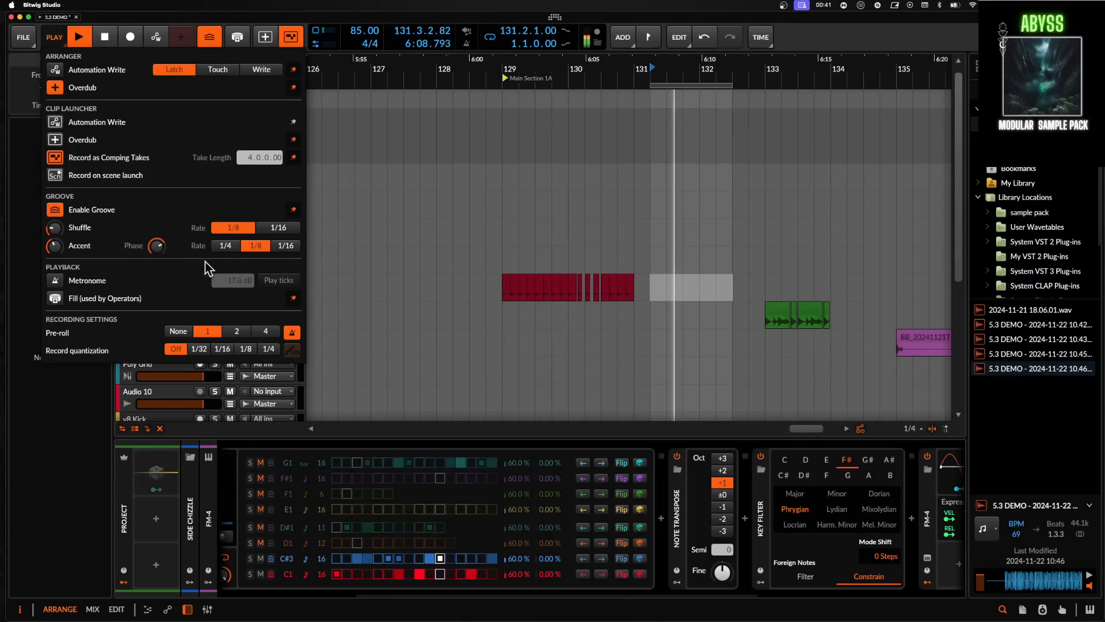
{"action": "left_click", "coordinate": [288, 510]}
- Change the two unmuted Stepwise rows' notes to F#3 and F#1
{"action": "mouse_move", "coordinate": [289, 558]}
{"action": "left_mouse_down"}
{"action": "mouse_move", "coordinate": [289, 538]}
{"action": "mouse_move", "coordinate": [289, 577]}
{"action": "left_mouse_up"}
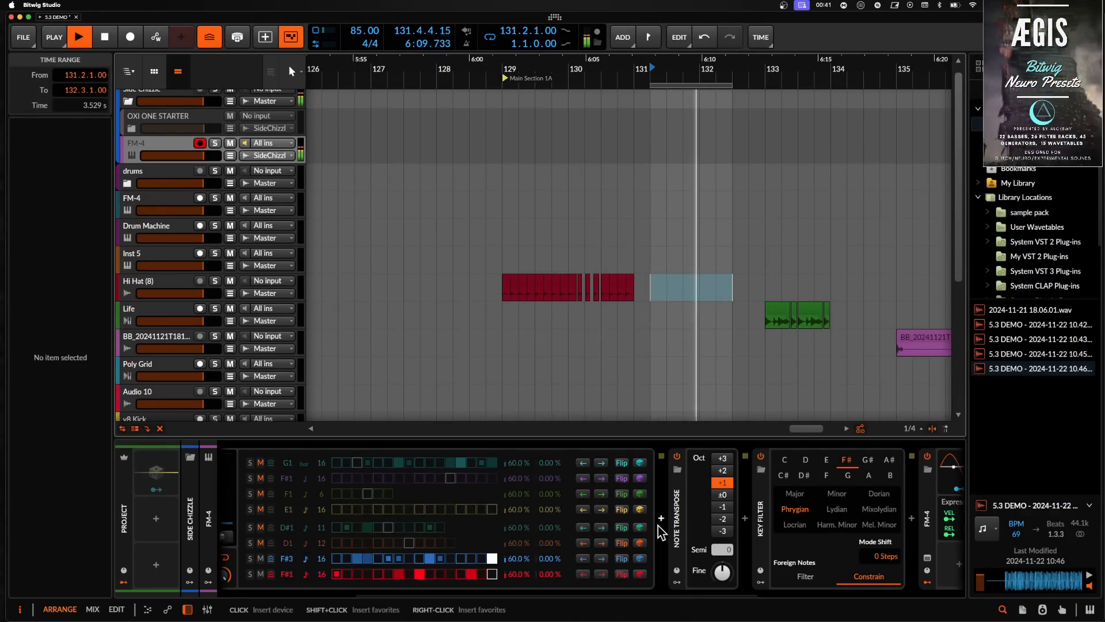
{"action": "scroll", "coordinate": [540, 551], "scroll_direction": "left", "scroll_amount": 3}
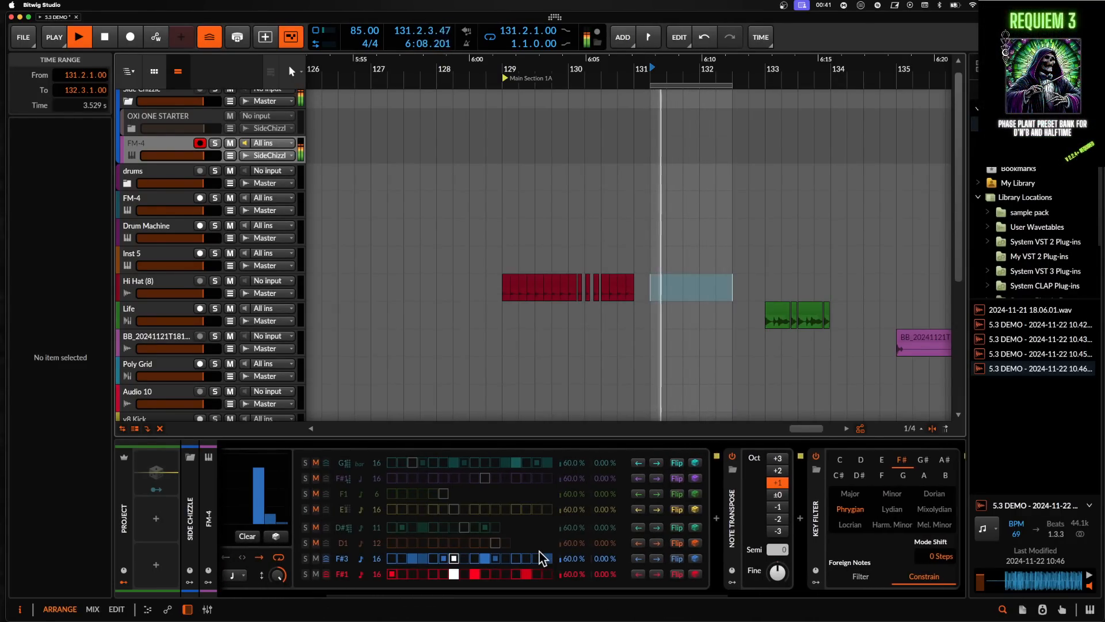
- Randomize the F#3 and F#1 Stepwise rows, then shorten the F#3 row to 10 steps and the F#1 row to 8 steps
{"action": "left_click", "coordinate": [696, 559]}
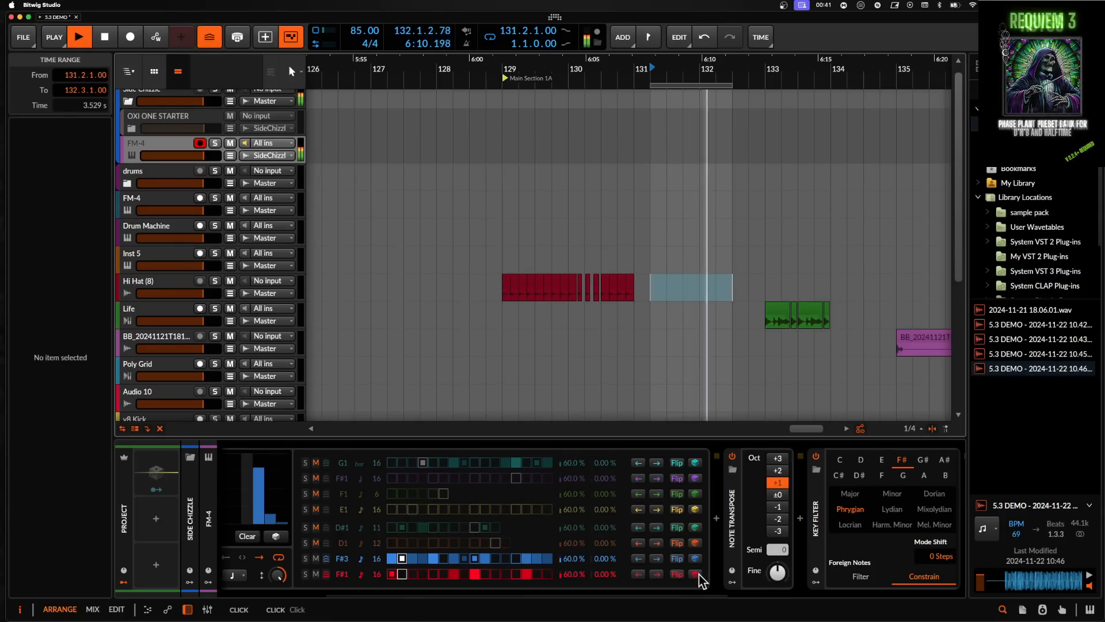
{"action": "left_click", "coordinate": [696, 575]}
{"action": "mouse_move", "coordinate": [376, 559]}
{"action": "left_mouse_down"}
{"action": "mouse_move", "coordinate": [377, 578]}
{"action": "mouse_move", "coordinate": [362, 567]}
{"action": "left_mouse_up"}
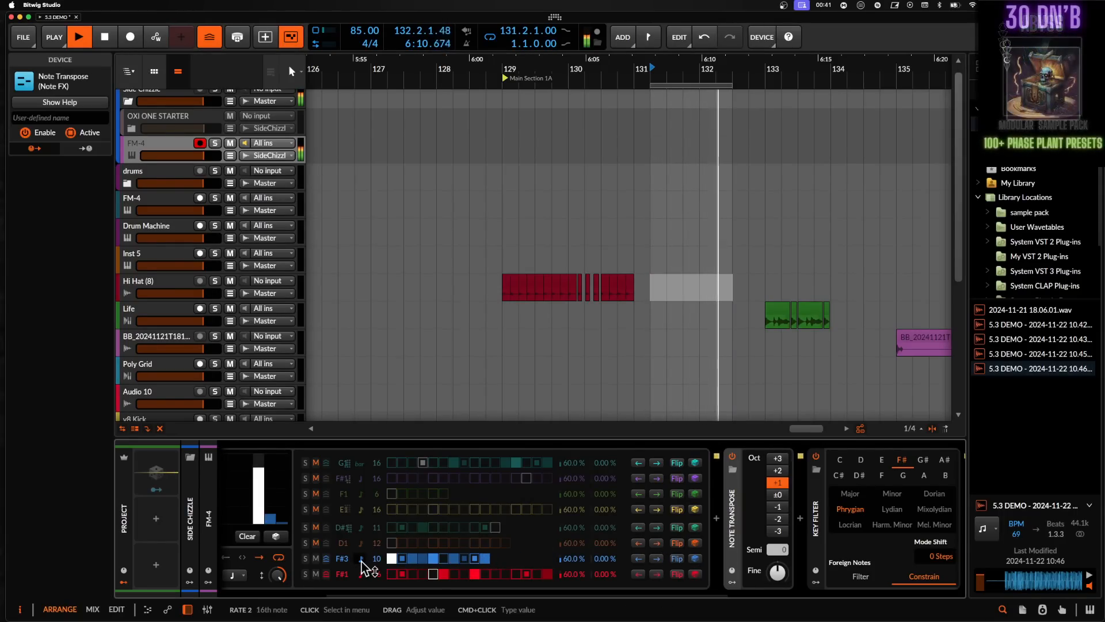
{"action": "left_click", "coordinate": [363, 567]}
{"action": "left_click", "coordinate": [381, 339]}
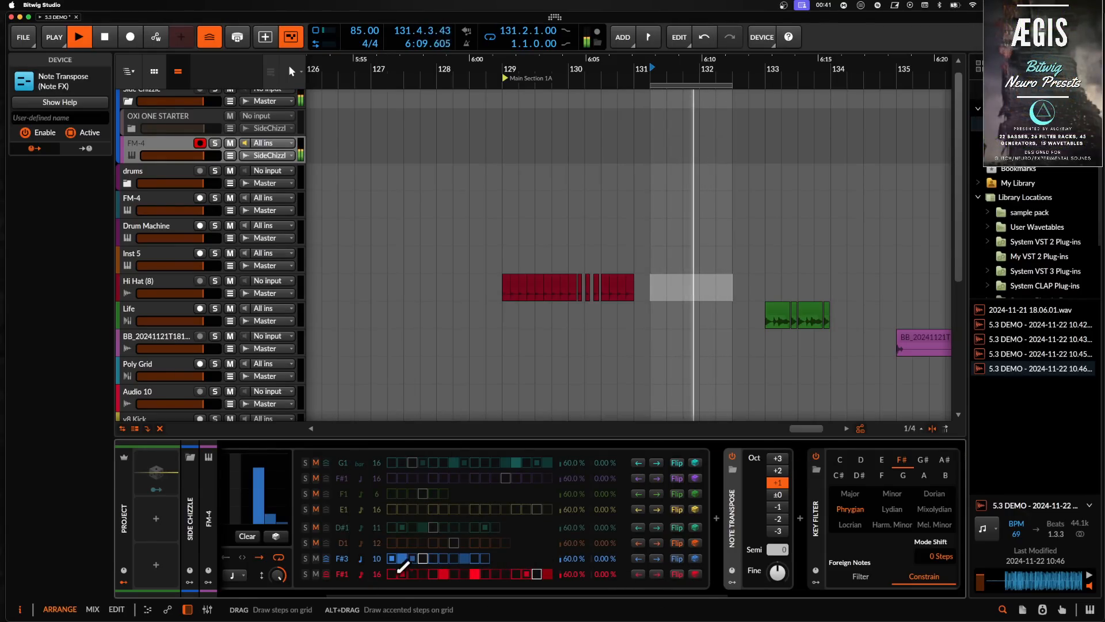
{"action": "left_click_drag", "start_coordinate": [377, 575], "coordinate": [378, 596]}
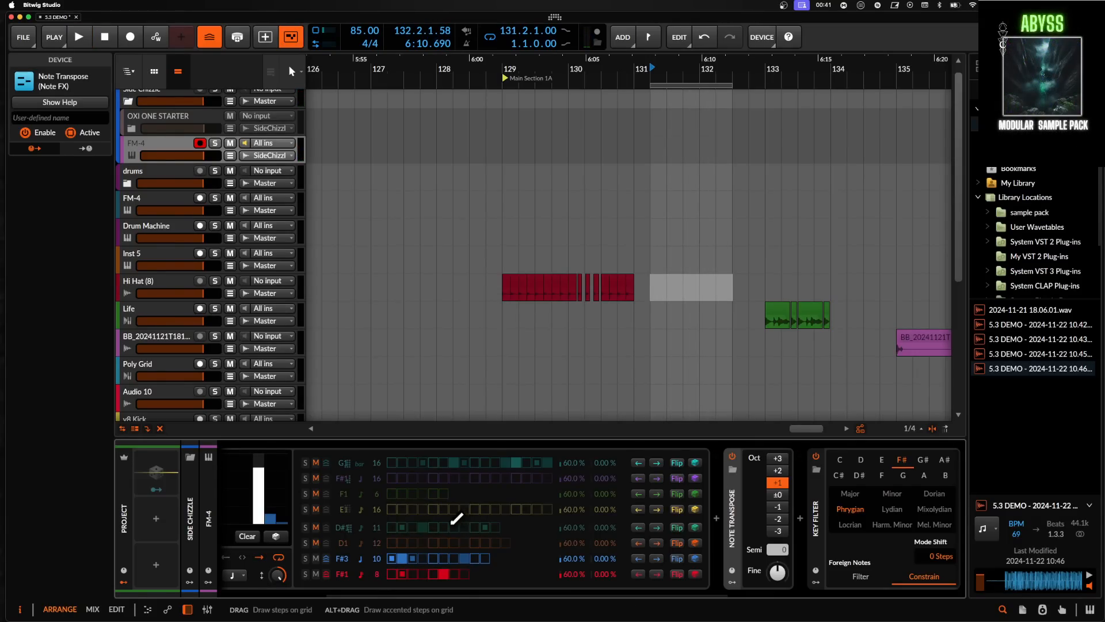
- Collapse the Note Transpose and Key Filter devices in the FM-4 chain
{"action": "scroll", "coordinate": [449, 524], "scroll_direction": "right", "scroll_amount": 5}
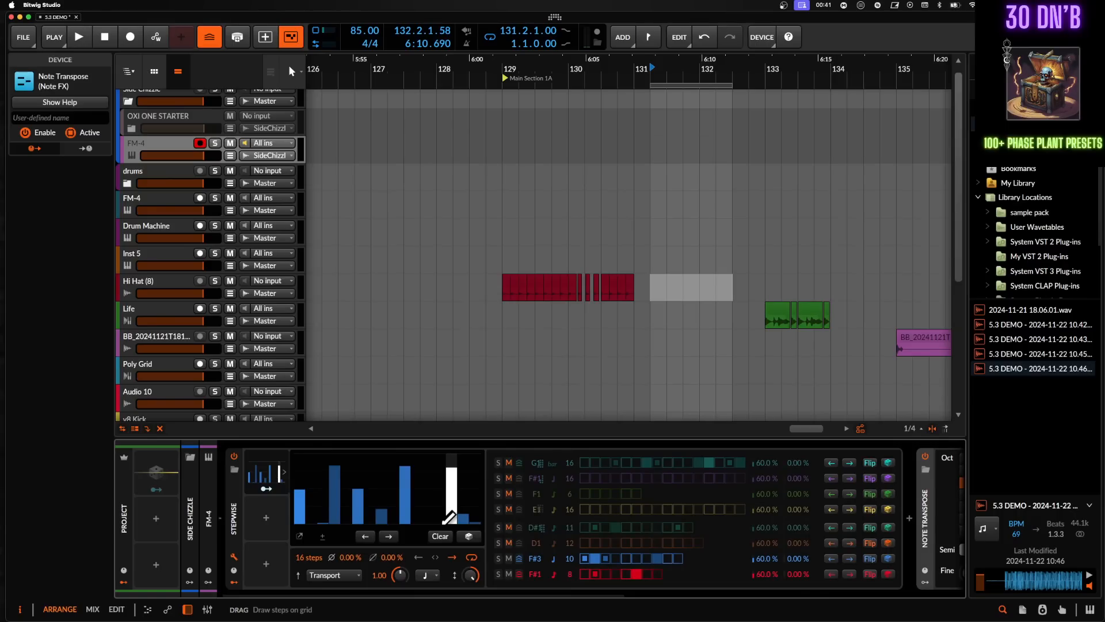
{"action": "scroll", "coordinate": [449, 516], "scroll_direction": "right", "scroll_amount": 5}
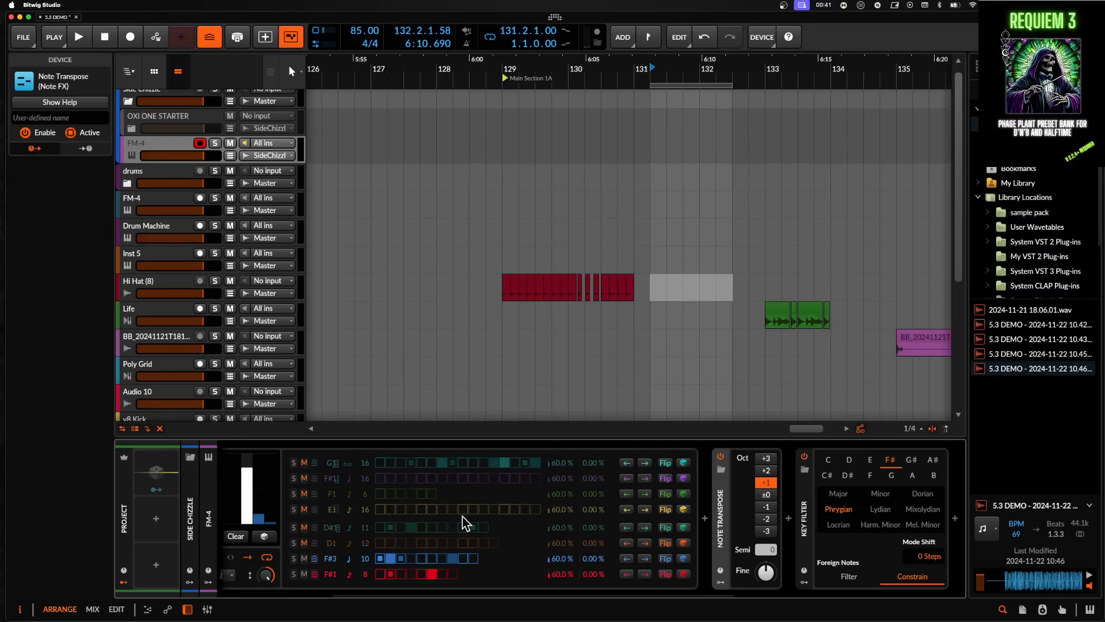
{"action": "double_click", "coordinate": [727, 522]}
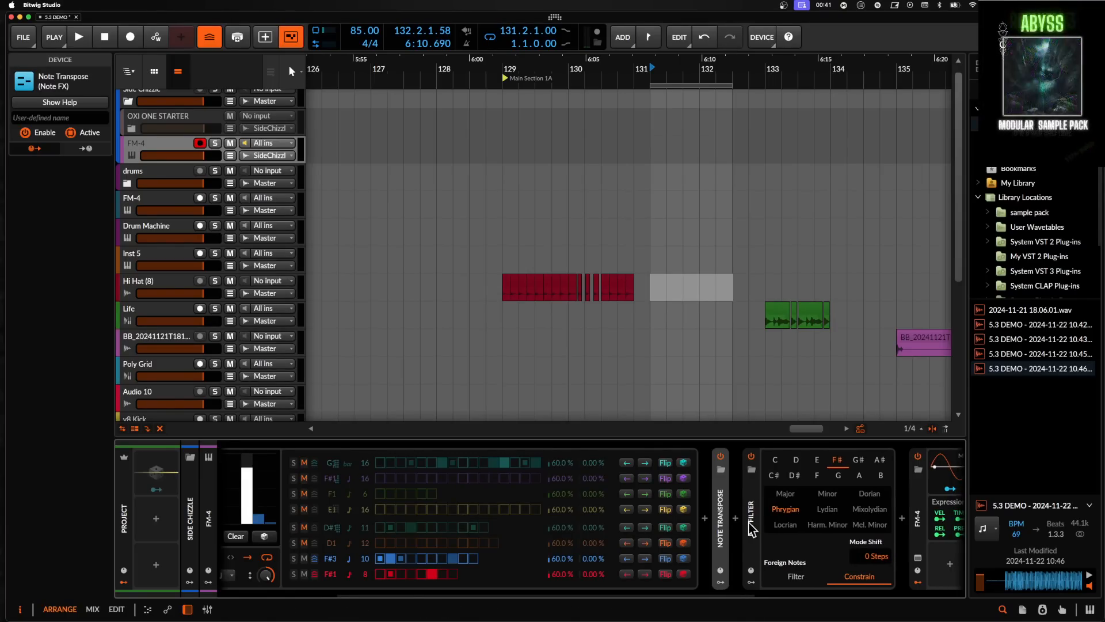
{"action": "double_click", "coordinate": [751, 529]}
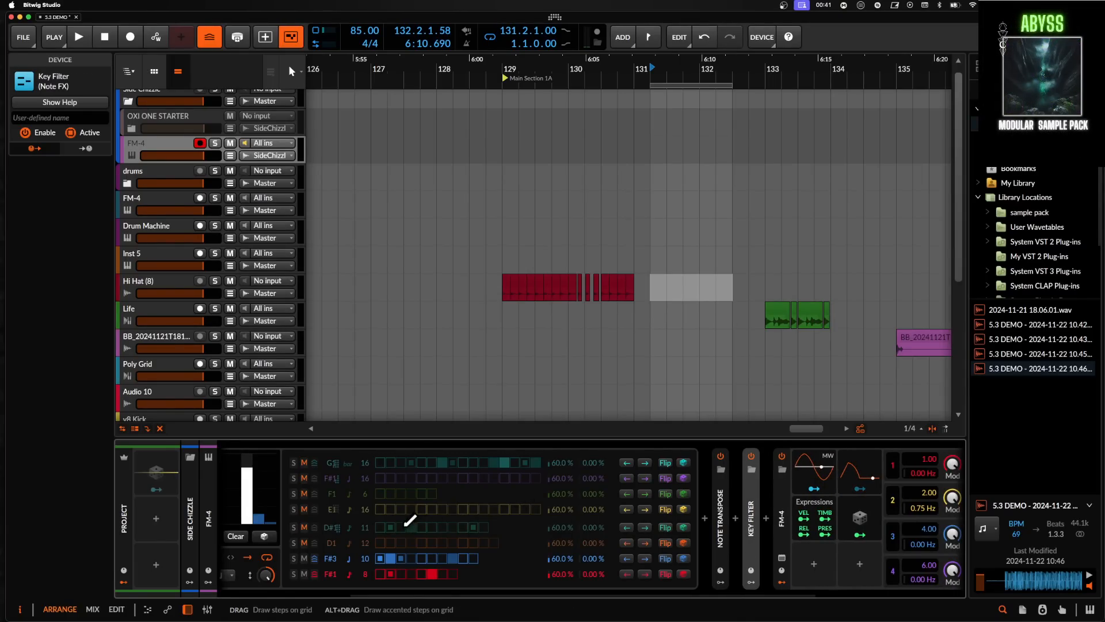
{"action": "scroll", "coordinate": [409, 520], "scroll_direction": "left", "scroll_amount": 3}
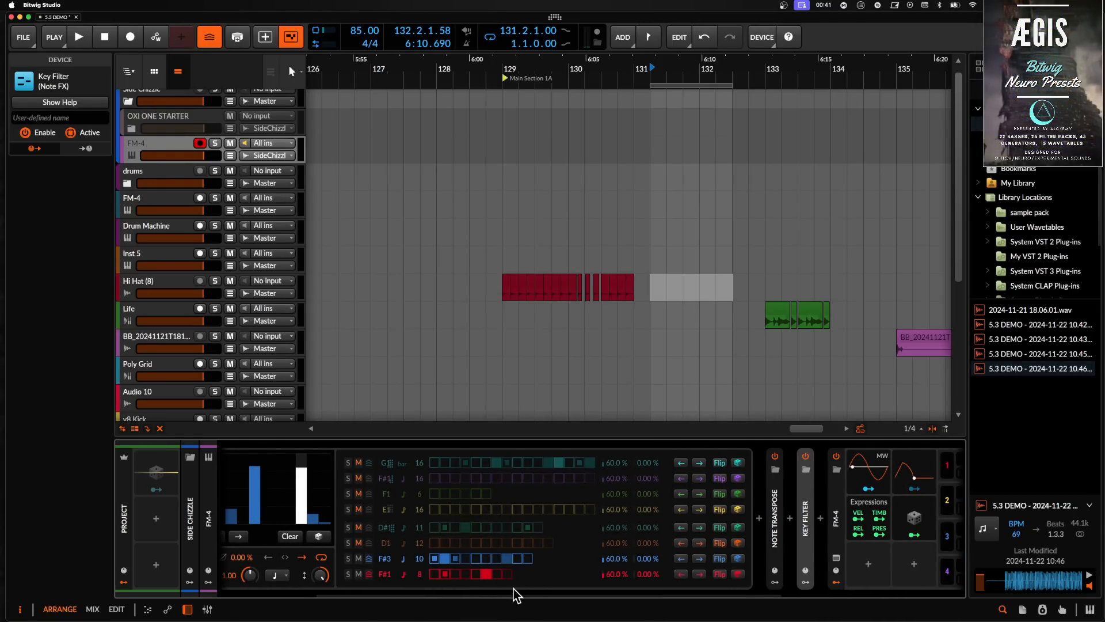
{"action": "scroll", "coordinate": [484, 526], "scroll_direction": "left", "scroll_amount": 5}
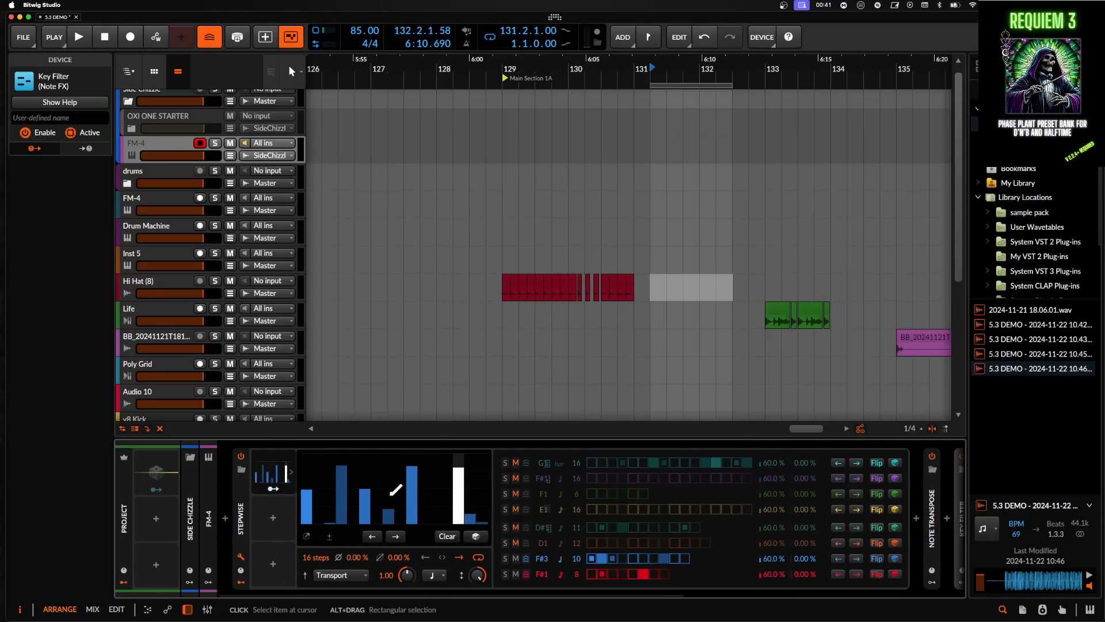
{"action": "scroll", "coordinate": [508, 501], "scroll_direction": "right", "scroll_amount": 1}
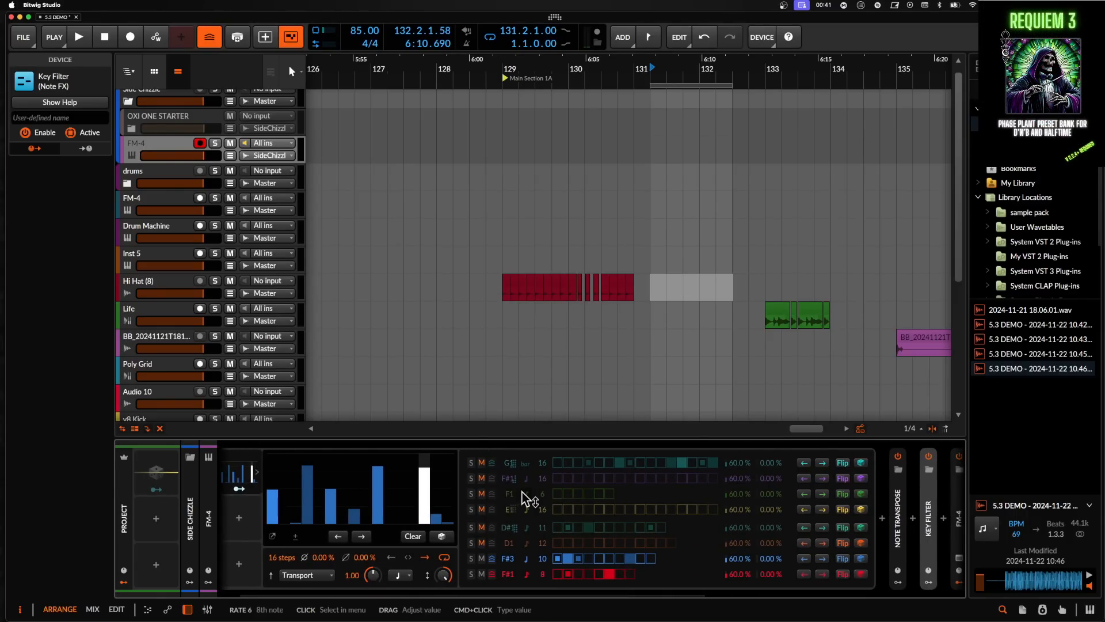
{"action": "scroll", "coordinate": [524, 492], "scroll_direction": "right", "scroll_amount": 3}
{"action": "scroll", "coordinate": [524, 495], "scroll_direction": "left", "scroll_amount": 4}
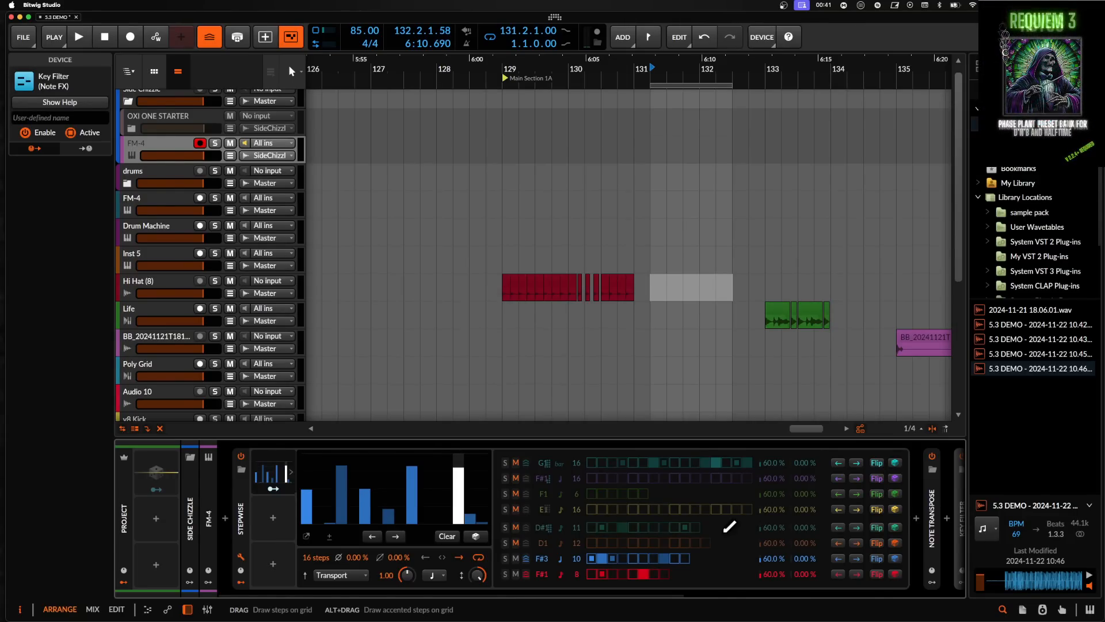
- Open the Drum Machine track's sampler editor and examine its sample zones and distribution options
{"action": "left_click", "coordinate": [147, 154]}
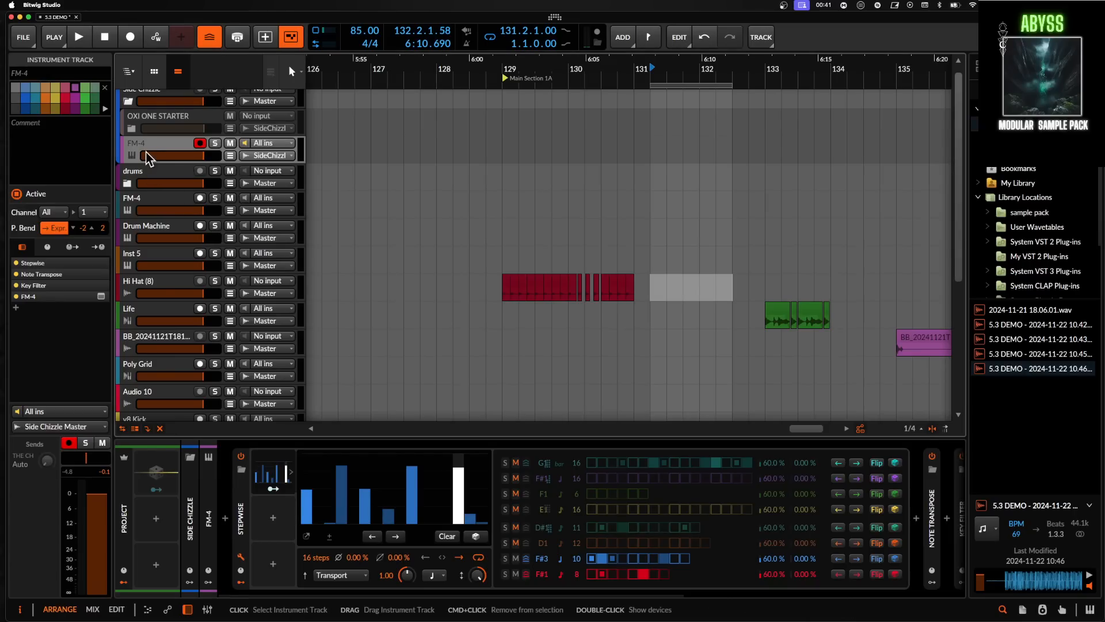
{"action": "left_click", "coordinate": [155, 198]}
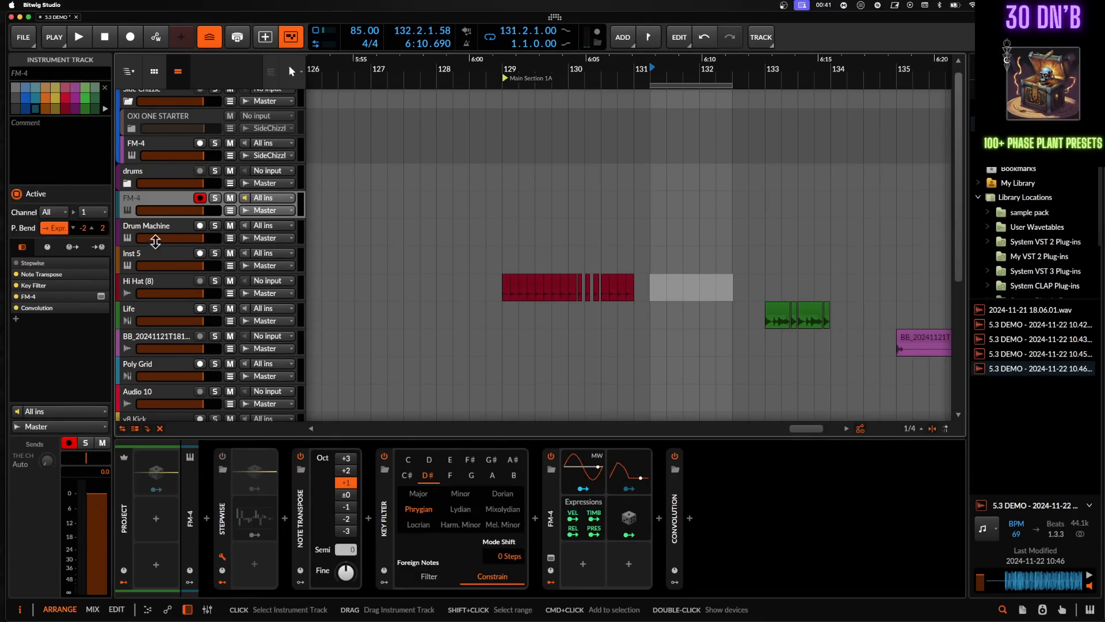
{"action": "left_click", "coordinate": [175, 235]}
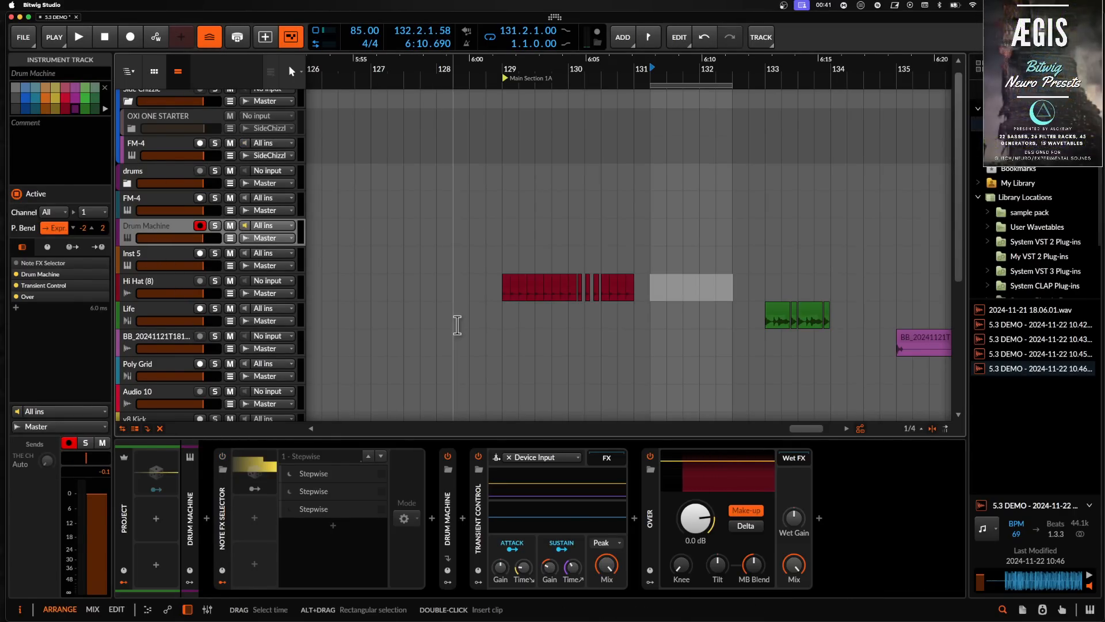
{"action": "left_click", "coordinate": [451, 504]}
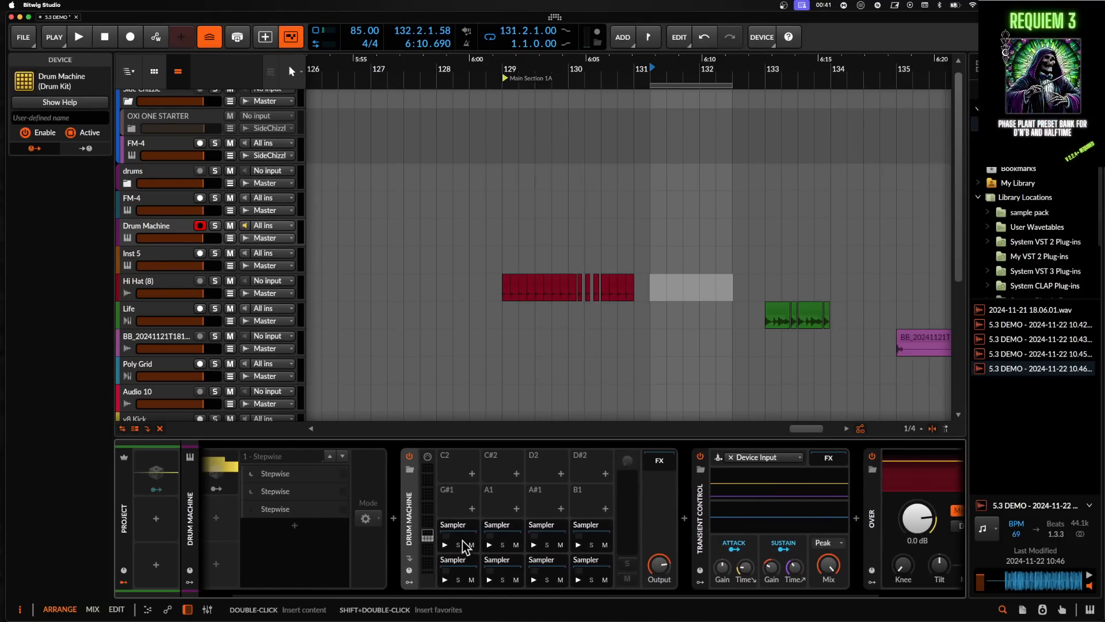
{"action": "left_click", "coordinate": [458, 567]}
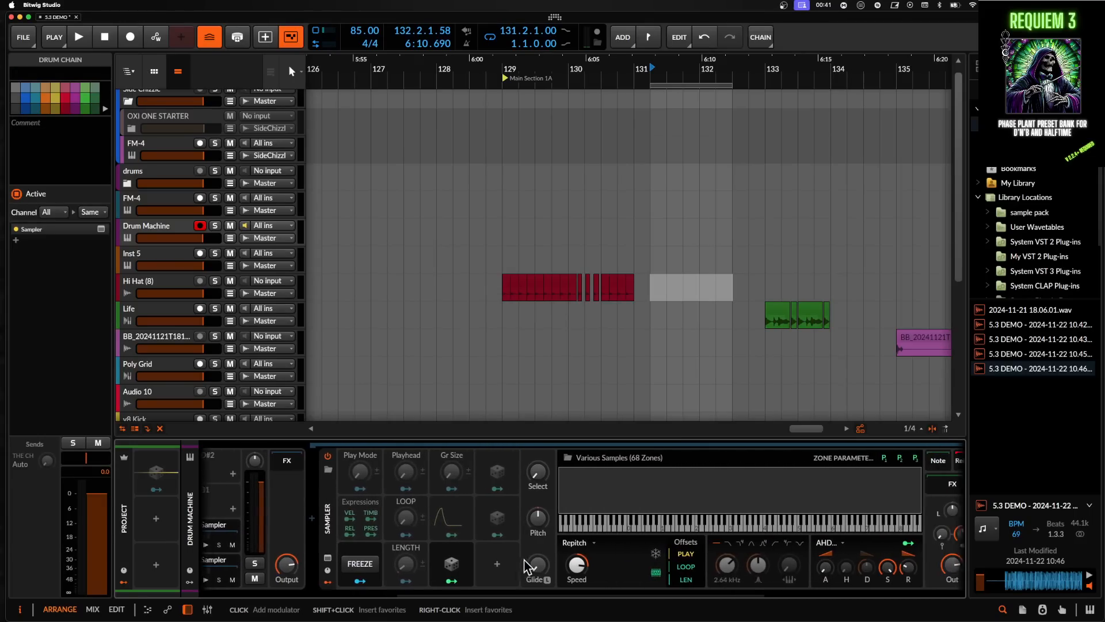
{"action": "double_click", "coordinate": [581, 484]}
{"action": "scroll", "coordinate": [177, 183], "scroll_direction": "down", "scroll_amount": 10}
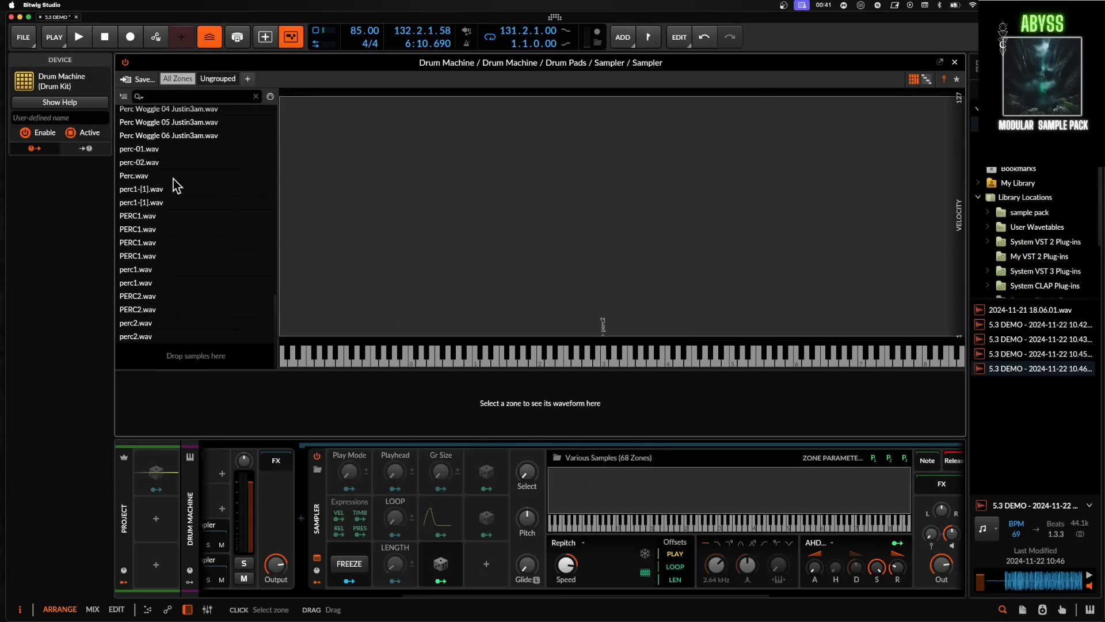
{"action": "scroll", "coordinate": [178, 182], "scroll_direction": "up", "scroll_amount": 10}
{"action": "left_click", "coordinate": [152, 112]}
{"action": "right_click", "coordinate": [153, 115]}
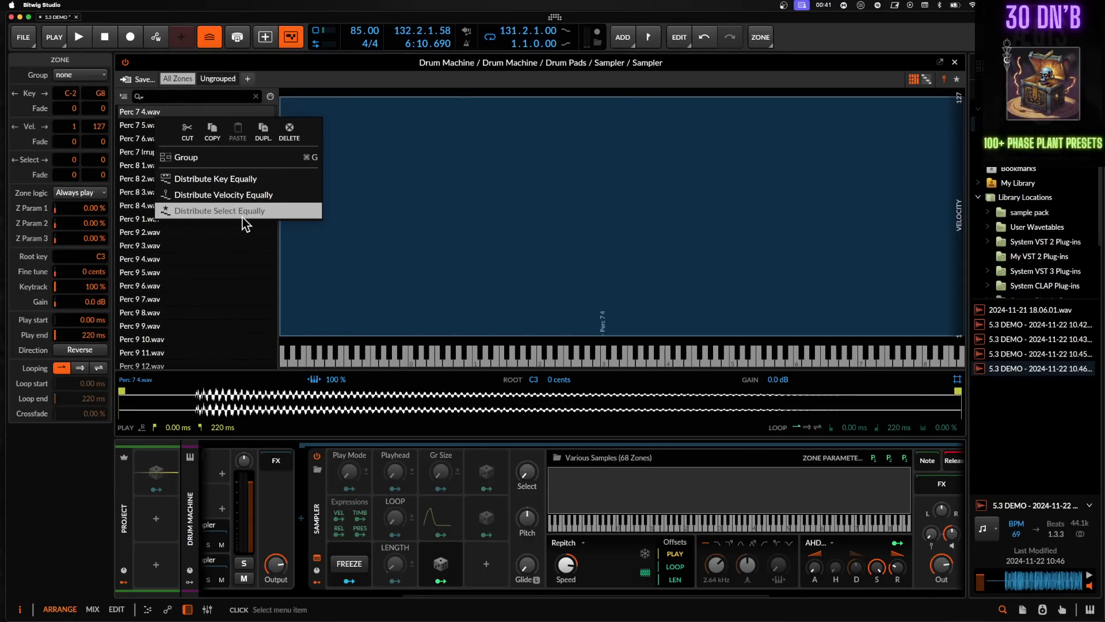
{"action": "left_click", "coordinate": [442, 269]}
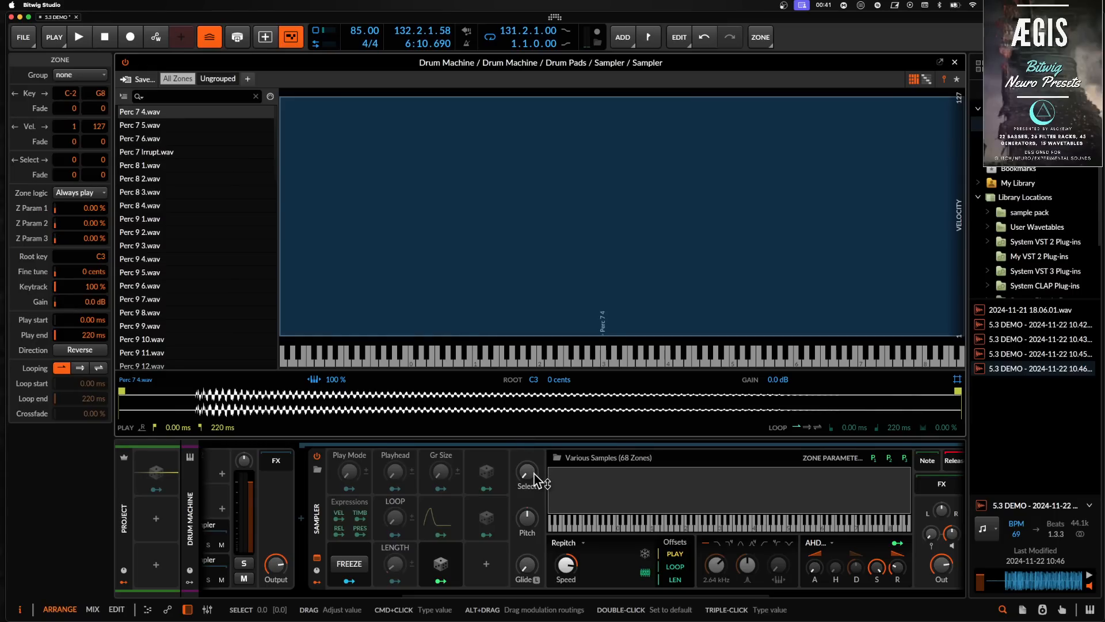
- Audition the drum pad's sampler and its Random modulator mapped to Select
{"action": "scroll", "coordinate": [424, 513], "scroll_direction": "left", "scroll_amount": 5}
{"action": "left_click", "coordinate": [290, 583]}
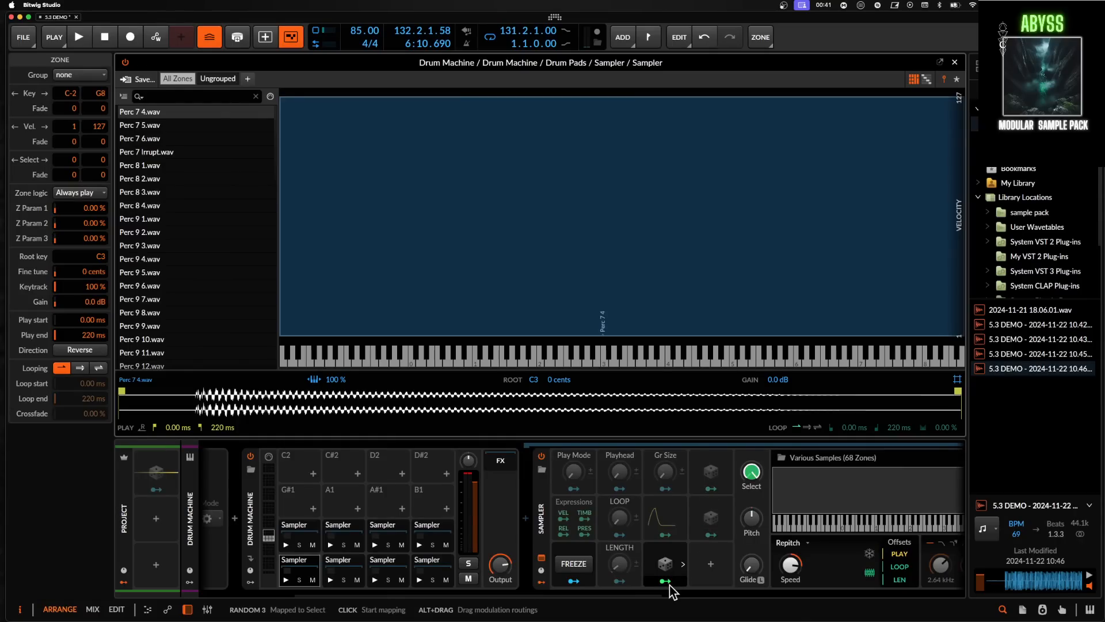
{"action": "left_click", "coordinate": [288, 583]}
{"action": "left_click", "coordinate": [288, 582]}
{"action": "left_click", "coordinate": [288, 582]}
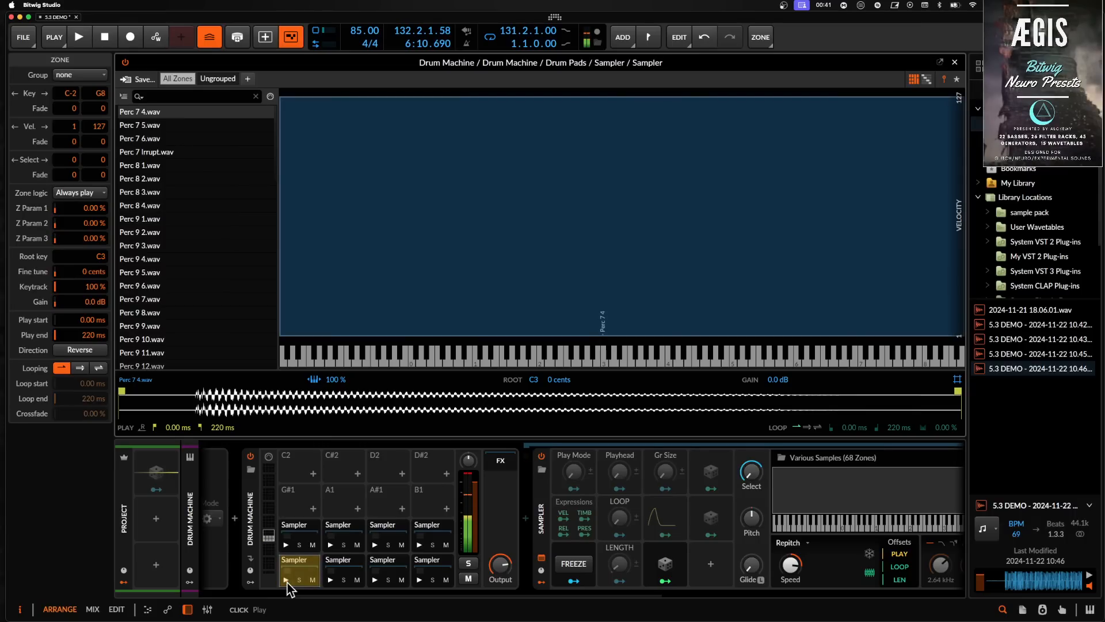
- Inspect each of the three Stepwise layers in the Drum Machine's Note FX Selector
{"action": "scroll", "coordinate": [412, 541], "scroll_direction": "left", "scroll_amount": 5}
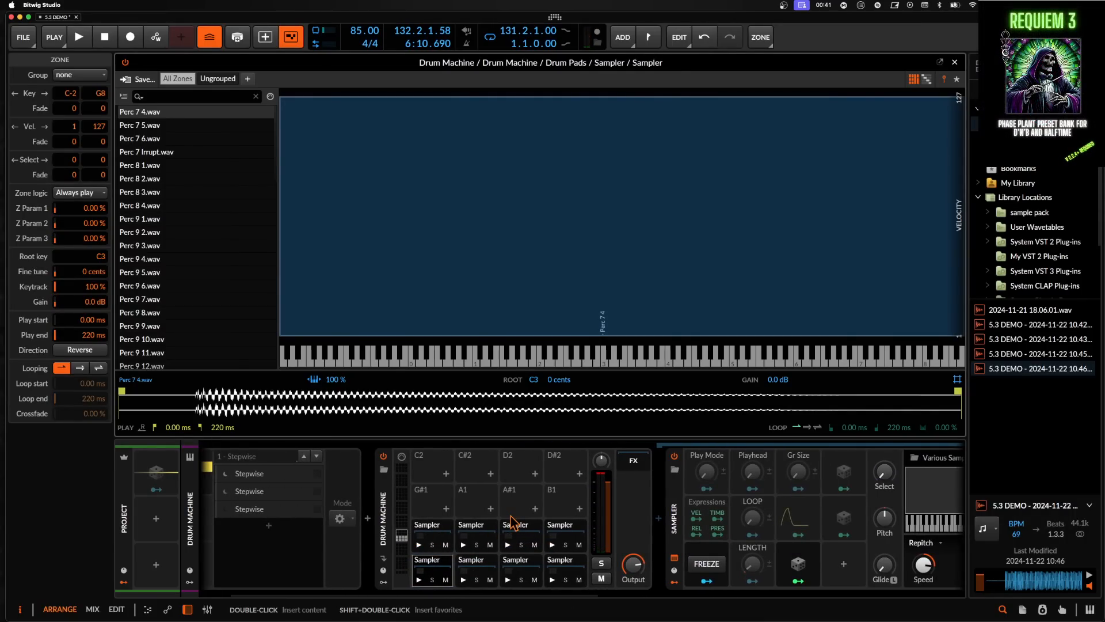
{"action": "scroll", "coordinate": [706, 506], "scroll_direction": "left", "scroll_amount": 3}
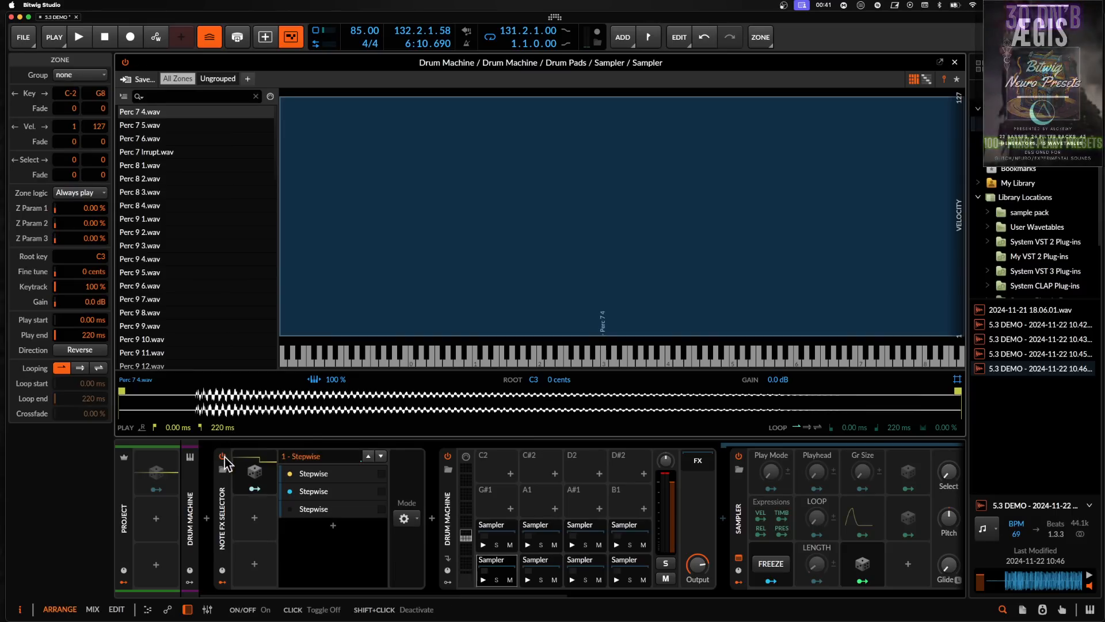
{"action": "left_click", "coordinate": [323, 475]}
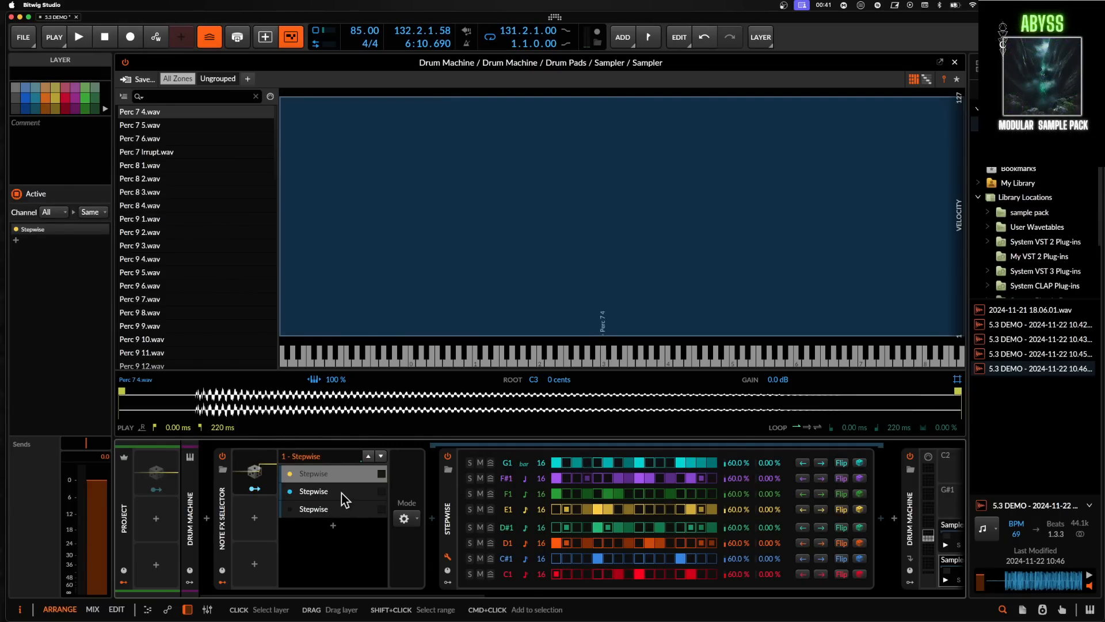
{"action": "left_click", "coordinate": [313, 492]}
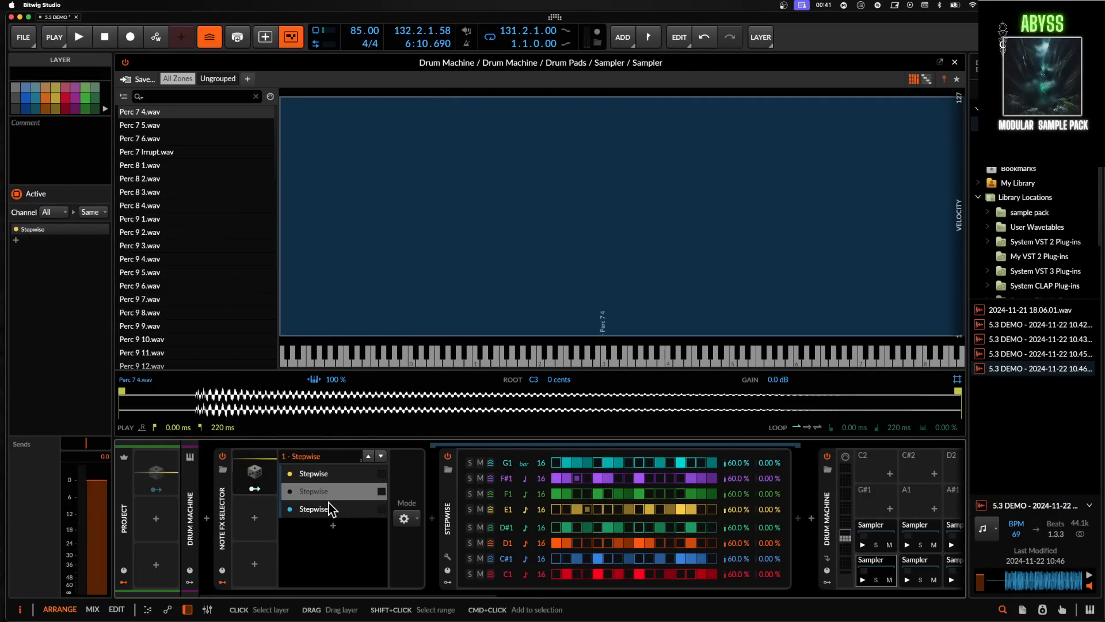
{"action": "left_click", "coordinate": [330, 508]}
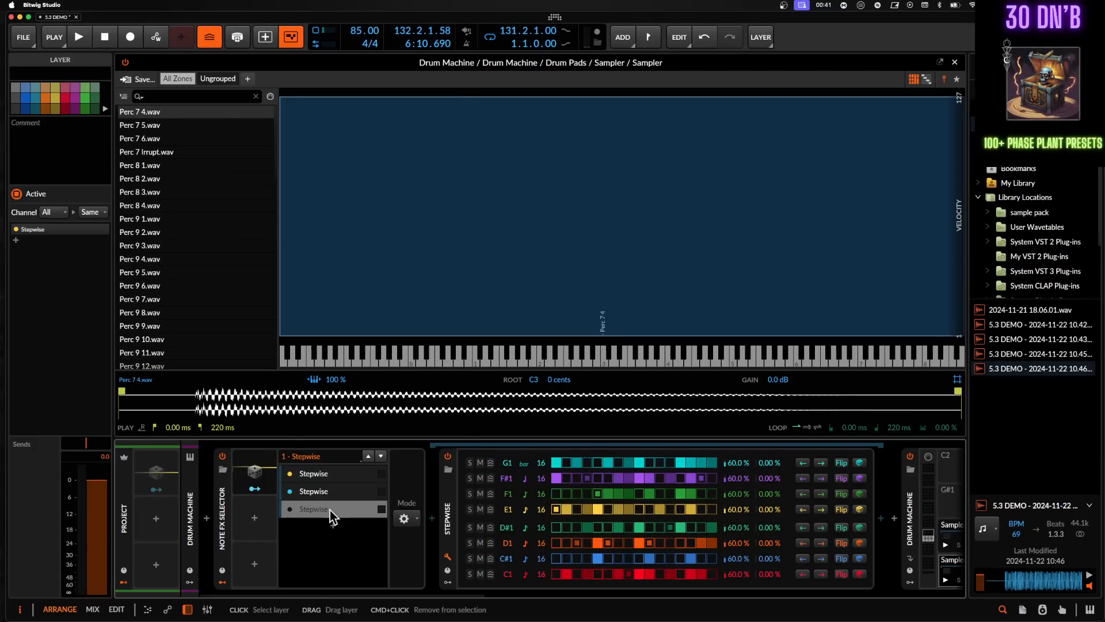
{"action": "left_click", "coordinate": [319, 475]}
{"action": "left_click", "coordinate": [322, 492]}
{"action": "left_click", "coordinate": [322, 509]}
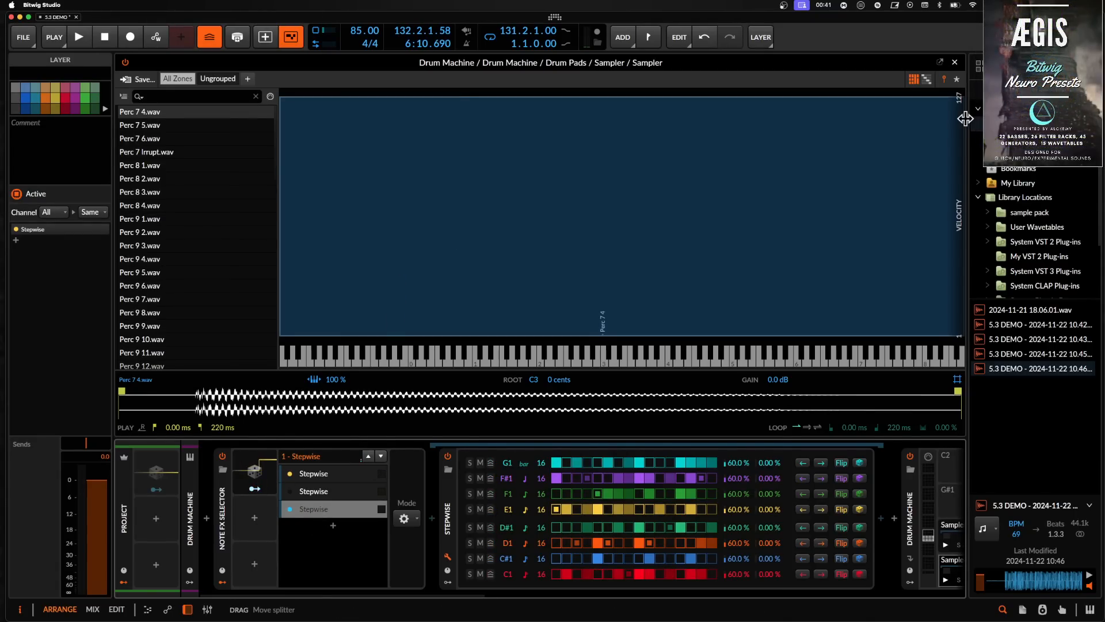
- Close the sampler editor, set the playhead at bar 131.2 and start playback
{"action": "left_click", "coordinate": [954, 62]}
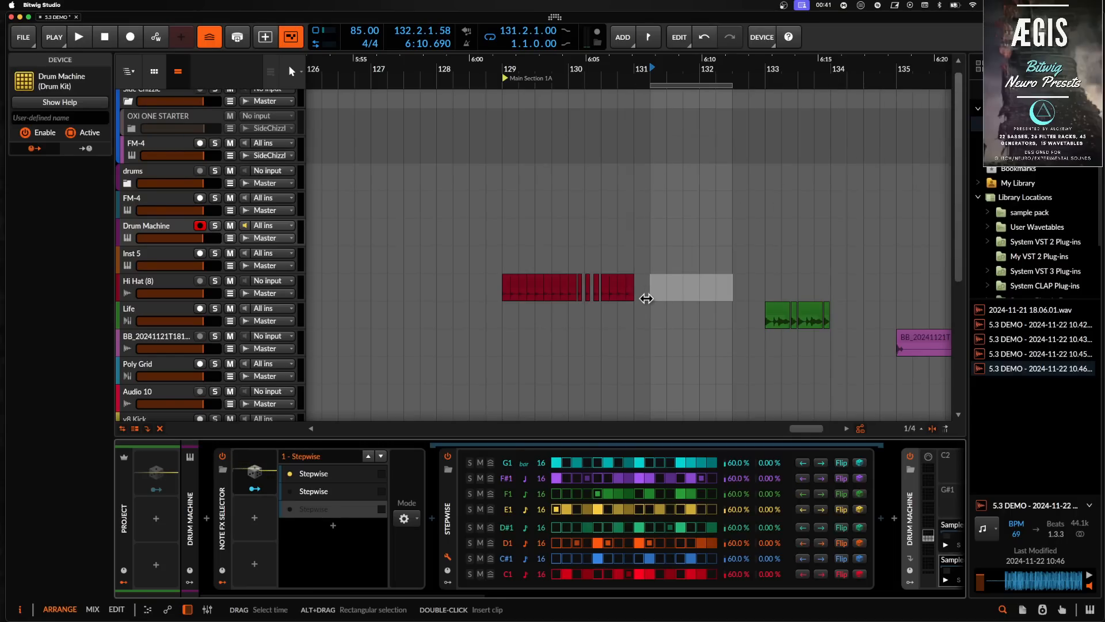
{"action": "left_click", "coordinate": [651, 320]}
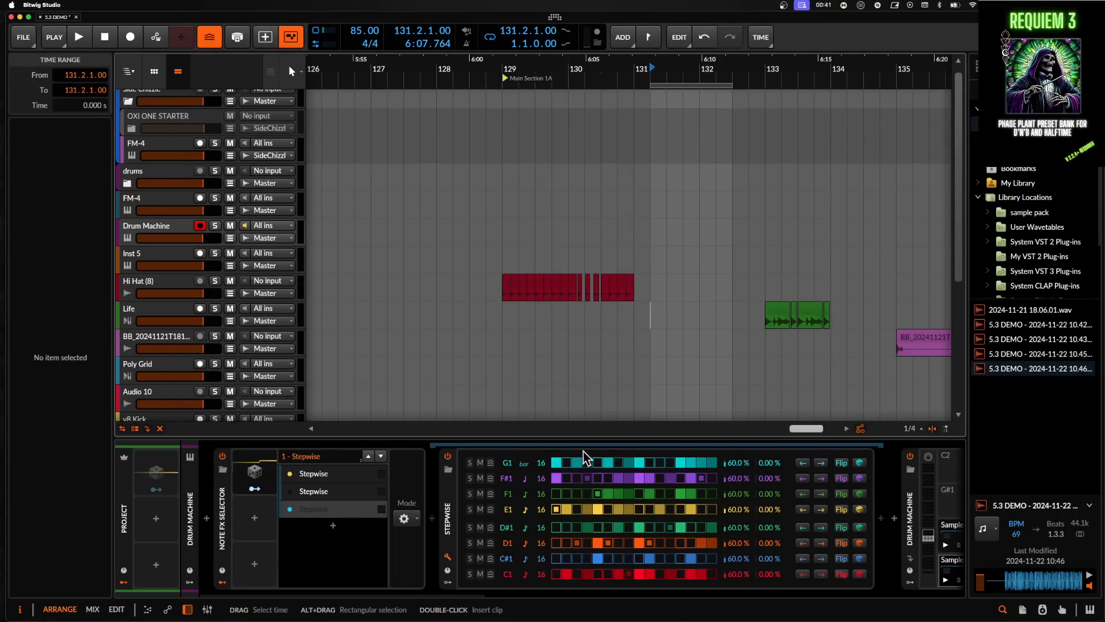
{"action": "scroll", "coordinate": [553, 524], "scroll_direction": "right", "scroll_amount": 2}
{"action": "scroll", "coordinate": [547, 529], "scroll_direction": "left", "scroll_amount": 1}
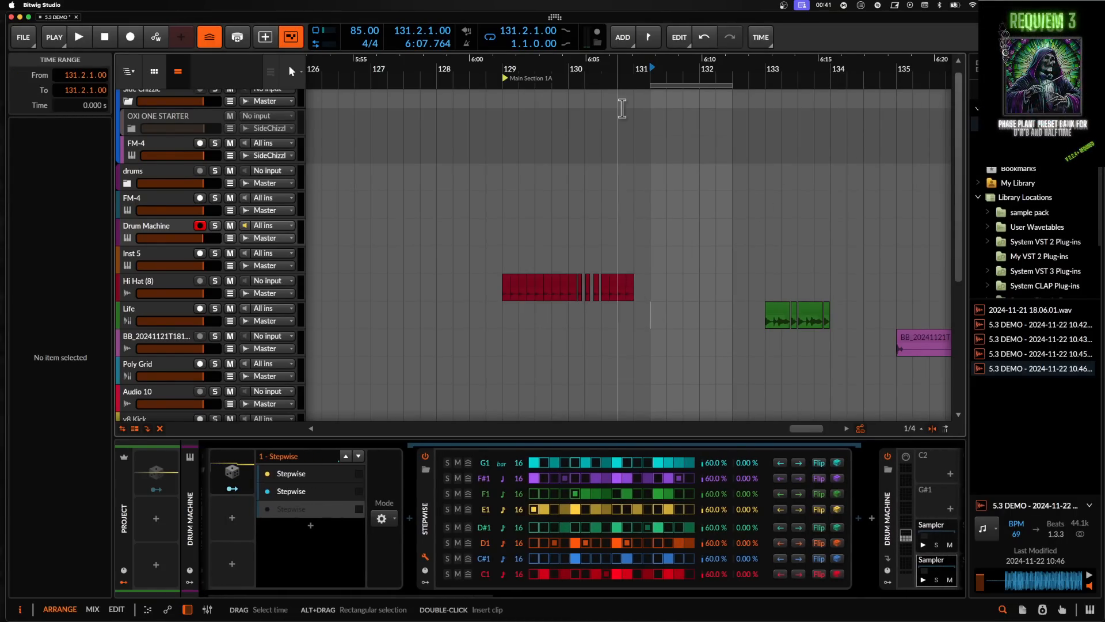
{"action": "left_click", "coordinate": [599, 34]}
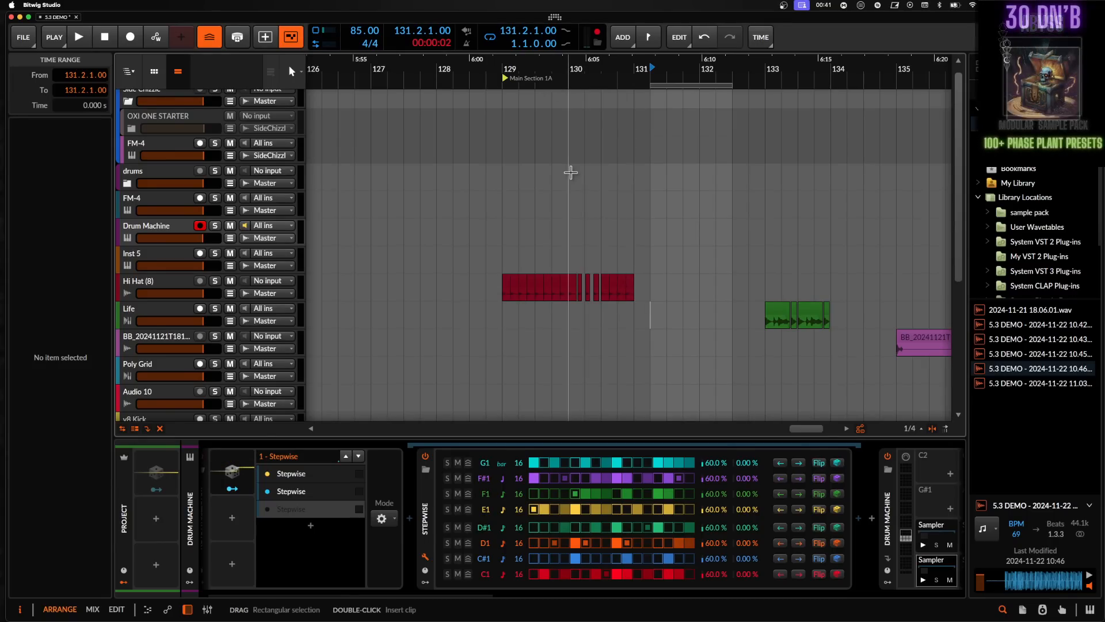
{"action": "key", "text": "space"}
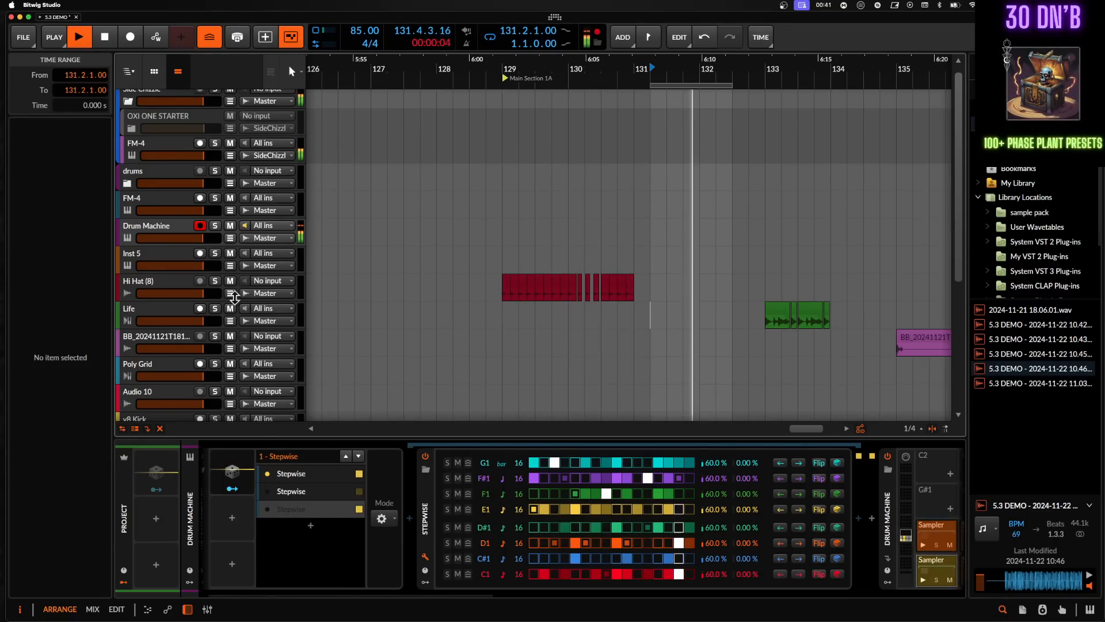
- Solo the Drum Machine track during playback
{"action": "left_click", "coordinate": [216, 230]}
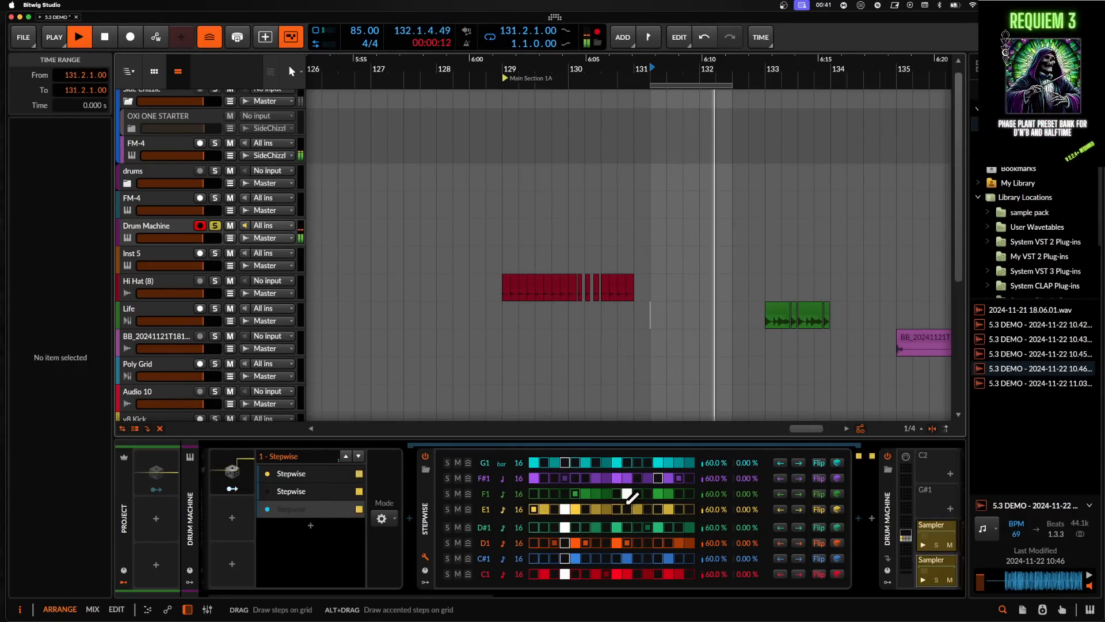
{"action": "scroll", "coordinate": [627, 500], "scroll_direction": "right", "scroll_amount": 3}
{"action": "scroll", "coordinate": [626, 506], "scroll_direction": "left", "scroll_amount": 3}
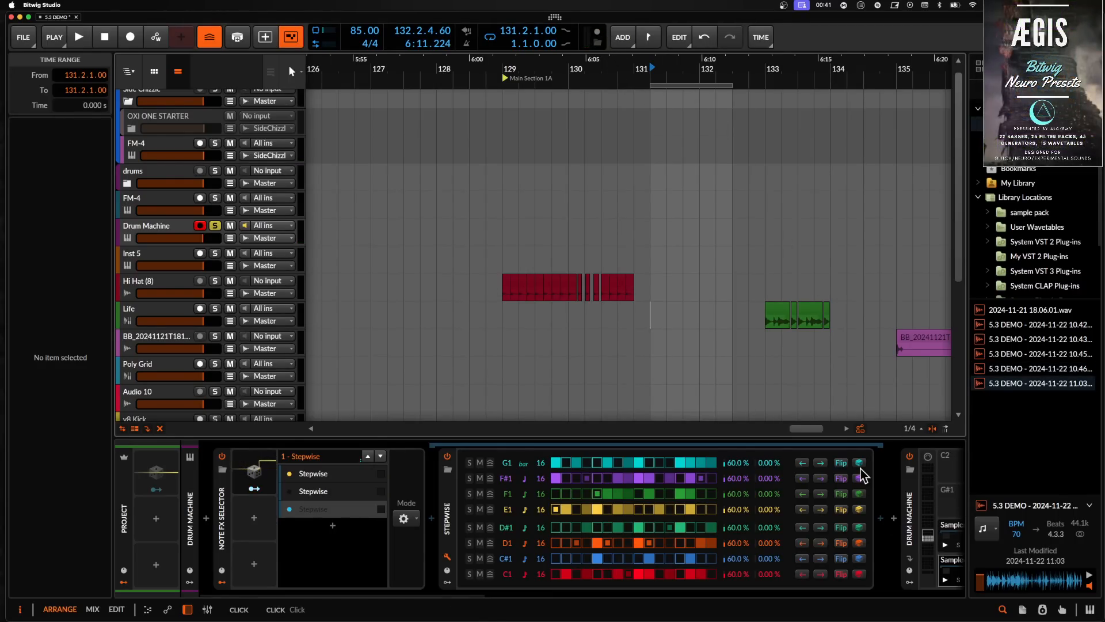
- Import the 5.3 DEMO recording from the browser onto the Audio 10 track around bar 143
{"action": "scroll", "coordinate": [779, 365], "scroll_direction": "down", "scroll_amount": 6}
{"action": "scroll", "coordinate": [779, 365], "scroll_direction": "down", "scroll_amount": 2}
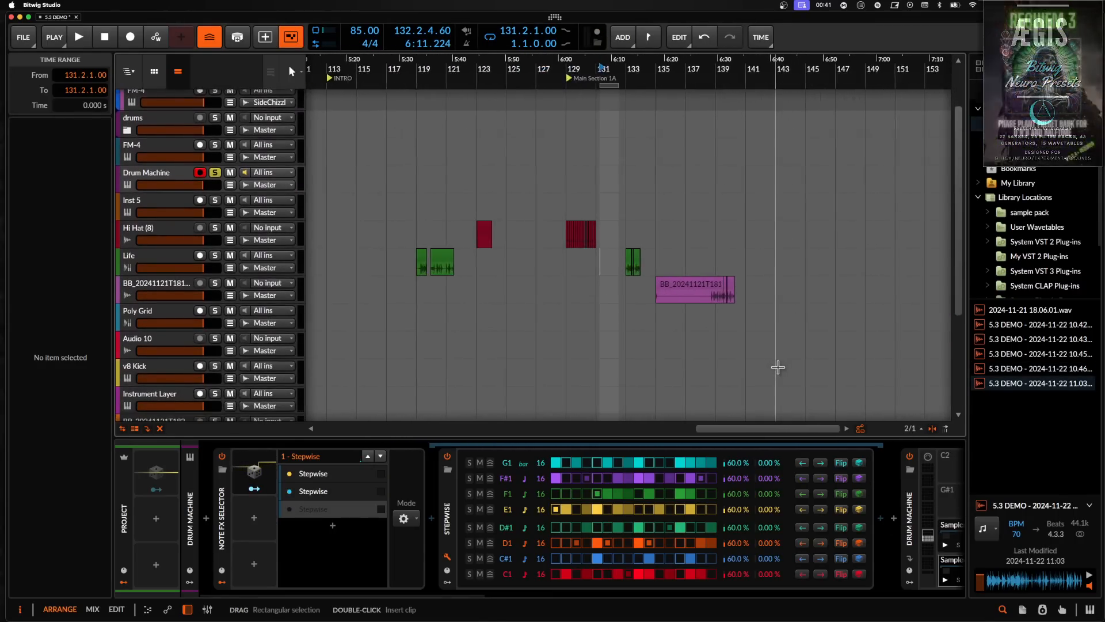
{"action": "scroll", "coordinate": [778, 366], "scroll_direction": "down", "scroll_amount": 3}
{"action": "scroll", "coordinate": [778, 367], "scroll_direction": "right", "scroll_amount": 2}
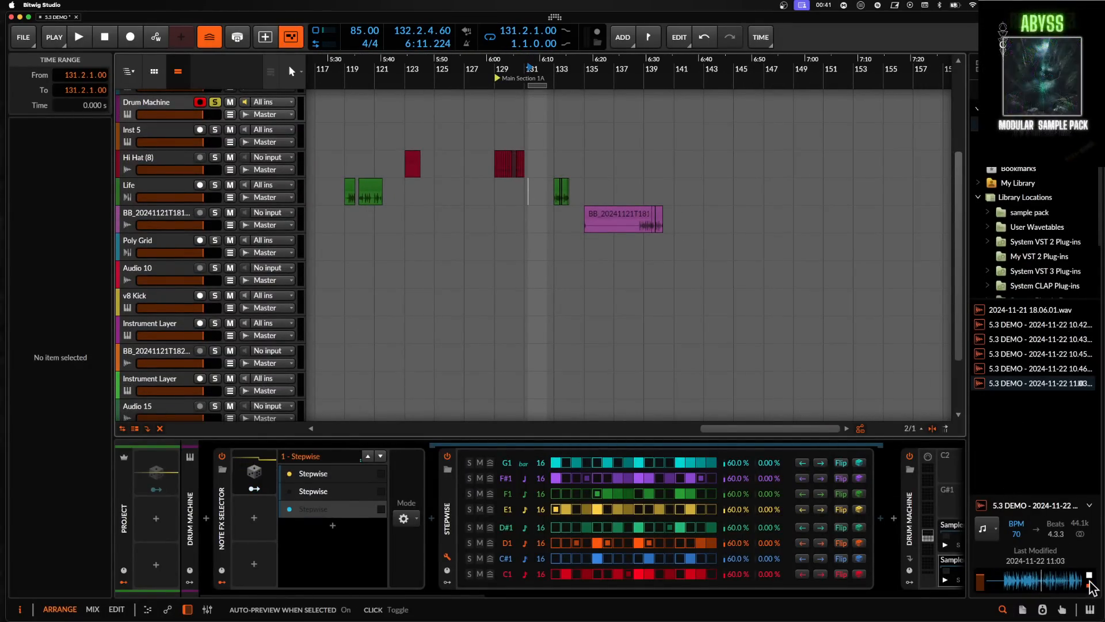
{"action": "left_click_drag", "start_coordinate": [1057, 383], "coordinate": [708, 276]}
{"action": "scroll", "coordinate": [140, 247], "scroll_direction": "up", "scroll_amount": 5}
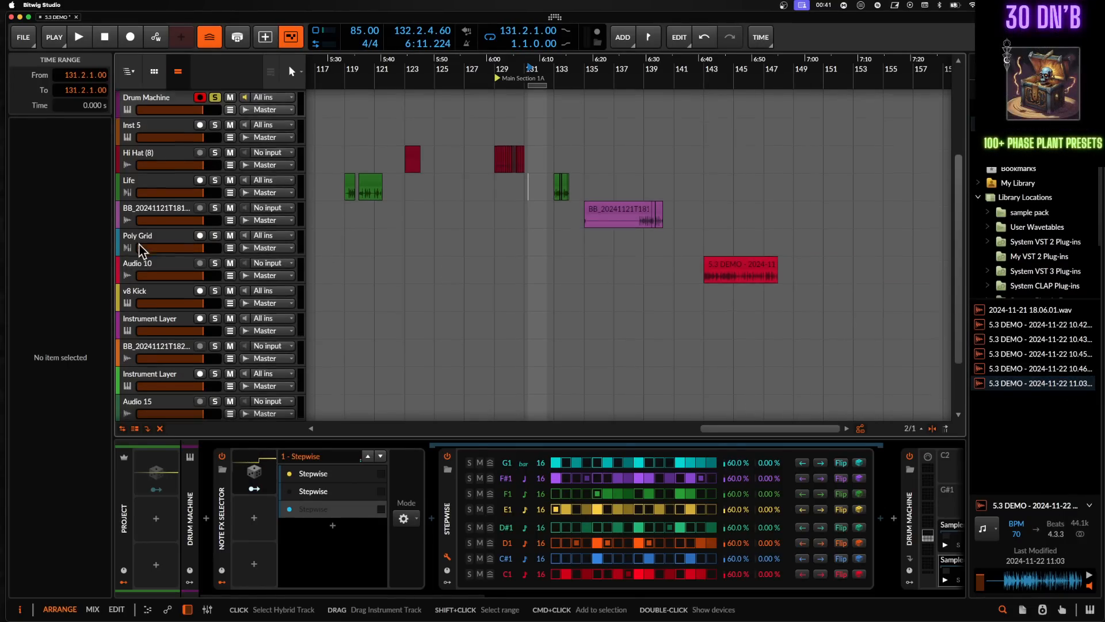
- Open the Life track's plugin window, view its Edit page, and close it again
{"action": "left_click", "coordinate": [156, 321]}
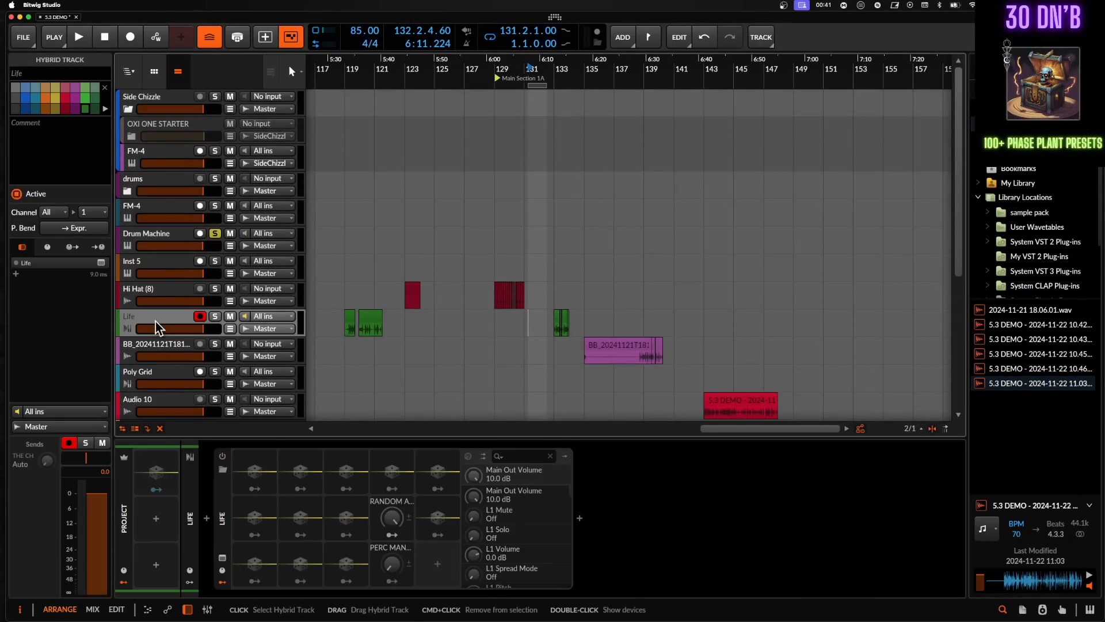
{"action": "left_click", "coordinate": [222, 457]}
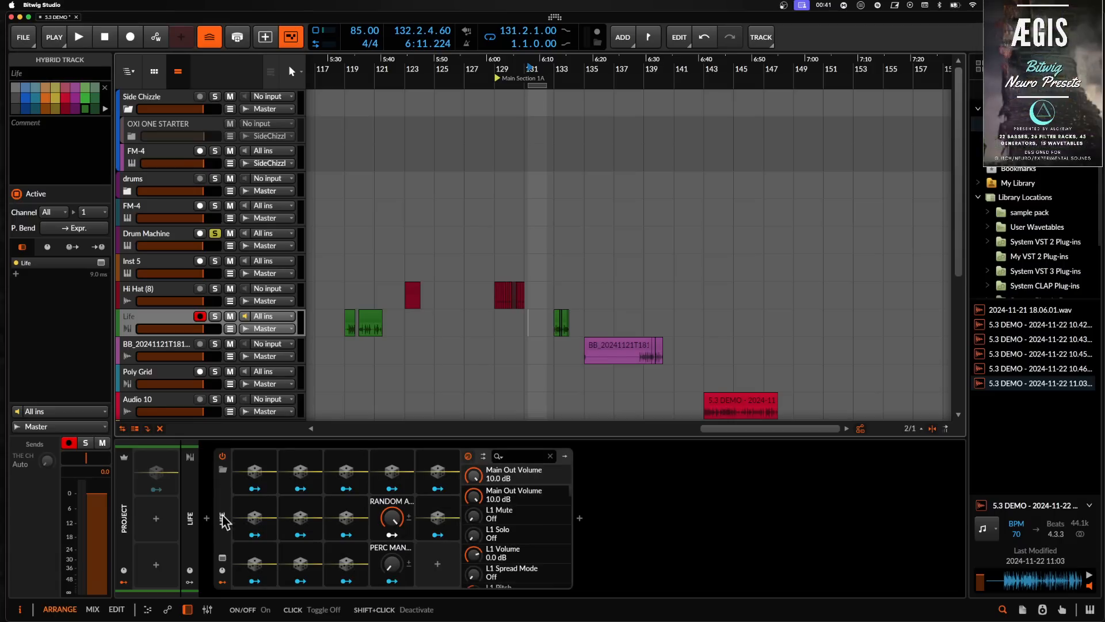
{"action": "left_click", "coordinate": [223, 557]}
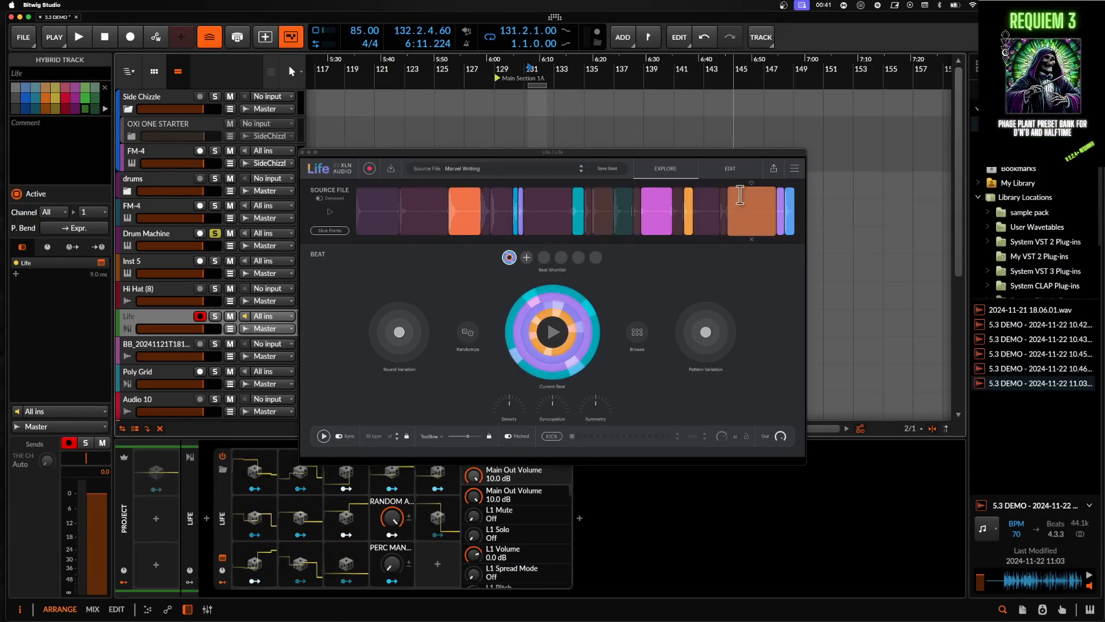
{"action": "left_click", "coordinate": [729, 169]}
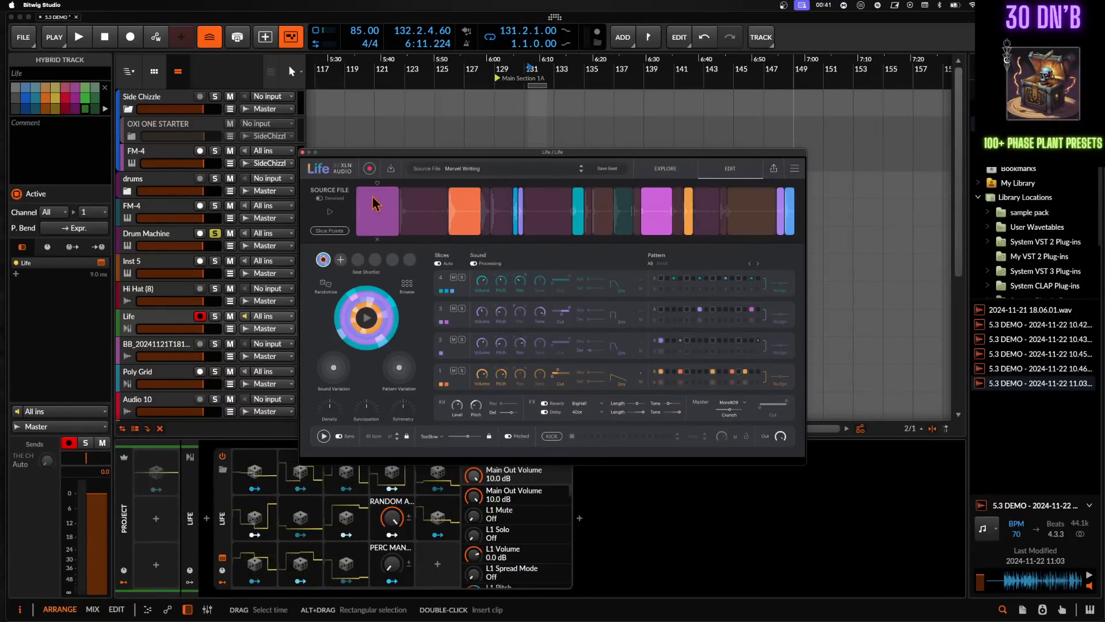
{"action": "left_click", "coordinate": [302, 152]}
{"action": "left_click", "coordinate": [226, 510]}
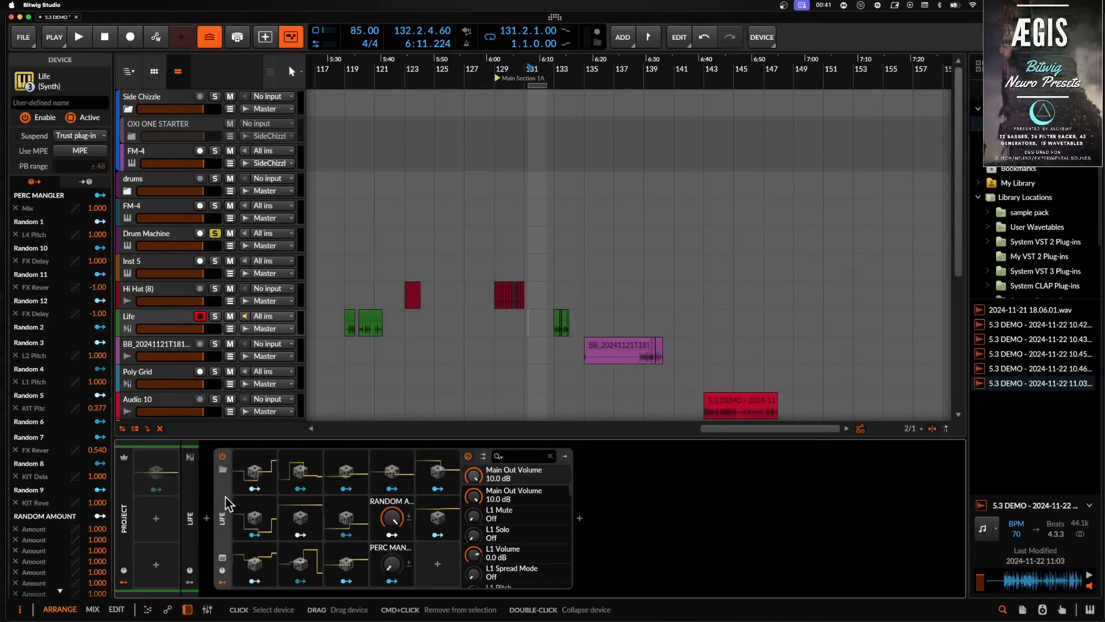
- Review the Drum Machine track's device chain, collapsing the Stepwise, Note FX Selector and Drum Machine devices
{"action": "left_click", "coordinate": [222, 456]}
{"action": "left_click", "coordinate": [154, 238]}
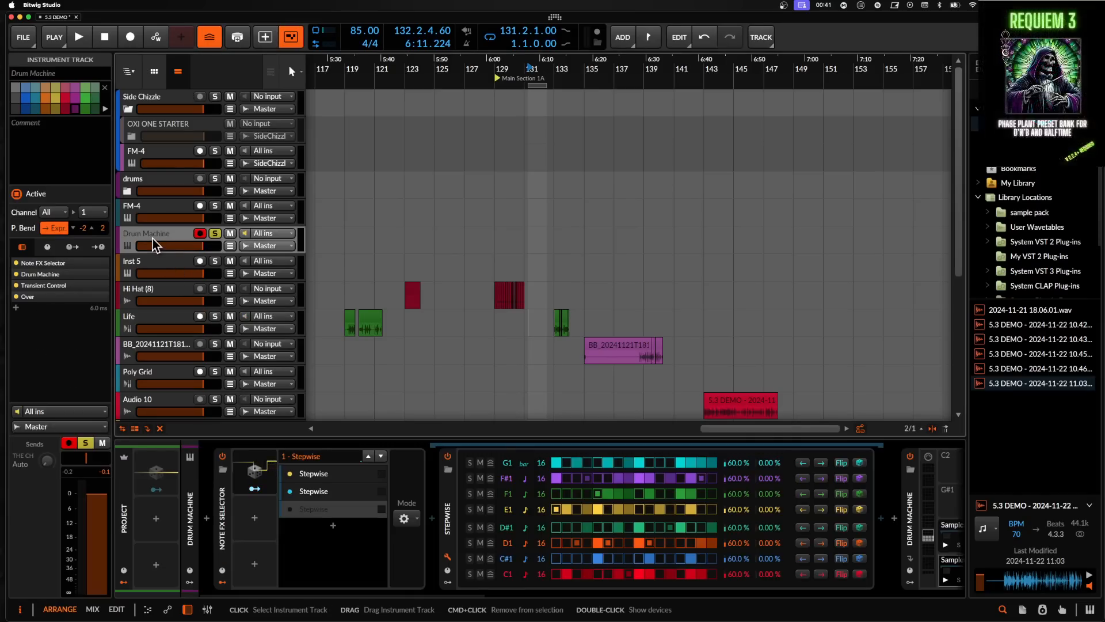
{"action": "scroll", "coordinate": [599, 516], "scroll_direction": "left", "scroll_amount": 5}
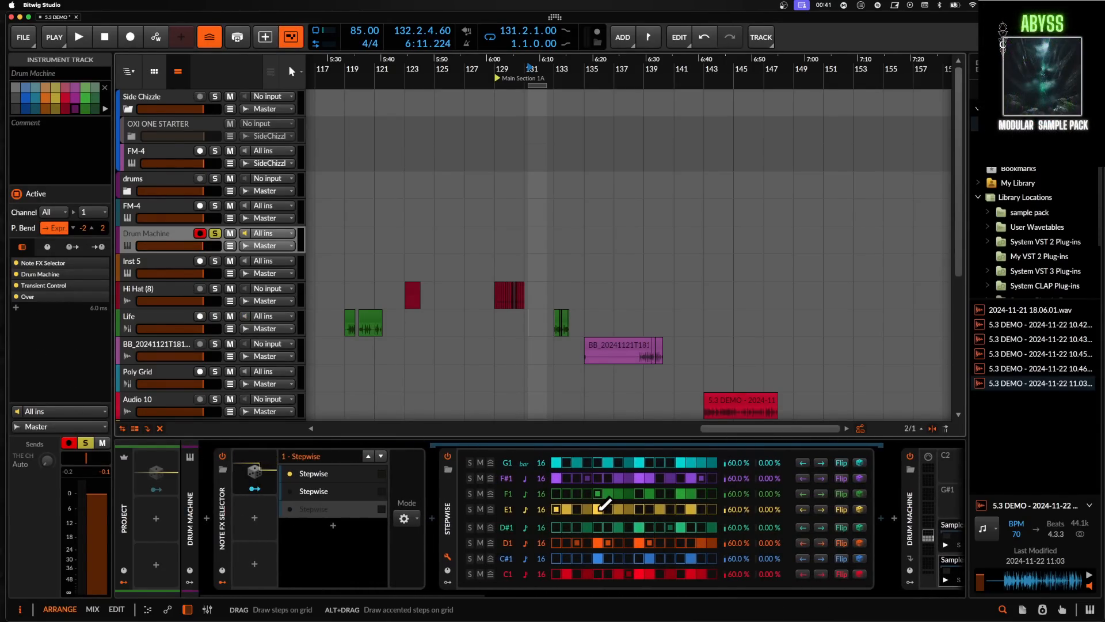
{"action": "double_click", "coordinate": [452, 497]}
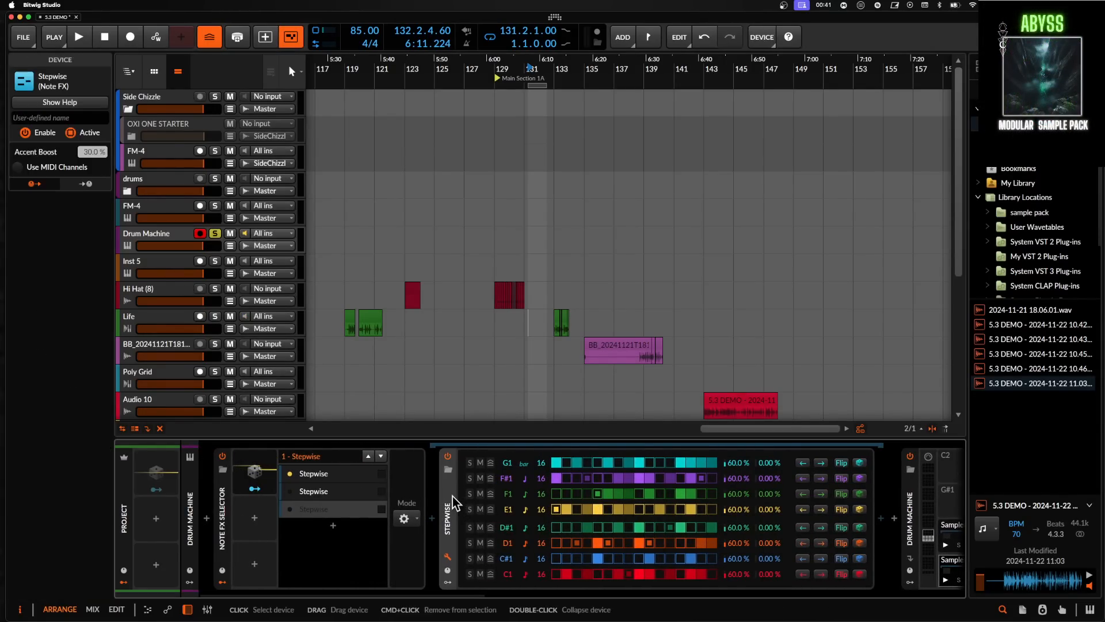
{"action": "double_click", "coordinate": [224, 498]}
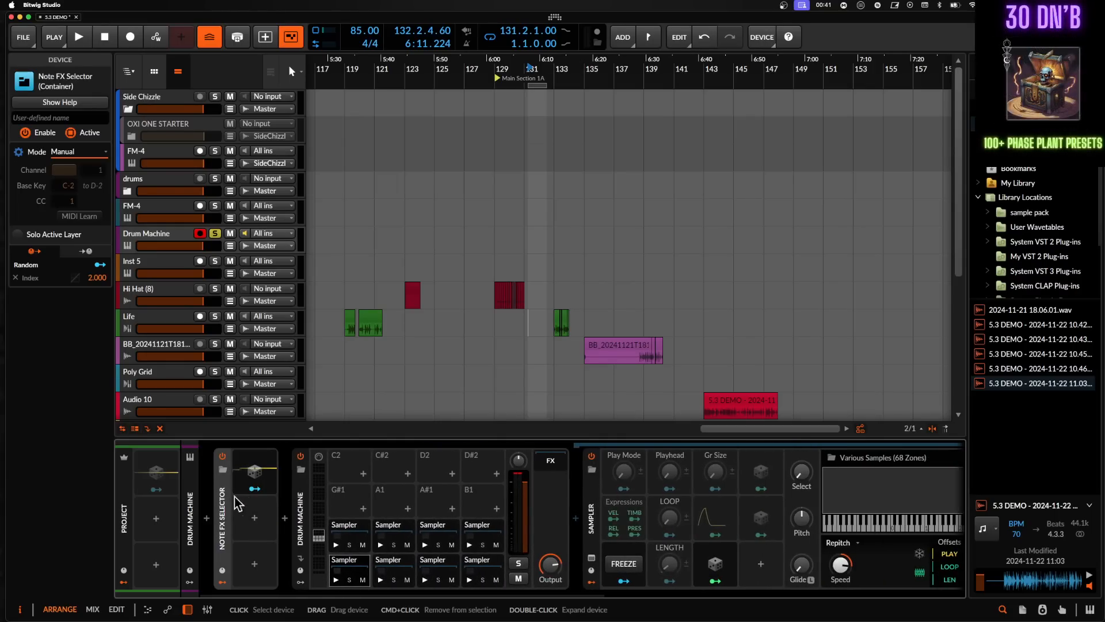
{"action": "double_click", "coordinate": [299, 507]}
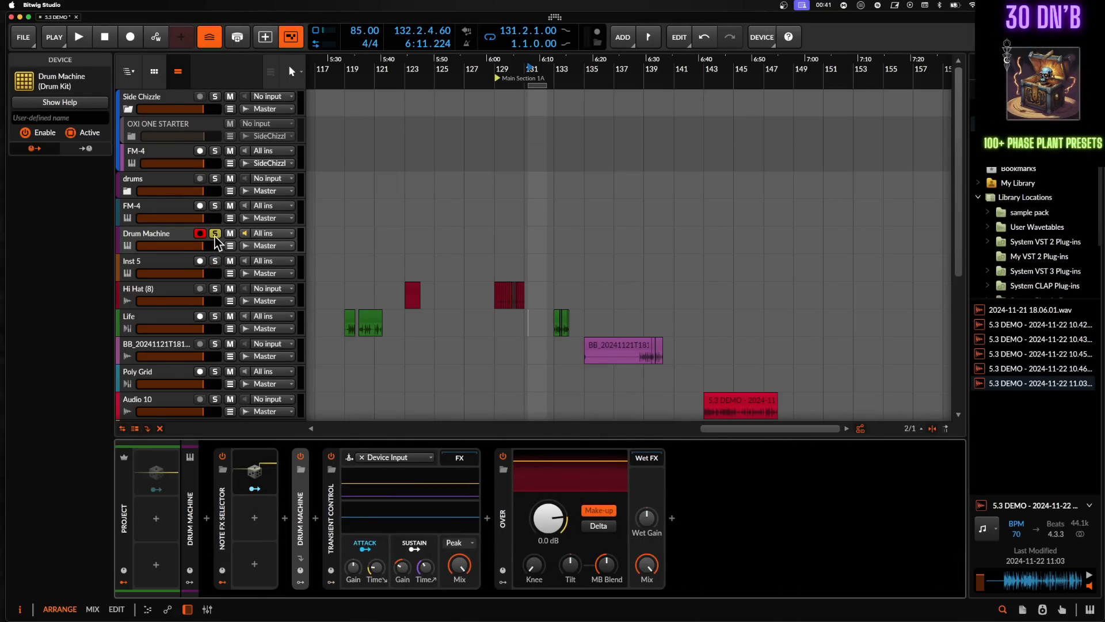
{"action": "left_click", "coordinate": [155, 240]}
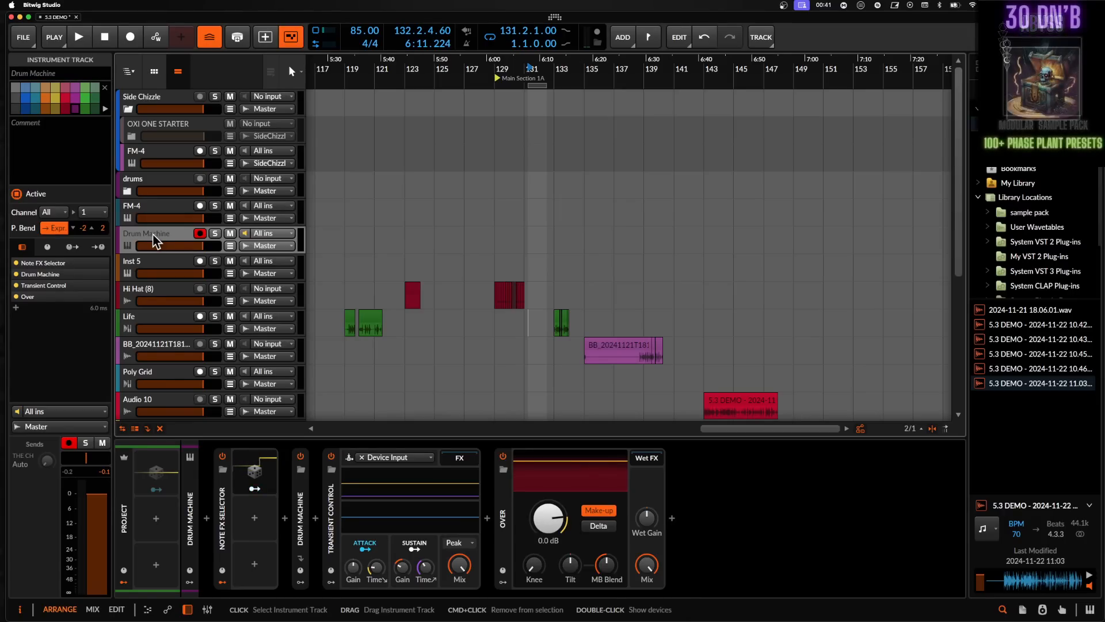
- Open the Poly Grid track's grid patch and inspect the Pitch Shift module
{"action": "left_click", "coordinate": [130, 384]}
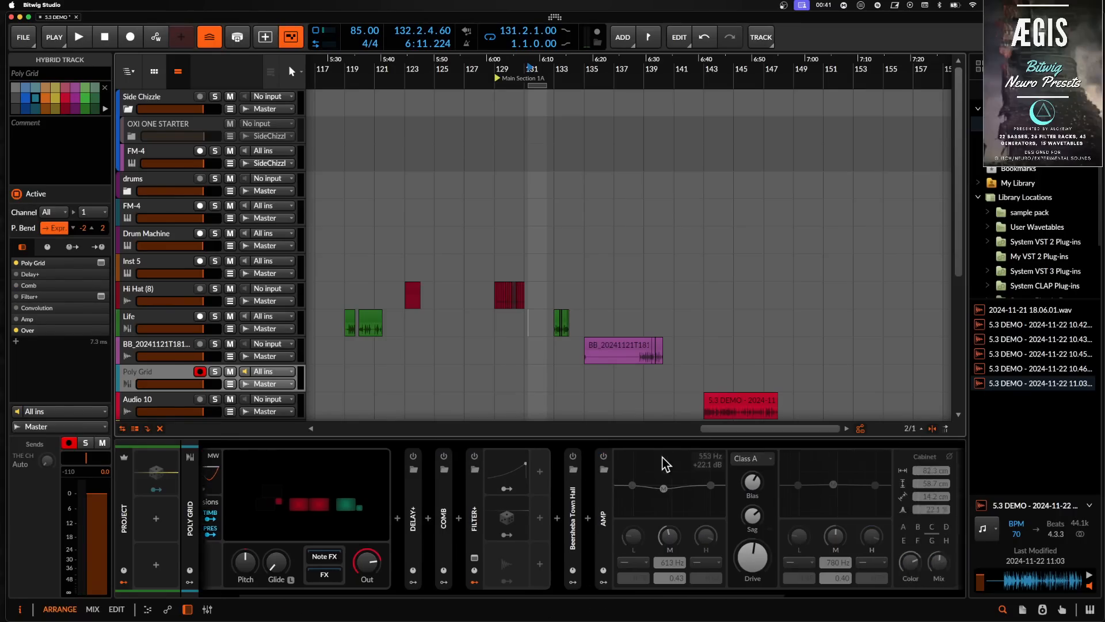
{"action": "scroll", "coordinate": [662, 460], "scroll_direction": "right", "scroll_amount": 5}
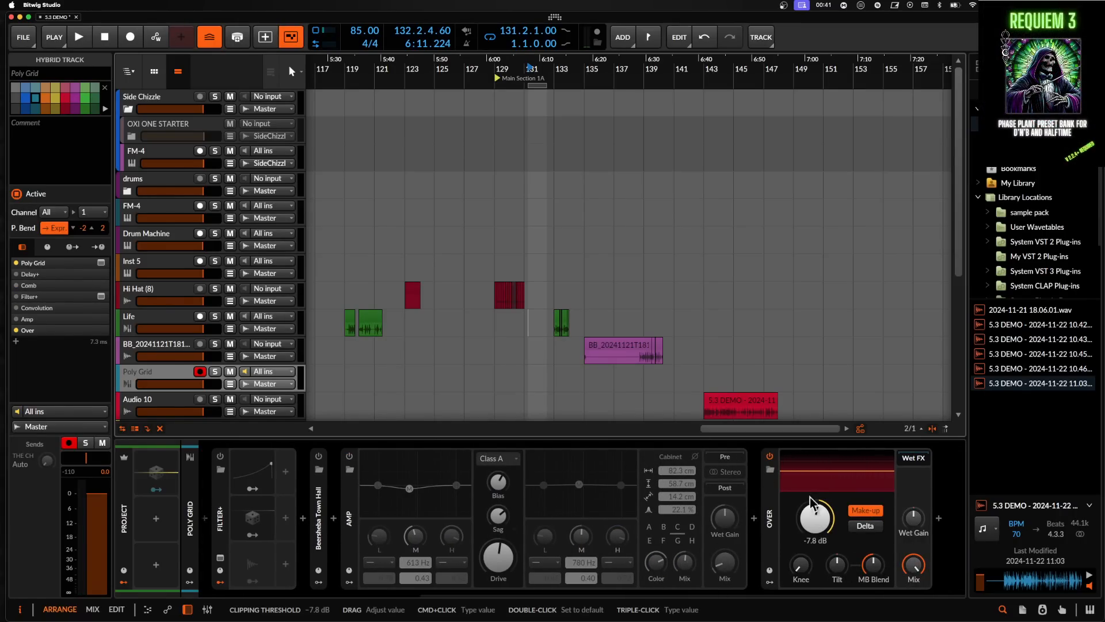
{"action": "scroll", "coordinate": [774, 467], "scroll_direction": "left", "scroll_amount": 5}
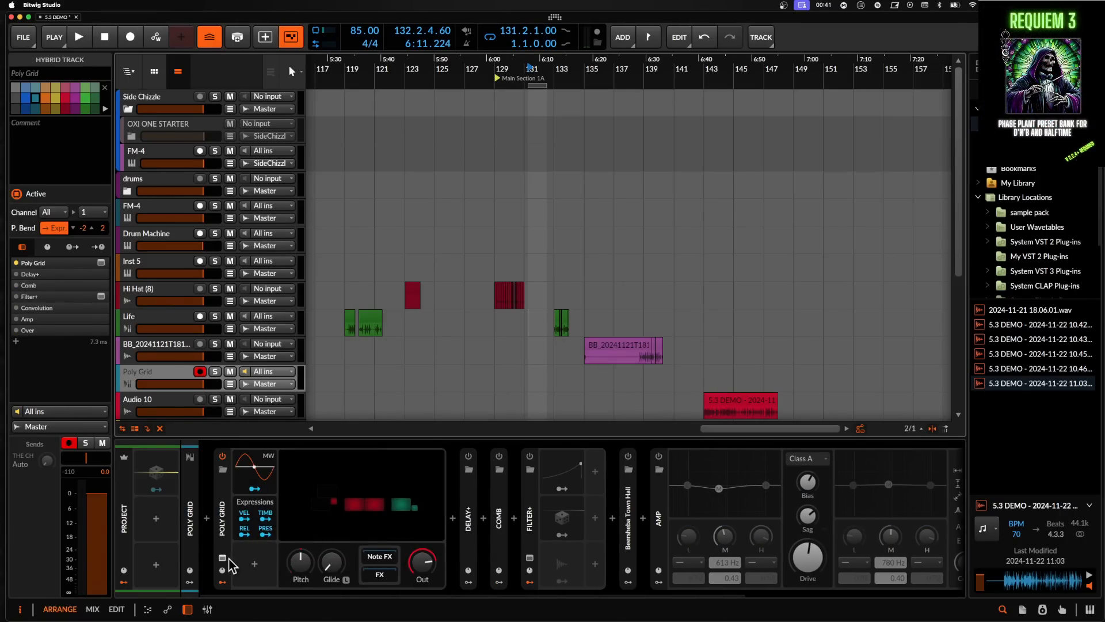
{"action": "left_click", "coordinate": [354, 507]}
{"action": "scroll", "coordinate": [474, 274], "scroll_direction": "down", "scroll_amount": 3}
{"action": "scroll", "coordinate": [474, 274], "scroll_direction": "up", "scroll_amount": 2}
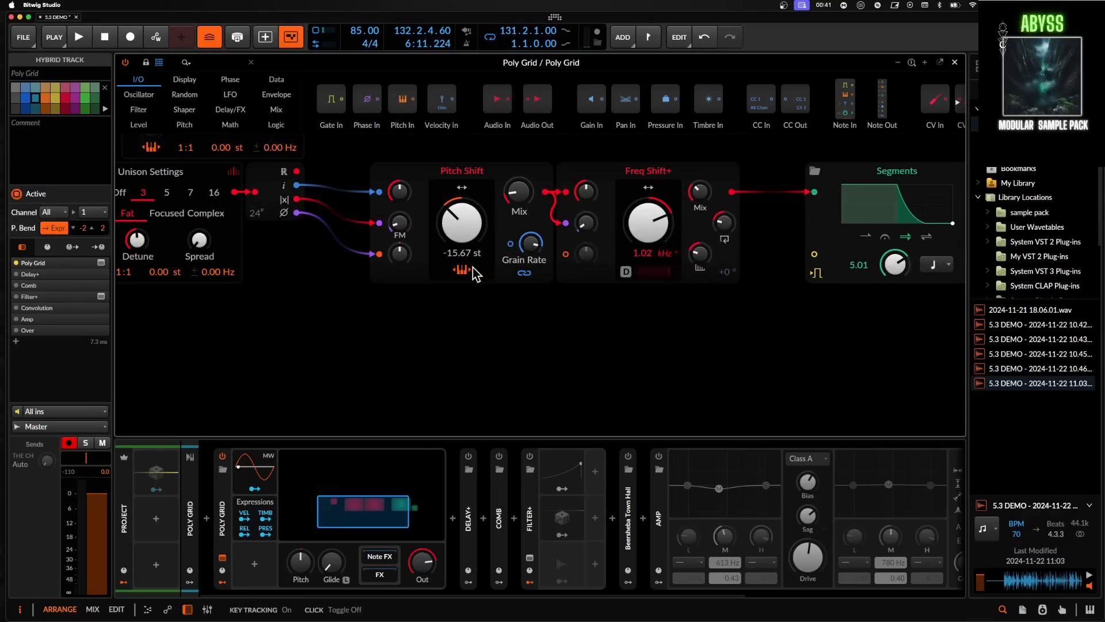
{"action": "scroll", "coordinate": [474, 274], "scroll_direction": "up", "scroll_amount": 2}
{"action": "scroll", "coordinate": [474, 274], "scroll_direction": "up", "scroll_amount": 2}
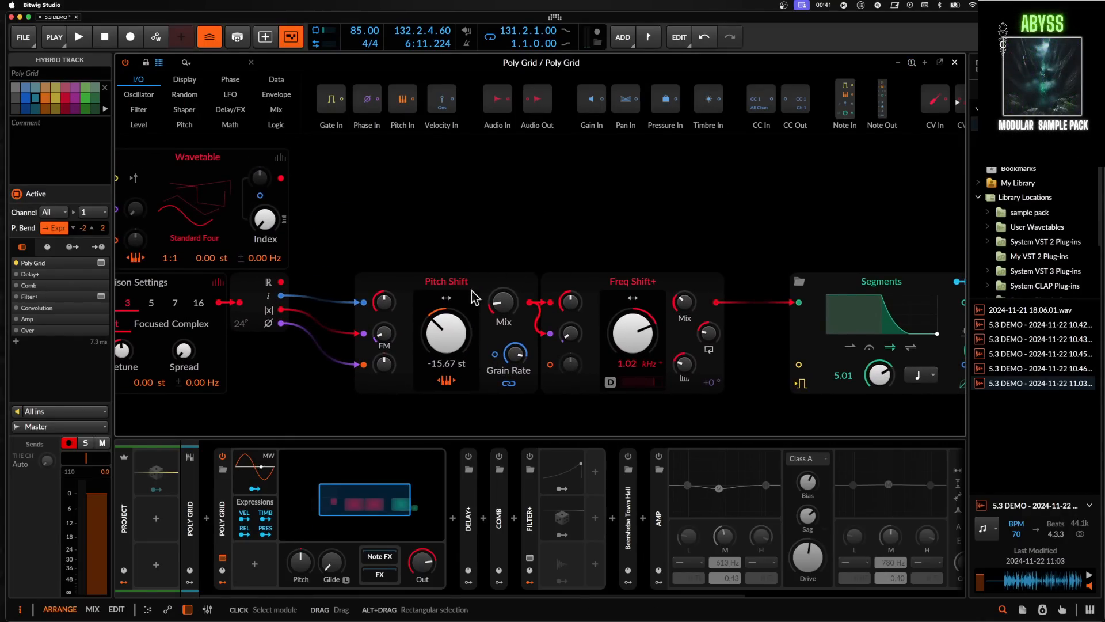
{"action": "left_click", "coordinate": [403, 282]}
{"action": "scroll", "coordinate": [400, 280], "scroll_direction": "up", "scroll_amount": 3}
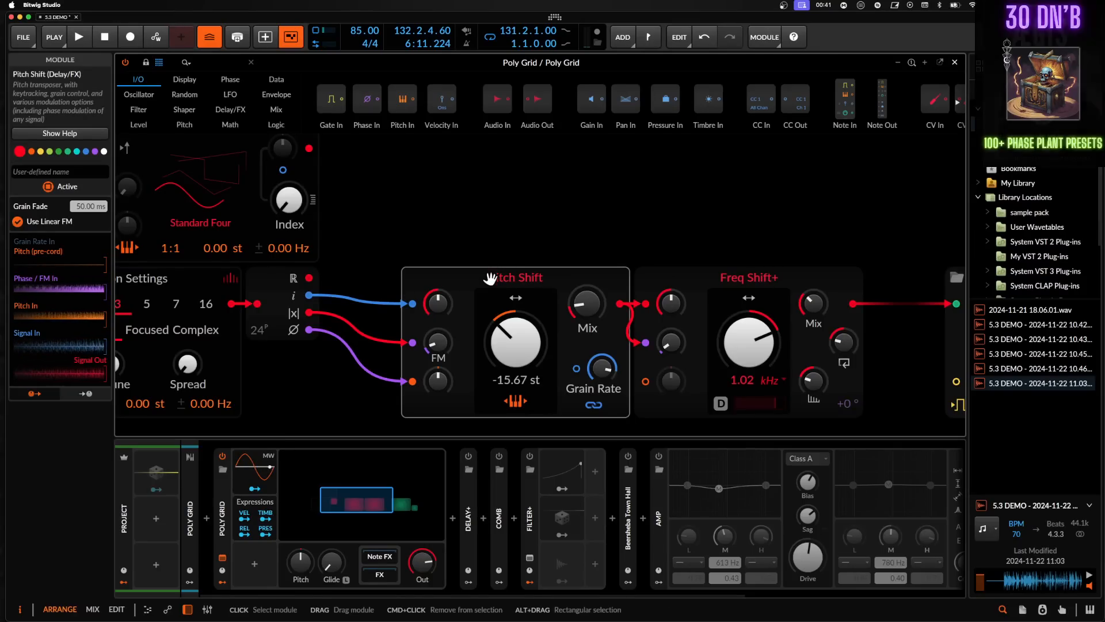
{"action": "scroll", "coordinate": [455, 299], "scroll_direction": "down", "scroll_amount": 3}
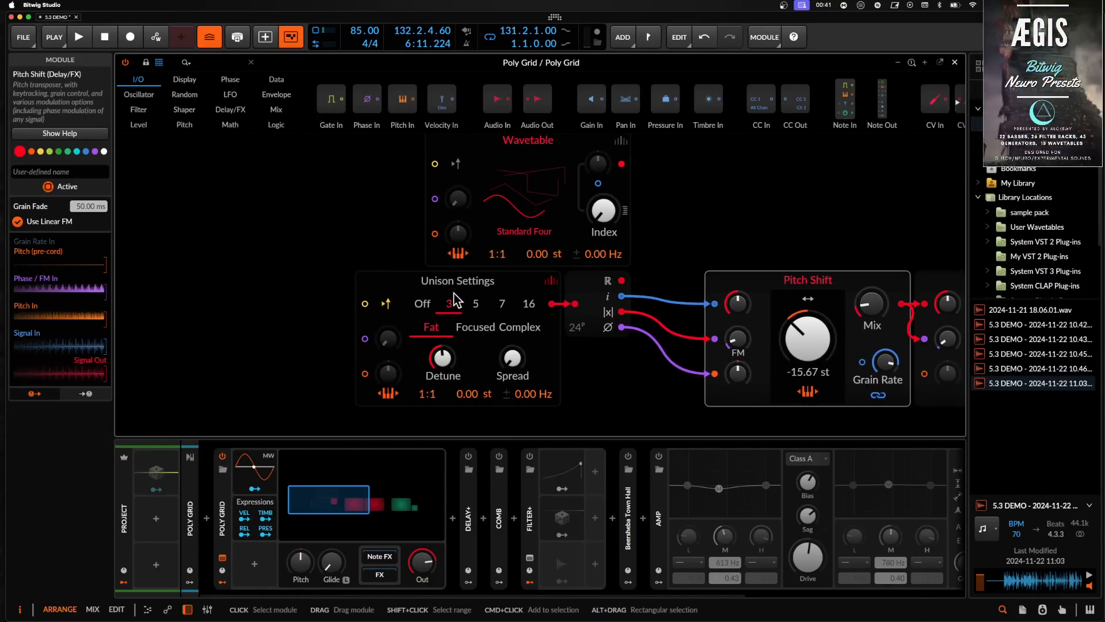
{"action": "scroll", "coordinate": [668, 294], "scroll_direction": "right", "scroll_amount": 3}
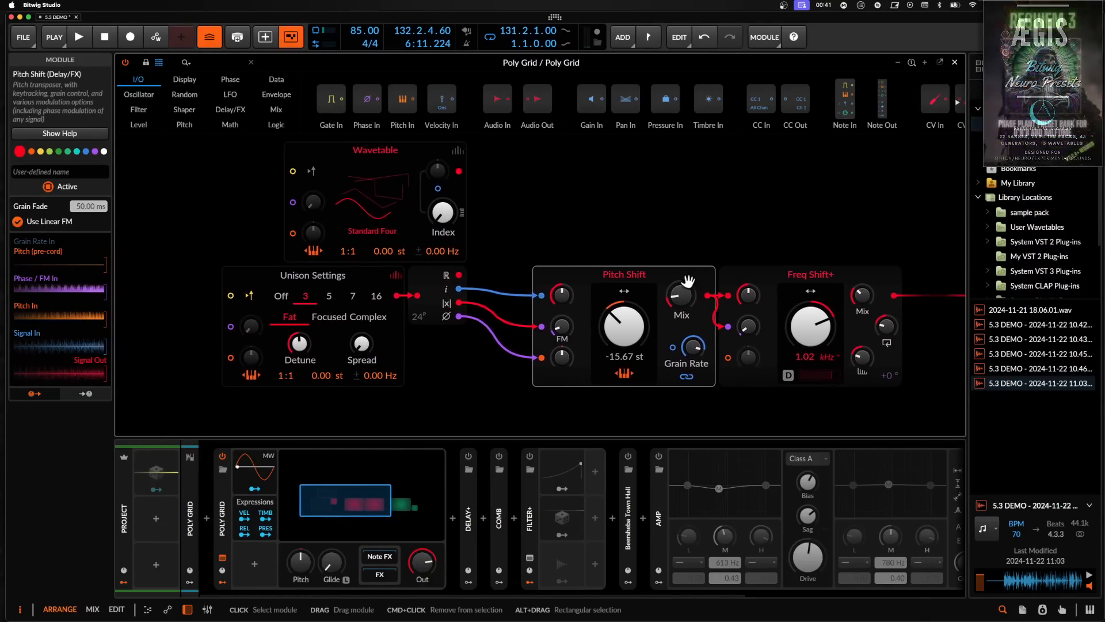
- Bypass the Dome module between Unison Settings and Pitch Shift
{"action": "left_click", "coordinate": [433, 284]}
{"action": "key", "text": "alt+a"}
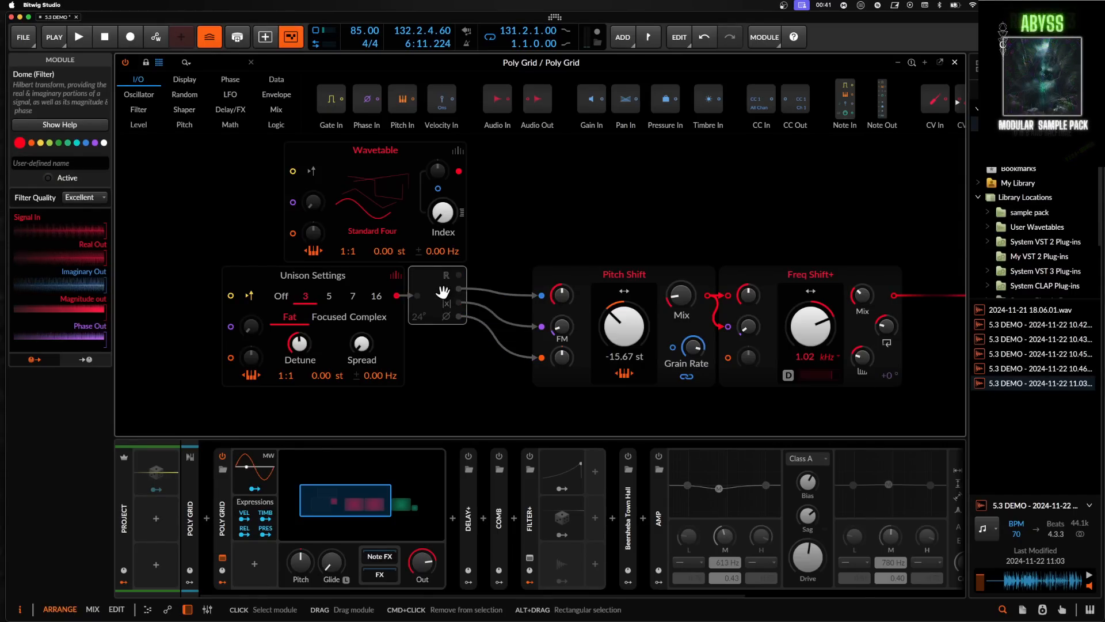
{"action": "key", "text": "alt+a"}
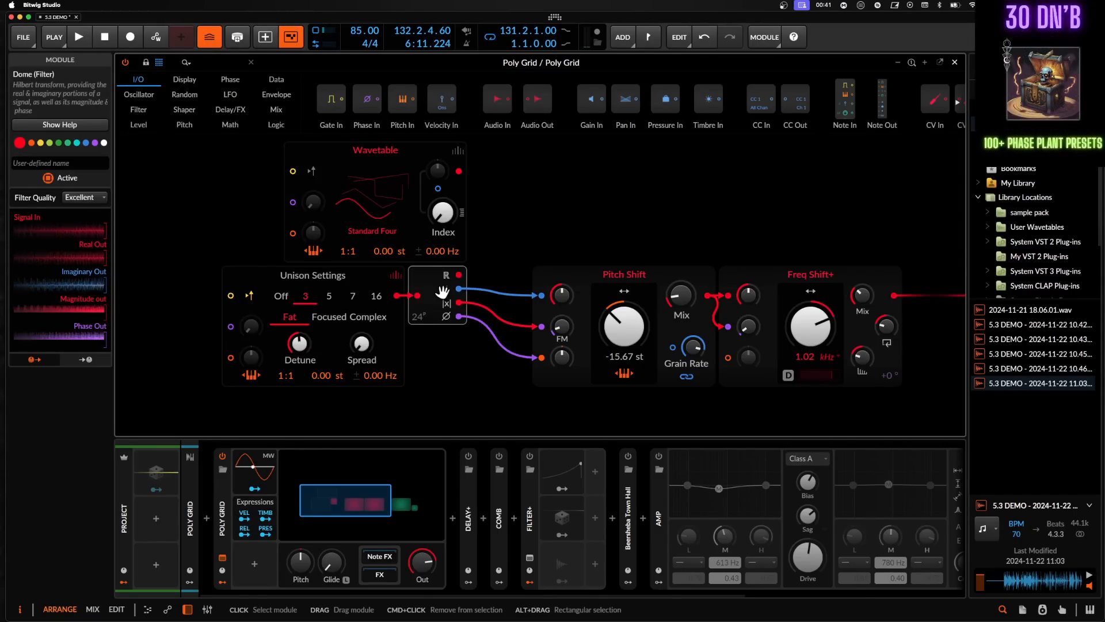
{"action": "key", "text": "alt+a"}
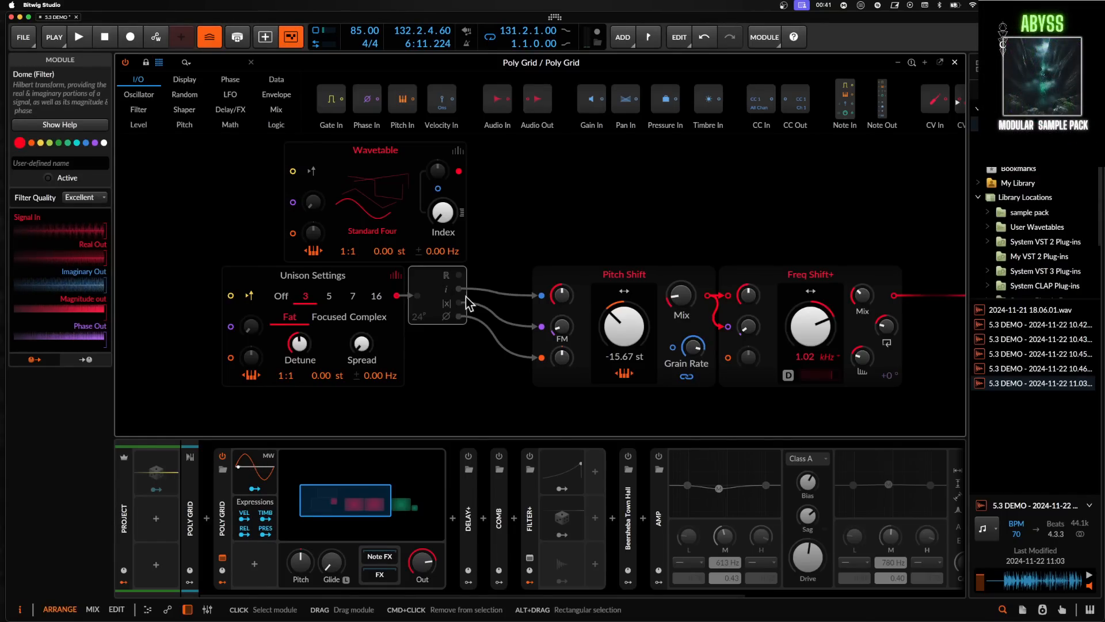
- Patch the Wavetable oscillator's output into the Pitch Shift module's FM input
{"action": "left_click", "coordinate": [586, 281]}
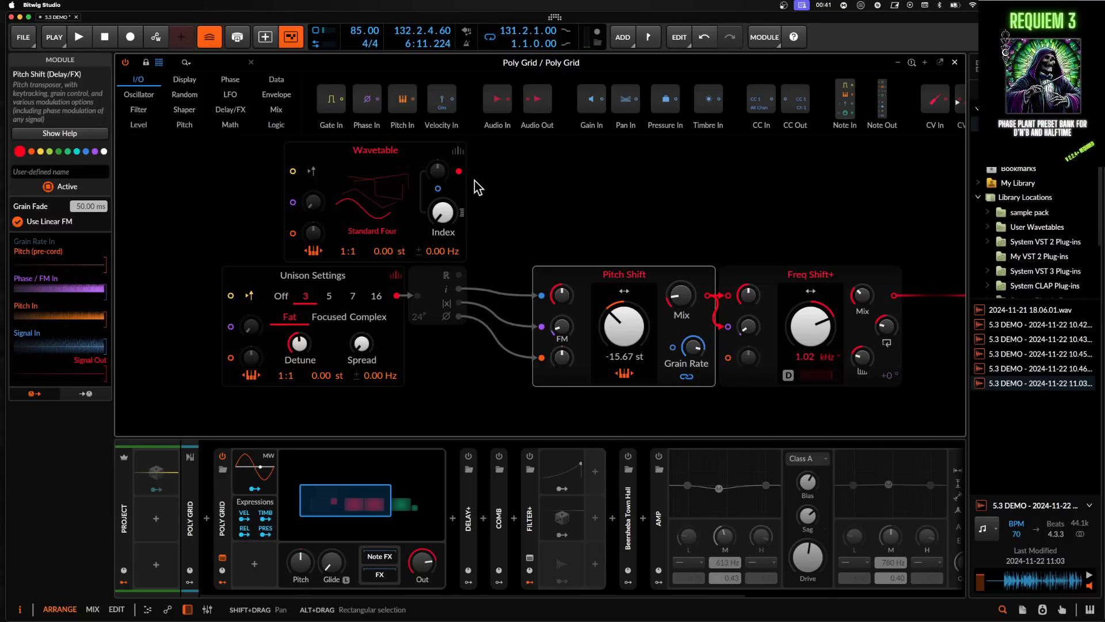
{"action": "left_click_drag", "start_coordinate": [459, 171], "coordinate": [562, 326]}
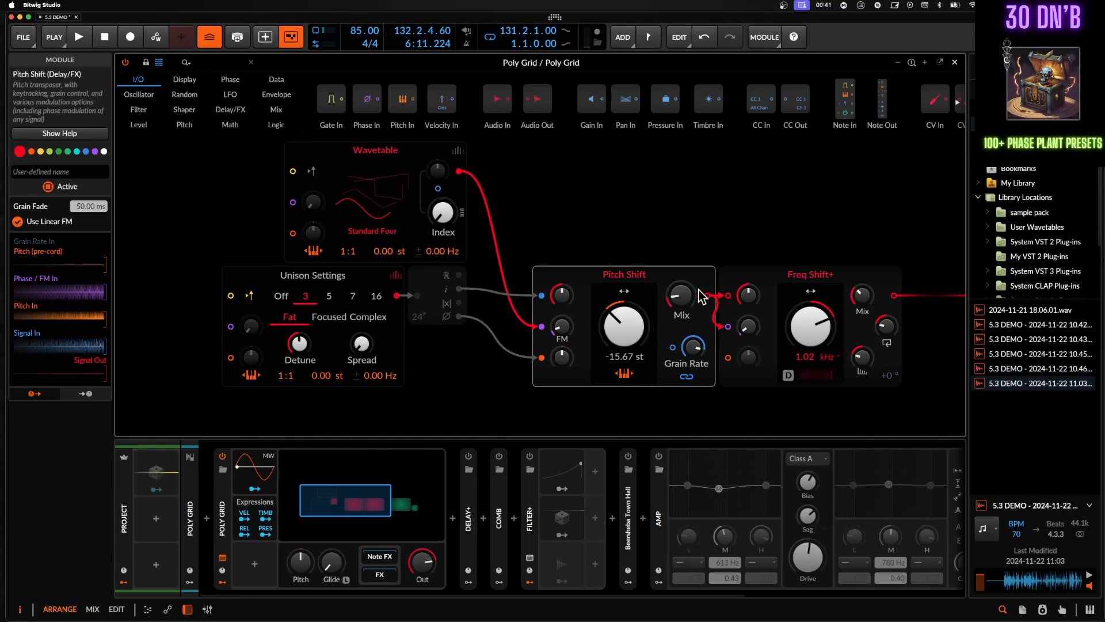
{"action": "scroll", "coordinate": [859, 293], "scroll_direction": "right", "scroll_amount": 6}
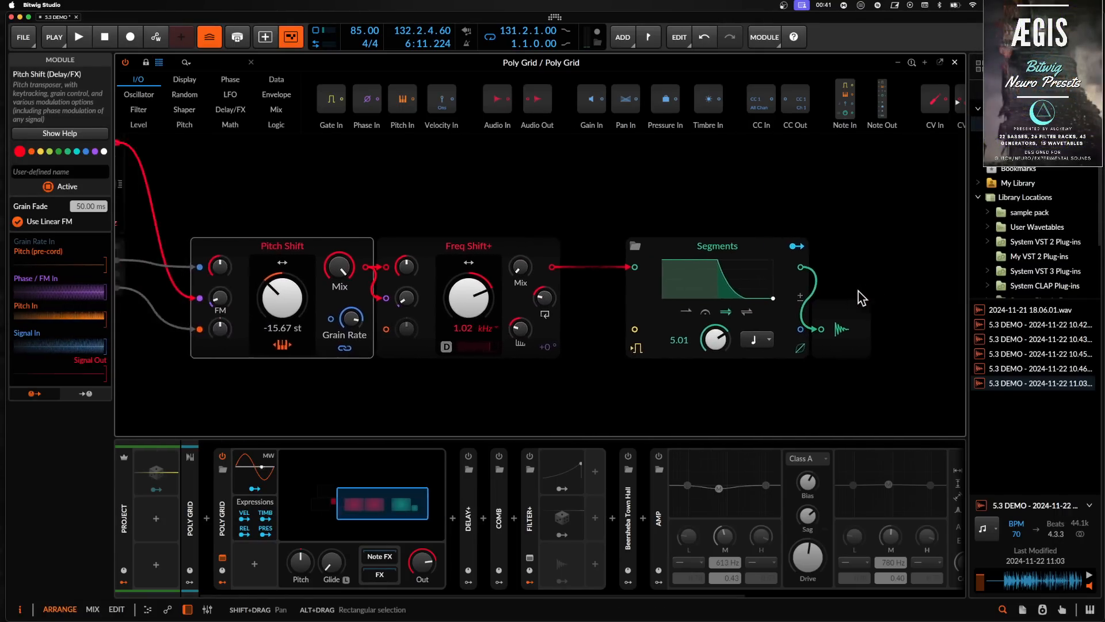
{"action": "scroll", "coordinate": [862, 298], "scroll_direction": "left", "scroll_amount": 5}
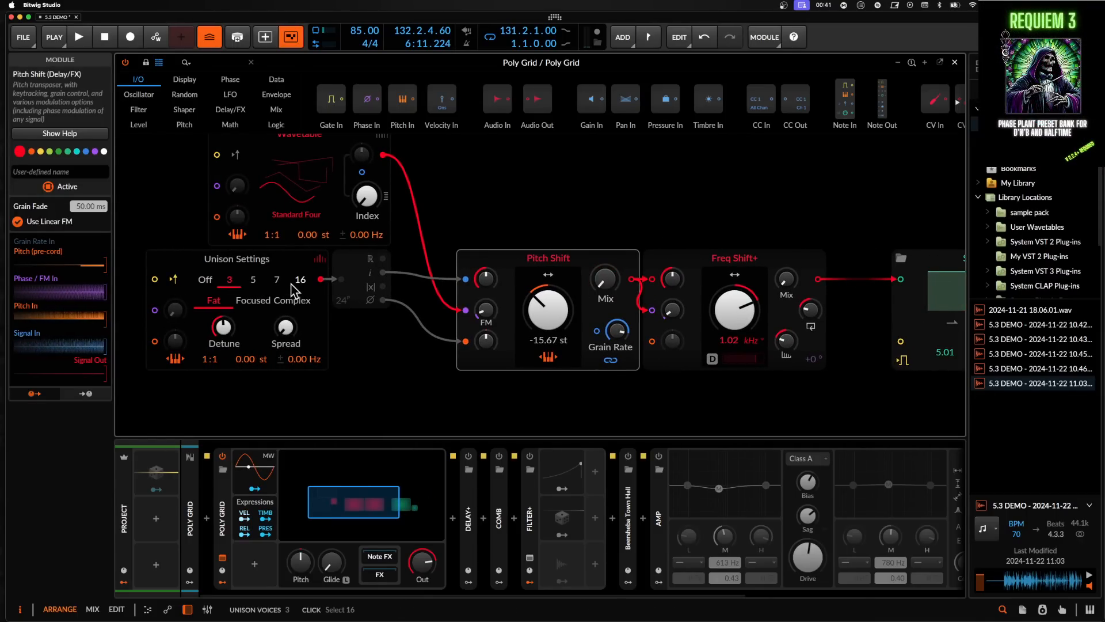
- Reopen the grid patch and bypass the Freq Shift+ module
{"action": "left_click", "coordinate": [954, 63]}
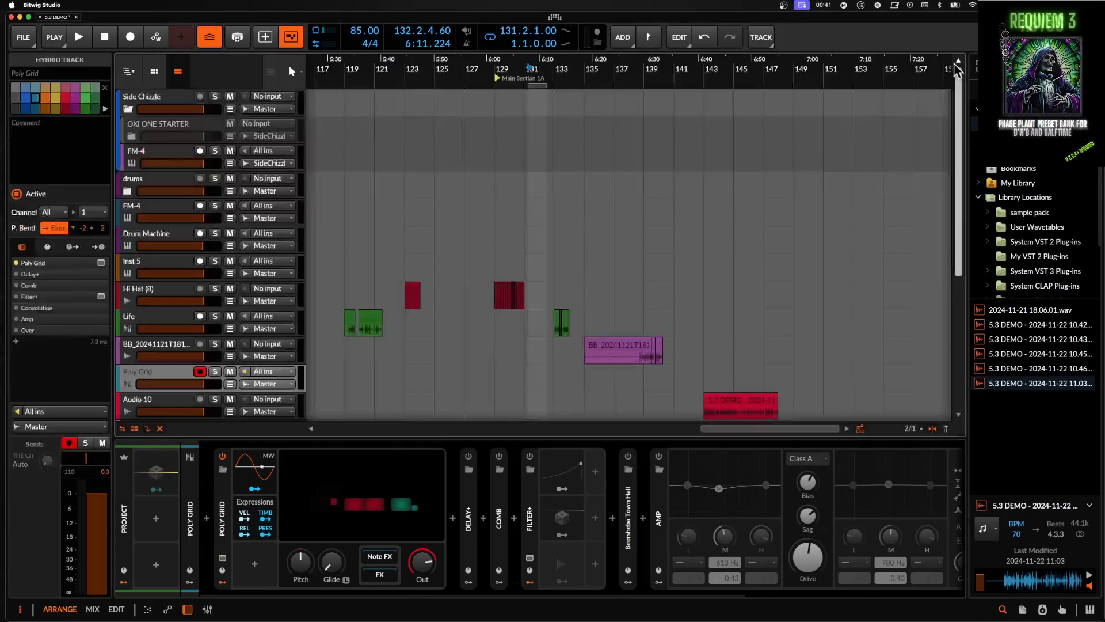
{"action": "scroll", "coordinate": [566, 509], "scroll_direction": "right", "scroll_amount": 2}
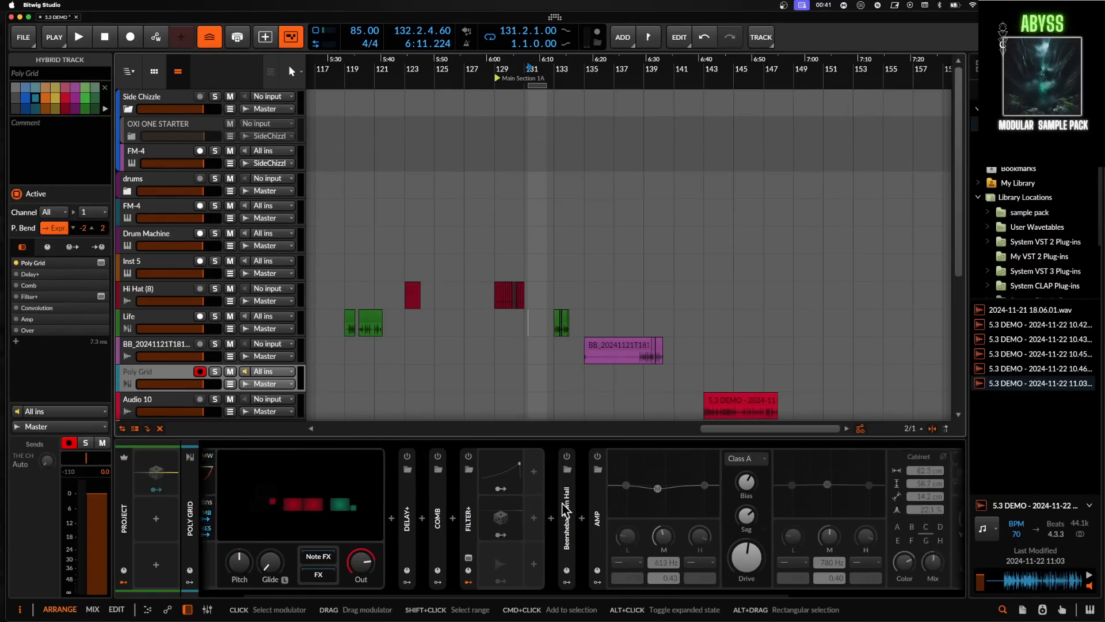
{"action": "scroll", "coordinate": [564, 510], "scroll_direction": "left", "scroll_amount": 2}
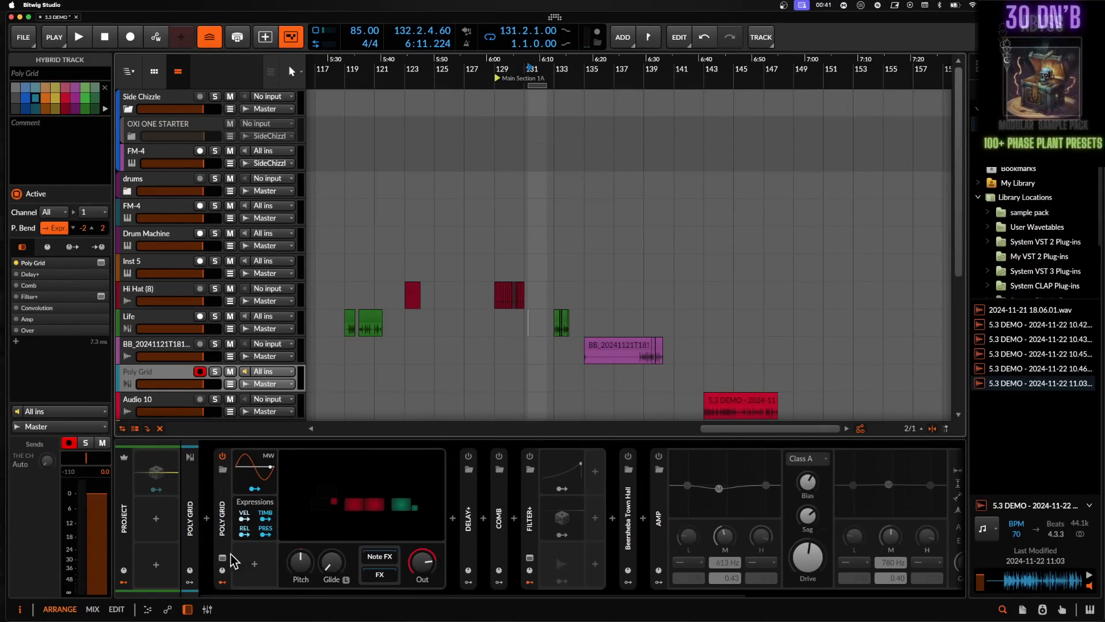
{"action": "left_click", "coordinate": [222, 557]}
{"action": "left_click", "coordinate": [624, 296]}
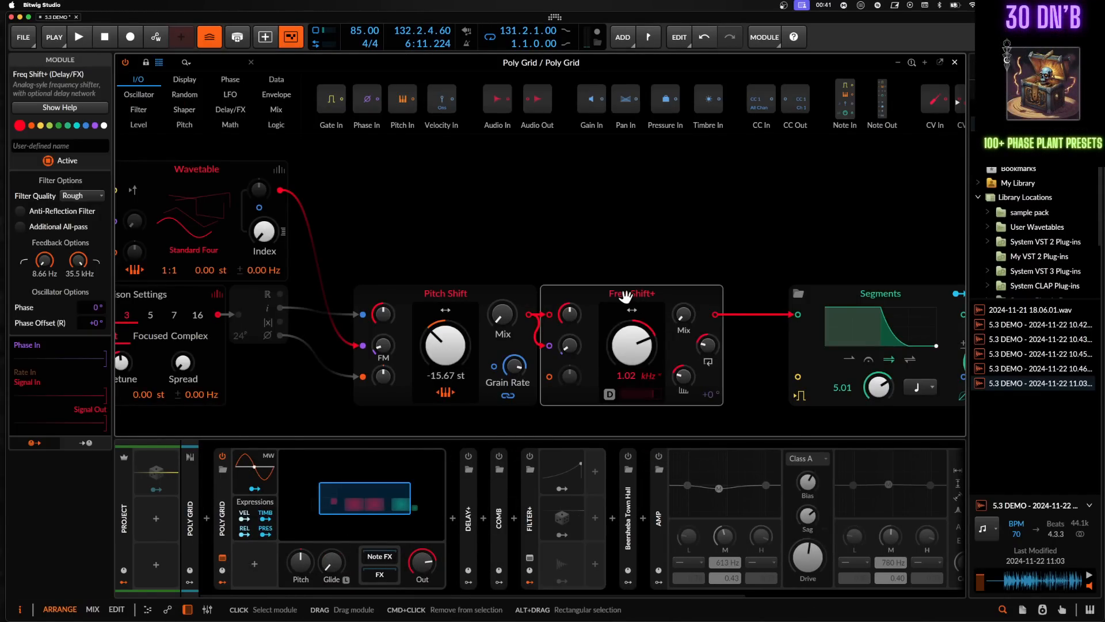
{"action": "key", "text": "shift+a"}
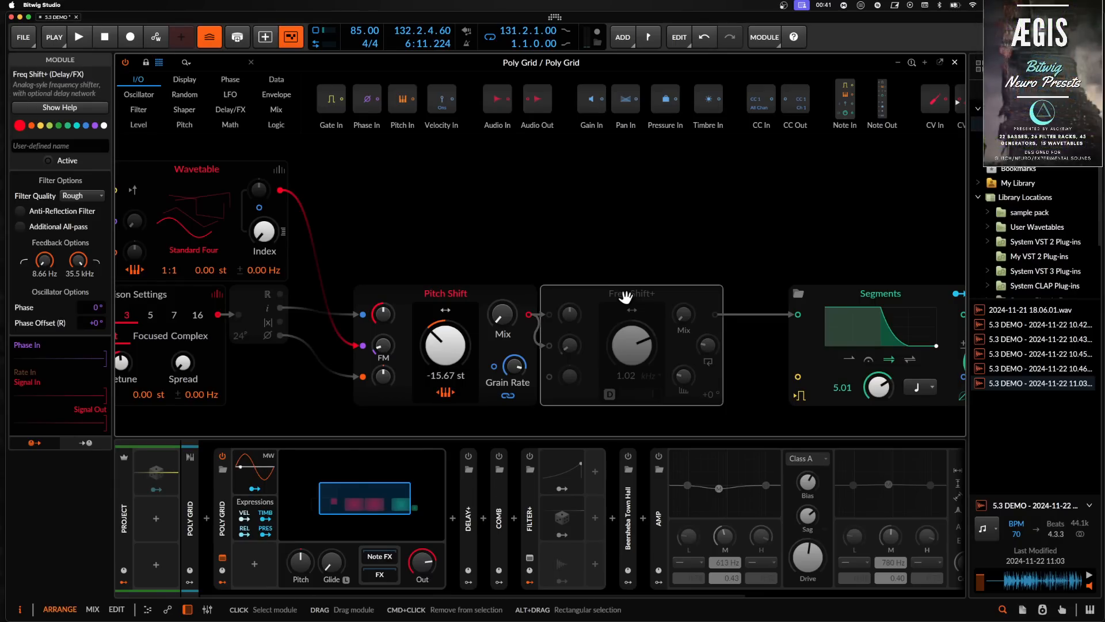
{"action": "scroll", "coordinate": [654, 296], "scroll_direction": "right", "scroll_amount": 10}
{"action": "scroll", "coordinate": [654, 296], "scroll_direction": "down", "scroll_amount": 3}
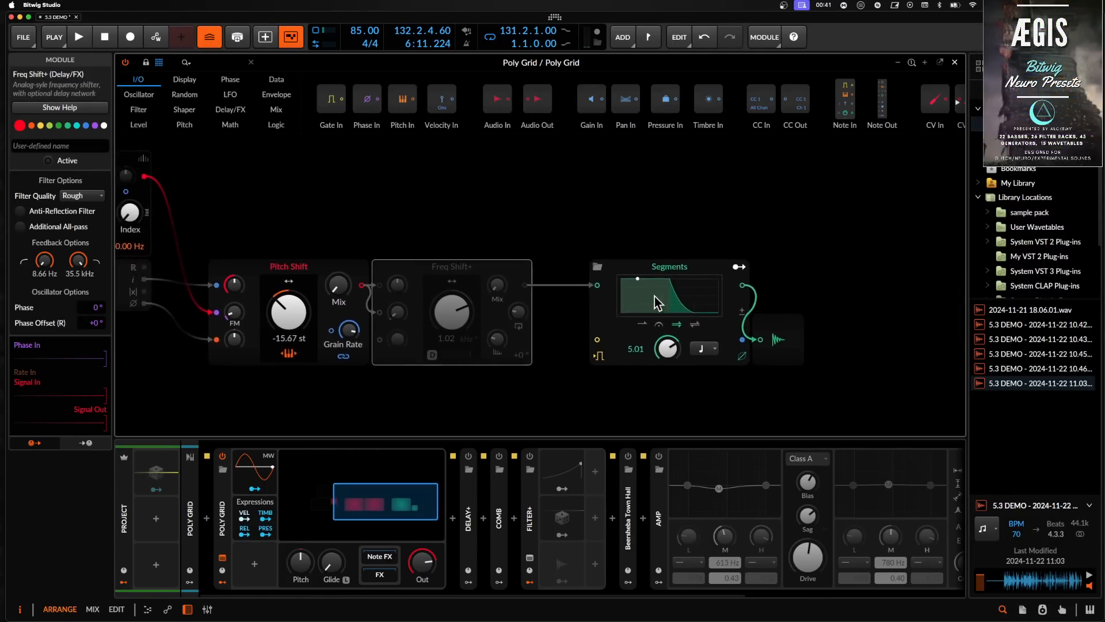
- Delete the Dome module from the grid patch
{"action": "scroll", "coordinate": [654, 299], "scroll_direction": "left", "scroll_amount": 8}
{"action": "scroll", "coordinate": [655, 304], "scroll_direction": "down", "scroll_amount": 2}
{"action": "left_click", "coordinate": [461, 276]}
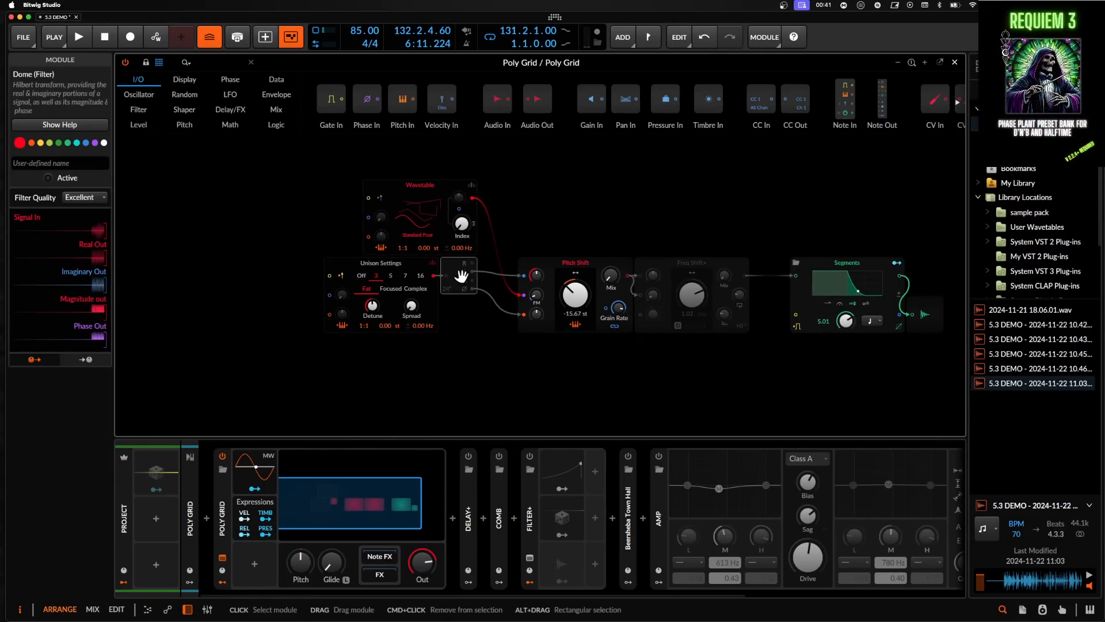
{"action": "key", "text": "Delete"}
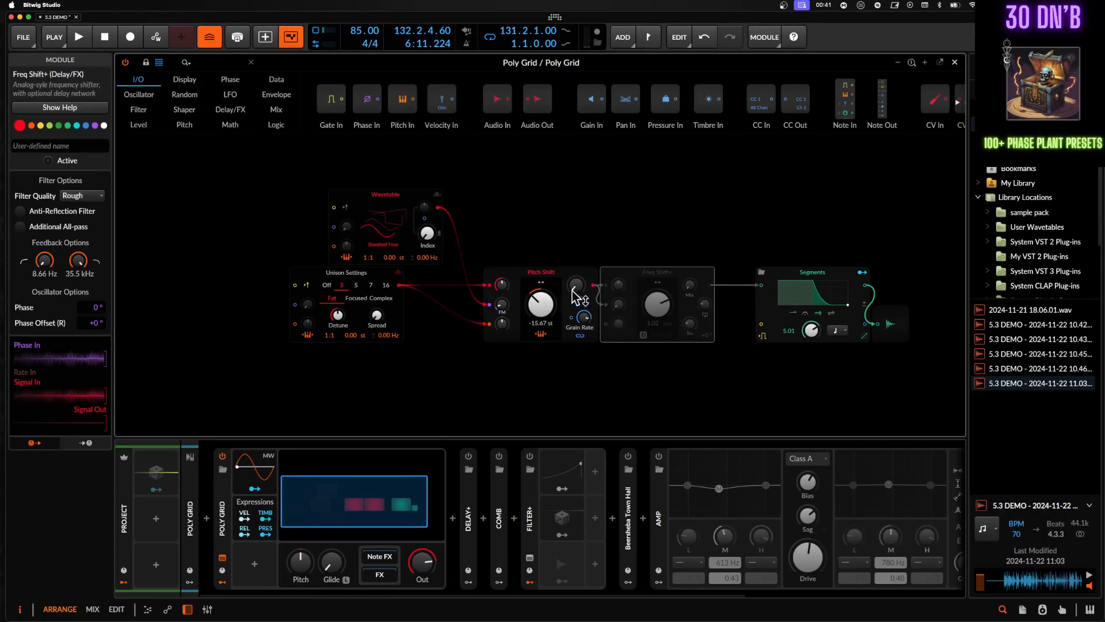
- Set the Pitch Shift module's pitch to about +14.73 st and adjust its FM amount
{"action": "left_click_drag", "start_coordinate": [575, 285], "coordinate": [575, 285]}
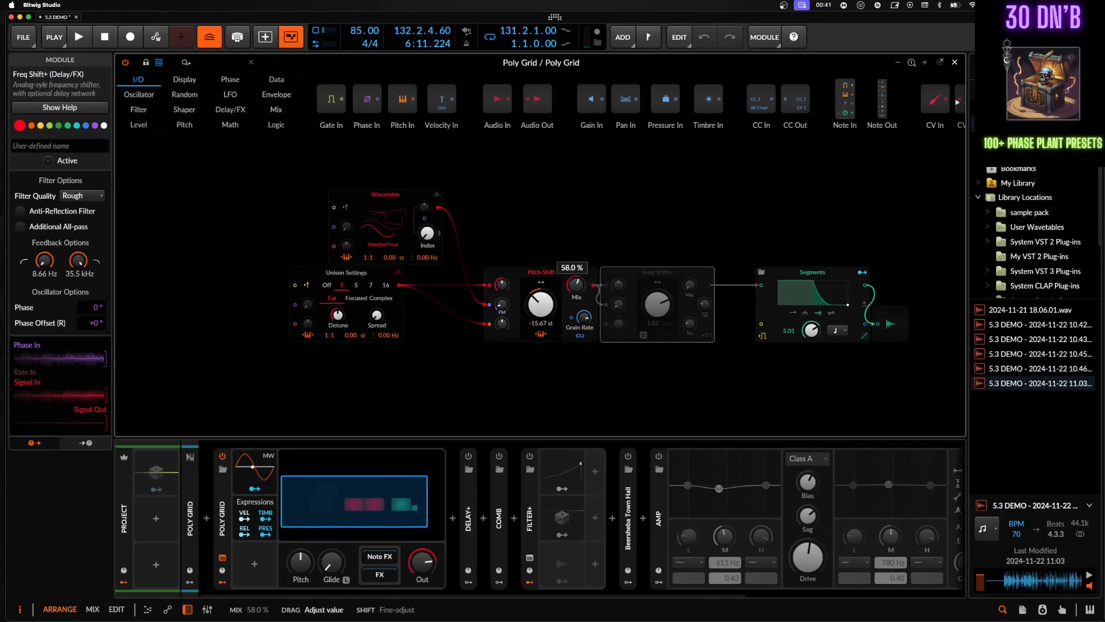
{"action": "double_click", "coordinate": [541, 308]}
{"action": "mouse_move", "coordinate": [541, 318]}
{"action": "left_mouse_down"}
{"action": "mouse_move", "coordinate": [583, 316]}
{"action": "mouse_move", "coordinate": [583, 305]}
{"action": "mouse_move", "coordinate": [584, 317]}
{"action": "mouse_move", "coordinate": [542, 314]}
{"action": "mouse_move", "coordinate": [542, 299]}
{"action": "mouse_move", "coordinate": [546, 324]}
{"action": "left_mouse_up"}
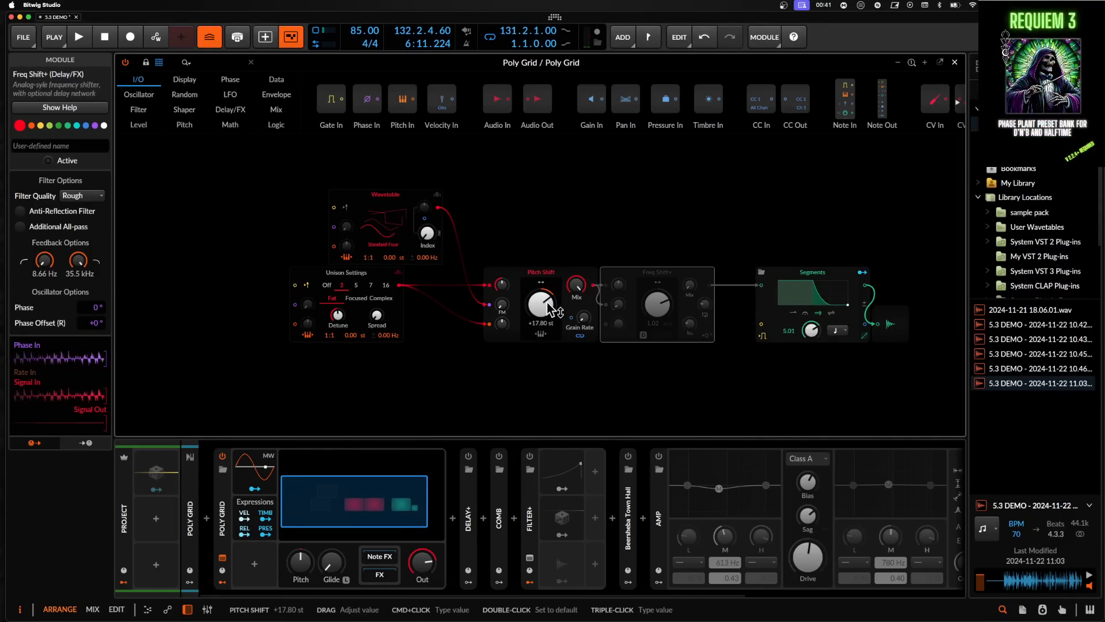
{"action": "left_click_drag", "start_coordinate": [554, 310], "coordinate": [502, 305]}
{"action": "left_click", "coordinate": [540, 335]}
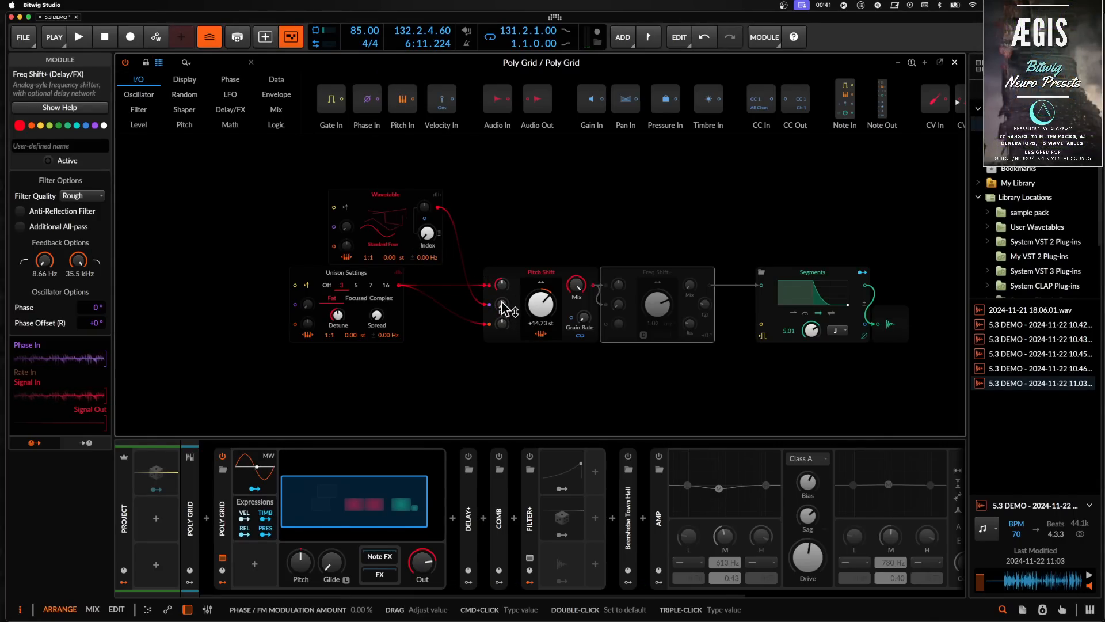
{"action": "left_click_drag", "start_coordinate": [502, 304], "coordinate": [502, 305]}
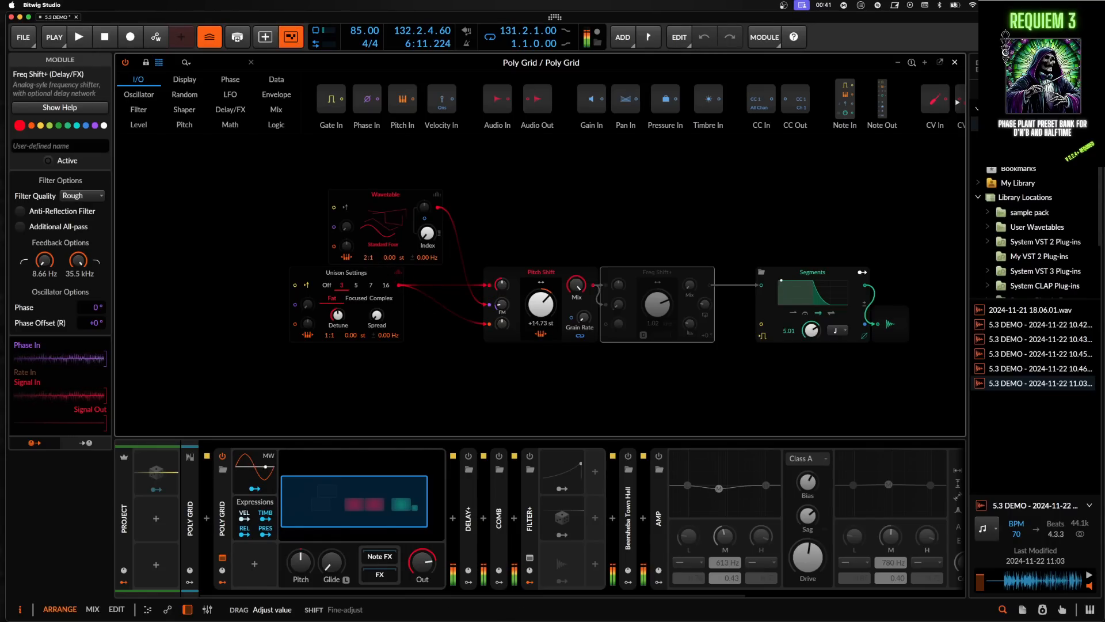
- Reshape the Segments envelope into a short decay by pulling its sustain point down to 0%
{"action": "left_click", "coordinate": [814, 298]}
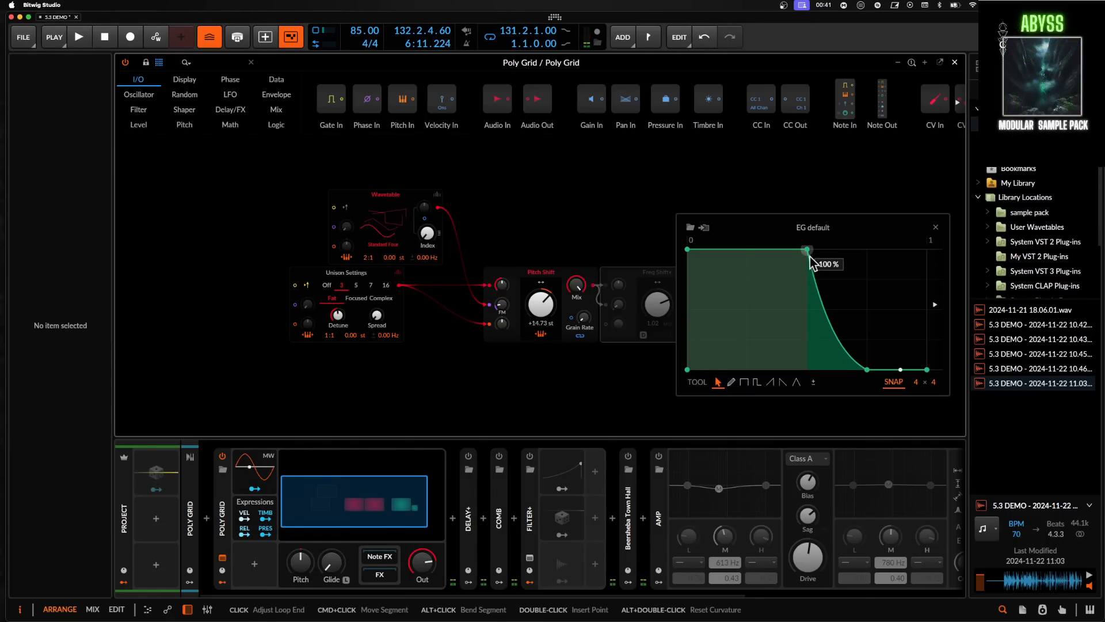
{"action": "left_click_drag", "start_coordinate": [807, 250], "coordinate": [804, 456]}
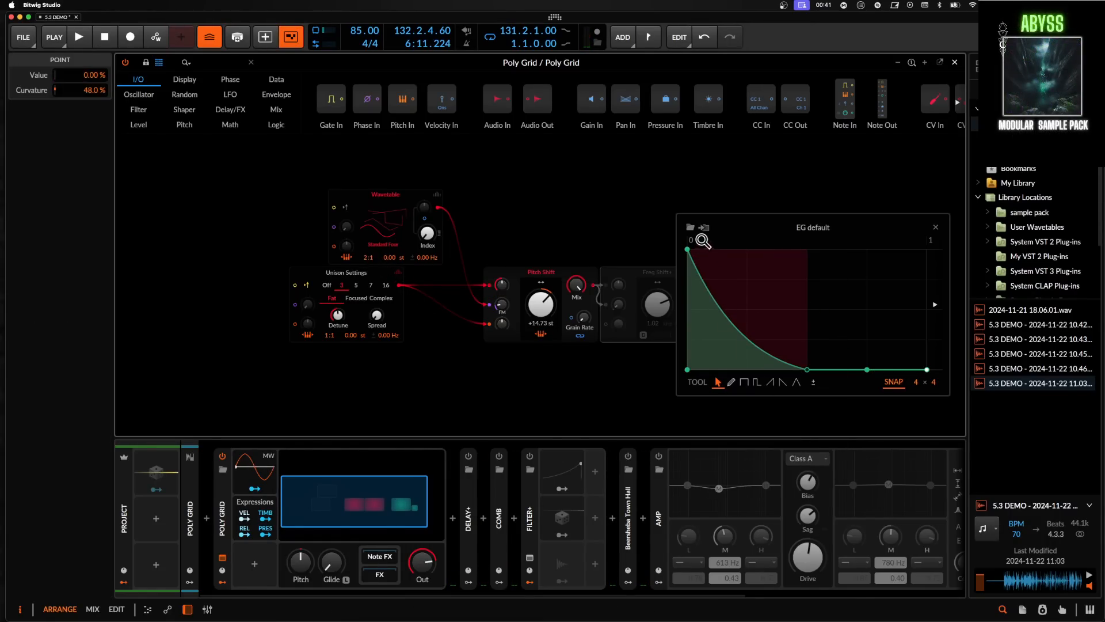
{"action": "left_click", "coordinate": [937, 228]}
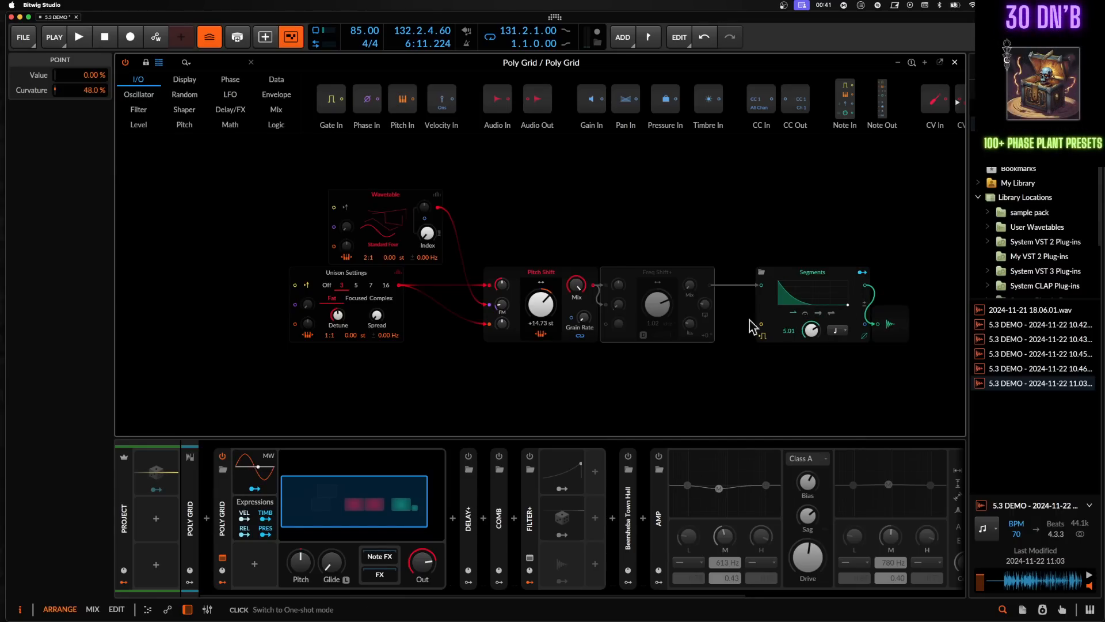
- Turn off unison on the lower Wavetable oscillator
{"action": "left_click", "coordinate": [326, 285]}
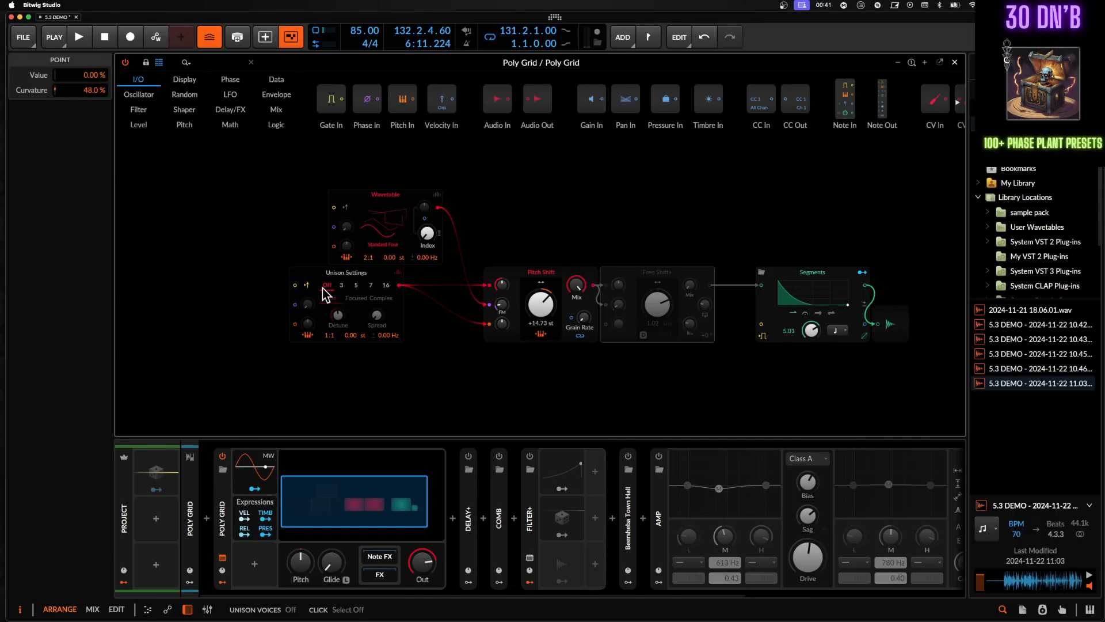
{"action": "left_click", "coordinate": [396, 282]}
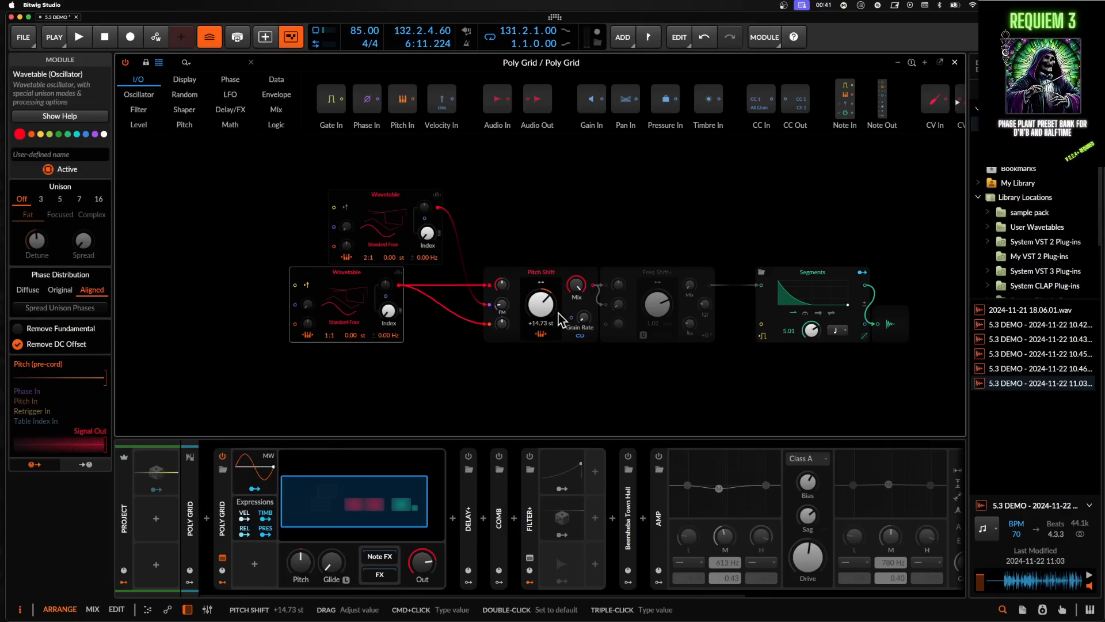
- Tweak the Pitch Shift's grain rate, mix and FM amount, setting its pitch to about +6.53 st
{"action": "left_click_drag", "start_coordinate": [588, 323], "coordinate": [589, 283]}
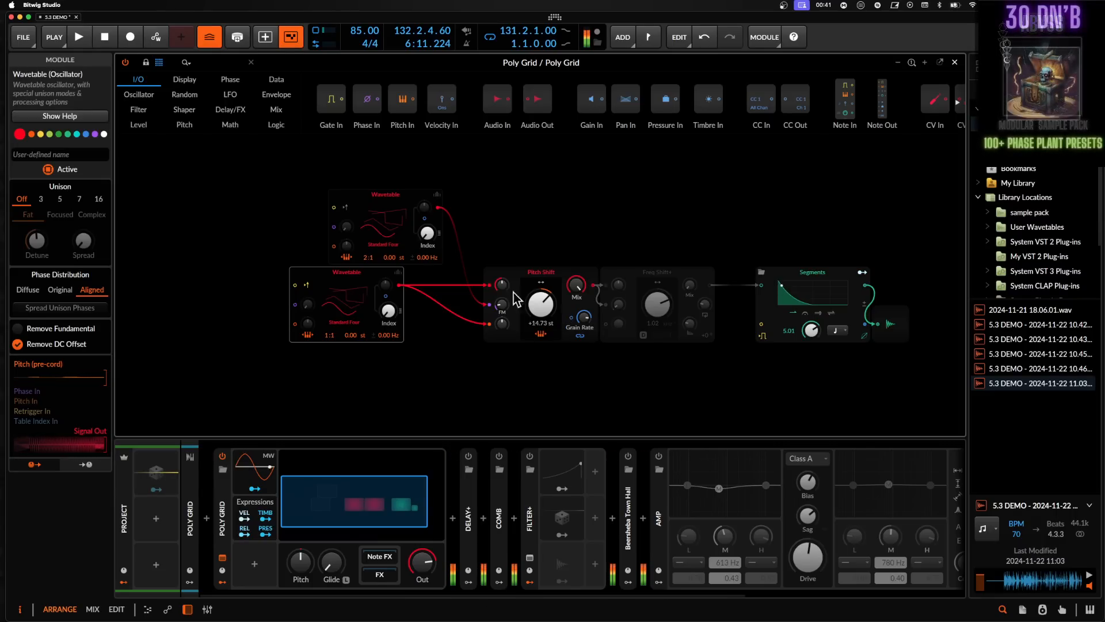
{"action": "left_click_drag", "start_coordinate": [426, 233], "coordinate": [427, 236]}
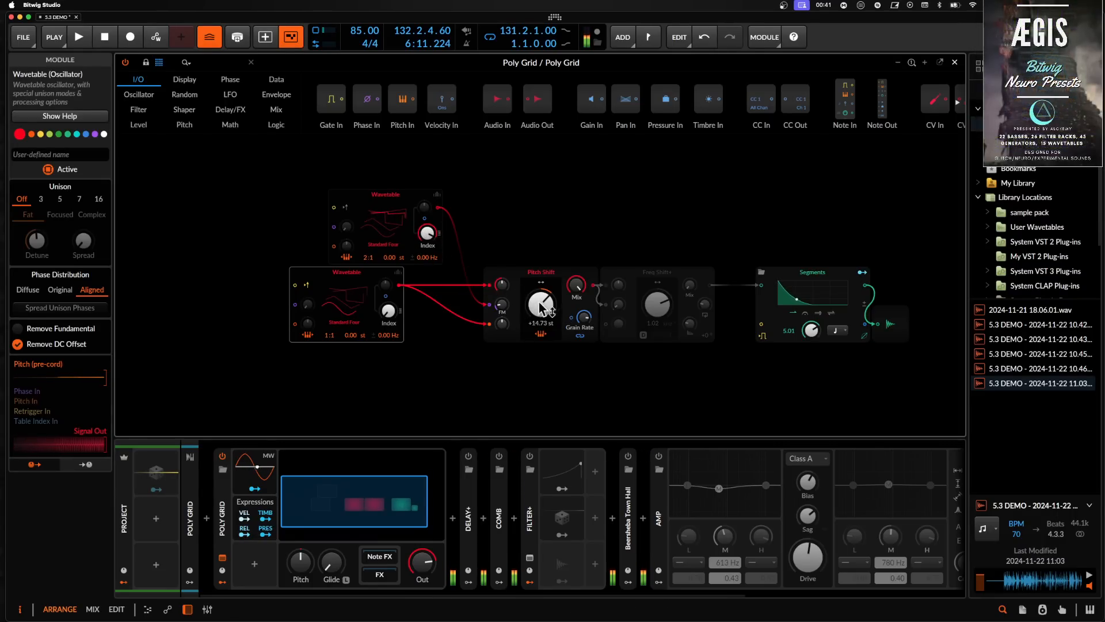
{"action": "left_click_drag", "start_coordinate": [541, 304], "coordinate": [502, 304]}
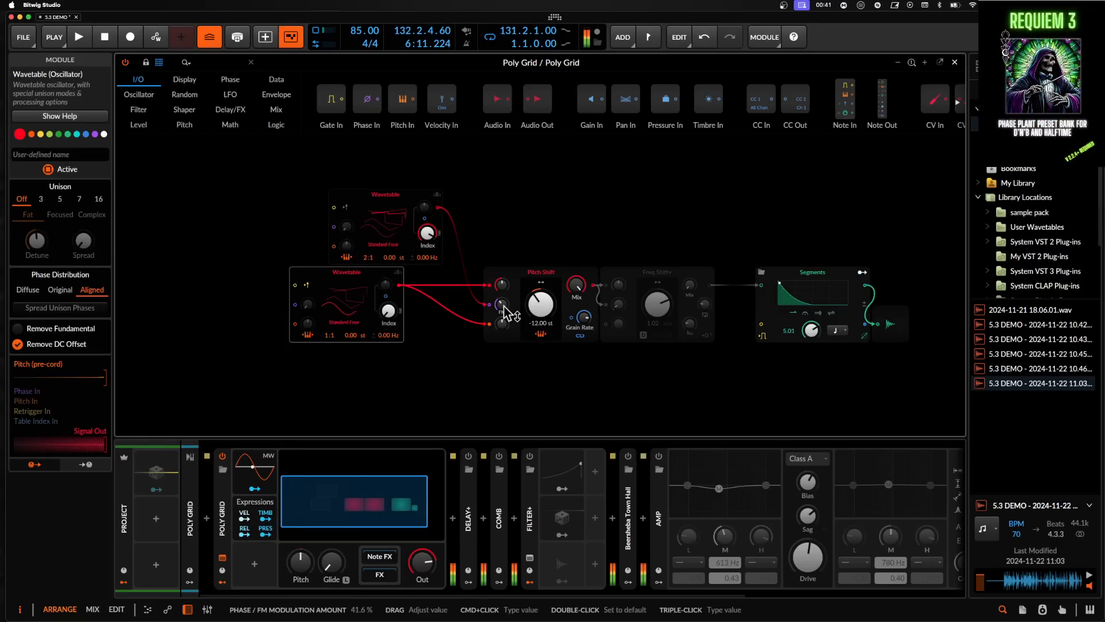
{"action": "left_click_drag", "start_coordinate": [584, 316], "coordinate": [583, 317]}
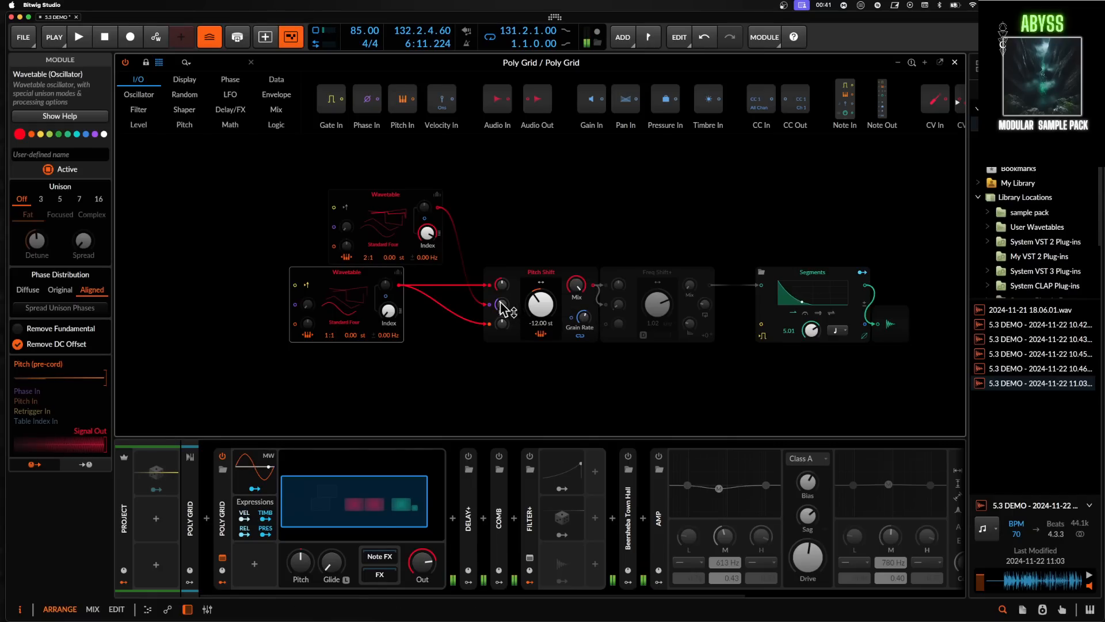
{"action": "left_click_drag", "start_coordinate": [501, 304], "coordinate": [540, 304]}
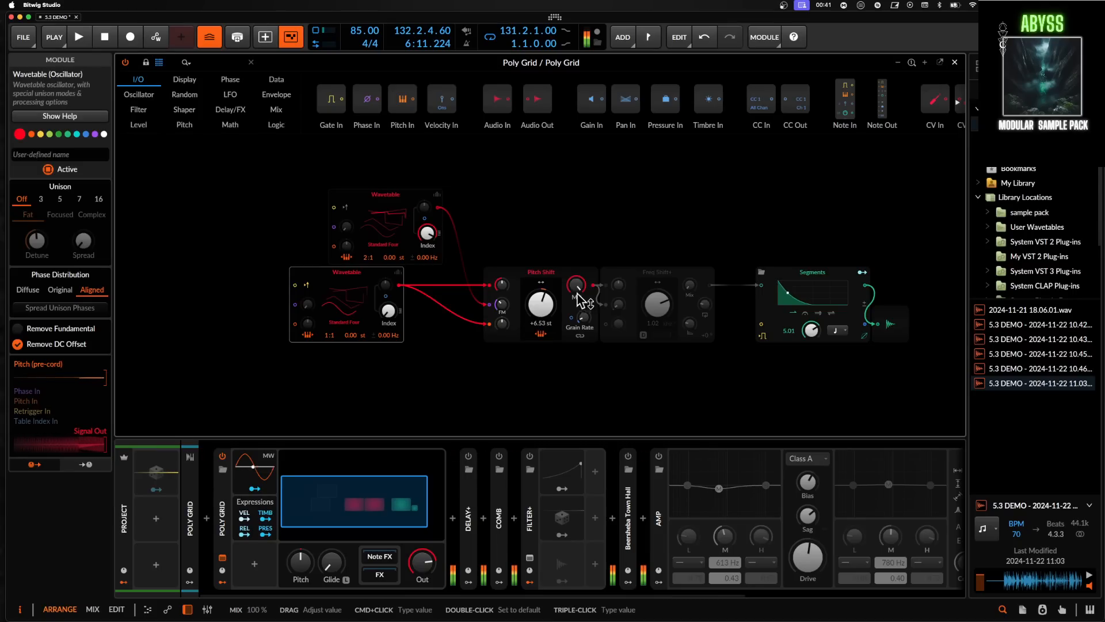
- Open the upper Wavetable oscillator's wavetable browser, search for AAA and confirm
{"action": "left_click_drag", "start_coordinate": [506, 308], "coordinate": [506, 308]}
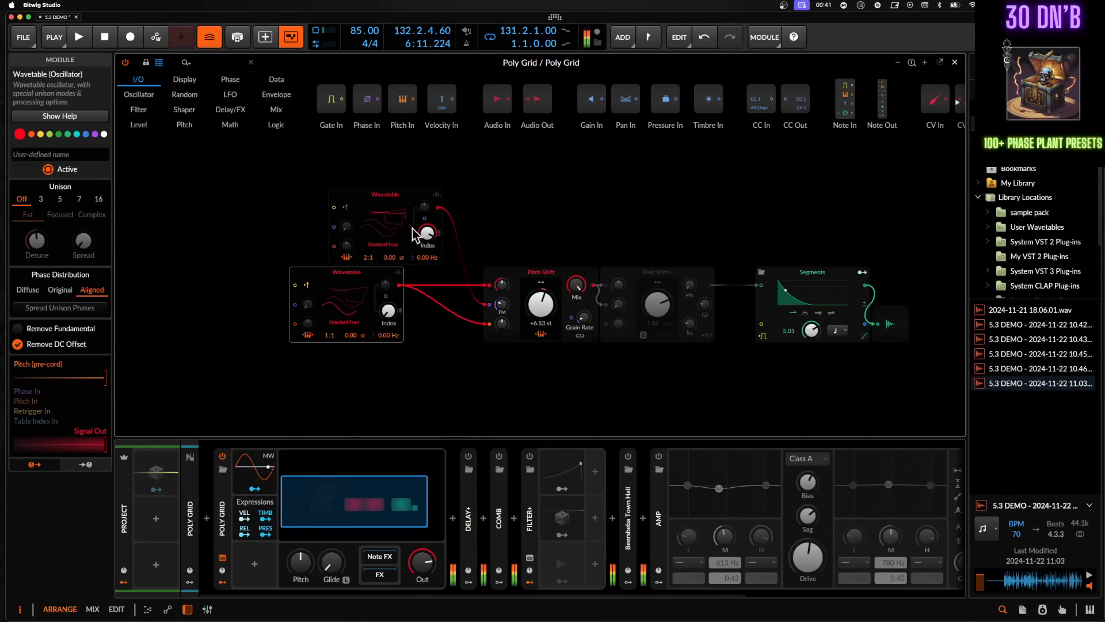
{"action": "left_click", "coordinate": [392, 228]}
{"action": "type", "text": "AA"}
{"action": "left_click_drag", "start_coordinate": [427, 235], "coordinate": [427, 235]}
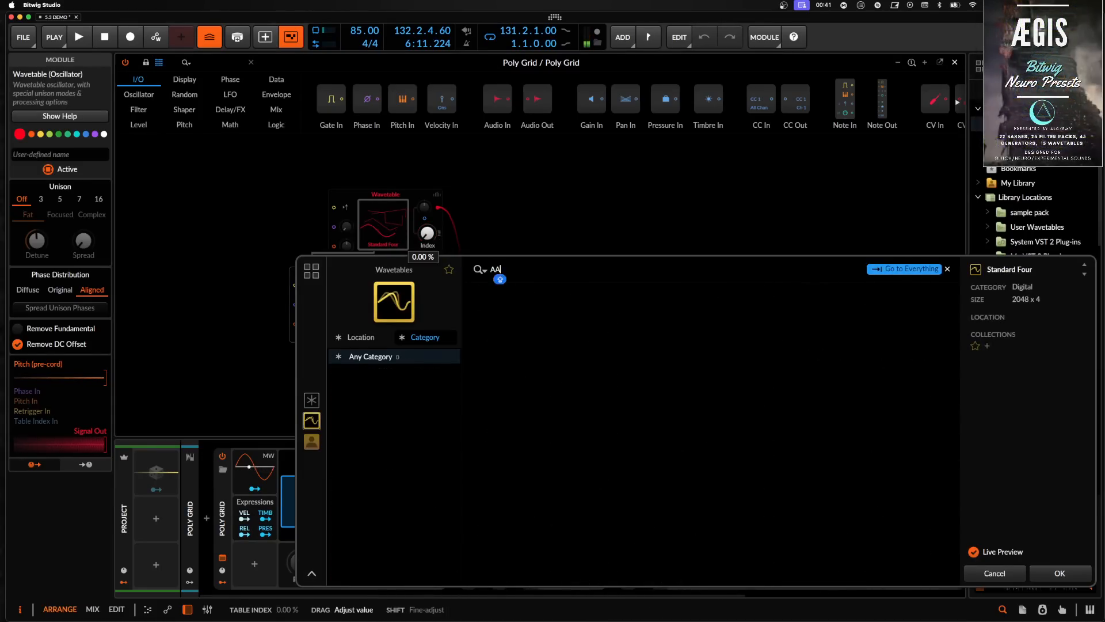
{"action": "type", "text": "A"}
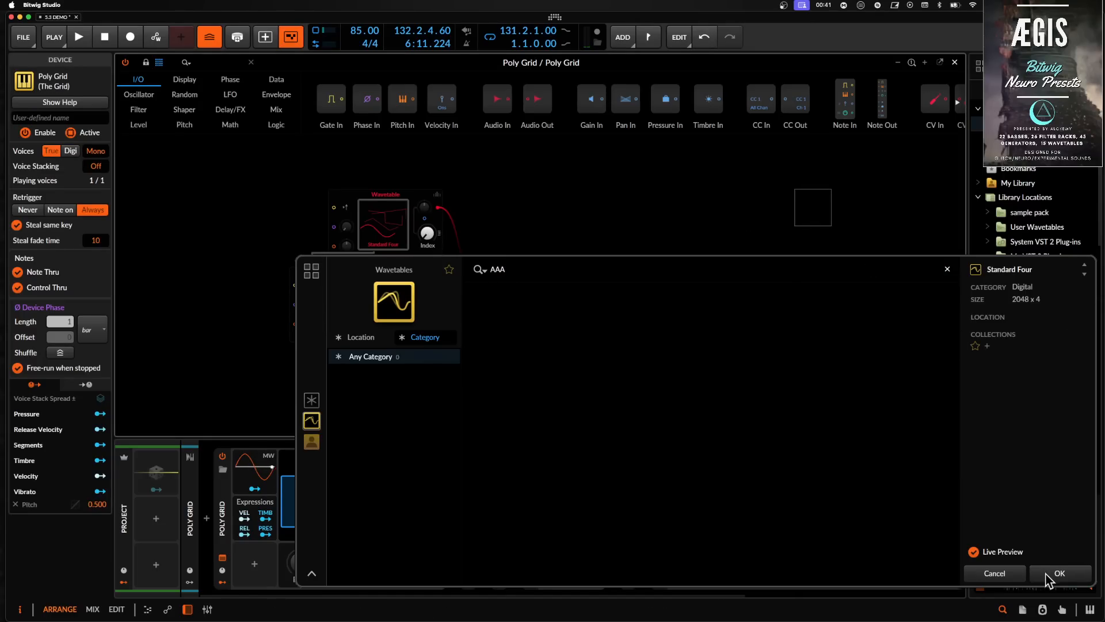
{"action": "left_click", "coordinate": [1046, 574]}
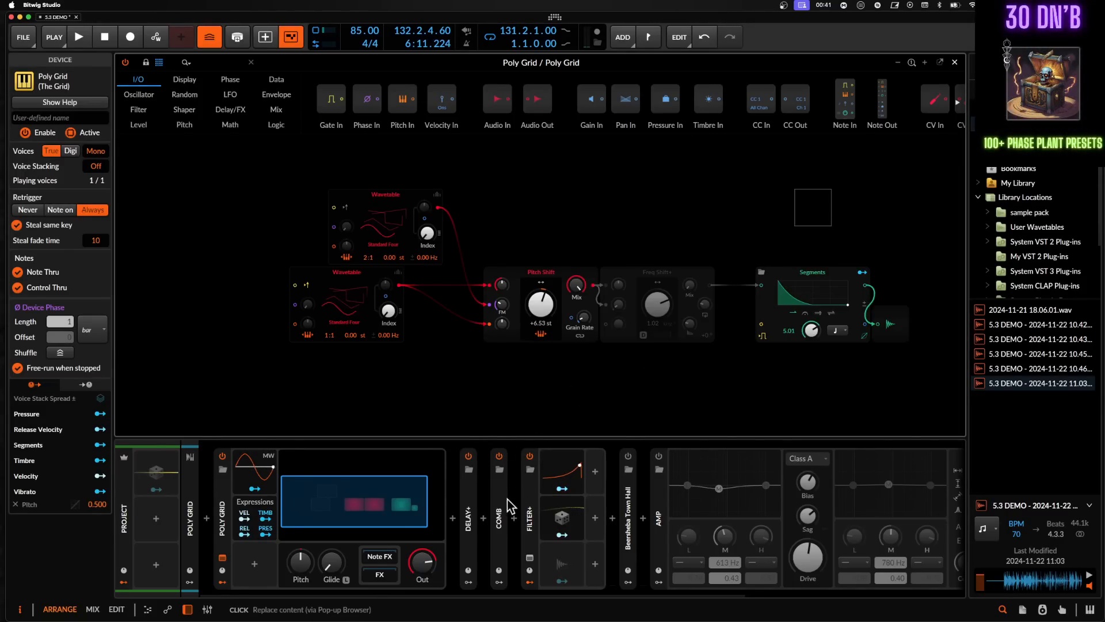
- Enable the Over device in the effects chain and set its gain to about -3.1 dB
{"action": "left_click", "coordinate": [467, 497]}
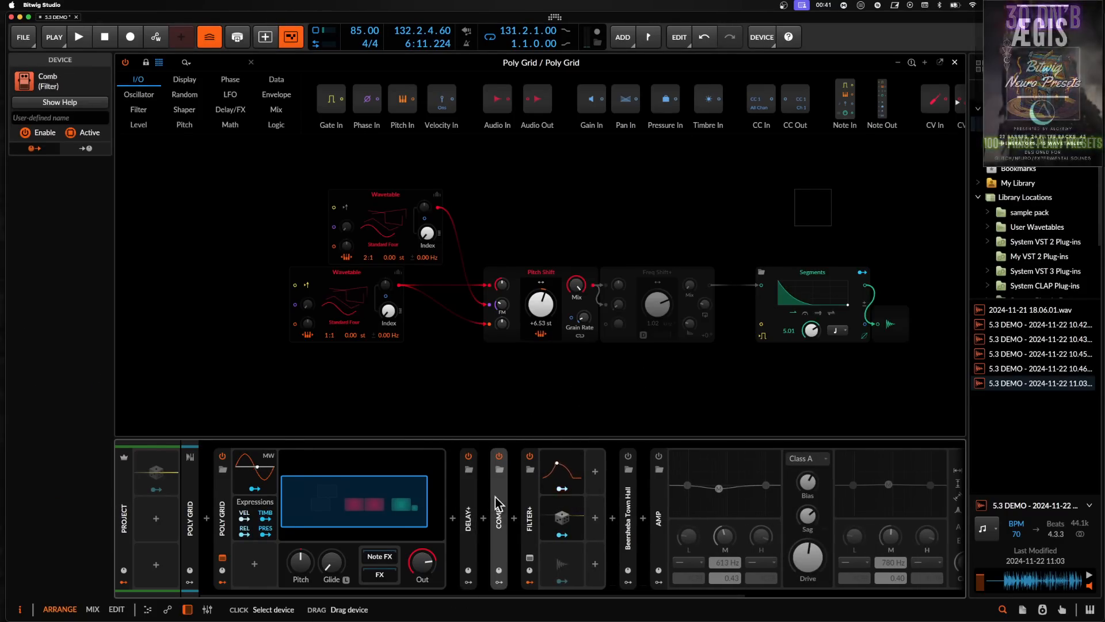
{"action": "left_click", "coordinate": [531, 500]}
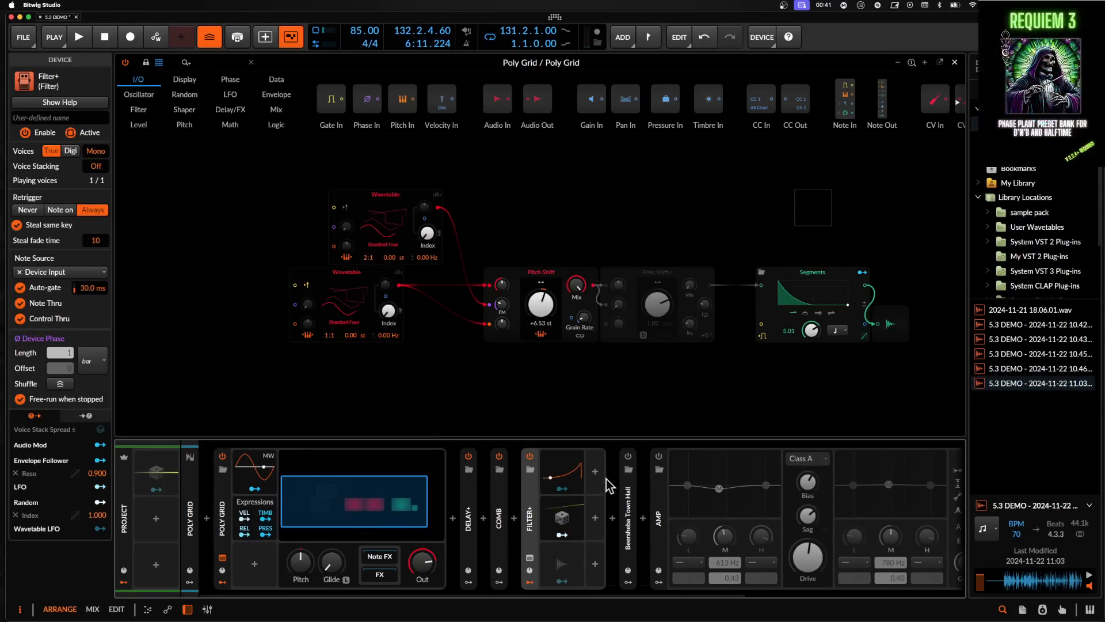
{"action": "left_click", "coordinate": [659, 456]}
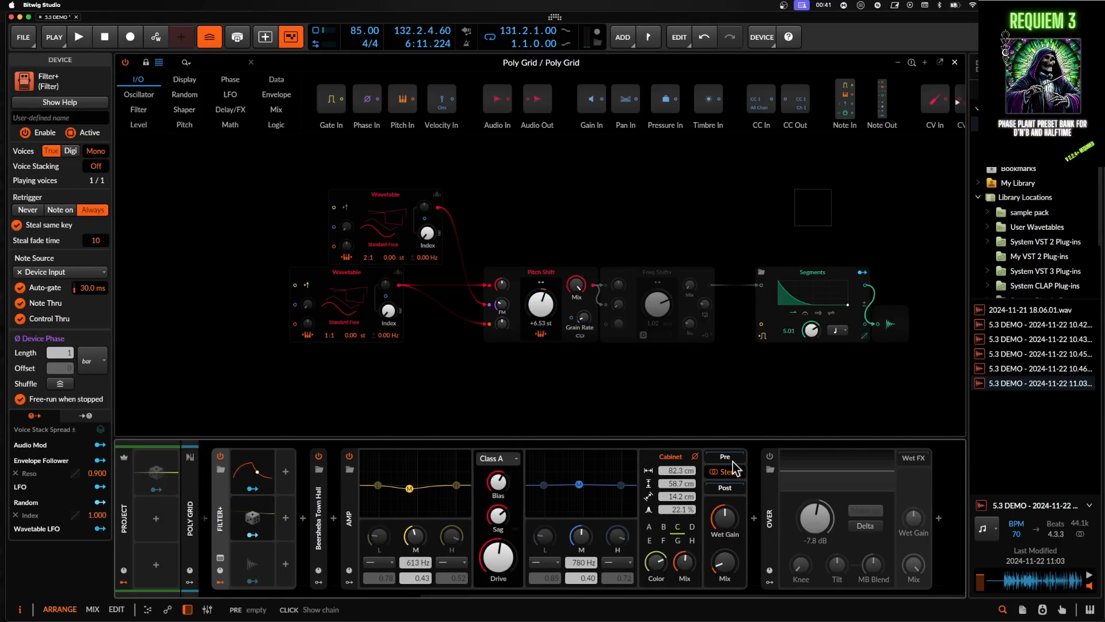
{"action": "left_click", "coordinate": [770, 456]}
{"action": "left_click_drag", "start_coordinate": [815, 524], "coordinate": [817, 519]}
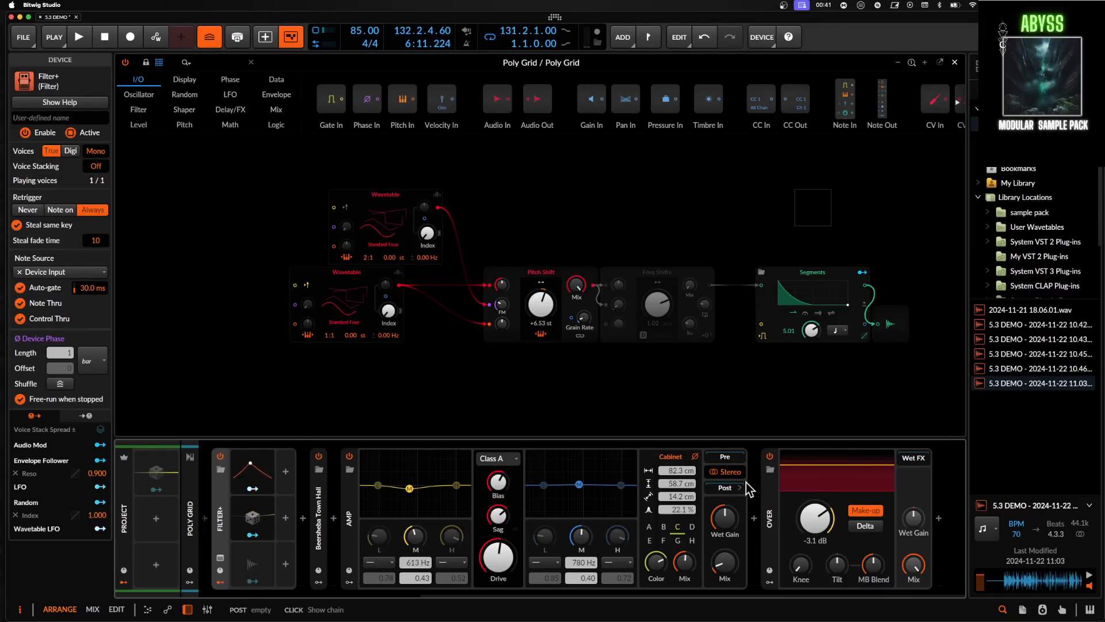
- Adjust the Pitch Shift's FM modulation amount and set its grain rate to about 73.1 Hz
{"action": "left_click_drag", "start_coordinate": [540, 304], "coordinate": [541, 309]}
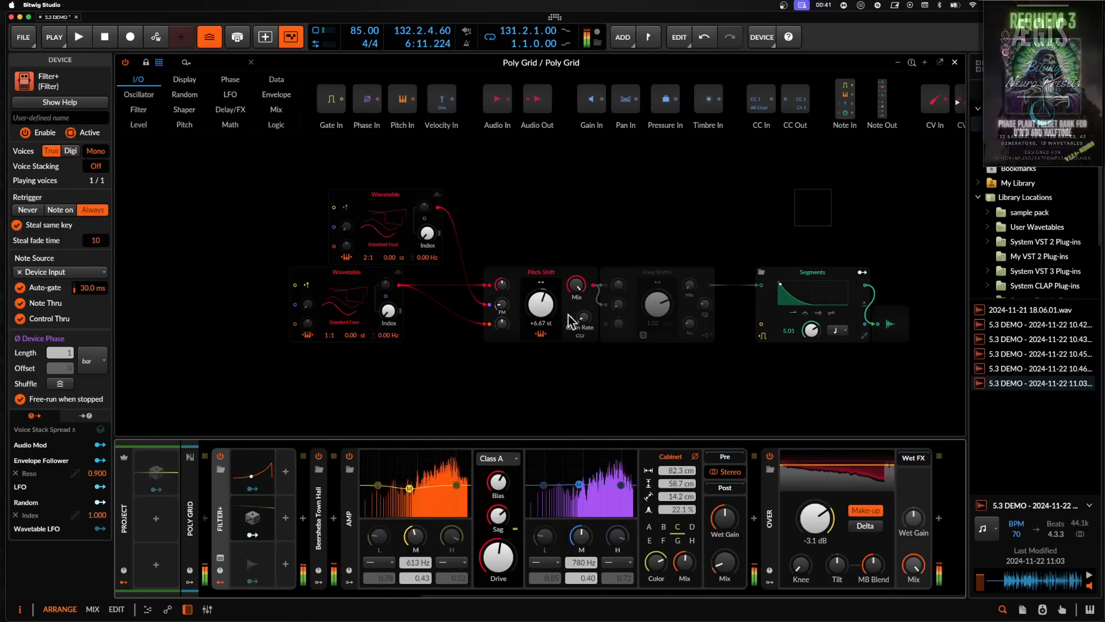
{"action": "left_click_drag", "start_coordinate": [584, 318], "coordinate": [584, 257]}
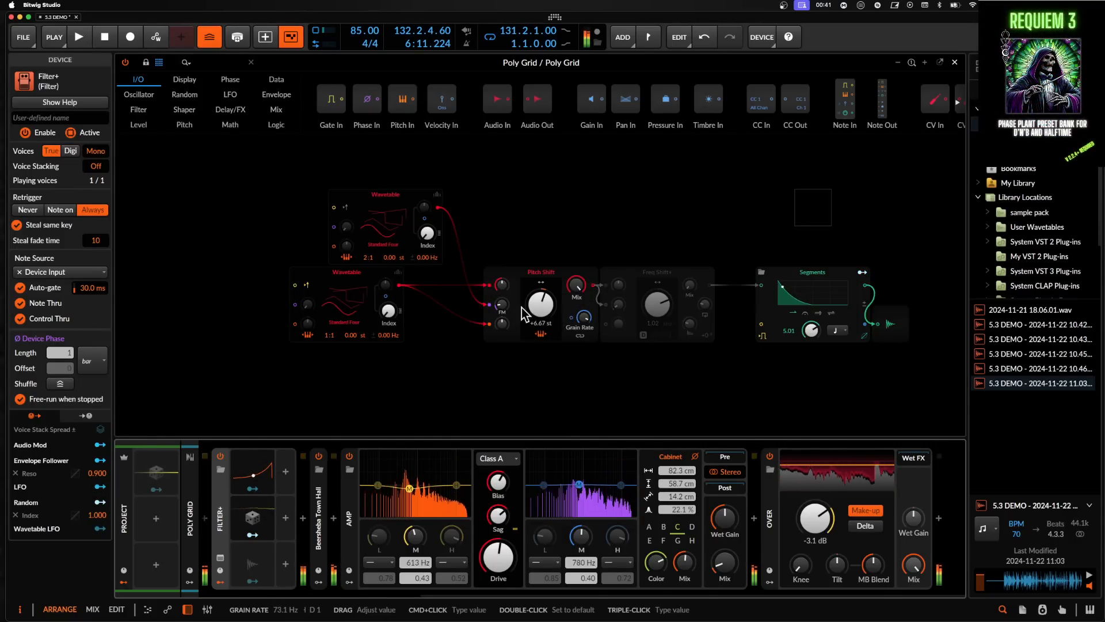
{"action": "left_click_drag", "start_coordinate": [502, 305], "coordinate": [502, 268]}
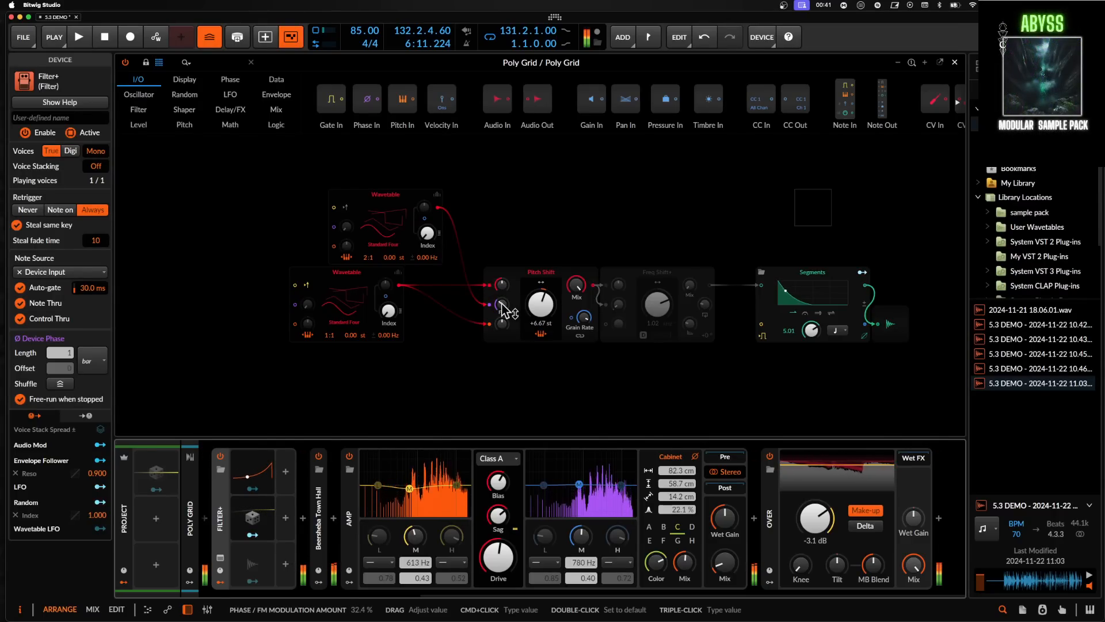
{"action": "left_click_drag", "start_coordinate": [501, 306], "coordinate": [500, 336]}
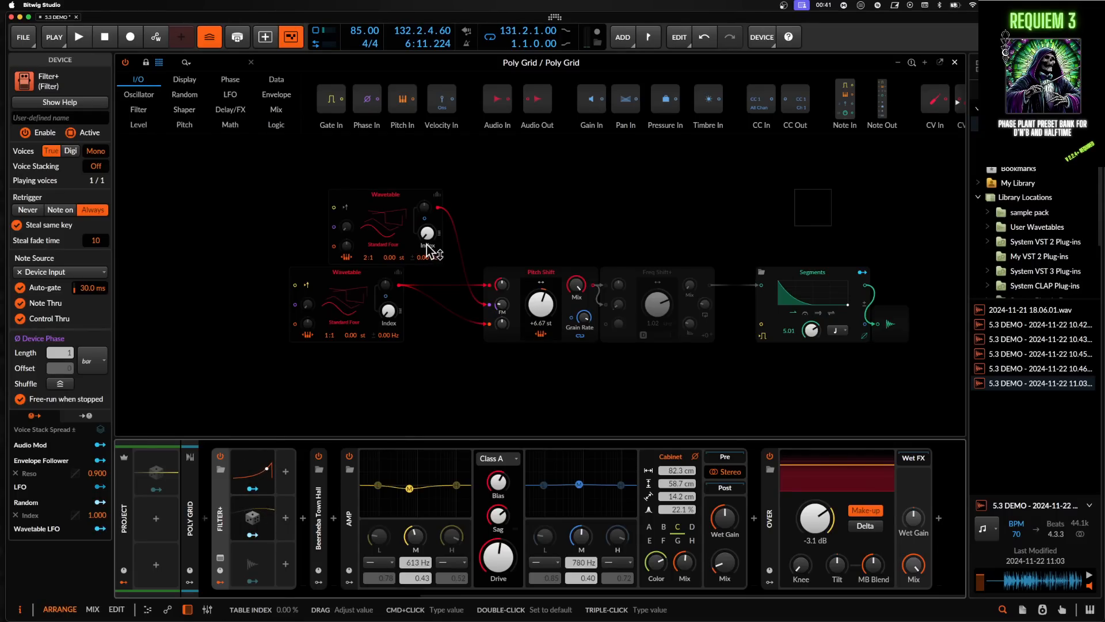
- Raise the lower Wavetable oscillator's table index and select the Pitch Shift module
{"action": "left_click_drag", "start_coordinate": [389, 313], "coordinate": [390, 271]}
{"action": "left_click", "coordinate": [524, 279]}
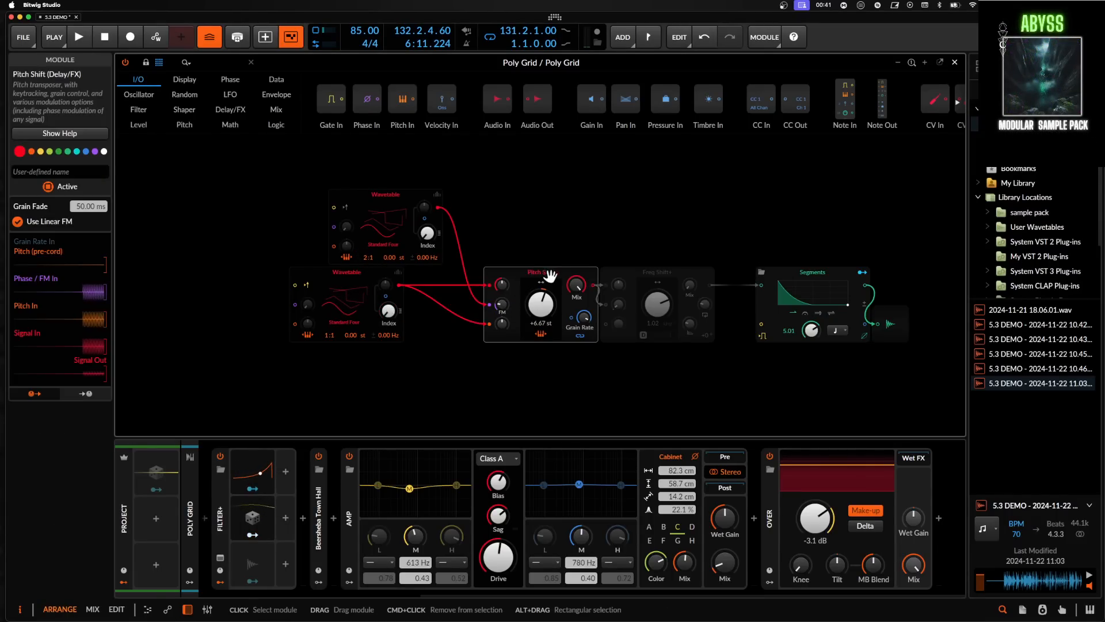
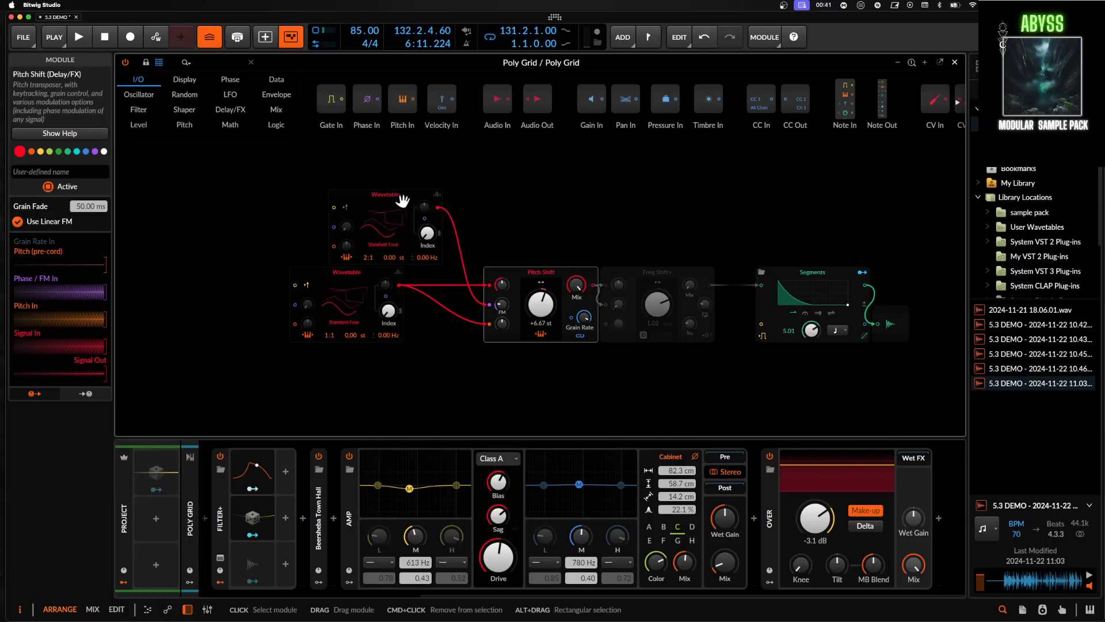
- Move the upper Wavetable module closer to the lower one and enable the Freq Shift+ module
{"action": "left_click_drag", "start_coordinate": [402, 201], "coordinate": [361, 202]}
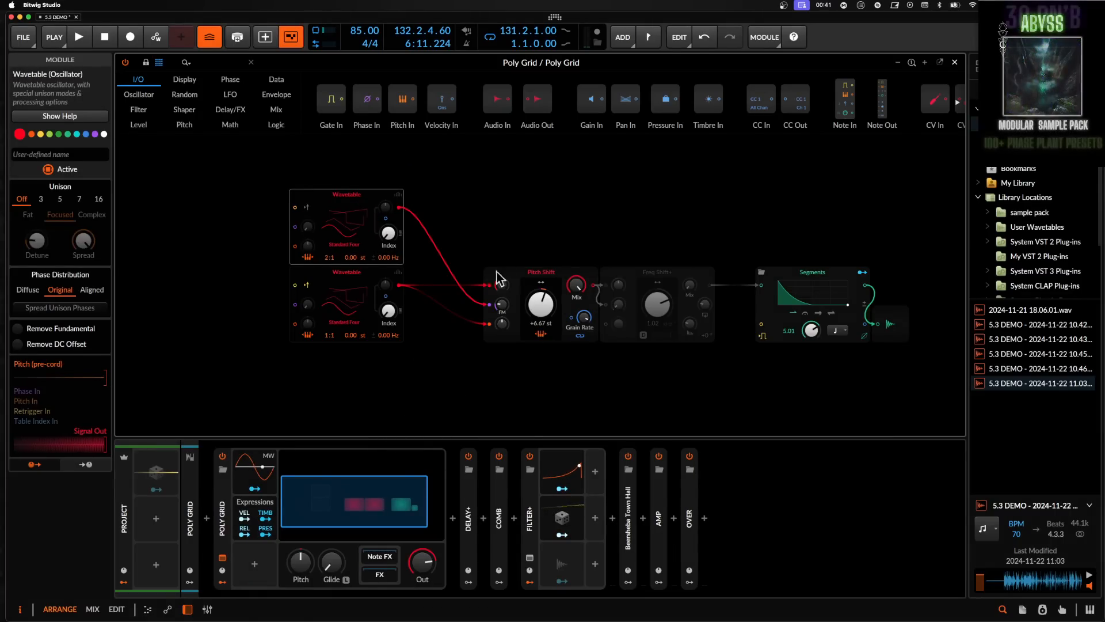
{"action": "left_click", "coordinate": [514, 305]}
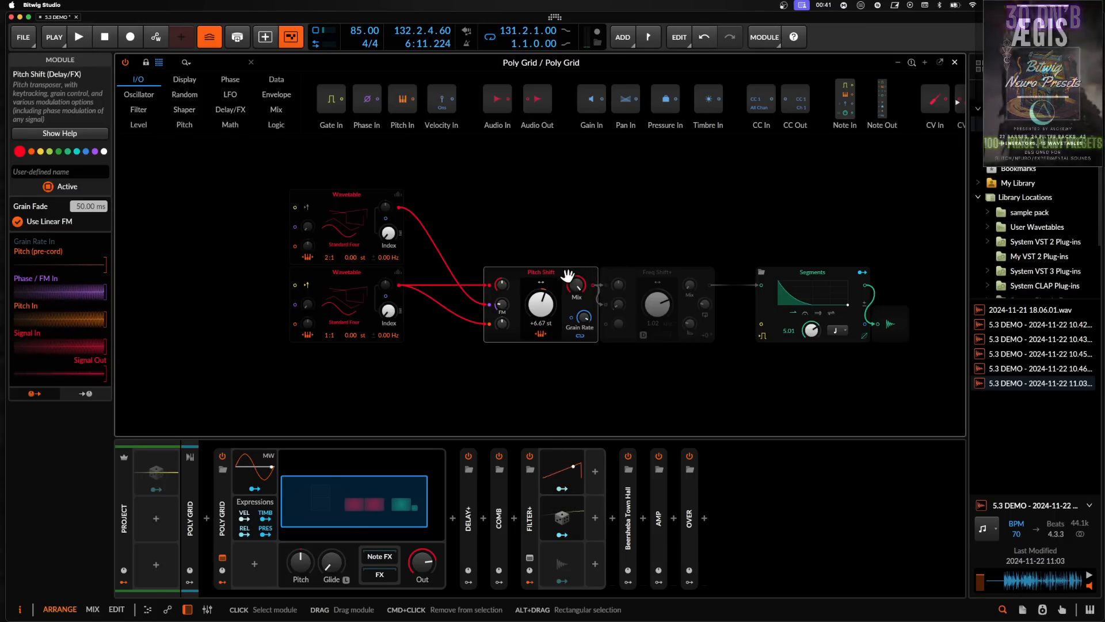
{"action": "left_click", "coordinate": [623, 275]}
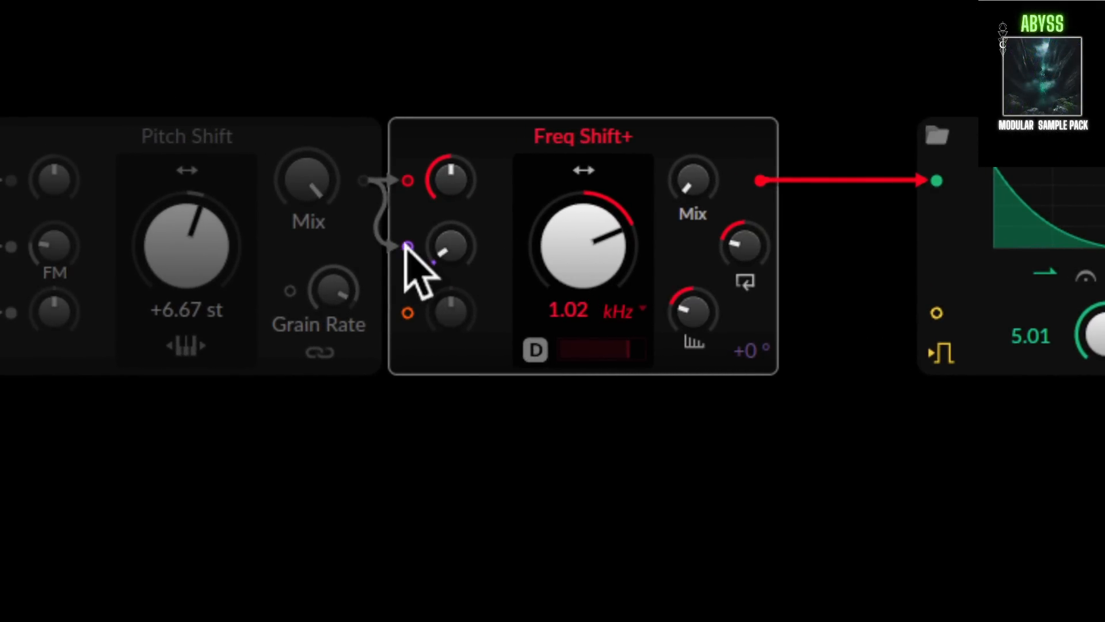
- Adjust the Freq Shift+ delay and set its feedback direction to about 46.7%
{"action": "mouse_move", "coordinate": [446, 250]}
{"action": "left_mouse_down"}
{"action": "mouse_move", "coordinate": [446, 227]}
{"action": "mouse_move", "coordinate": [446, 250]}
{"action": "left_mouse_up"}
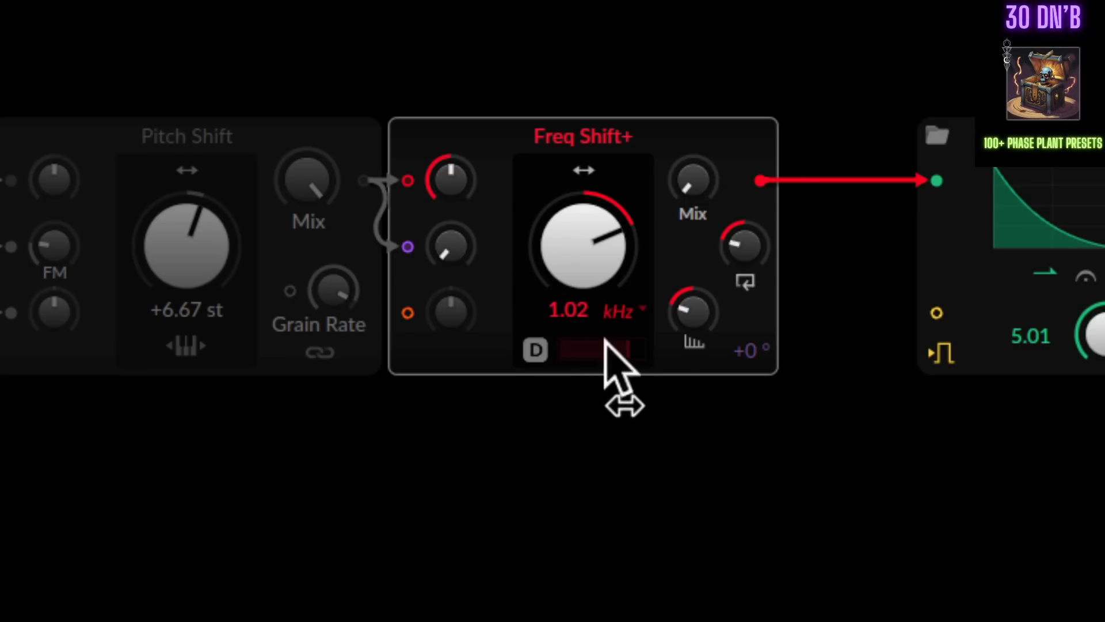
{"action": "mouse_move", "coordinate": [682, 311]}
{"action": "left_mouse_down"}
{"action": "mouse_move", "coordinate": [682, 326]}
{"action": "mouse_move", "coordinate": [682, 271]}
{"action": "mouse_move", "coordinate": [688, 312]}
{"action": "left_mouse_up"}
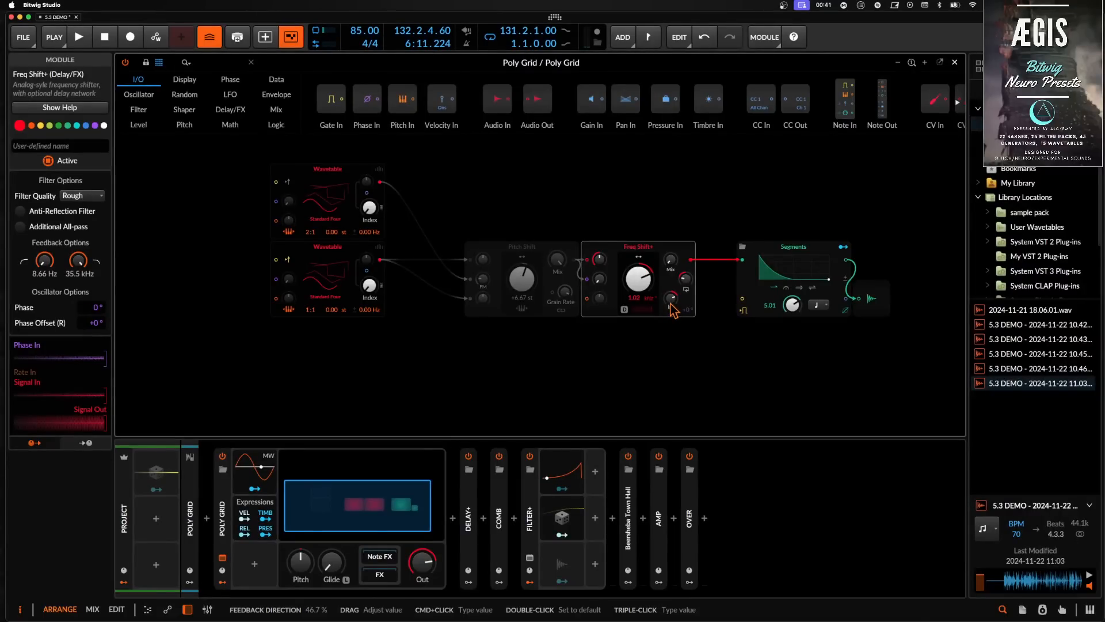
{"action": "mouse_move", "coordinate": [685, 285]}
{"action": "left_mouse_down"}
{"action": "mouse_move", "coordinate": [671, 322]}
{"action": "mouse_move", "coordinate": [673, 299]}
{"action": "left_mouse_up"}
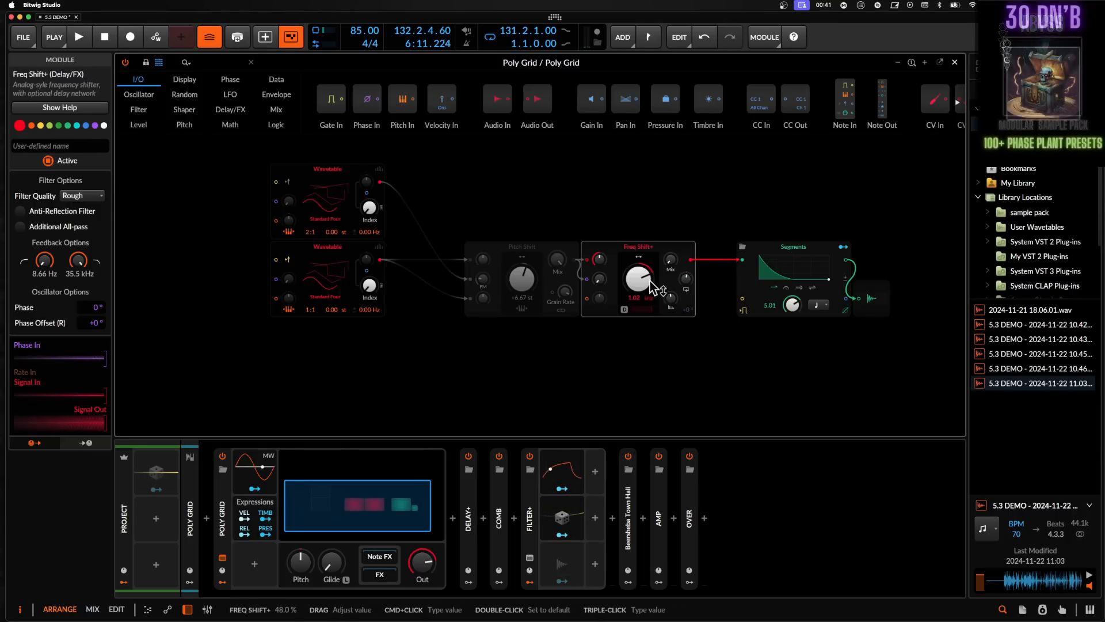
- Lower the Freq Shift+ frequency shift knob and select its mix knob
{"action": "left_click", "coordinate": [593, 259]}
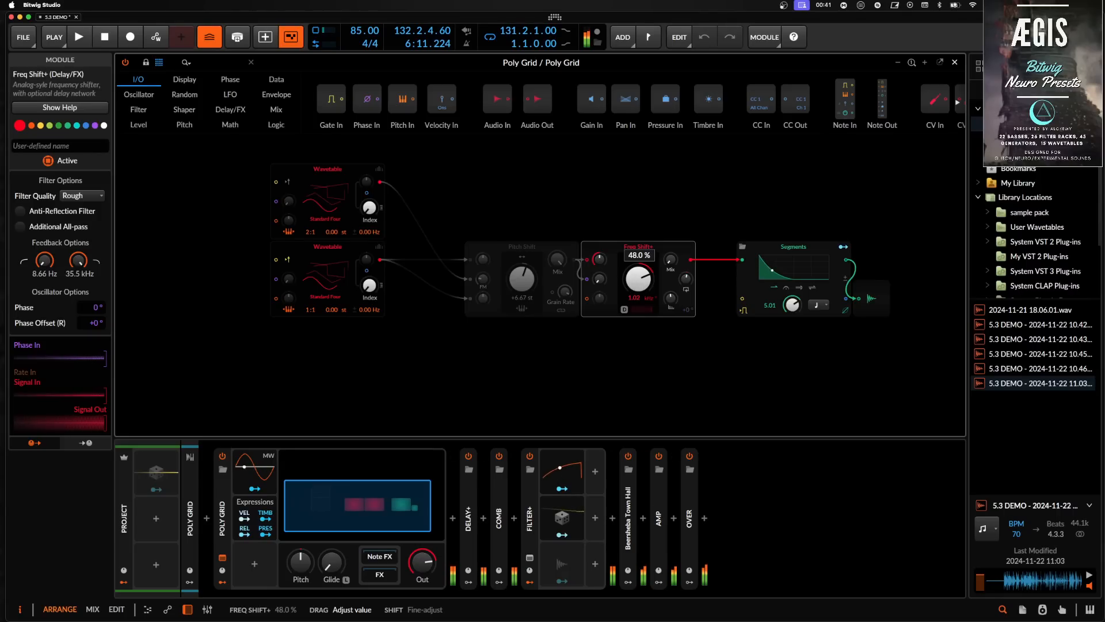
{"action": "left_click_drag", "start_coordinate": [639, 278], "coordinate": [638, 310]}
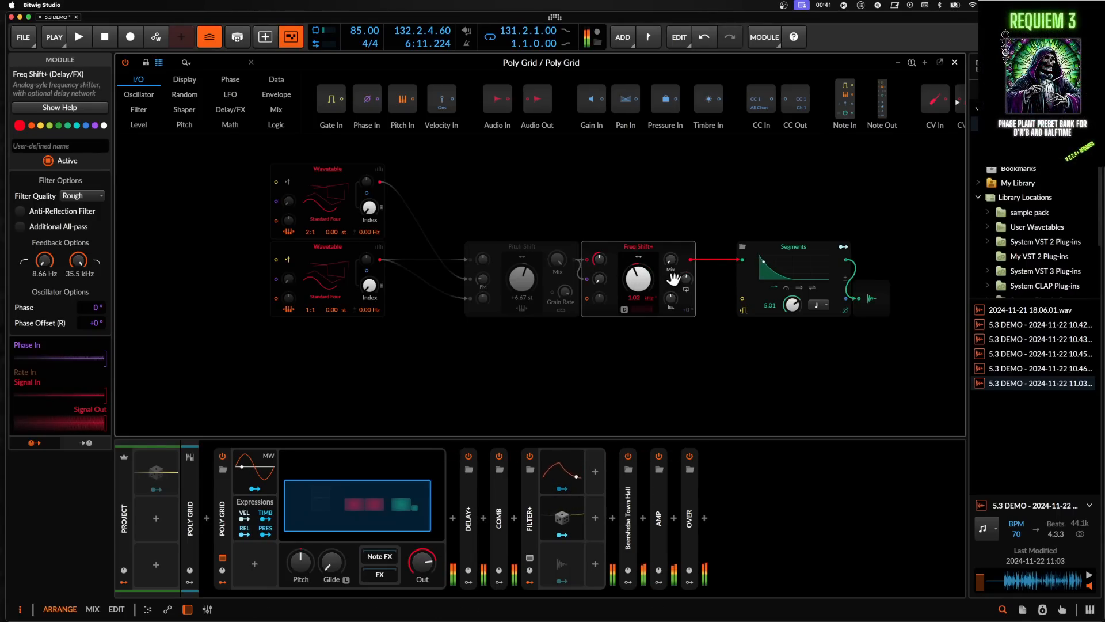
{"action": "left_click", "coordinate": [671, 259]}
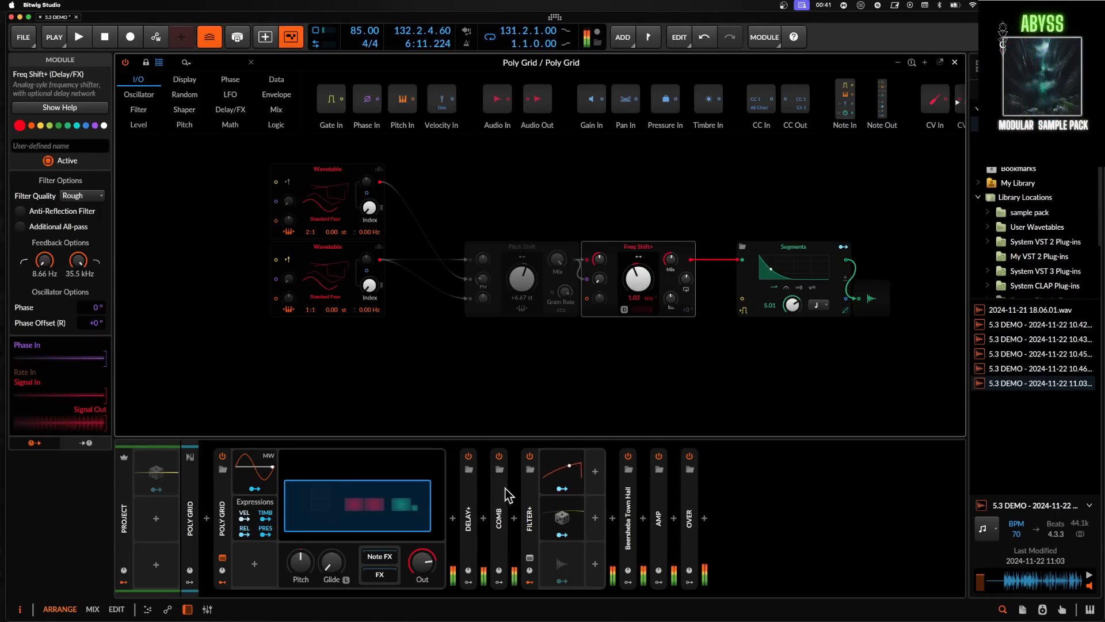
- Select the six effect devices from Delay+ to Over in the chain
{"action": "left_click", "coordinate": [472, 485]}
{"action": "left_click", "coordinate": [694, 500], "text": "shift"}
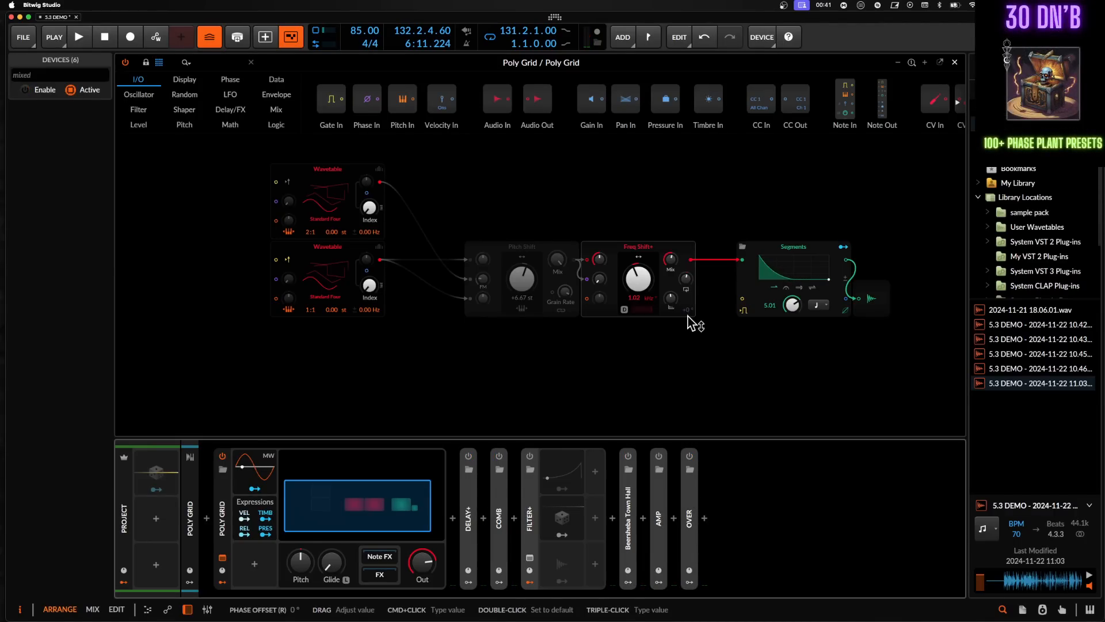
- Adjust the Freq Shift+ mix, feedback and frequency shift knobs
{"action": "left_click_drag", "start_coordinate": [668, 258], "coordinate": [636, 293]}
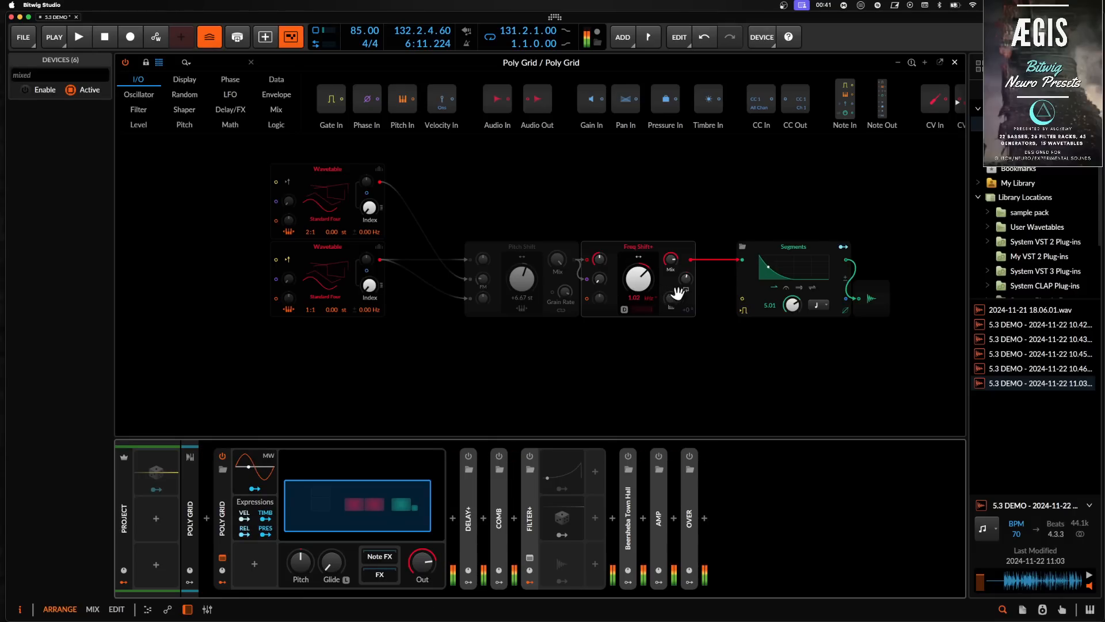
{"action": "left_click_drag", "start_coordinate": [685, 281], "coordinate": [644, 309]}
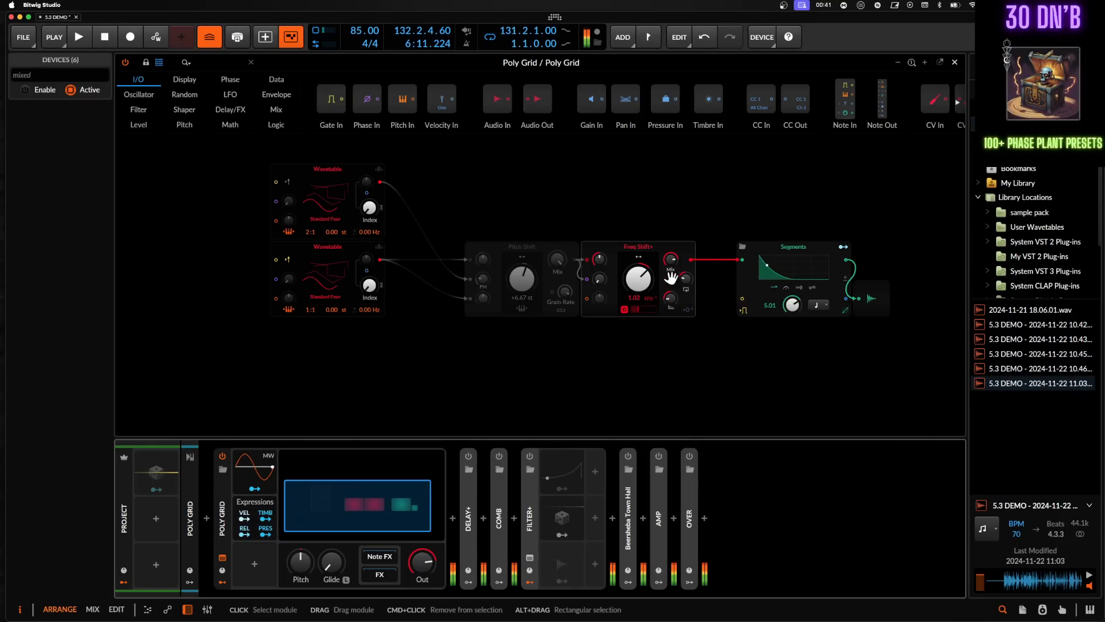
{"action": "left_click_drag", "start_coordinate": [671, 260], "coordinate": [637, 278]}
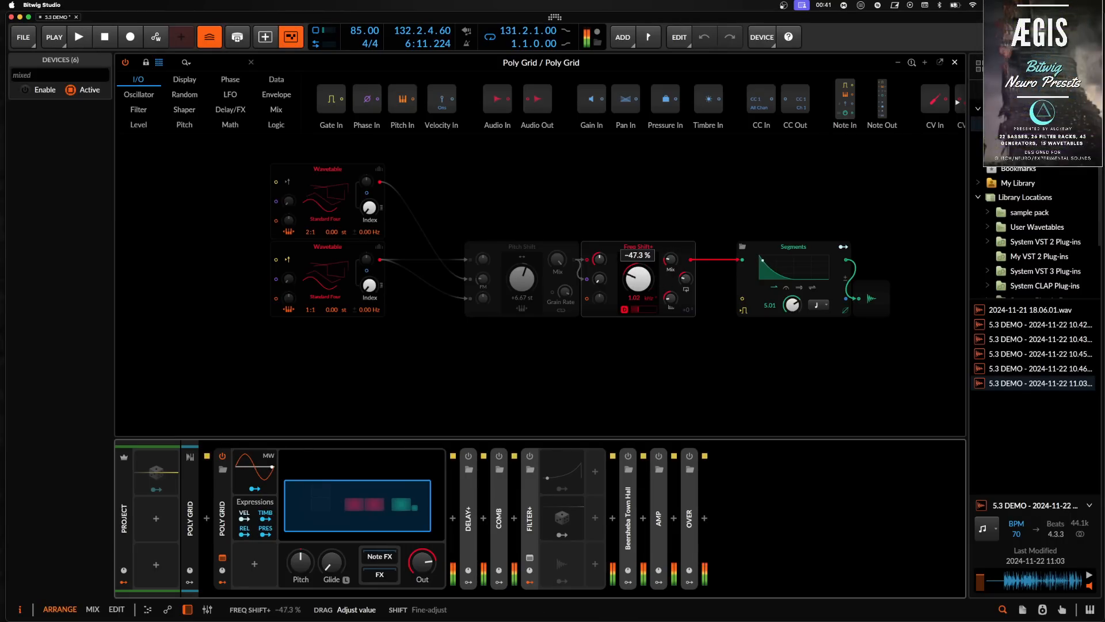
- Switch the Freq Shift+ frequency unit to Hertz and set its mix to about 37.3%
{"action": "left_click", "coordinate": [649, 299]}
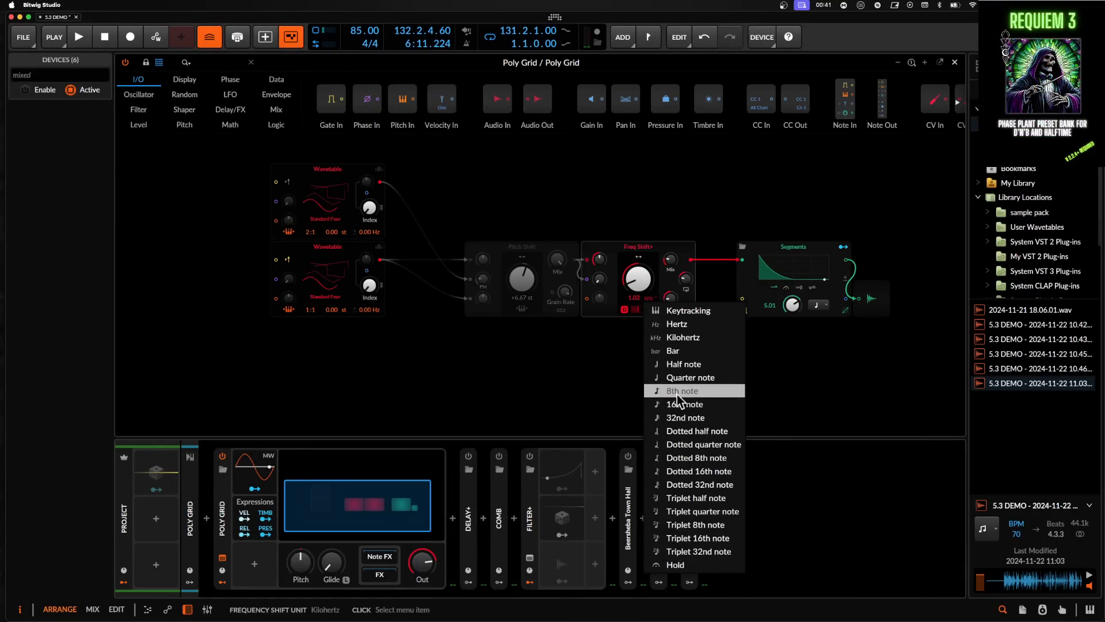
{"action": "left_click", "coordinate": [640, 301]}
{"action": "left_click_drag", "start_coordinate": [637, 296], "coordinate": [638, 279]}
{"action": "left_click", "coordinate": [653, 298]}
{"action": "left_click", "coordinate": [679, 324]}
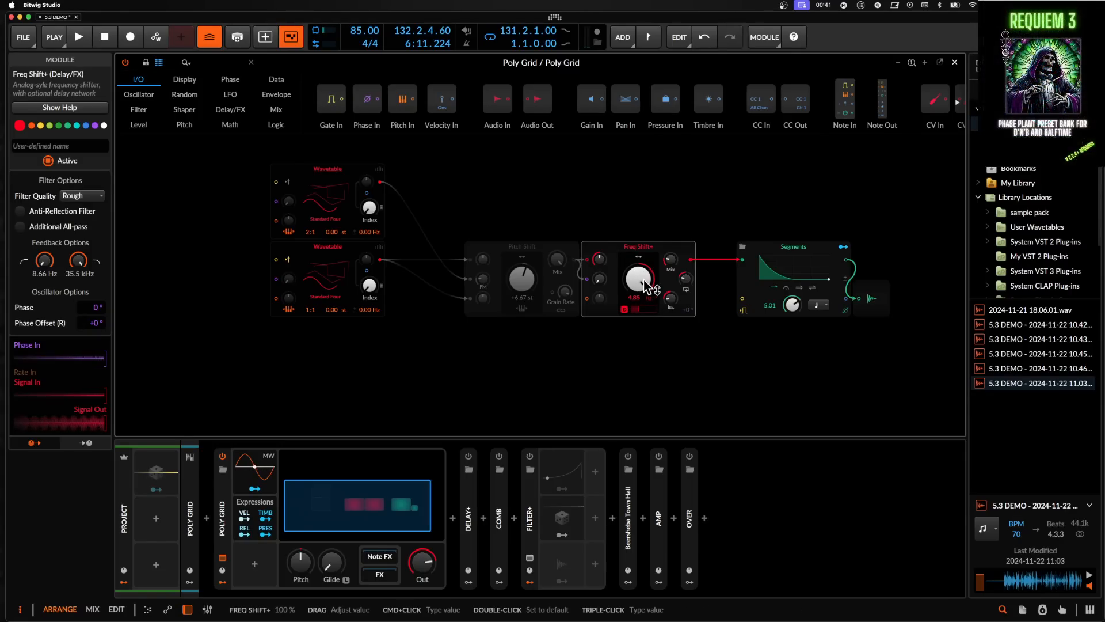
{"action": "left_click_drag", "start_coordinate": [670, 260], "coordinate": [670, 258]}
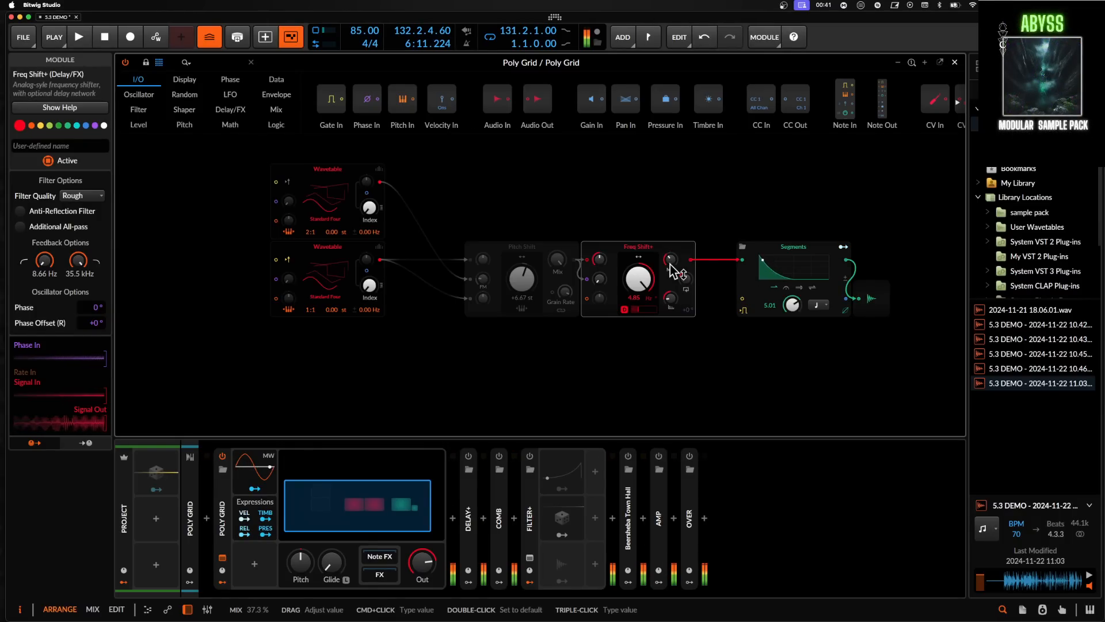
- Set the lower Wavetable oscillator's unison to 3 voices
{"action": "left_click", "coordinate": [379, 247]}
{"action": "left_click", "coordinate": [322, 259]}
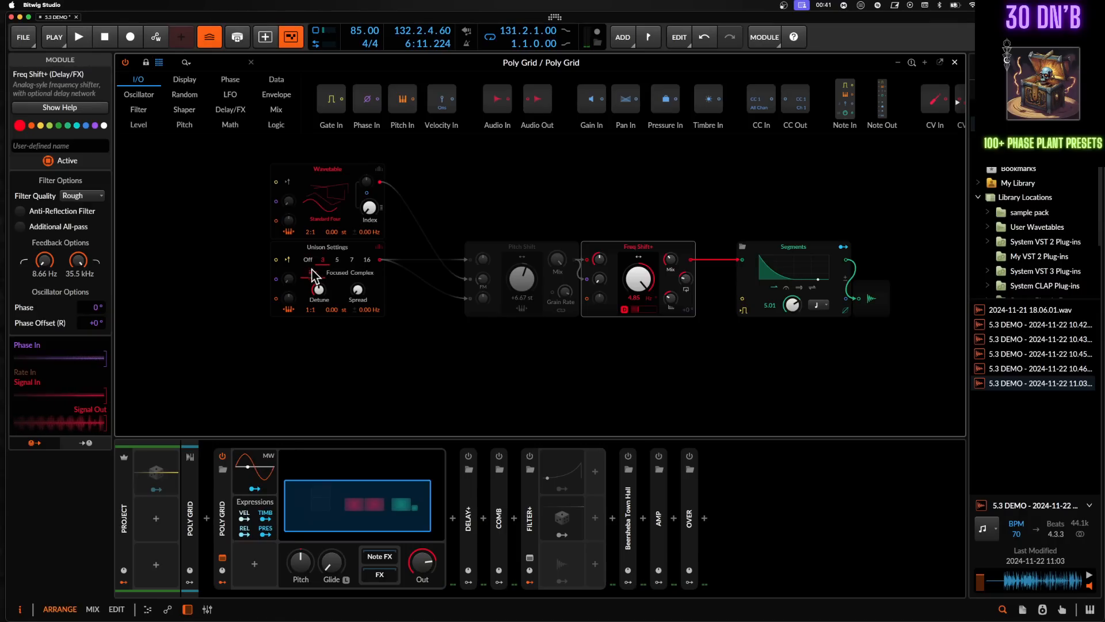
{"action": "left_click", "coordinate": [377, 247]}
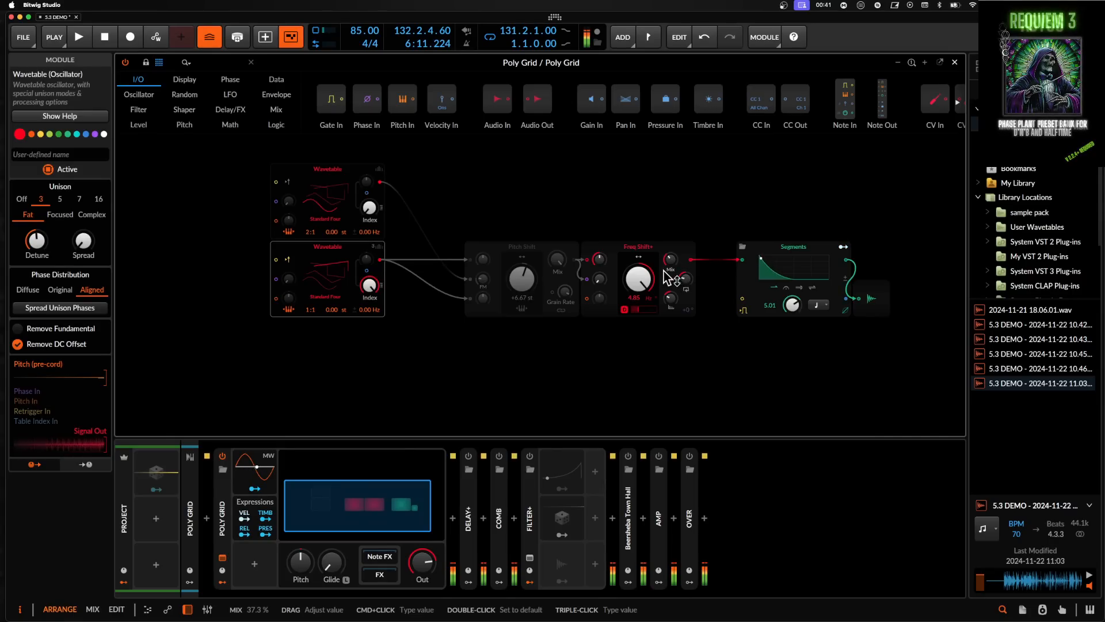
- Patch the upper Wavetable output into the Freq Shift+ phase input with about 83.3% modulation amount
{"action": "left_click_drag", "start_coordinate": [682, 277], "coordinate": [653, 286]}
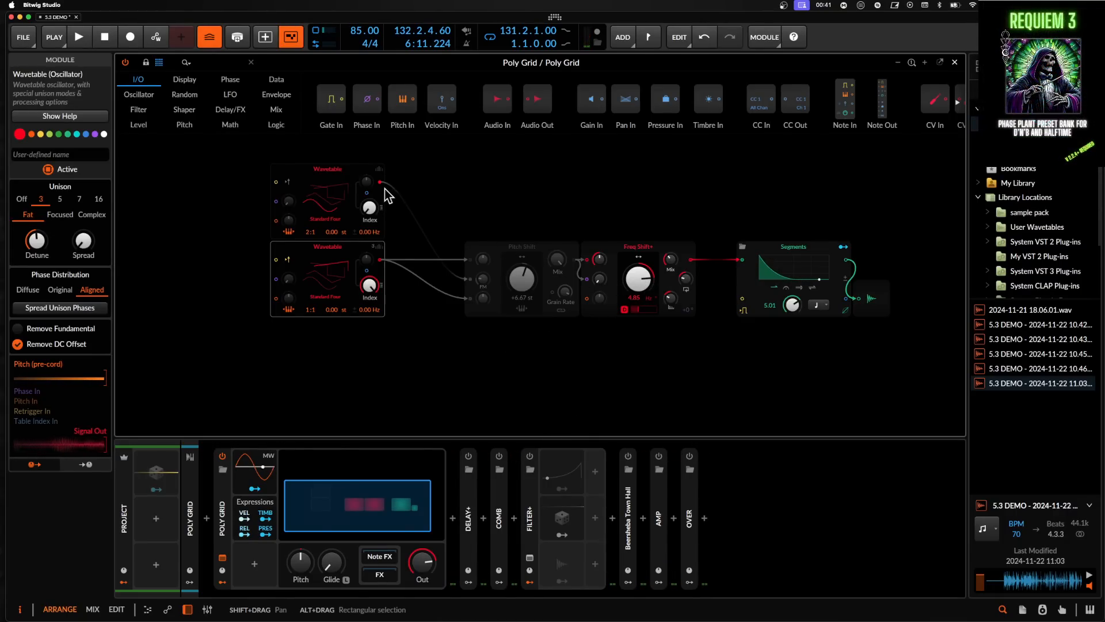
{"action": "left_click_drag", "start_coordinate": [381, 183], "coordinate": [587, 279]}
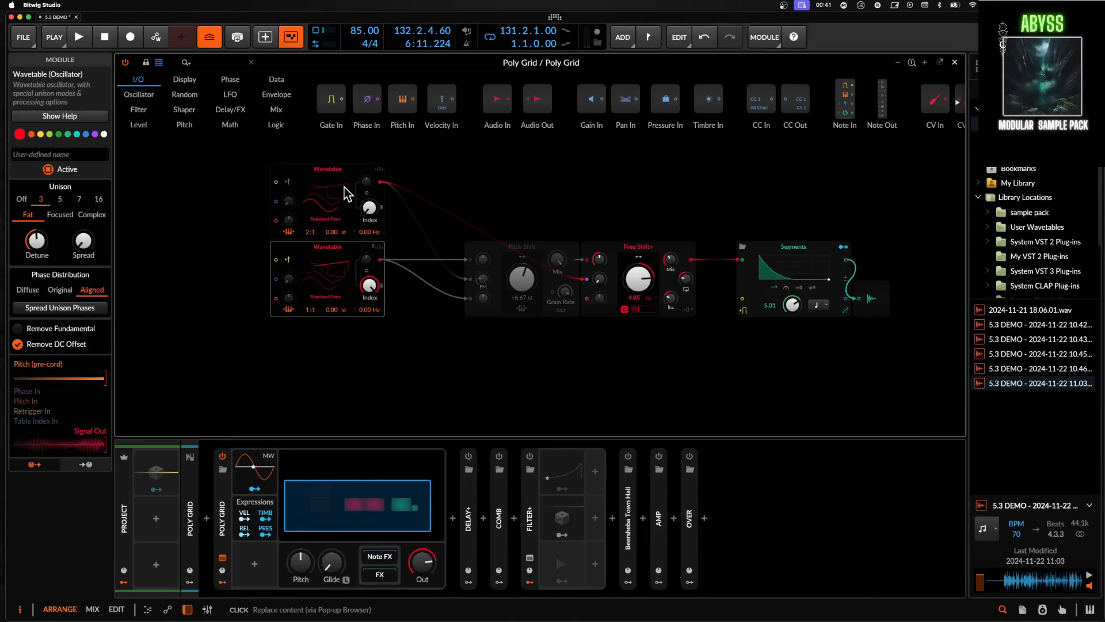
{"action": "left_click_drag", "start_coordinate": [603, 279], "coordinate": [605, 285]}
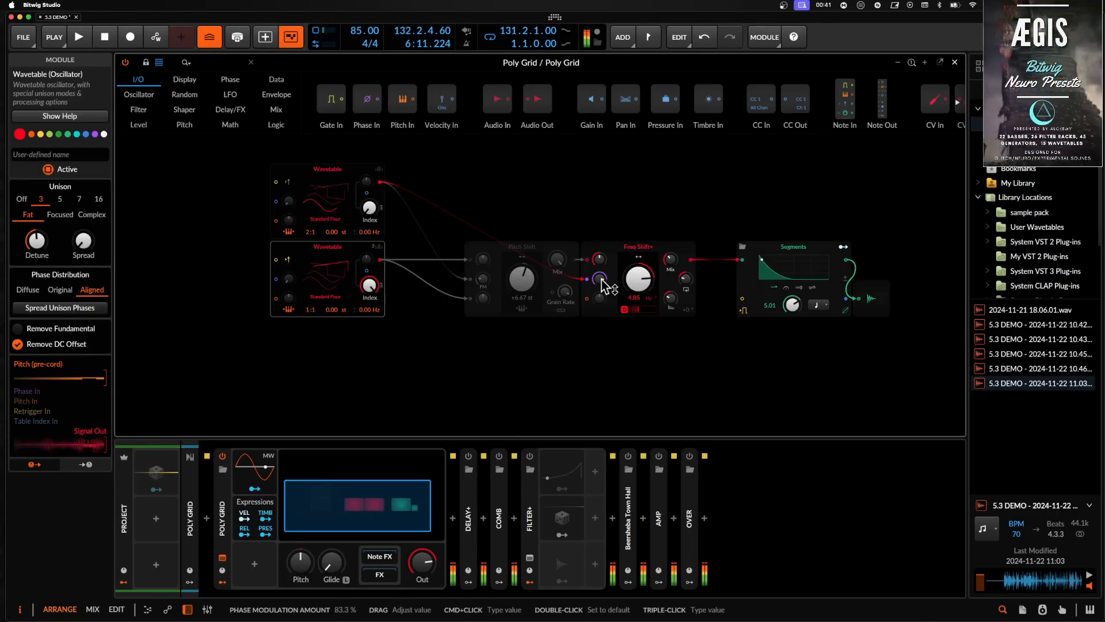
- Re-enable the Filter+ device and raise the Freq Shift+ frequency to about 12.06 Hz
{"action": "left_click", "coordinate": [690, 456]}
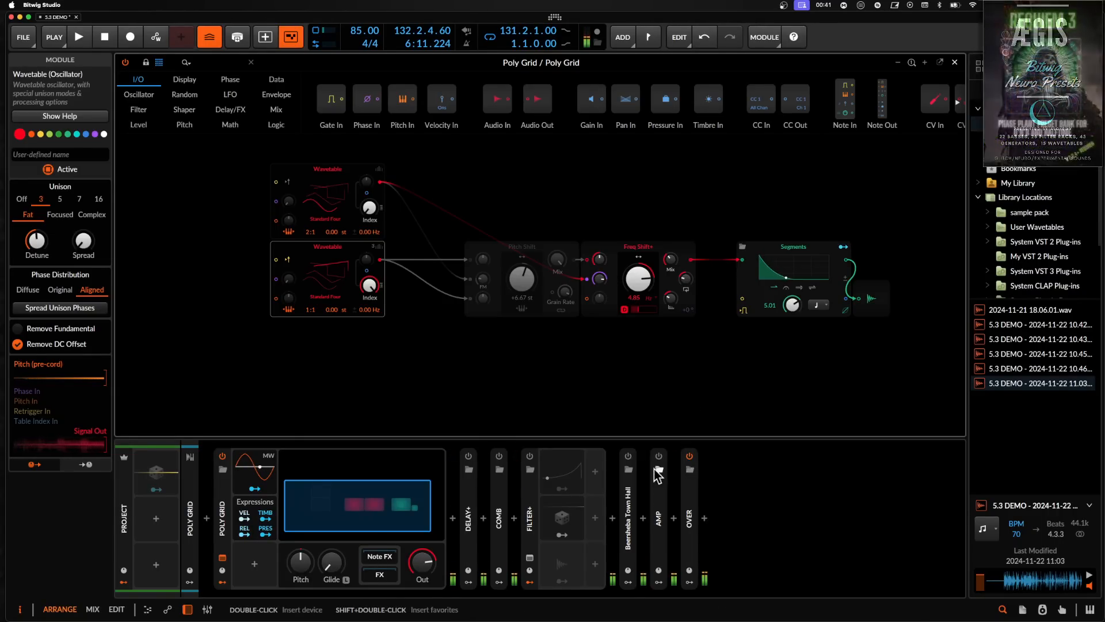
{"action": "left_click", "coordinate": [529, 457]}
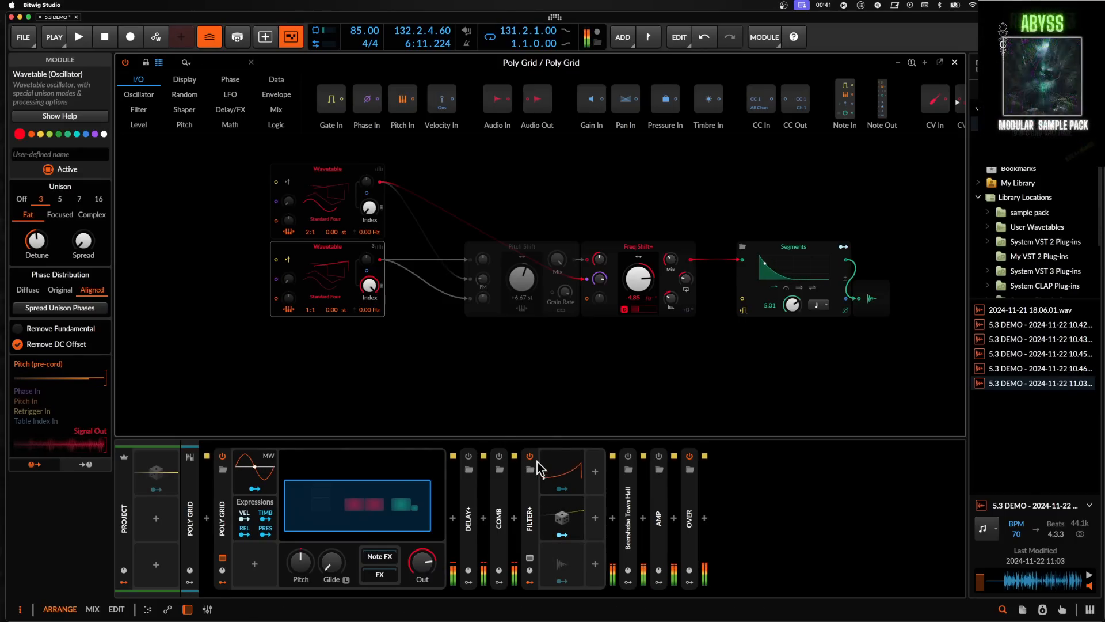
{"action": "left_click_drag", "start_coordinate": [639, 283], "coordinate": [639, 252]}
{"action": "left_click_drag", "start_coordinate": [639, 299], "coordinate": [634, 301]}
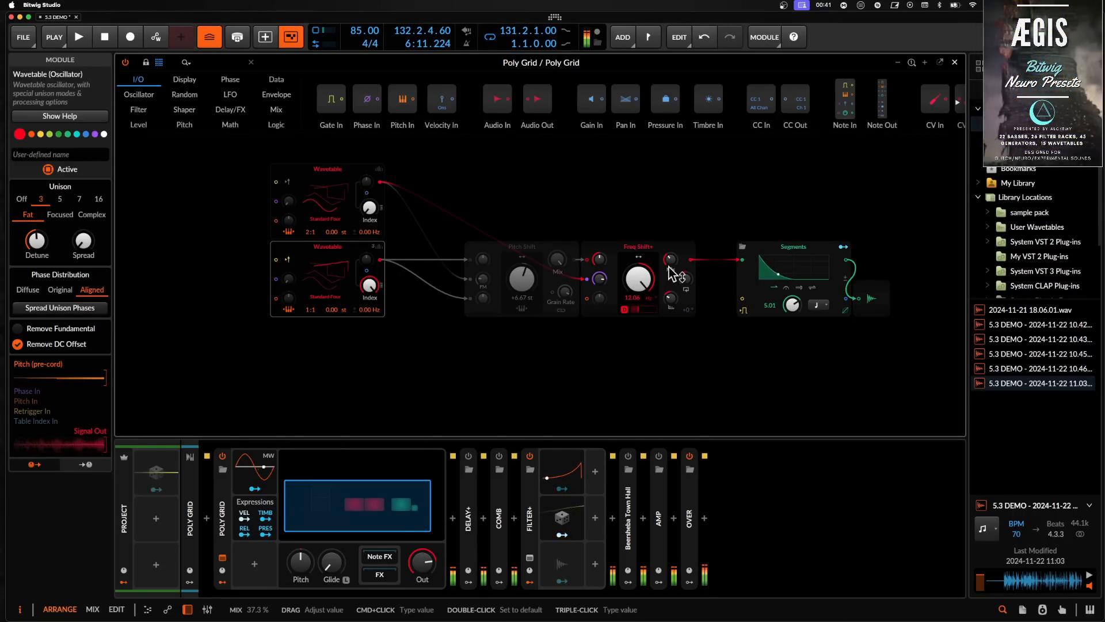
- Turn off the Freq Shift+ delay and set its feedback direction to about 74.7%
{"action": "left_click", "coordinate": [623, 314]}
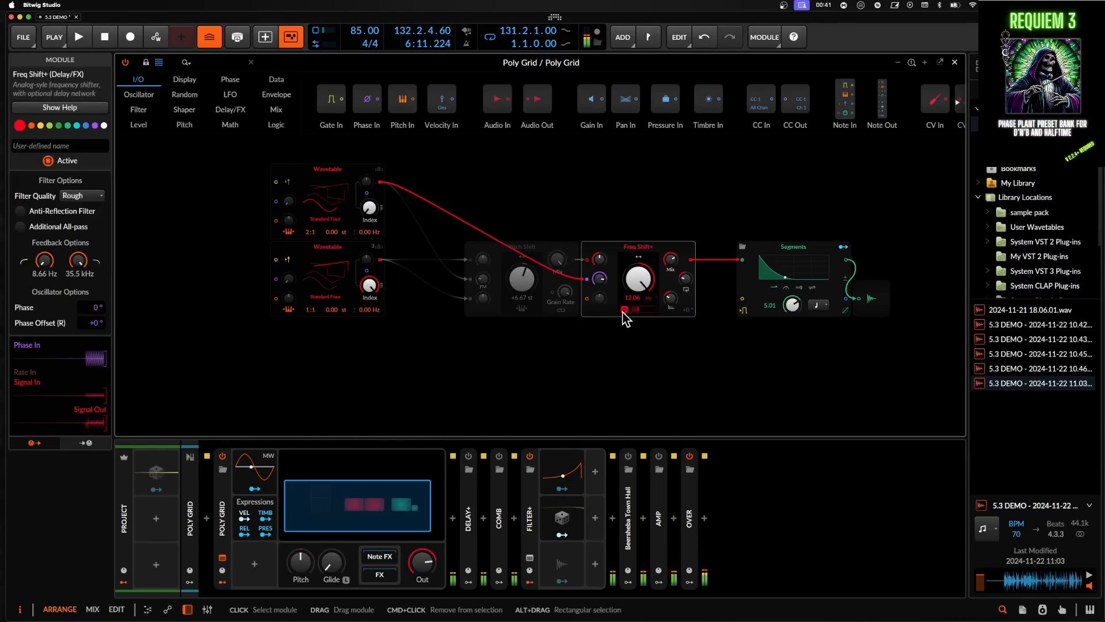
{"action": "left_click", "coordinate": [624, 311]}
{"action": "left_click_drag", "start_coordinate": [672, 257], "coordinate": [682, 301]}
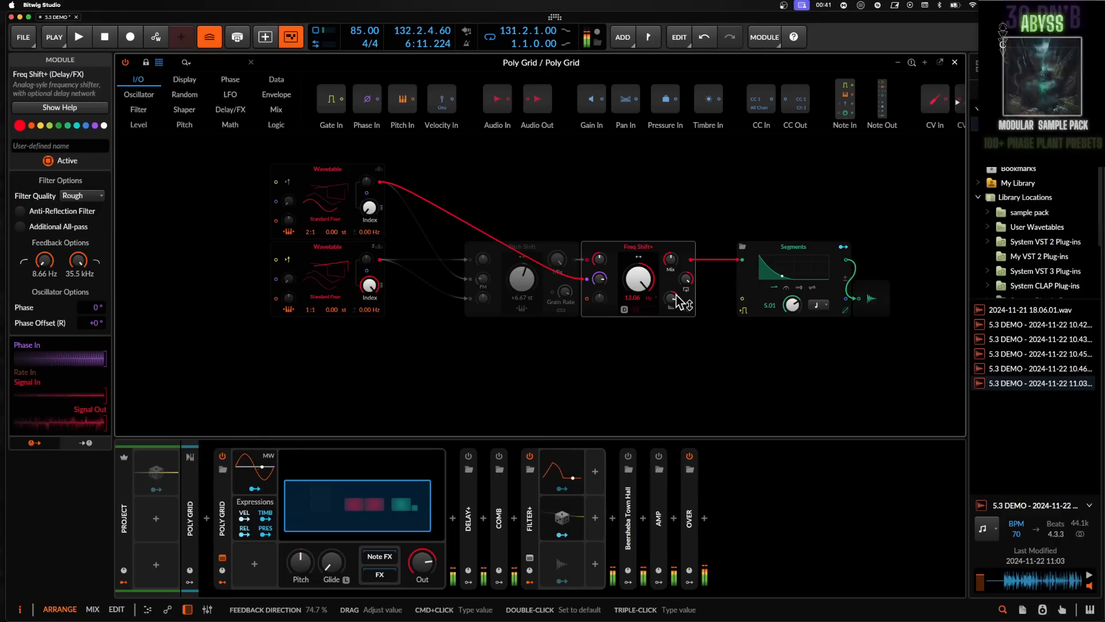
- Remove the upper Wavetable's cable to the Freq Shift+ and close the Poly Grid window
{"action": "left_click_drag", "start_coordinate": [599, 279], "coordinate": [599, 266]}
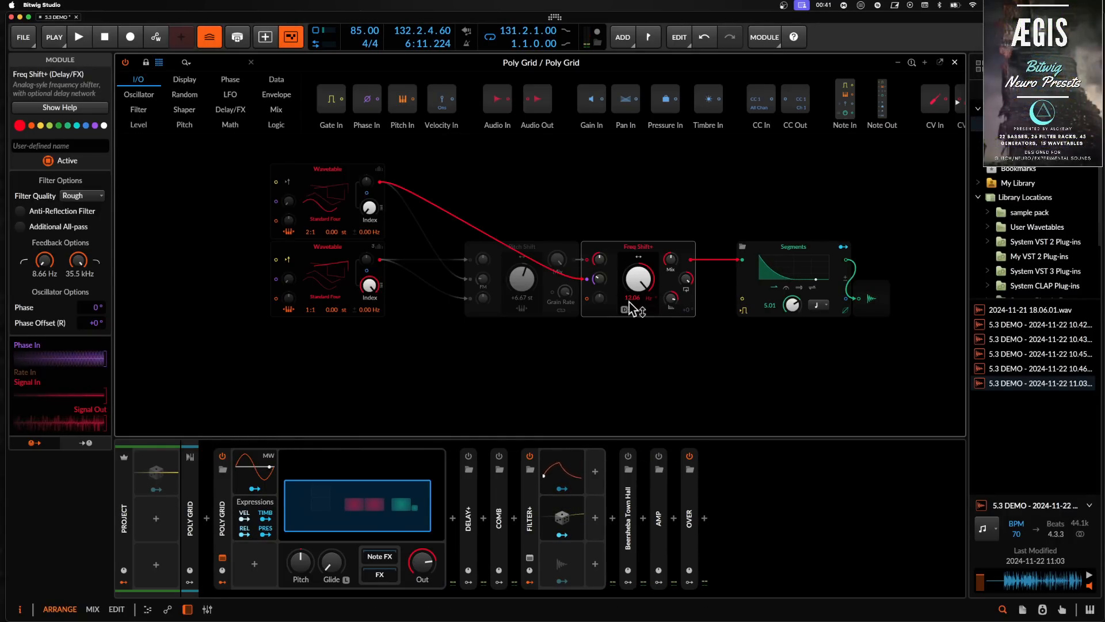
{"action": "double_click", "coordinate": [380, 182]}
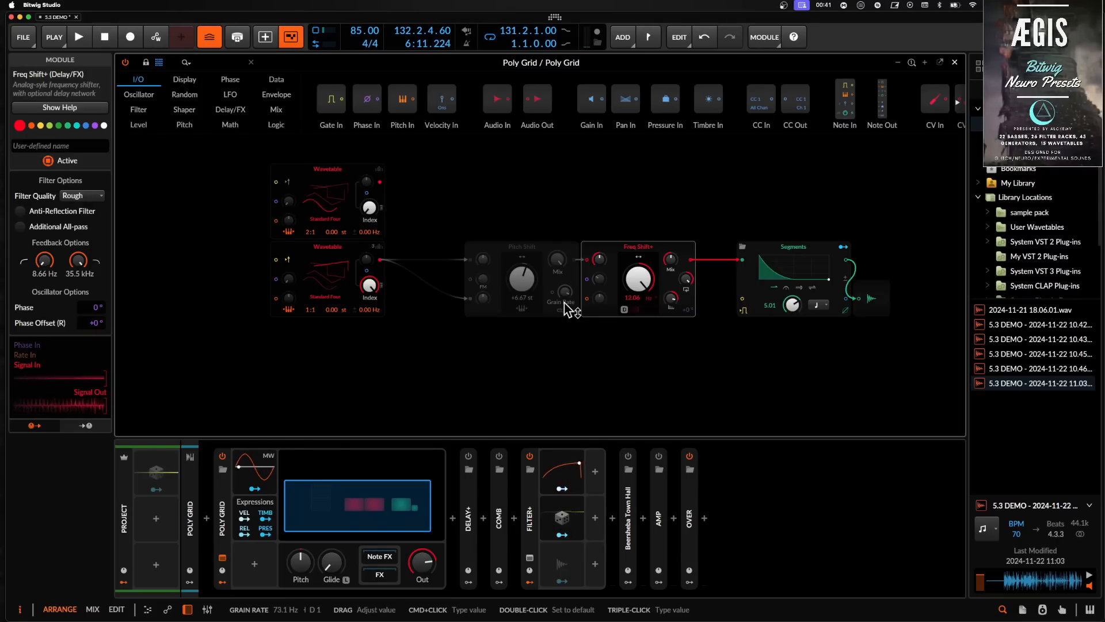
{"action": "left_click", "coordinate": [954, 62]}
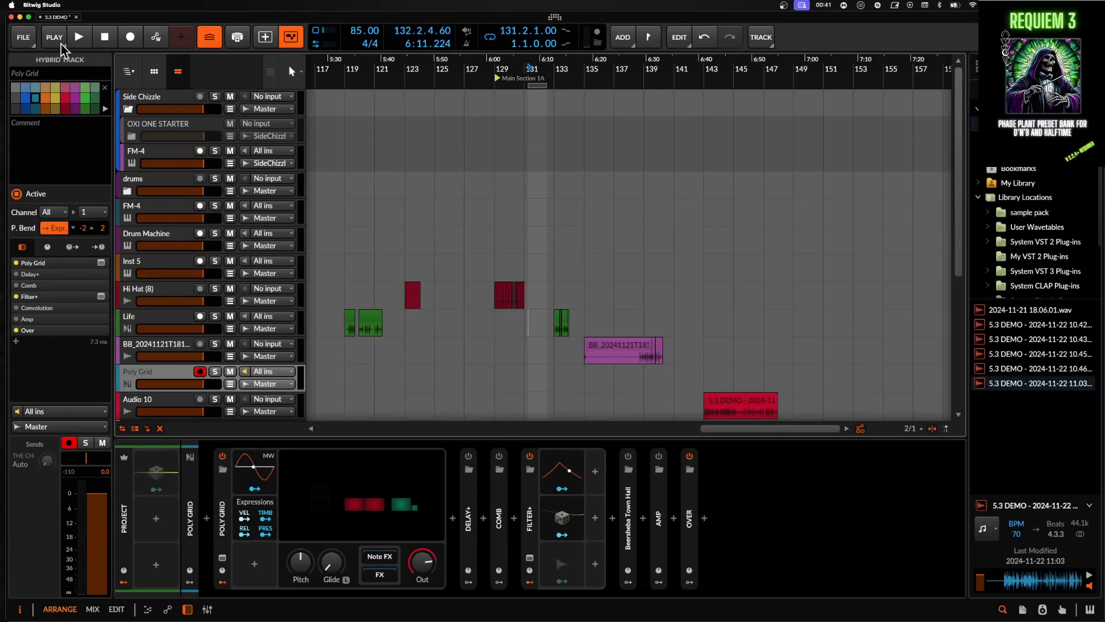
{"action": "left_click", "coordinate": [27, 38]}
{"action": "left_click", "coordinate": [58, 77]}
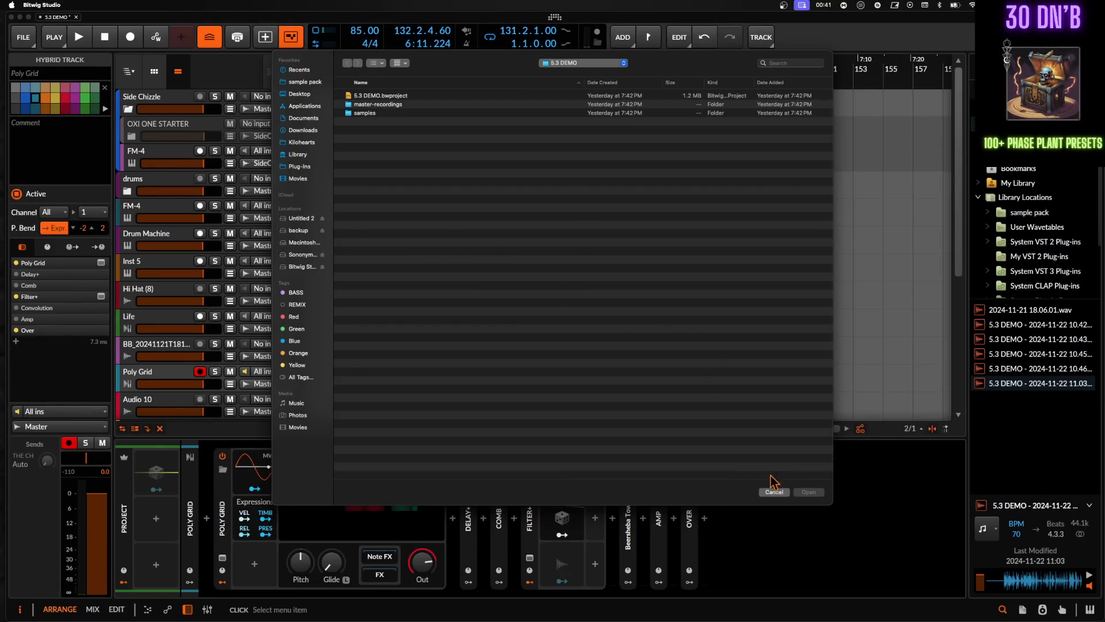
{"action": "left_click", "coordinate": [775, 492]}
- Open the audio settings and review the selected audio device, then close the settings
{"action": "left_click", "coordinate": [23, 37]}
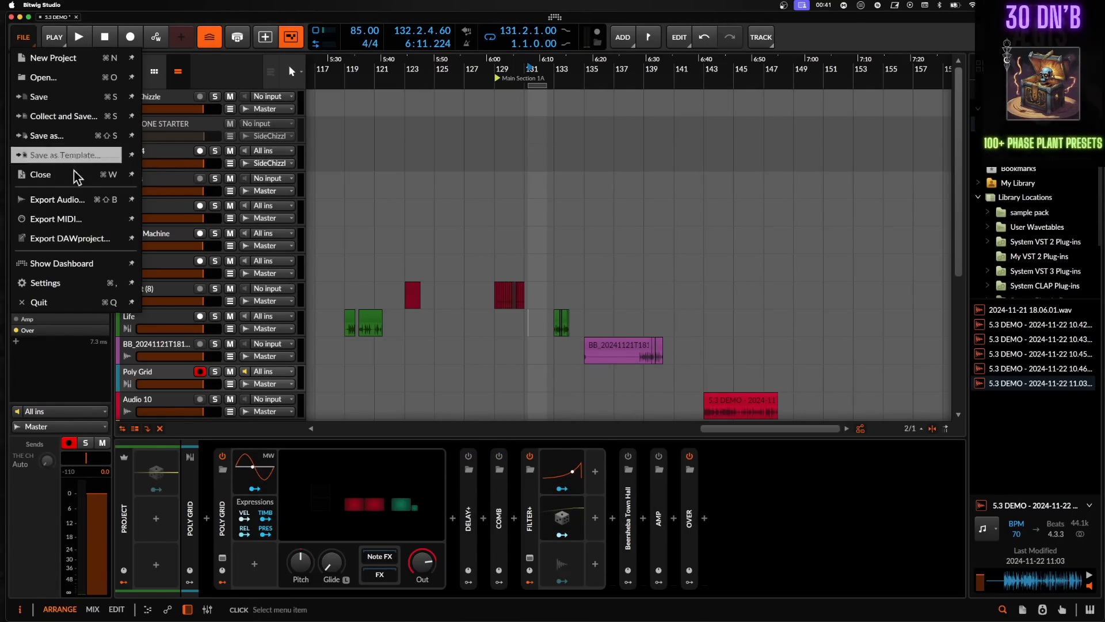
{"action": "left_click", "coordinate": [46, 282]}
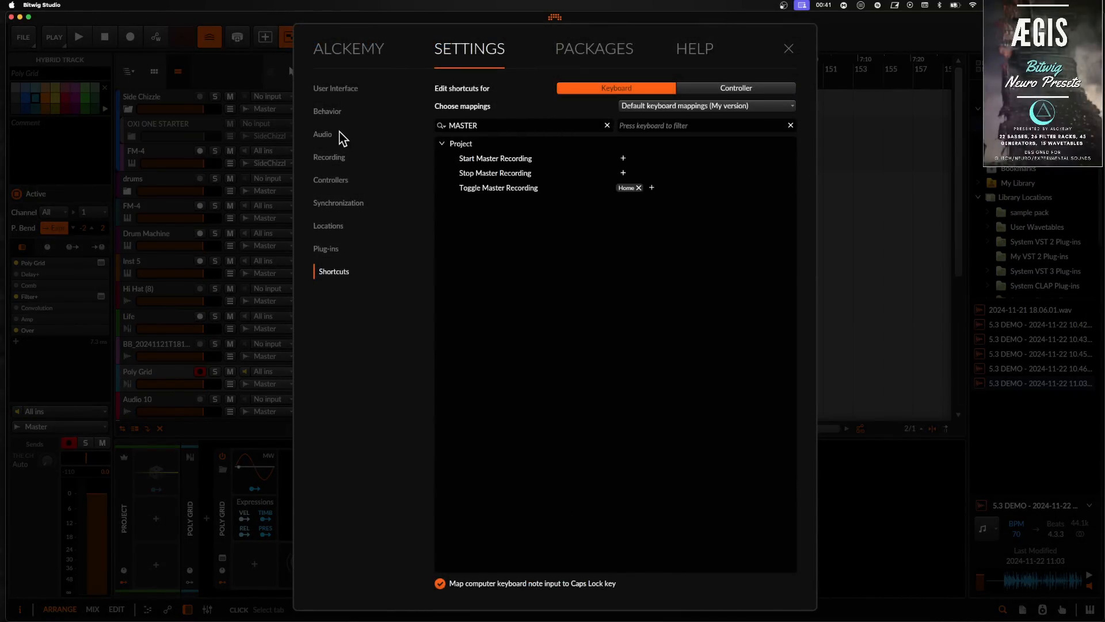
{"action": "left_click", "coordinate": [337, 134]}
{"action": "left_click", "coordinate": [612, 122]}
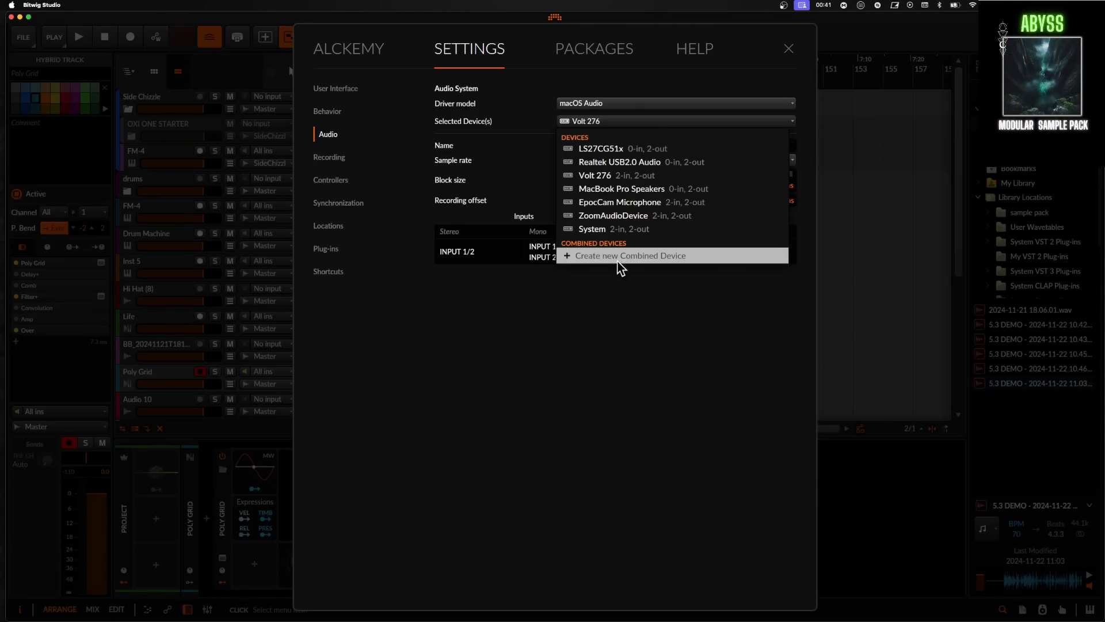
{"action": "left_click", "coordinate": [602, 270]}
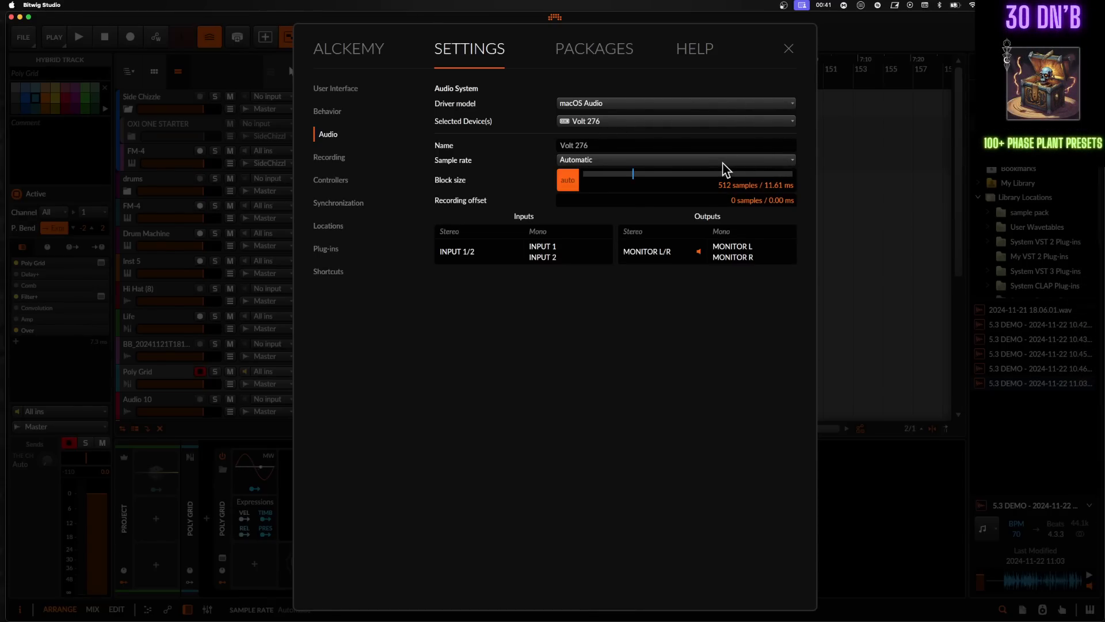
{"action": "left_click", "coordinate": [598, 124]}
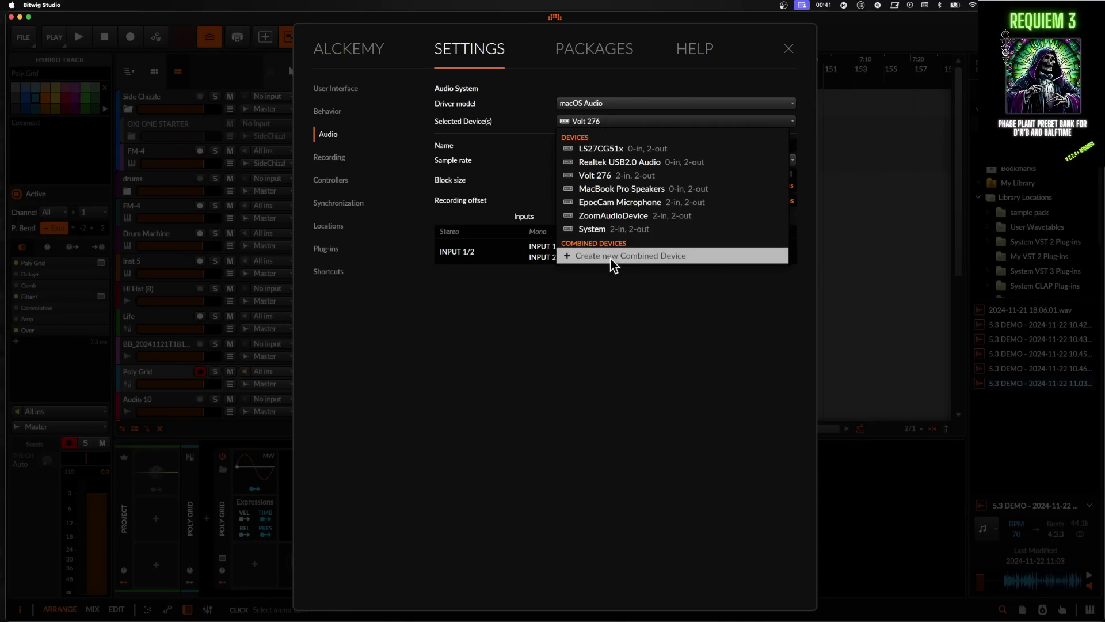
{"action": "left_click", "coordinate": [603, 282]}
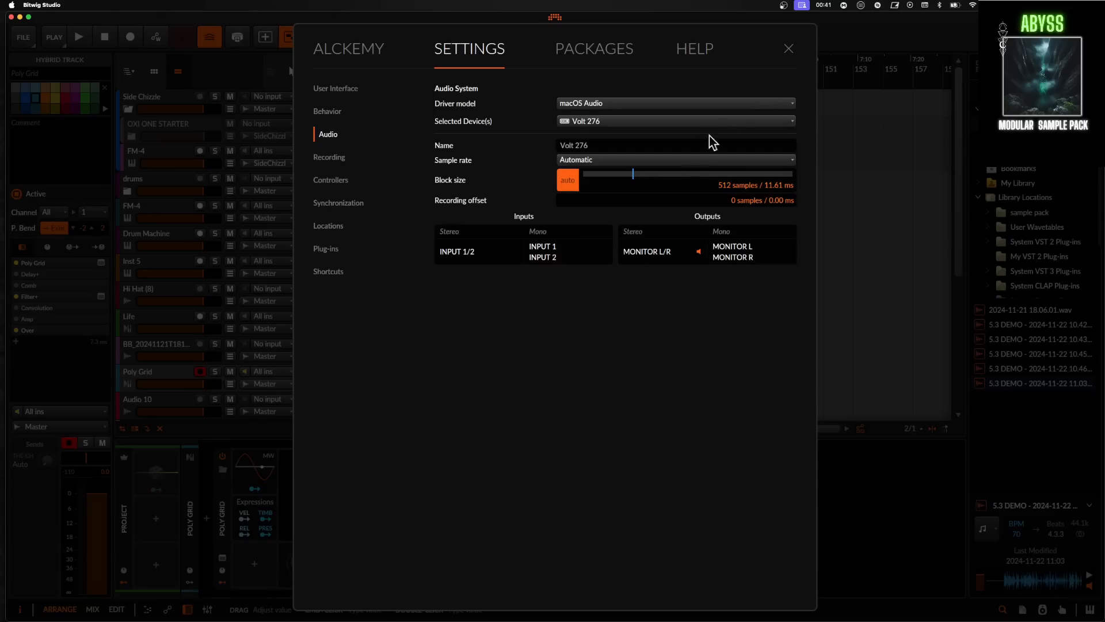
{"action": "left_click", "coordinate": [789, 49]}
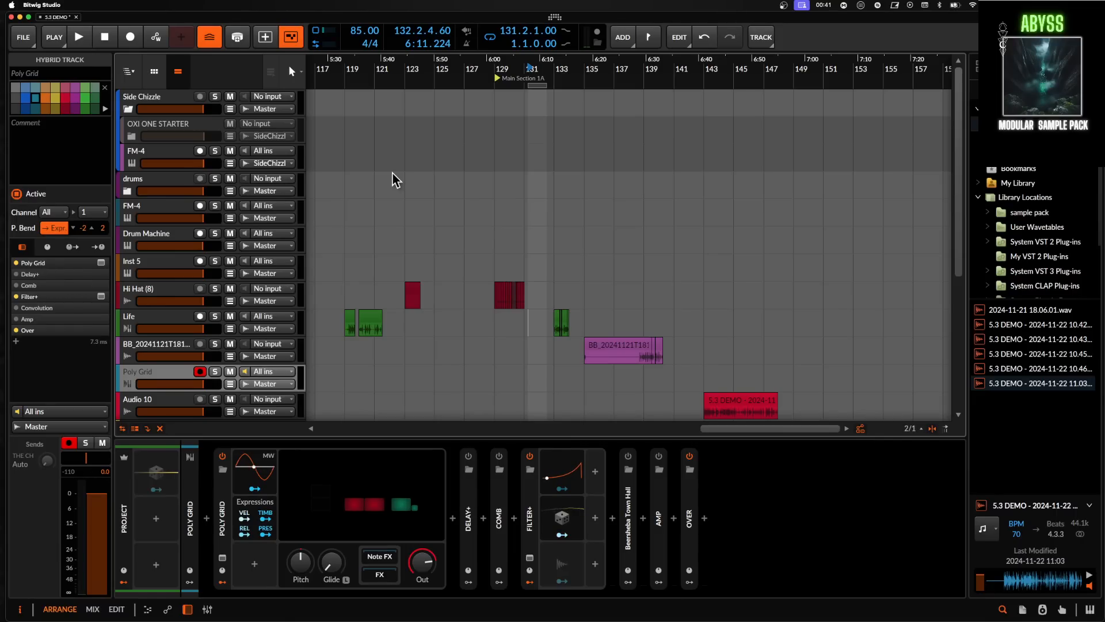
- Open the New 1.bwproject project from the New 1 folder inside Projects
{"action": "left_click", "coordinate": [23, 37]}
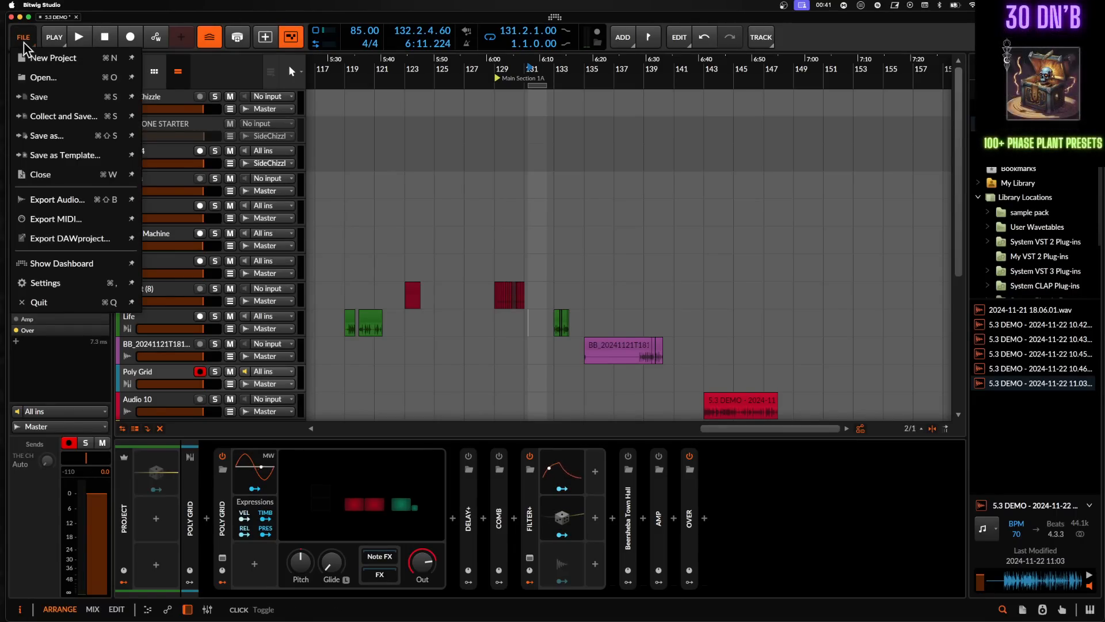
{"action": "left_click", "coordinate": [44, 76]}
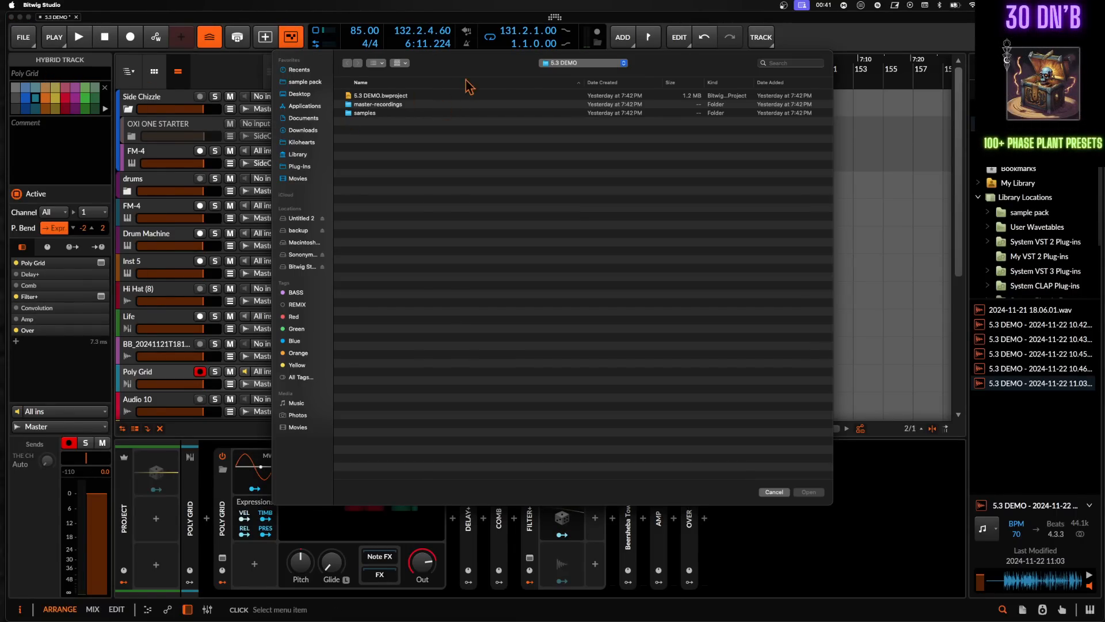
{"action": "left_click", "coordinate": [563, 63]}
{"action": "left_click", "coordinate": [579, 74]}
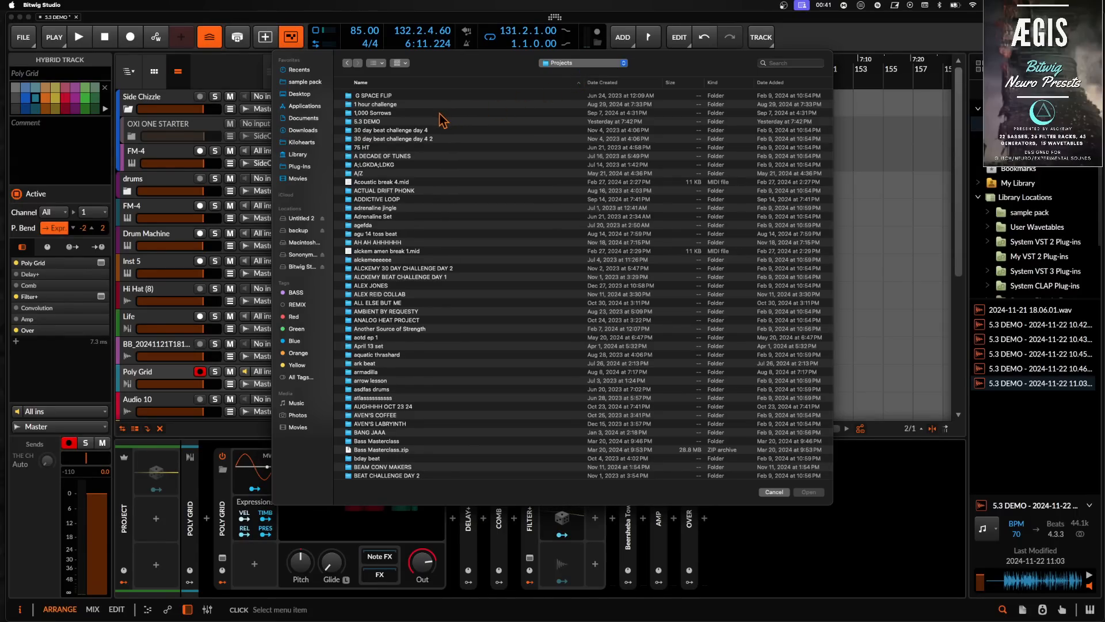
{"action": "scroll", "coordinate": [441, 122], "scroll_direction": "down", "scroll_amount": 20}
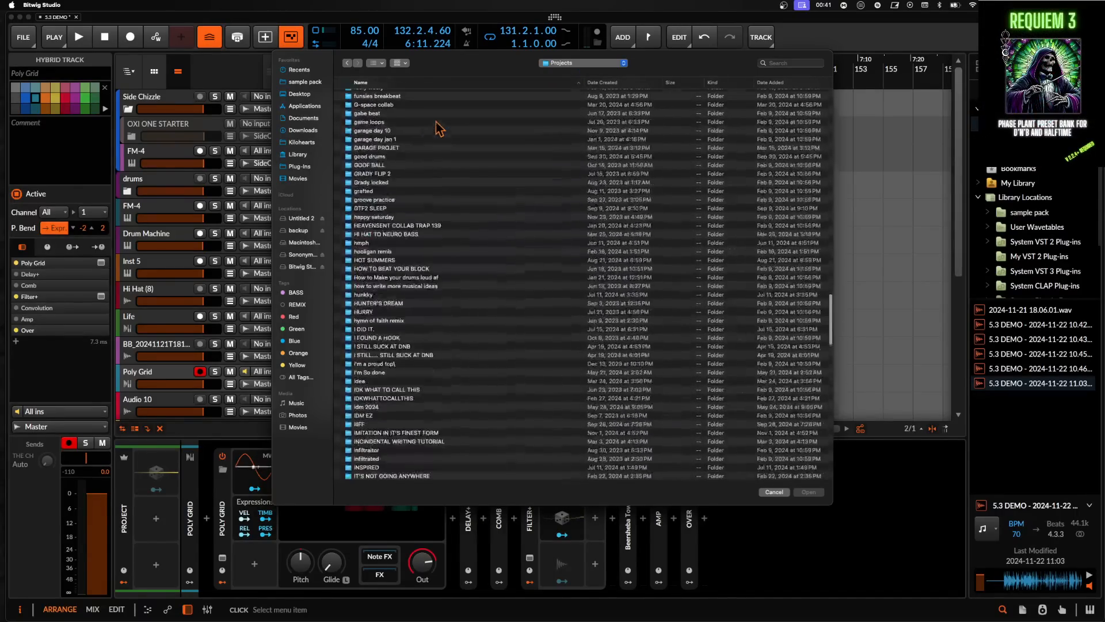
{"action": "scroll", "coordinate": [440, 127], "scroll_direction": "down", "scroll_amount": 15}
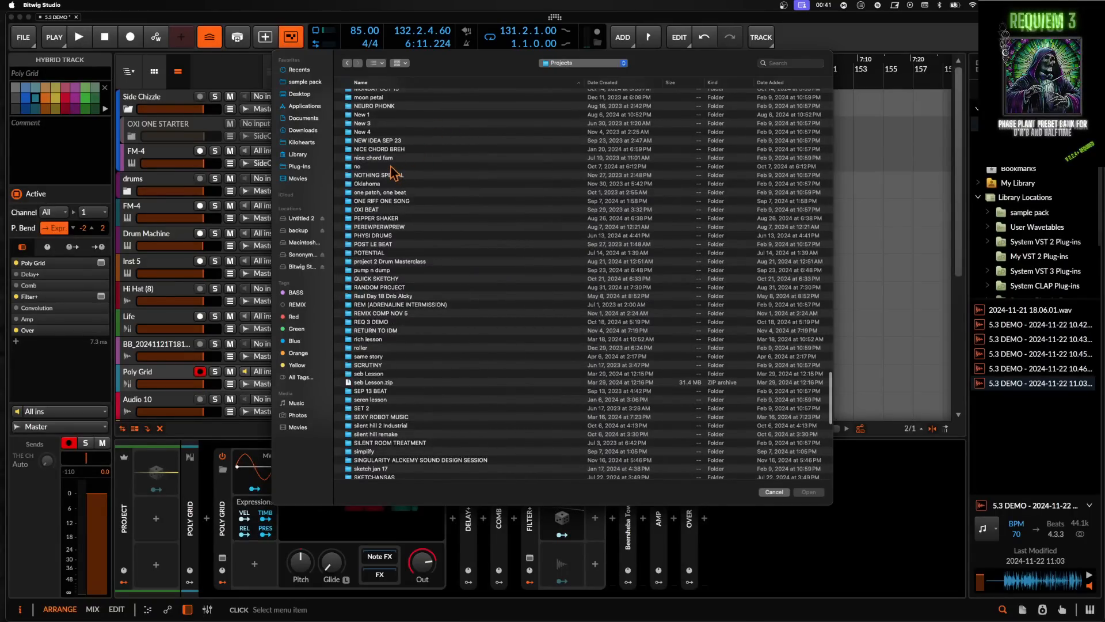
{"action": "scroll", "coordinate": [371, 134], "scroll_direction": "up", "scroll_amount": 1}
{"action": "left_click", "coordinate": [368, 126]}
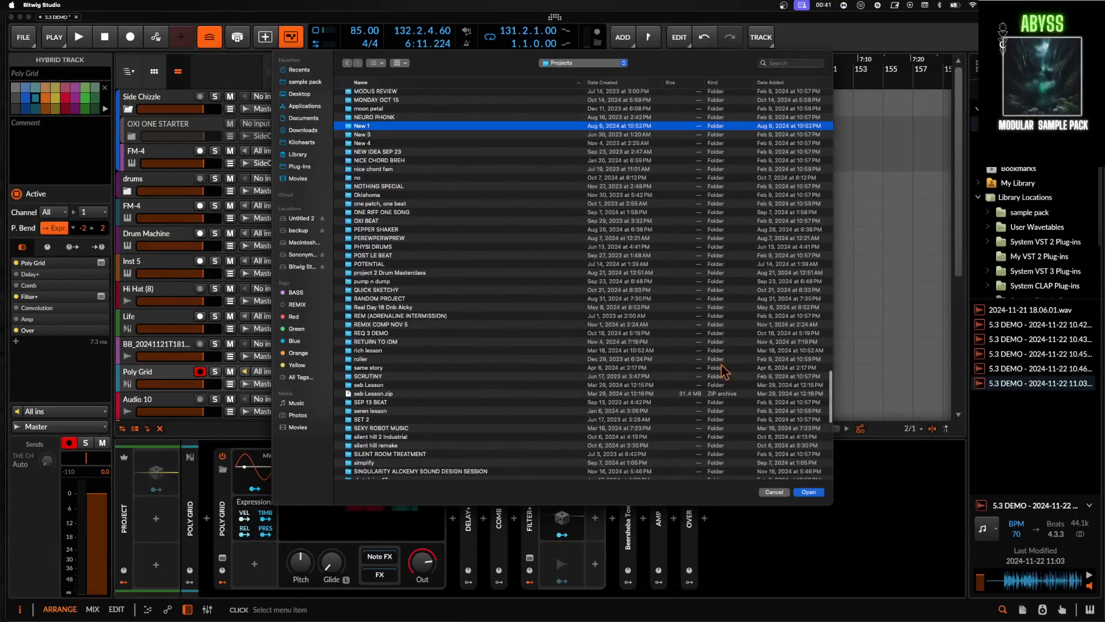
{"action": "left_click", "coordinate": [808, 492]}
{"action": "left_click", "coordinate": [415, 114]}
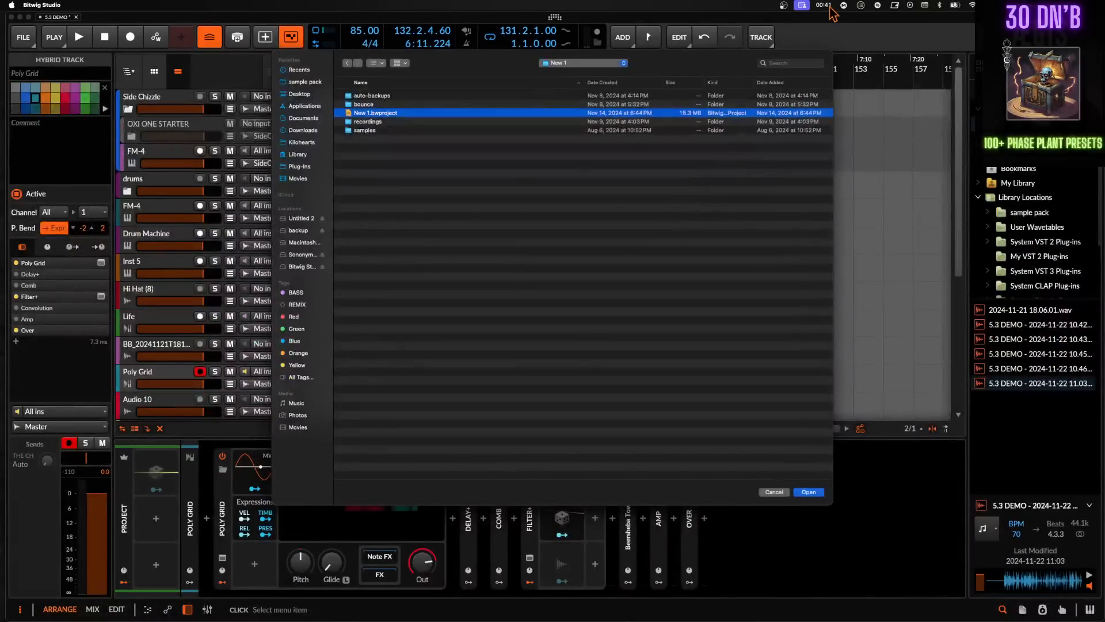
{"action": "left_click", "coordinate": [808, 493]}
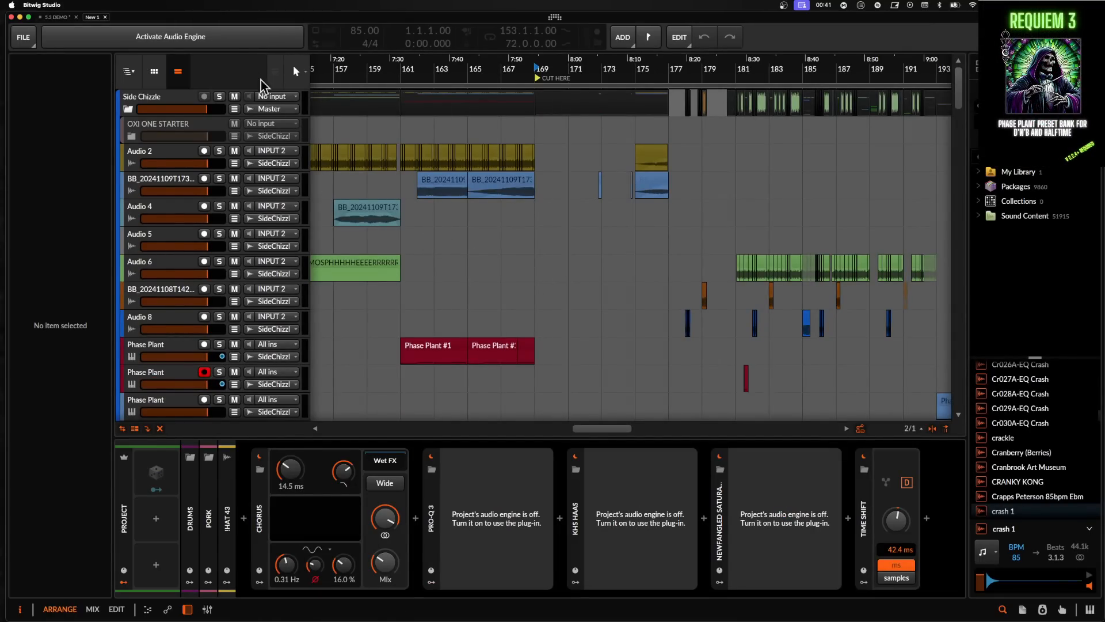
- Activate the audio engine of the newly opened project
{"action": "left_click", "coordinate": [202, 40]}
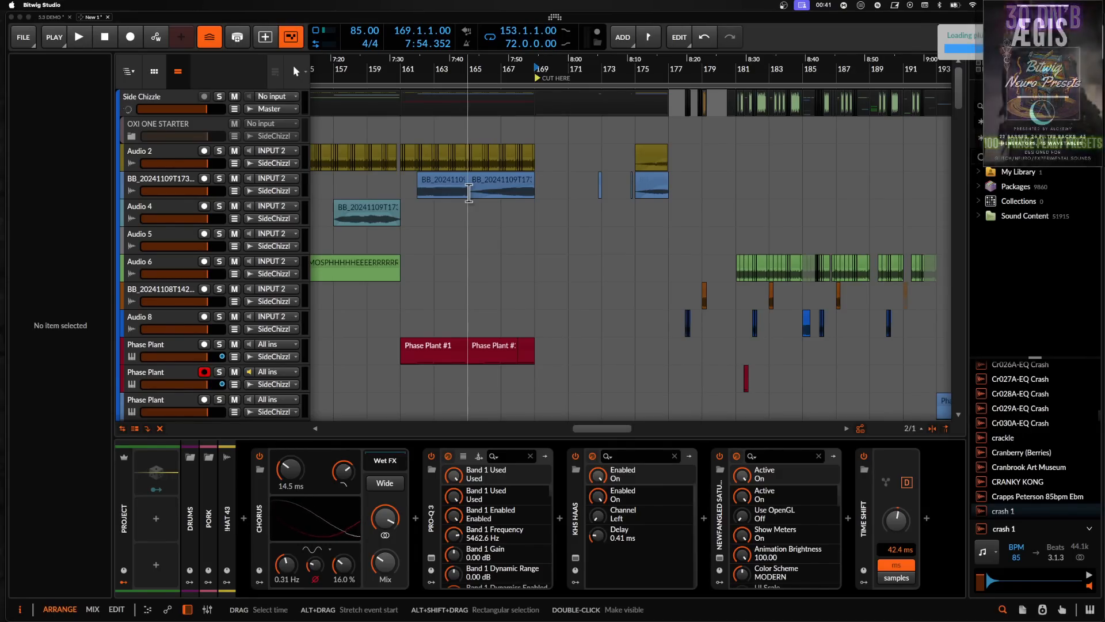
{"action": "scroll", "coordinate": [469, 193], "scroll_direction": "down", "scroll_amount": 10}
{"action": "scroll", "coordinate": [469, 193], "scroll_direction": "down", "scroll_amount": 20}
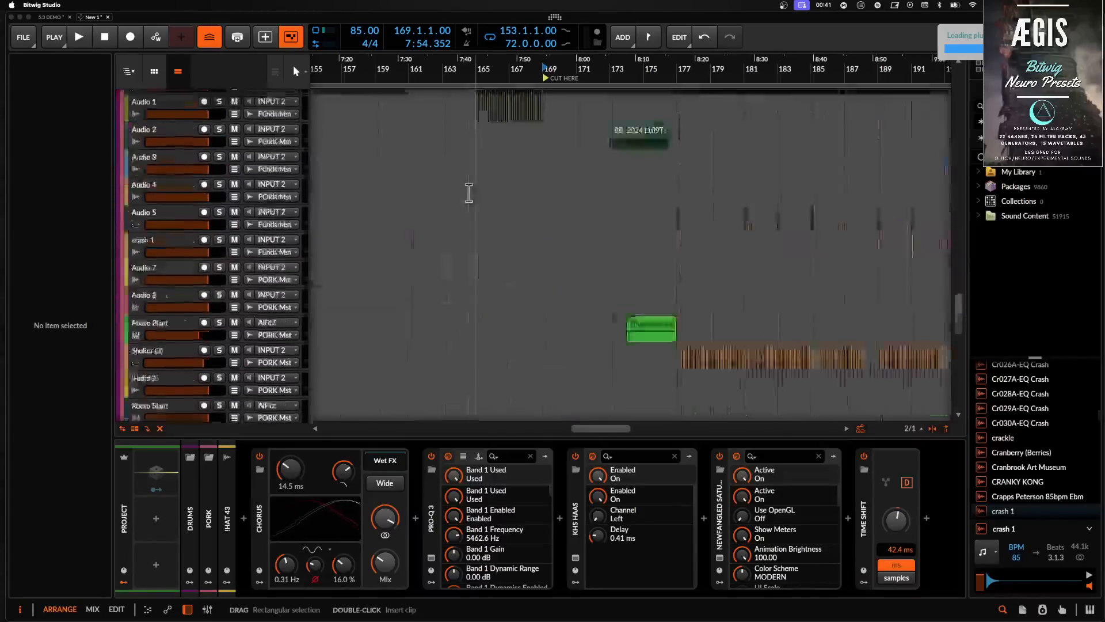
{"action": "scroll", "coordinate": [469, 193], "scroll_direction": "up", "scroll_amount": 20}
{"action": "scroll", "coordinate": [469, 193], "scroll_direction": "right", "scroll_amount": 6}
{"action": "scroll", "coordinate": [469, 193], "scroll_direction": "up", "scroll_amount": 10}
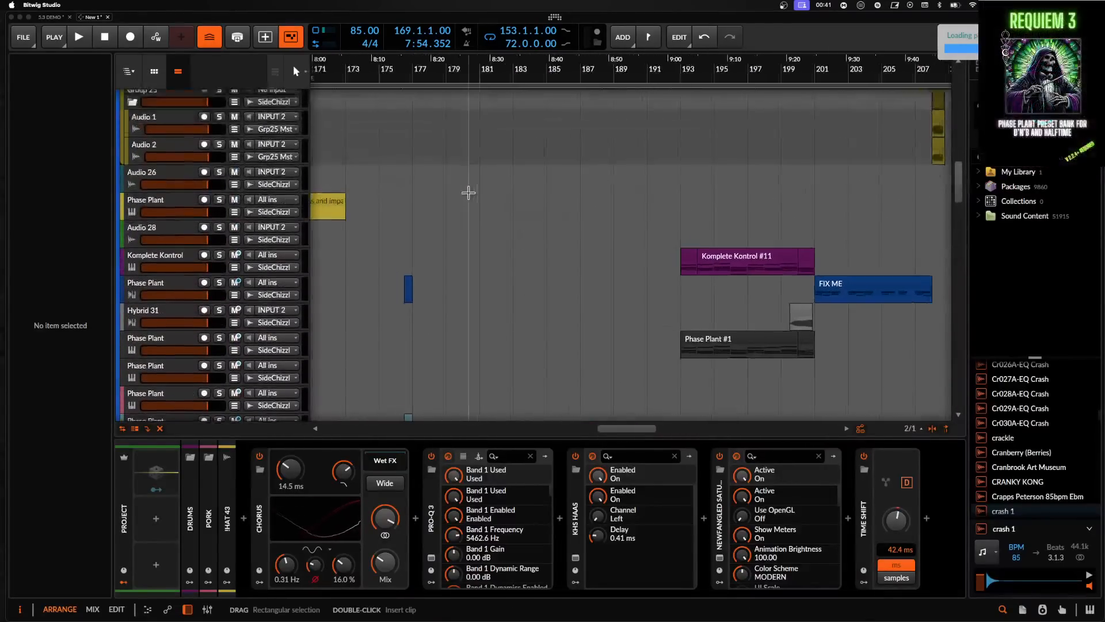
{"action": "scroll", "coordinate": [469, 190], "scroll_direction": "left", "scroll_amount": 2}
- Set the playback position to bar 173 and start playing the arrangement
{"action": "left_click", "coordinate": [585, 198]}
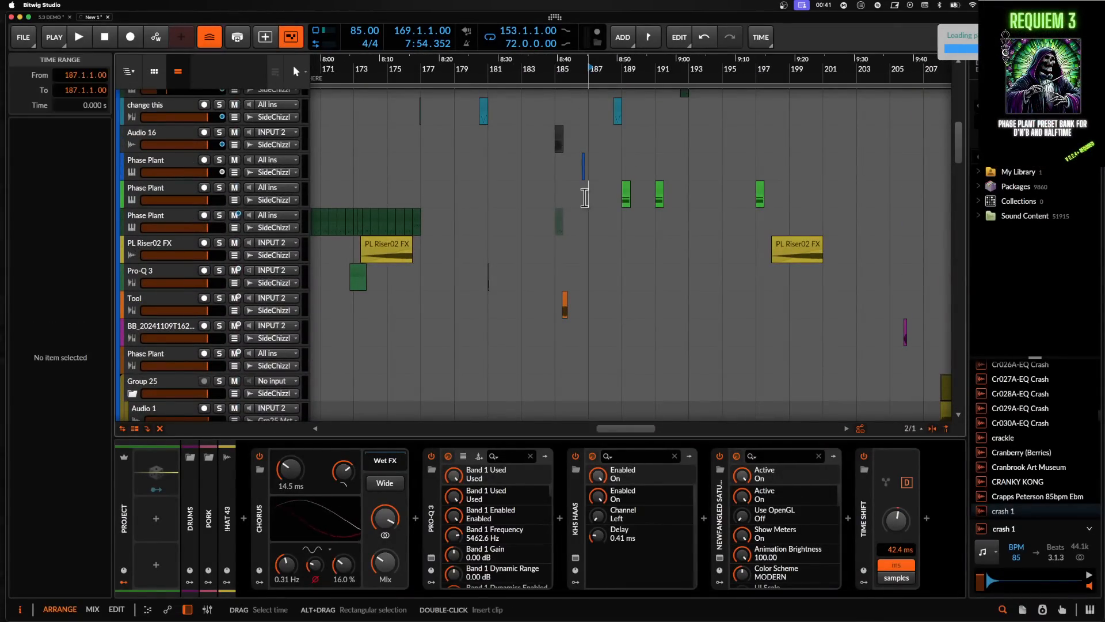
{"action": "scroll", "coordinate": [585, 198], "scroll_direction": "down", "scroll_amount": 5}
{"action": "scroll", "coordinate": [483, 227], "scroll_direction": "up", "scroll_amount": 3}
{"action": "scroll", "coordinate": [483, 226], "scroll_direction": "up", "scroll_amount": 1}
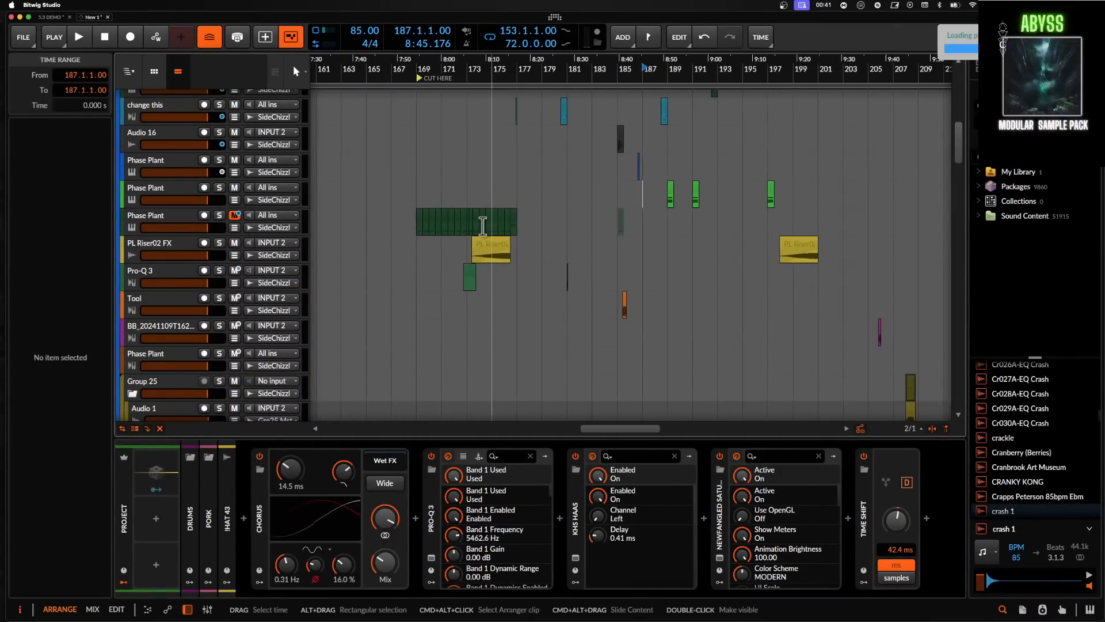
{"action": "scroll", "coordinate": [482, 226], "scroll_direction": "up", "scroll_amount": 2}
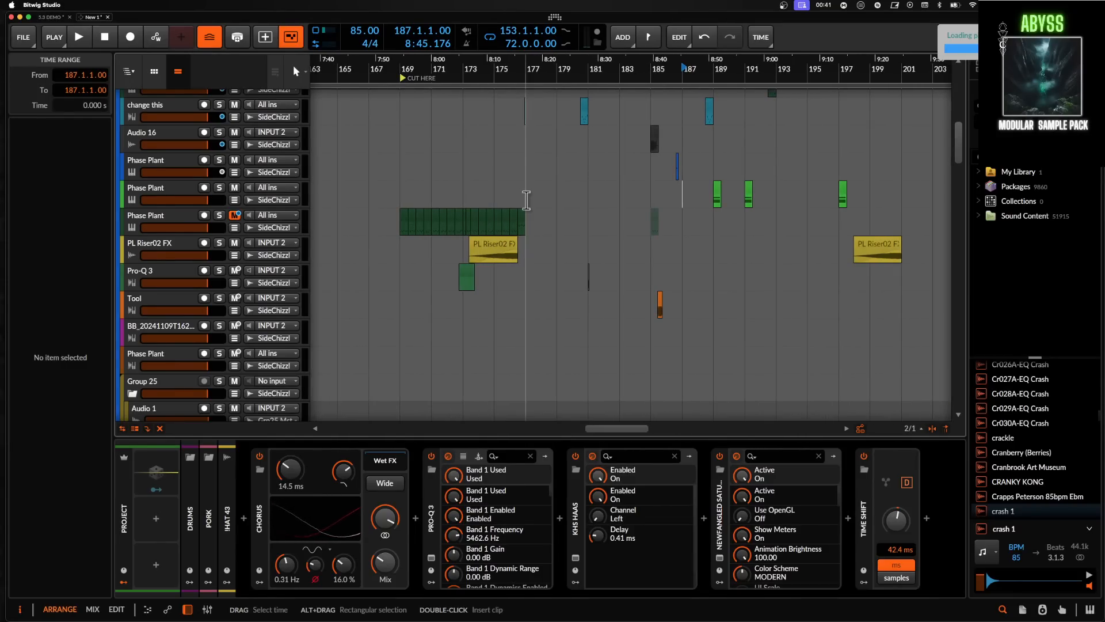
{"action": "left_click", "coordinate": [471, 202]}
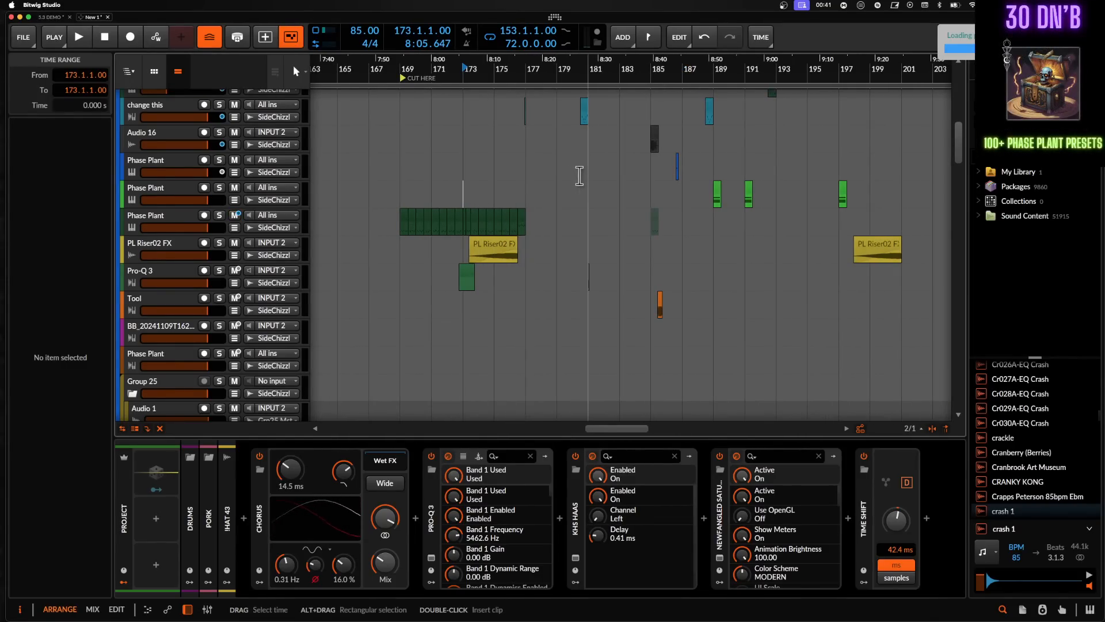
{"action": "scroll", "coordinate": [580, 175], "scroll_direction": "up", "scroll_amount": 2}
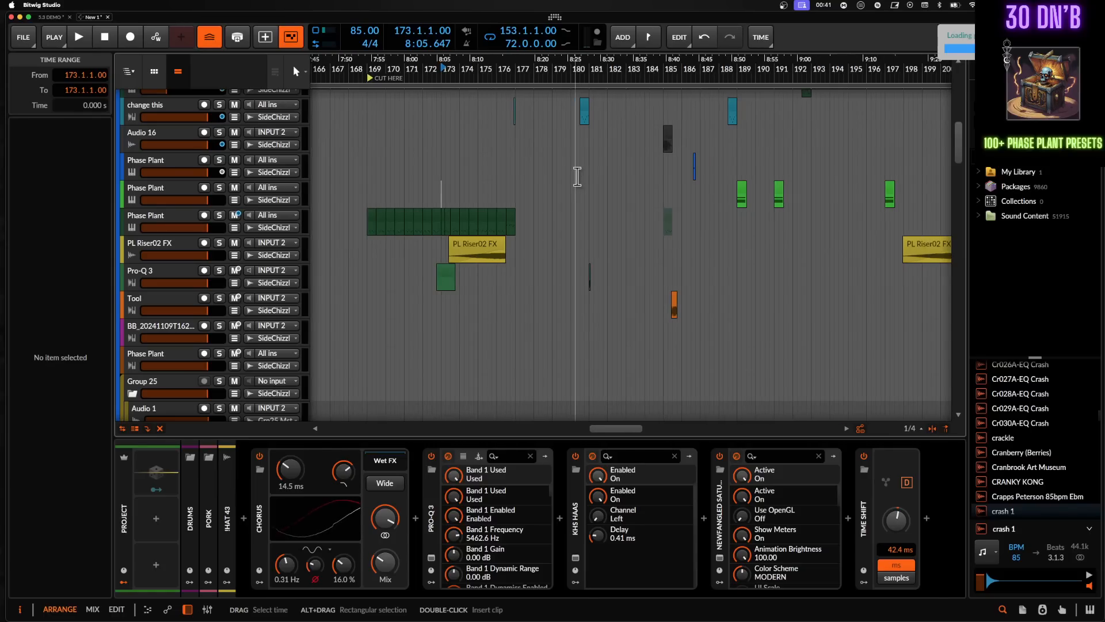
{"action": "scroll", "coordinate": [442, 200], "scroll_direction": "up", "scroll_amount": 3}
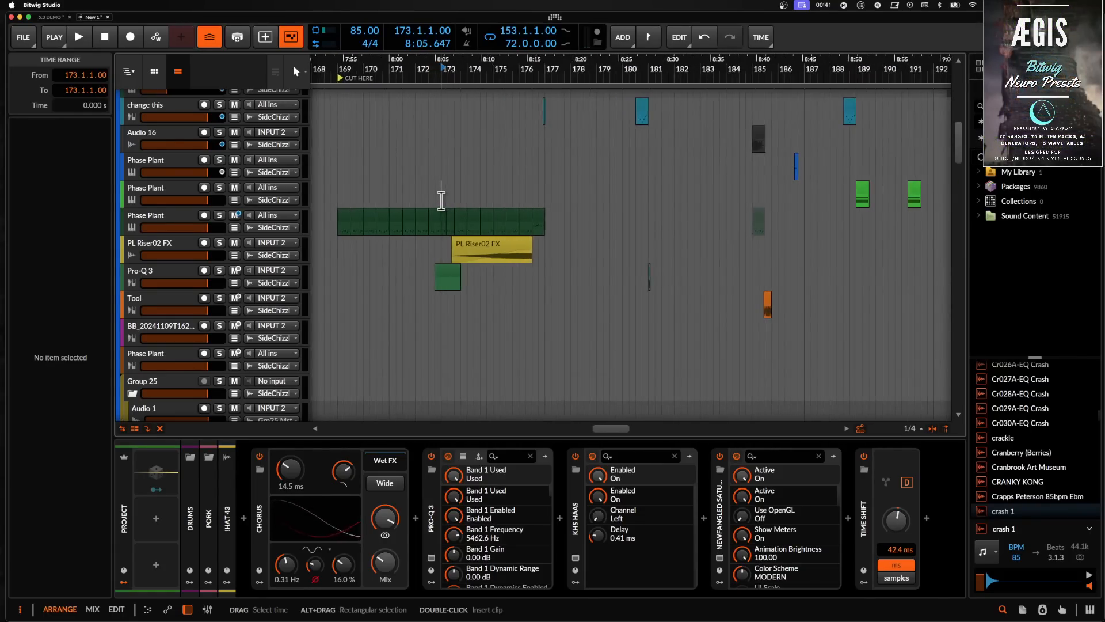
{"action": "key", "text": "space"}
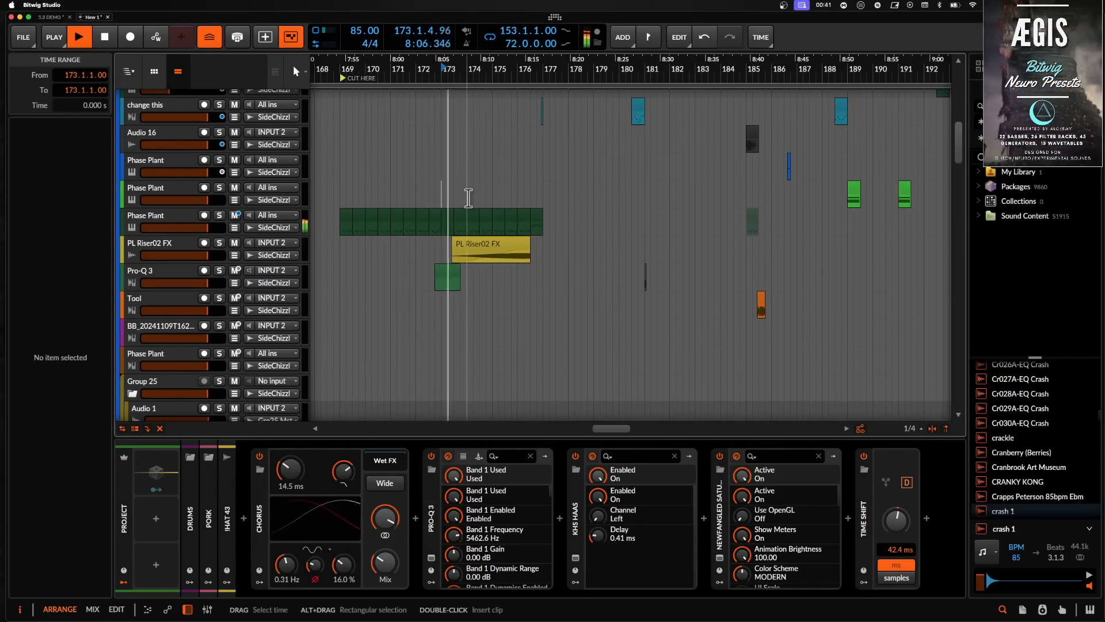
- Select the Phase Plant track, listen through the arrangement, and stop playback
{"action": "left_click", "coordinate": [162, 220]}
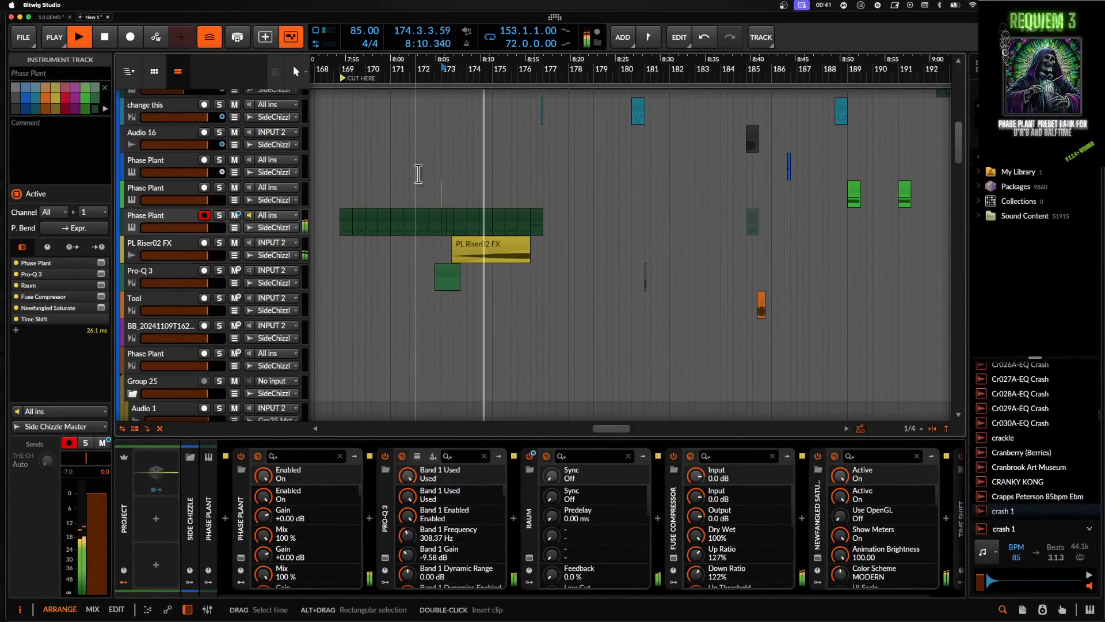
{"action": "scroll", "coordinate": [240, 288], "scroll_direction": "down", "scroll_amount": 10}
{"action": "scroll", "coordinate": [240, 287], "scroll_direction": "up", "scroll_amount": 10}
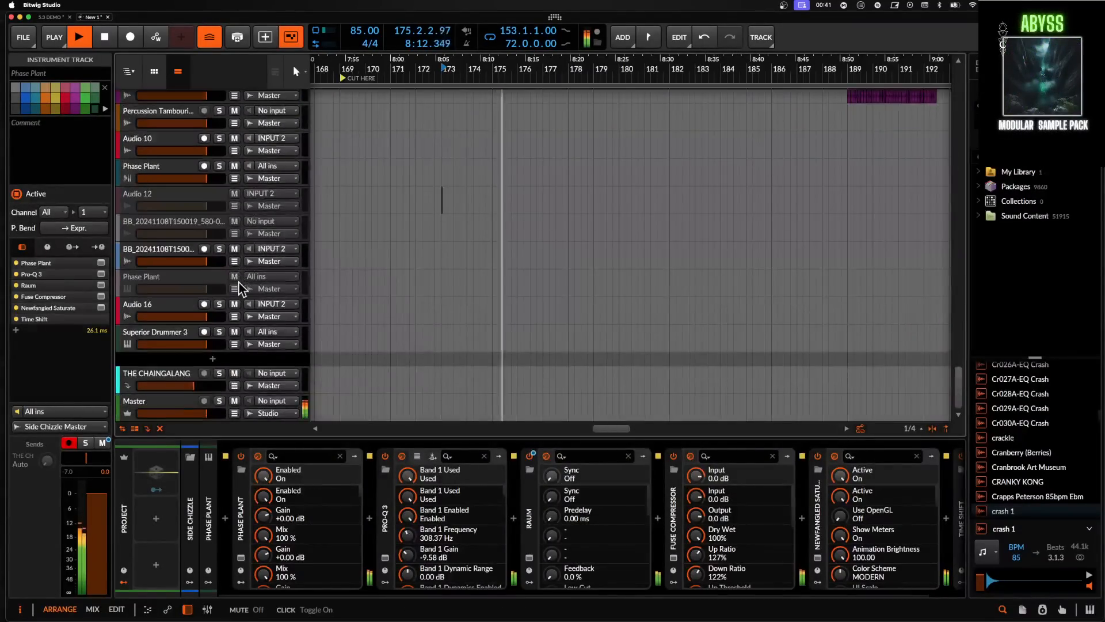
{"action": "scroll", "coordinate": [241, 288], "scroll_direction": "up", "scroll_amount": 10}
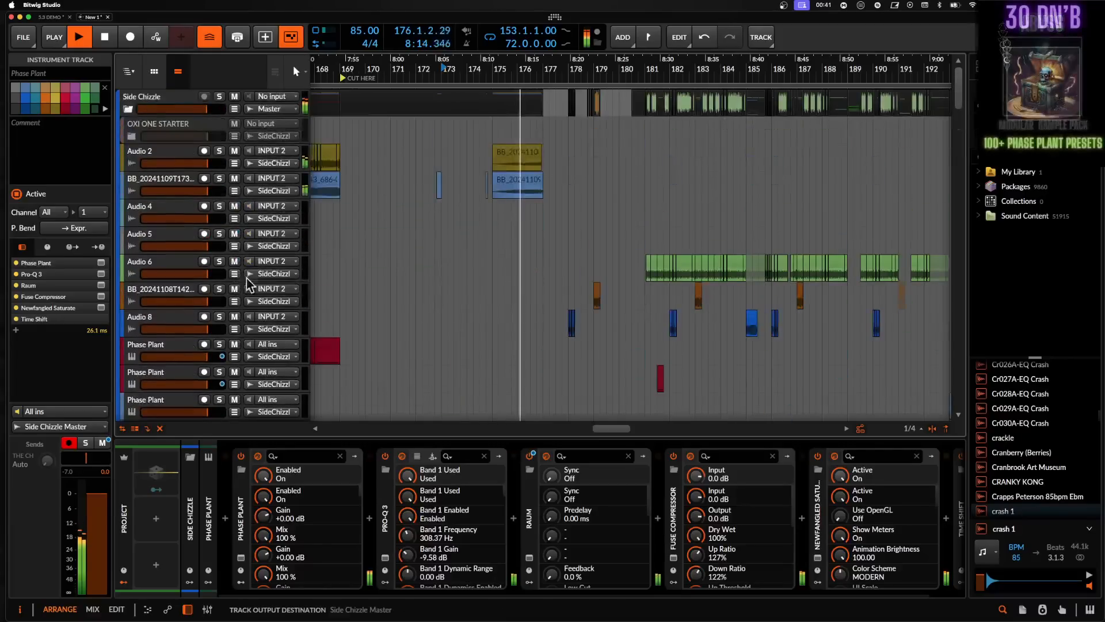
{"action": "scroll", "coordinate": [465, 196], "scroll_direction": "up", "scroll_amount": 2}
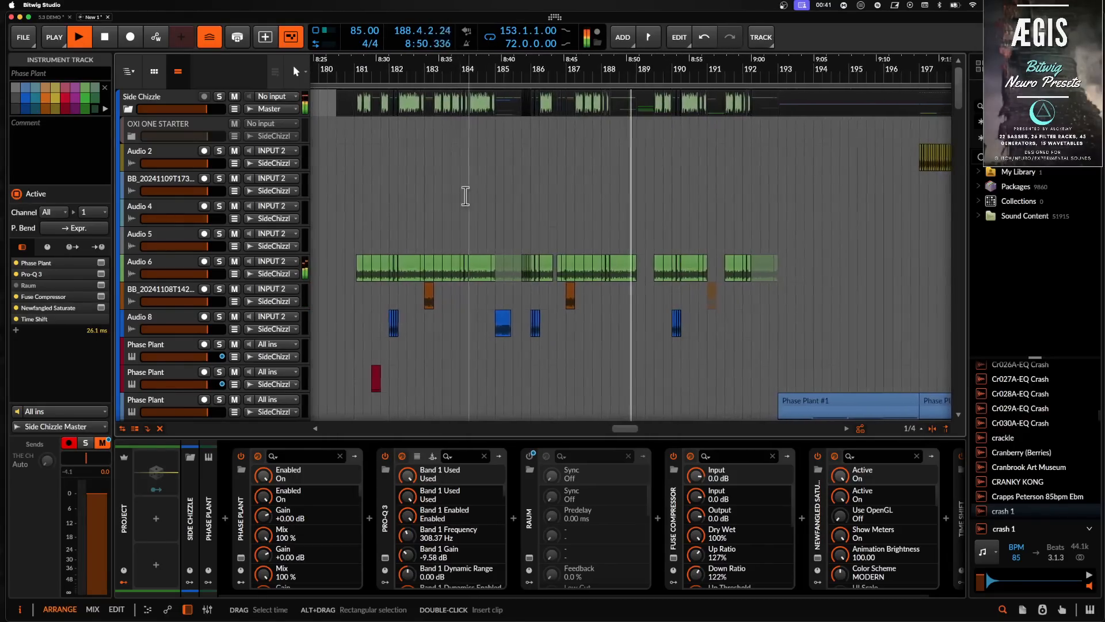
{"action": "key", "text": "space"}
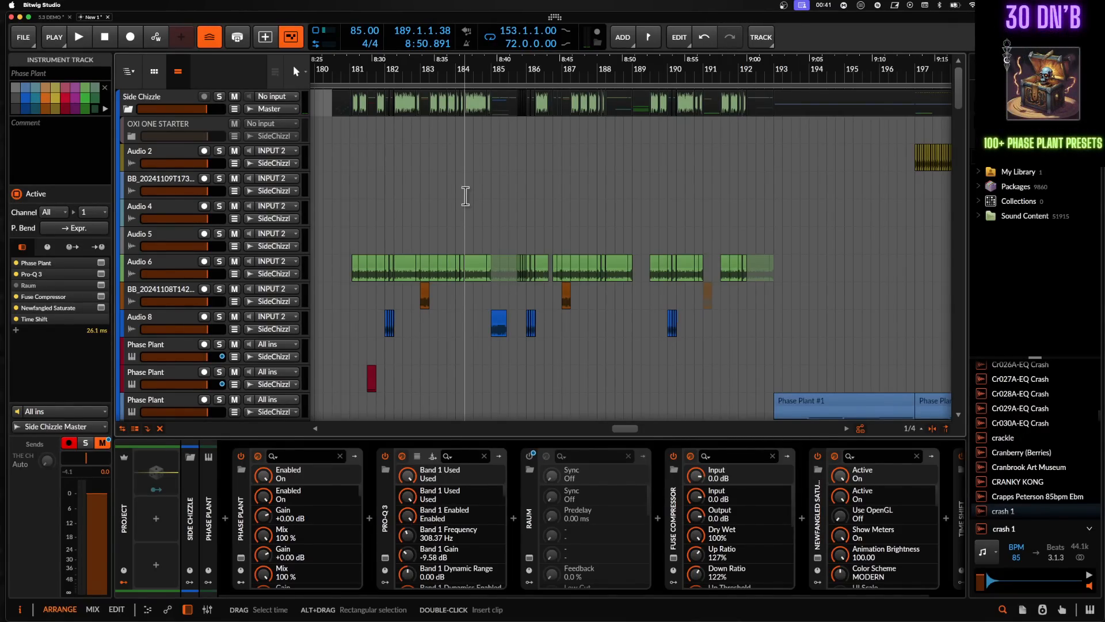
- Examine the stretch mode of the clips on the Audio 6 track and select that track
{"action": "left_click", "coordinate": [357, 271]}
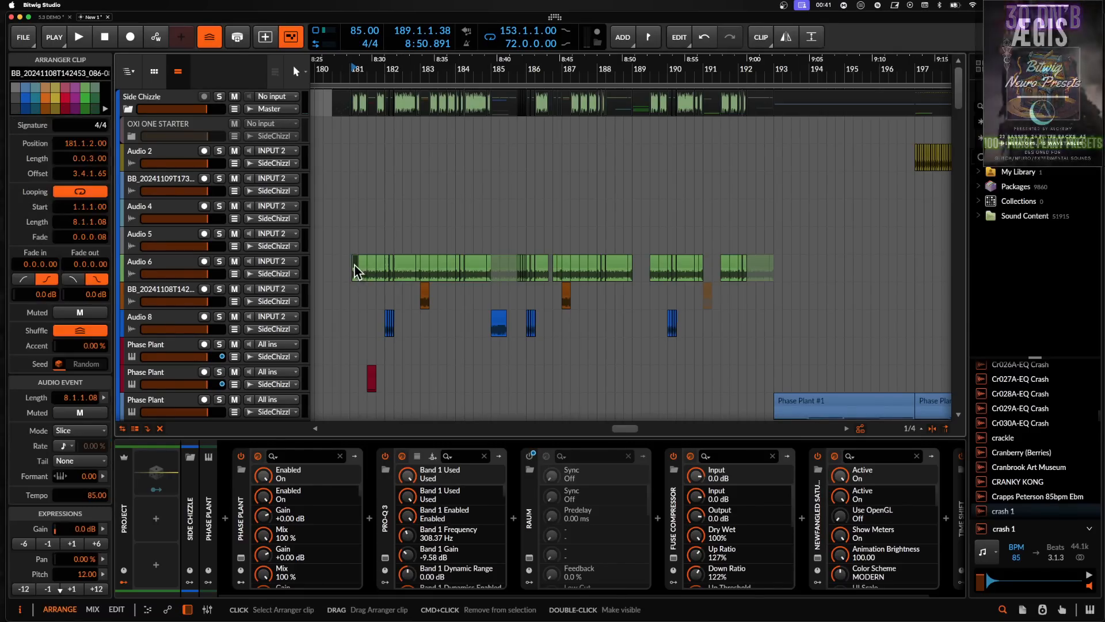
{"action": "left_click", "coordinate": [72, 431]}
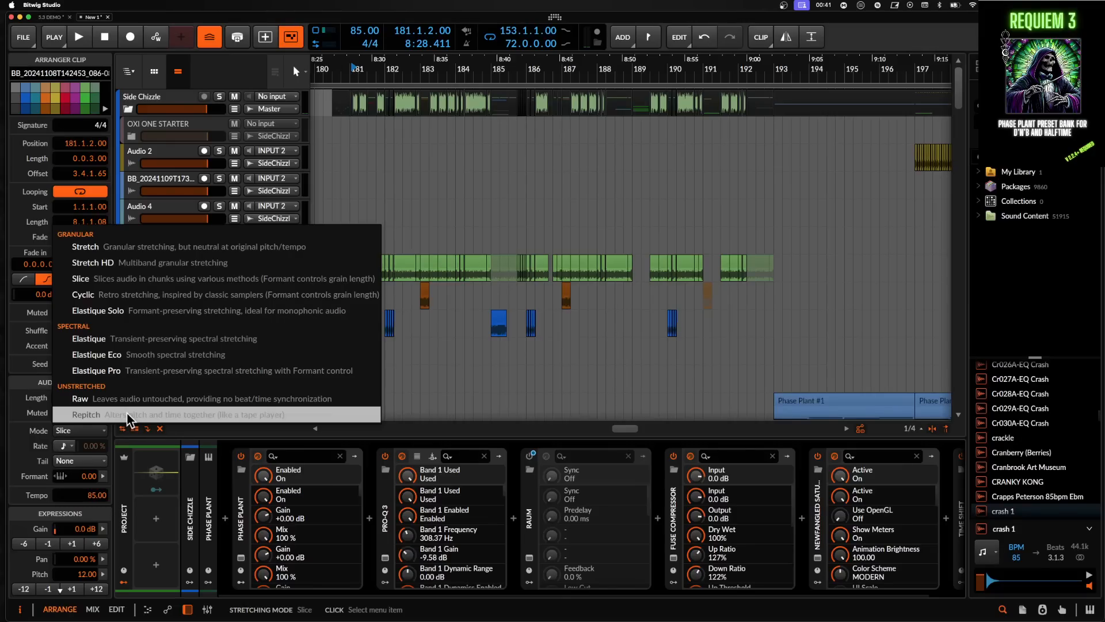
{"action": "left_click", "coordinate": [471, 272]}
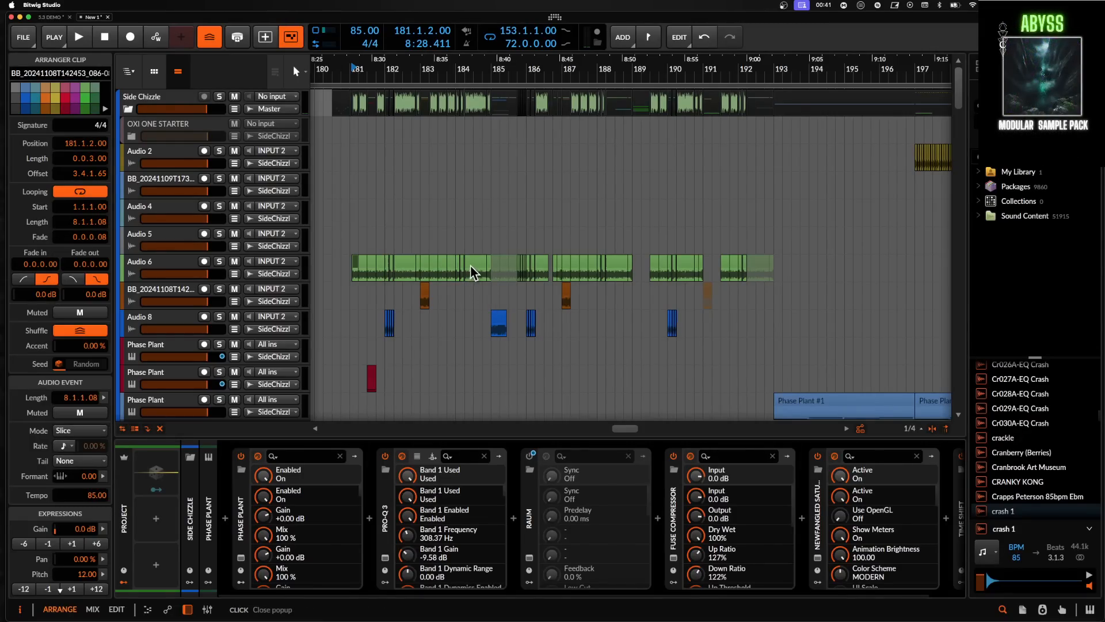
{"action": "left_click", "coordinate": [354, 264]}
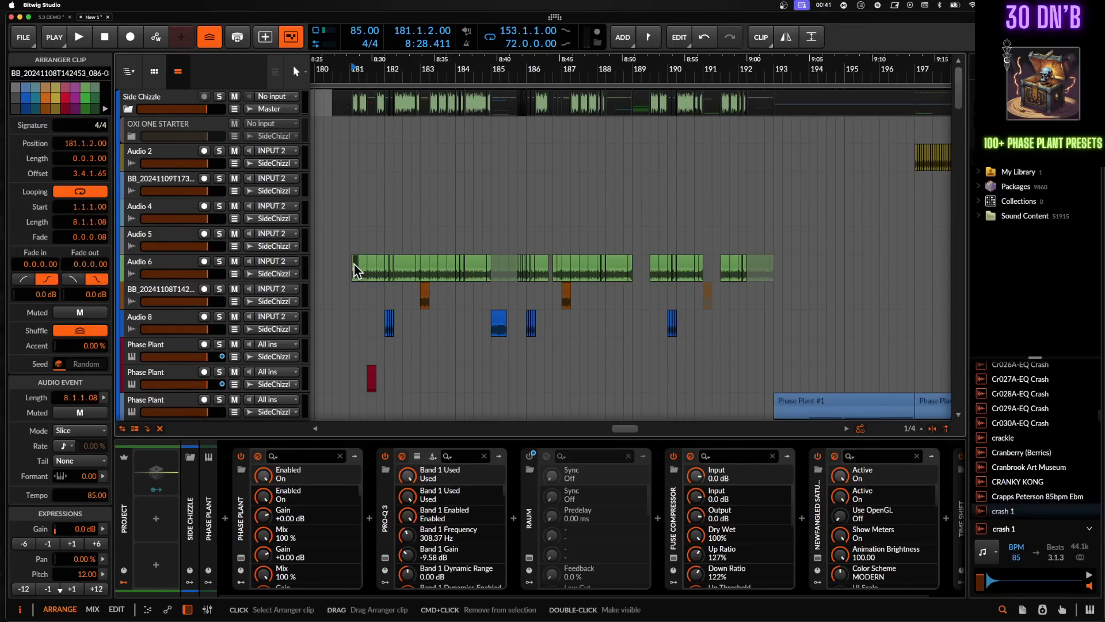
{"action": "left_click", "coordinate": [178, 268]}
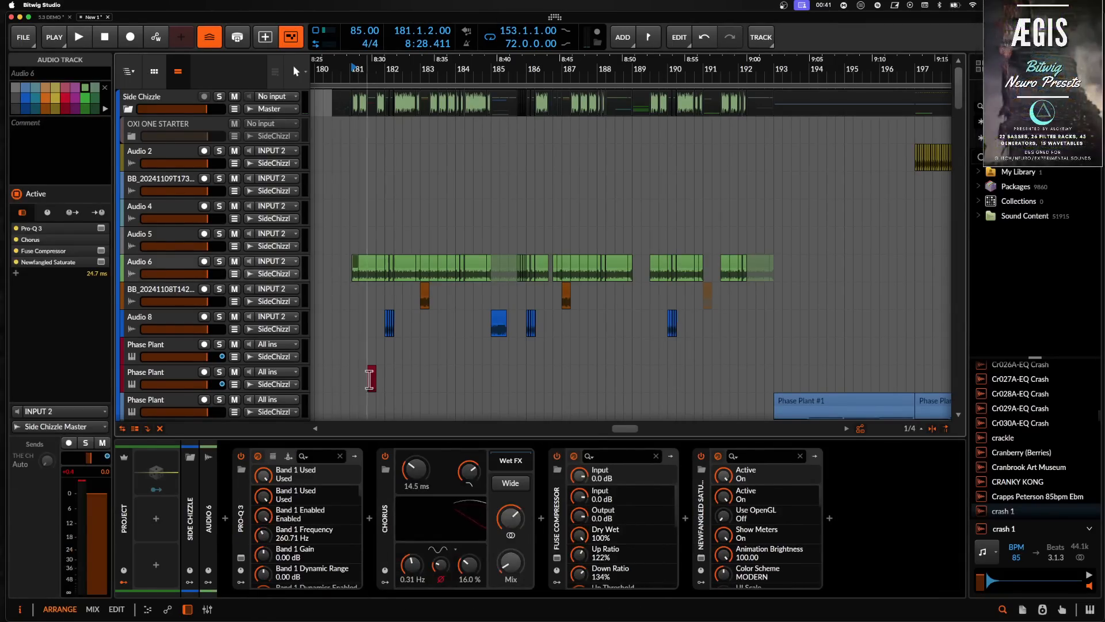
- Open the Fuse Compressor plugin window on the Audio 6 track and close it again
{"action": "left_click", "coordinate": [559, 557]}
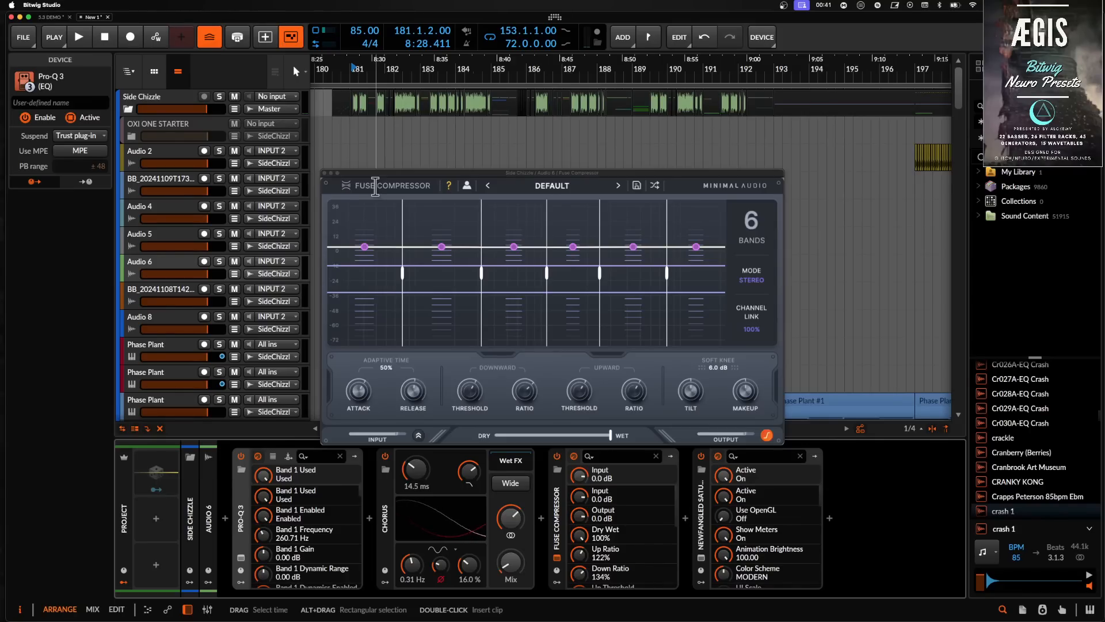
{"action": "left_click", "coordinate": [324, 173]}
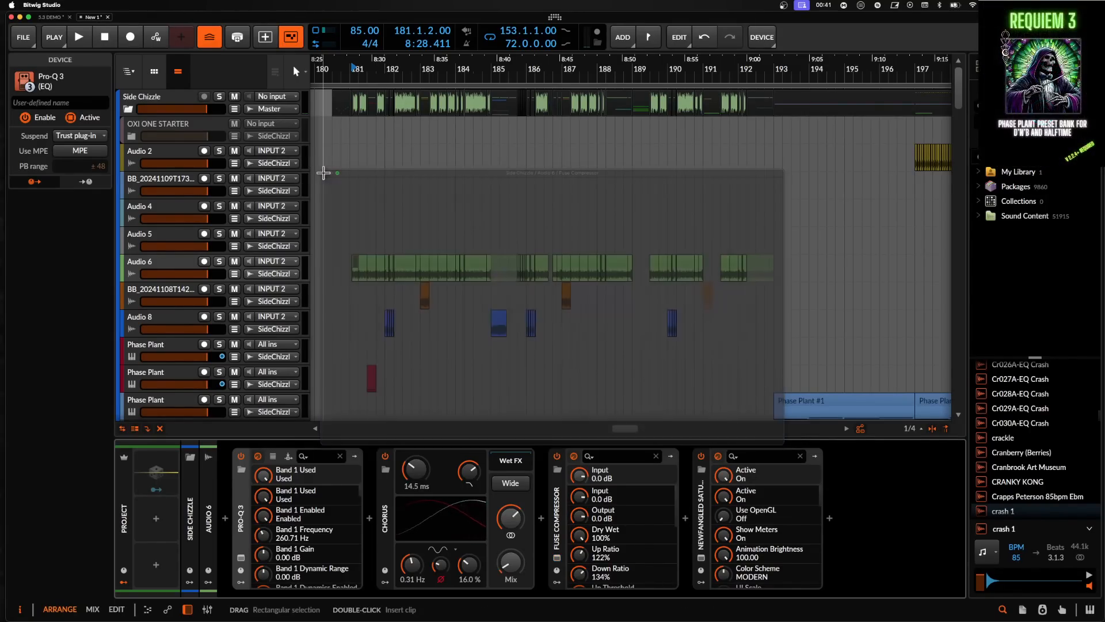
- Add a new instrument track at the end of the track list and load the Polymer synth onto it
{"action": "scroll", "coordinate": [226, 233], "scroll_direction": "down", "scroll_amount": 3}
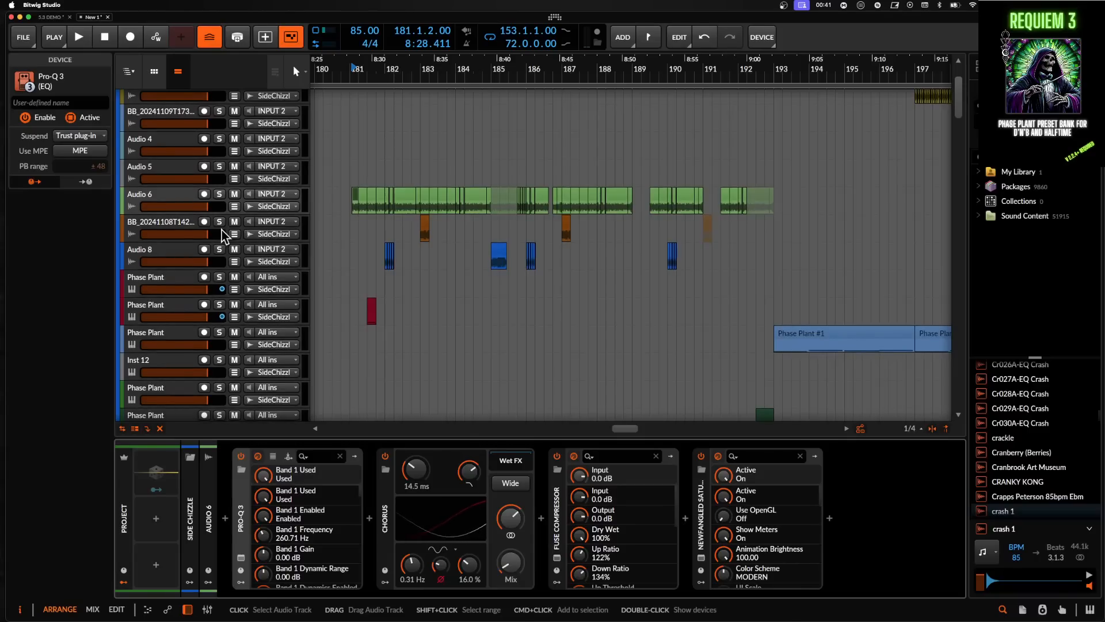
{"action": "scroll", "coordinate": [223, 230], "scroll_direction": "down", "scroll_amount": 4}
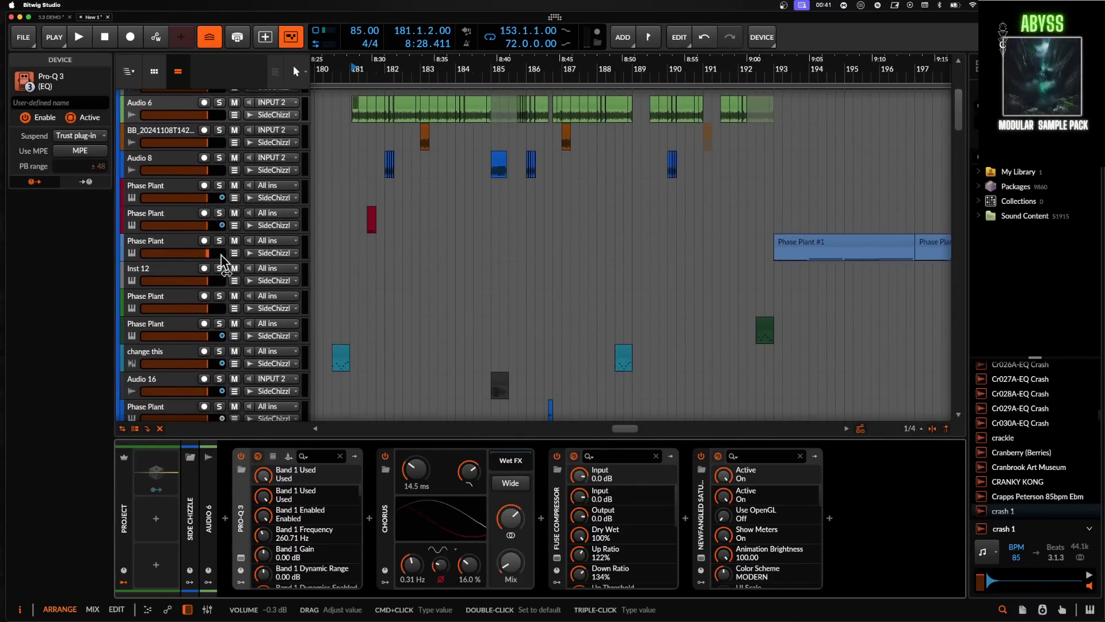
{"action": "scroll", "coordinate": [221, 259], "scroll_direction": "down", "scroll_amount": 8}
{"action": "scroll", "coordinate": [221, 265], "scroll_direction": "down", "scroll_amount": 10}
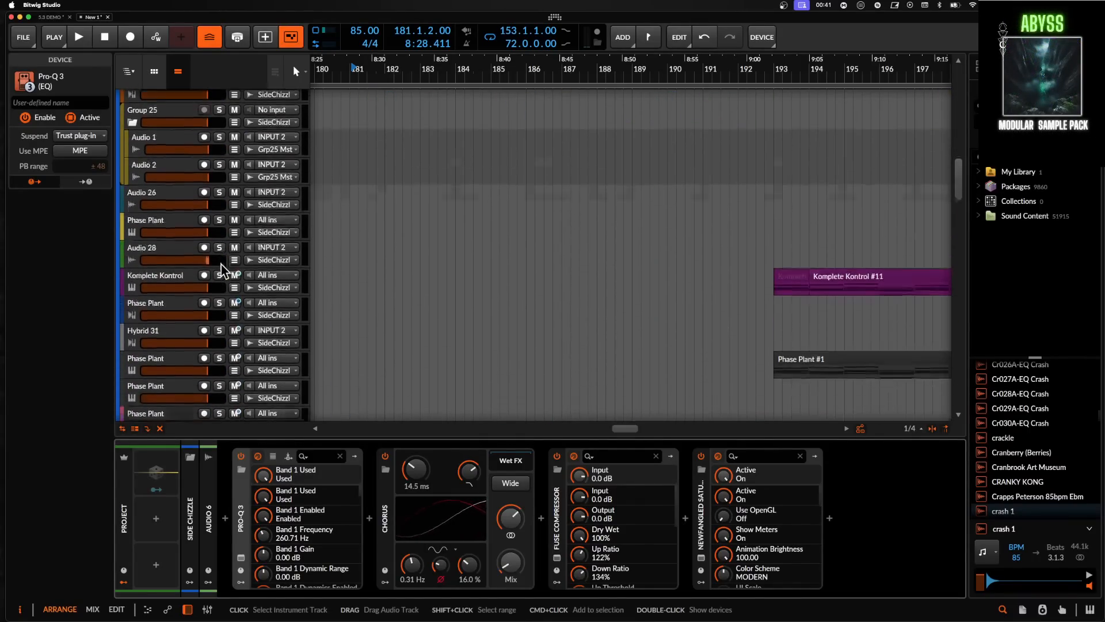
{"action": "scroll", "coordinate": [221, 264], "scroll_direction": "down", "scroll_amount": 15}
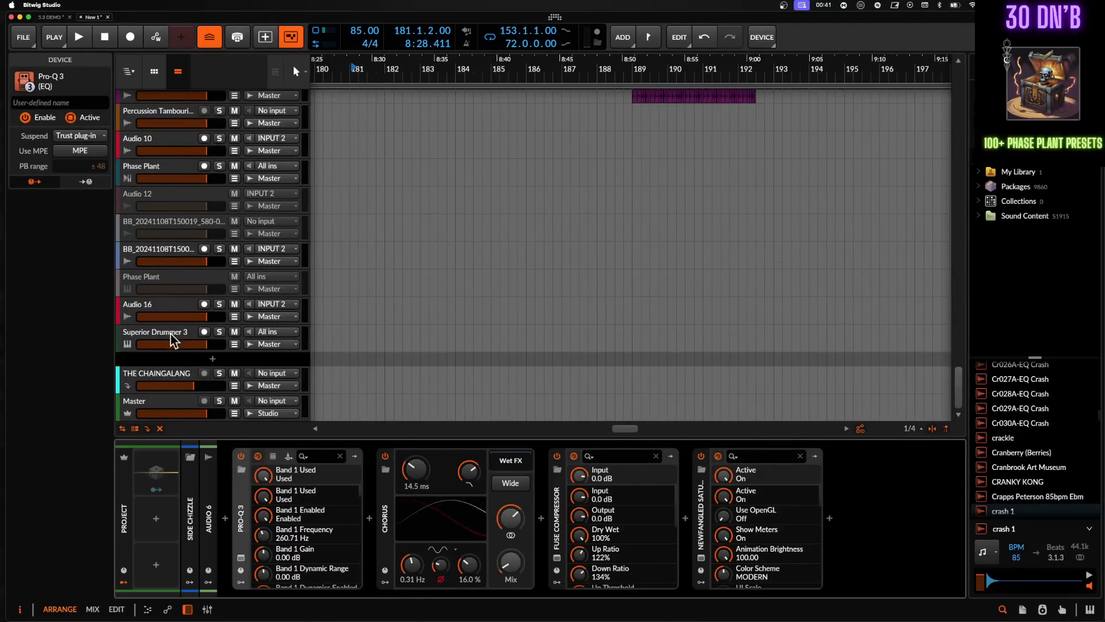
{"action": "left_click", "coordinate": [212, 359]}
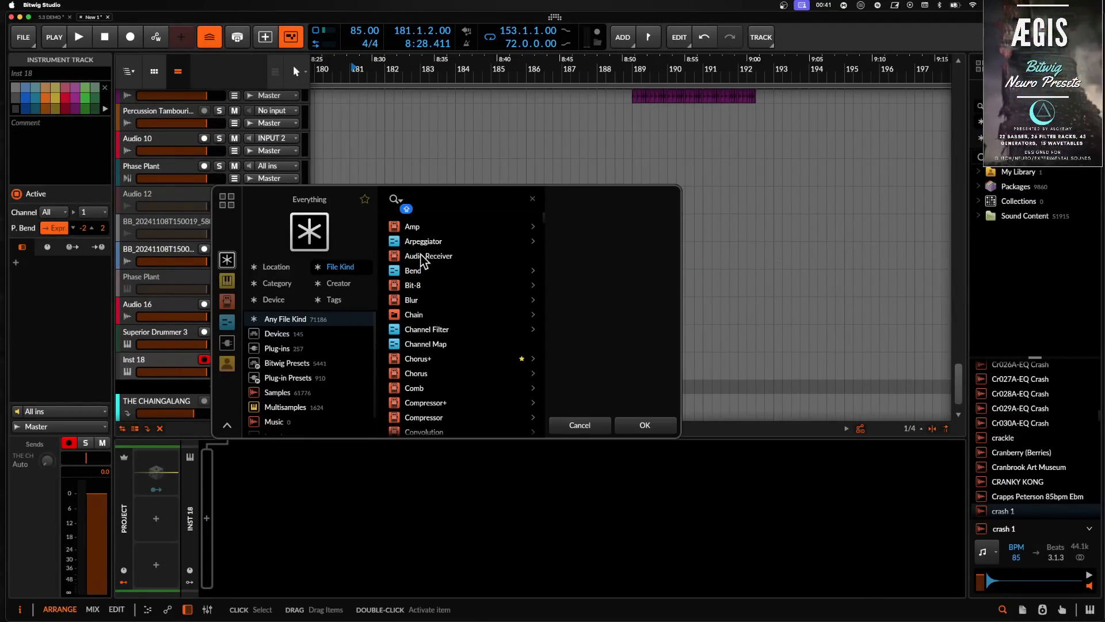
{"action": "type", "text": "WAVETABLE"}
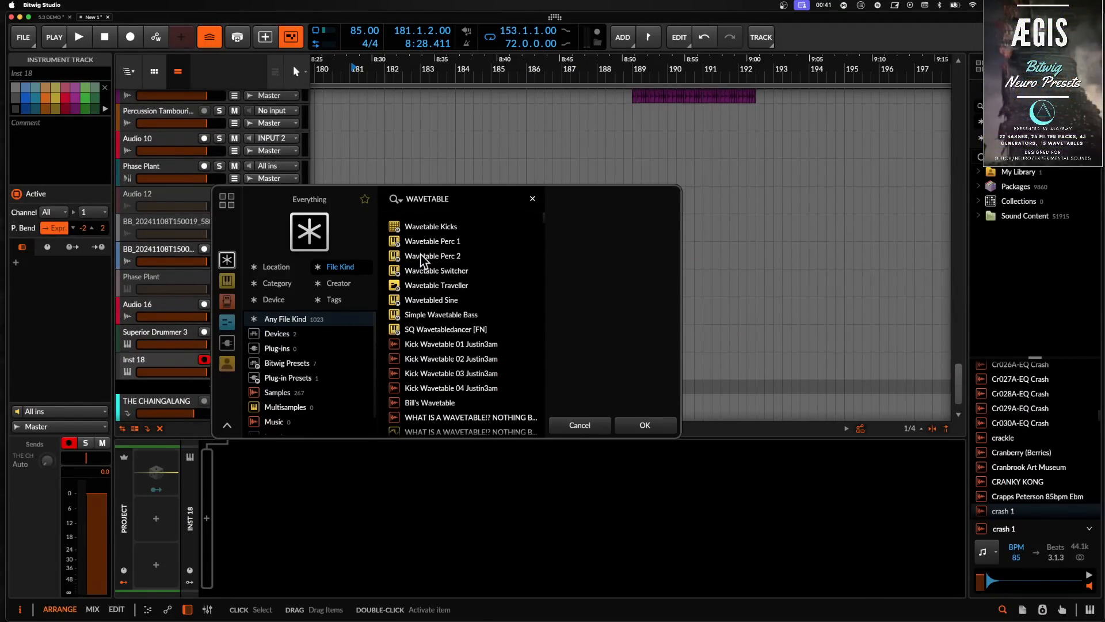
{"action": "double_click", "coordinate": [475, 200]}
{"action": "type", "text": "POLYMER"}
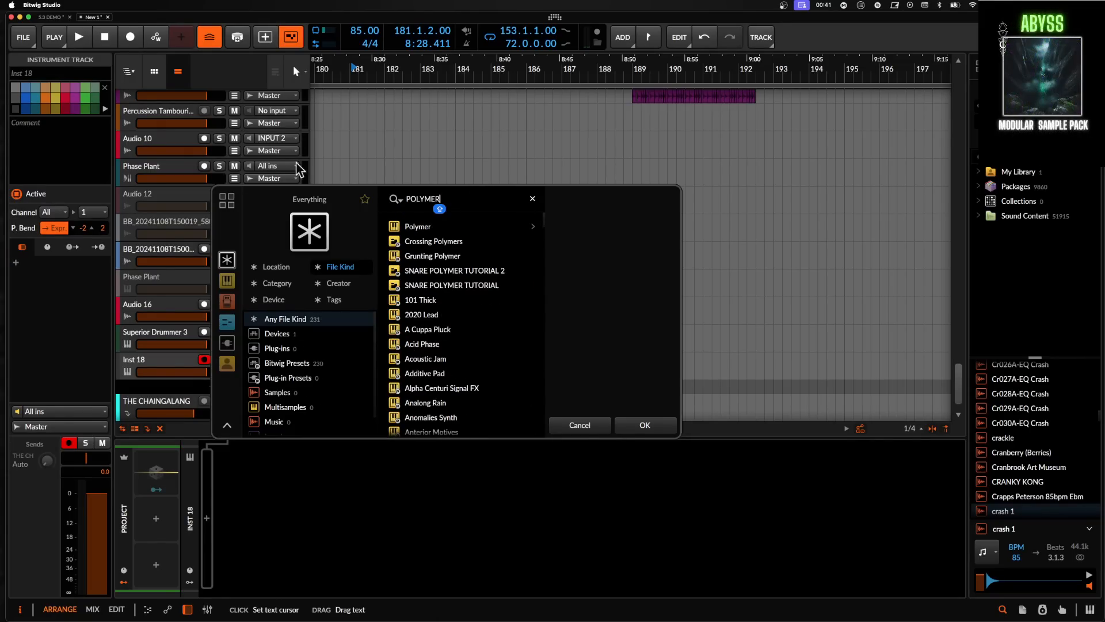
{"action": "left_click", "coordinate": [423, 227]}
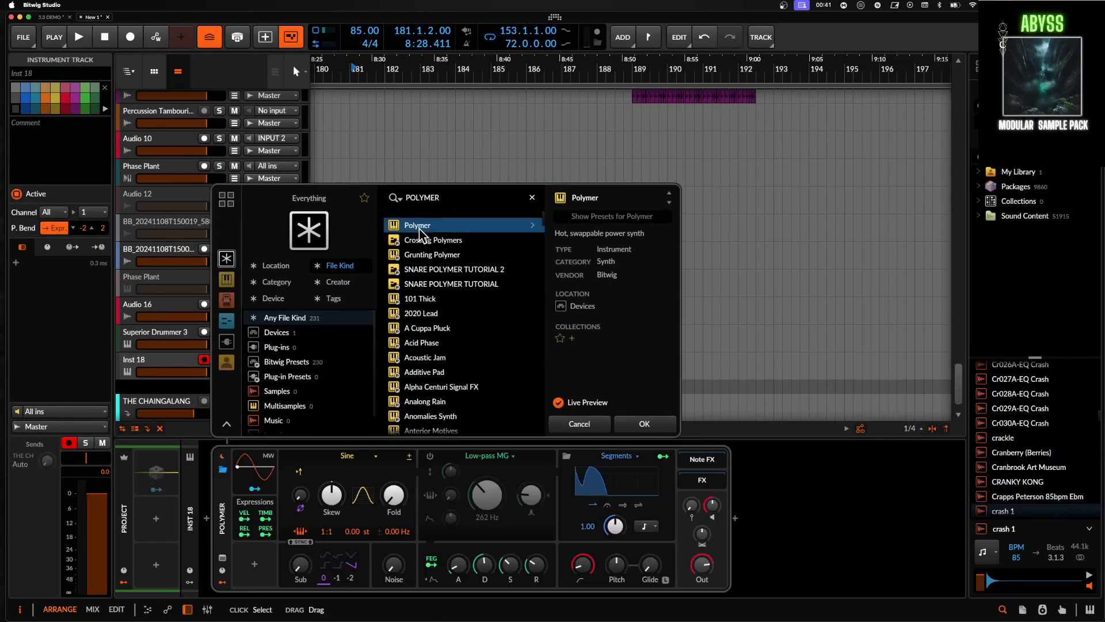
{"action": "left_click", "coordinate": [642, 424]}
- Switch Polymer's oscillator to Wavetable and look through its wavetable settings and wavetable library
{"action": "left_click", "coordinate": [348, 456]}
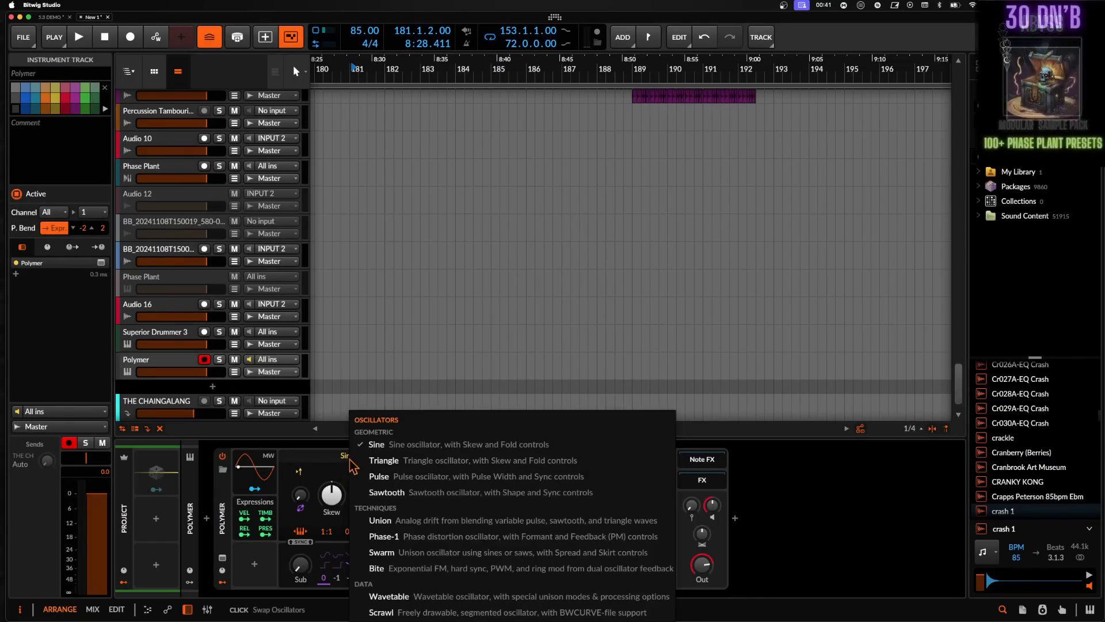
{"action": "left_click", "coordinate": [400, 597]}
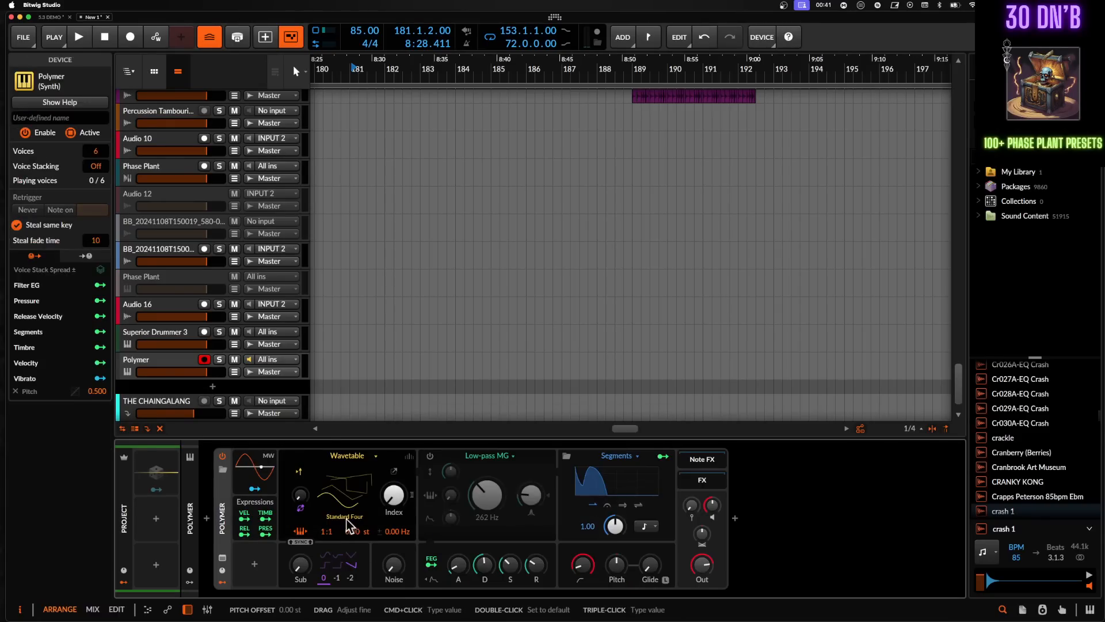
{"action": "left_click", "coordinate": [394, 472]}
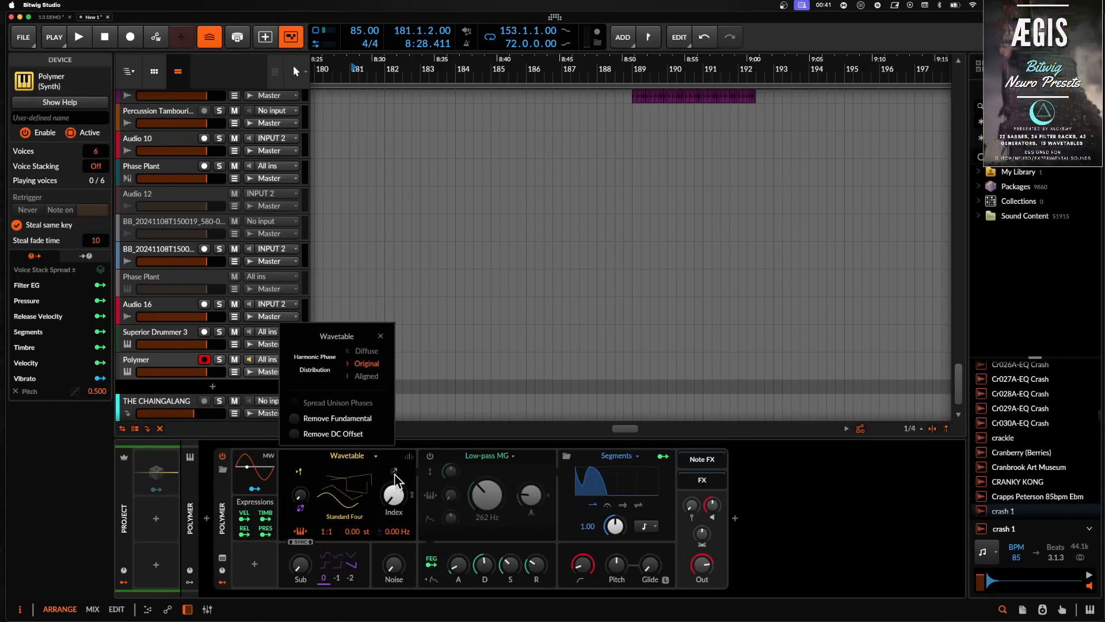
{"action": "left_click", "coordinate": [365, 483]}
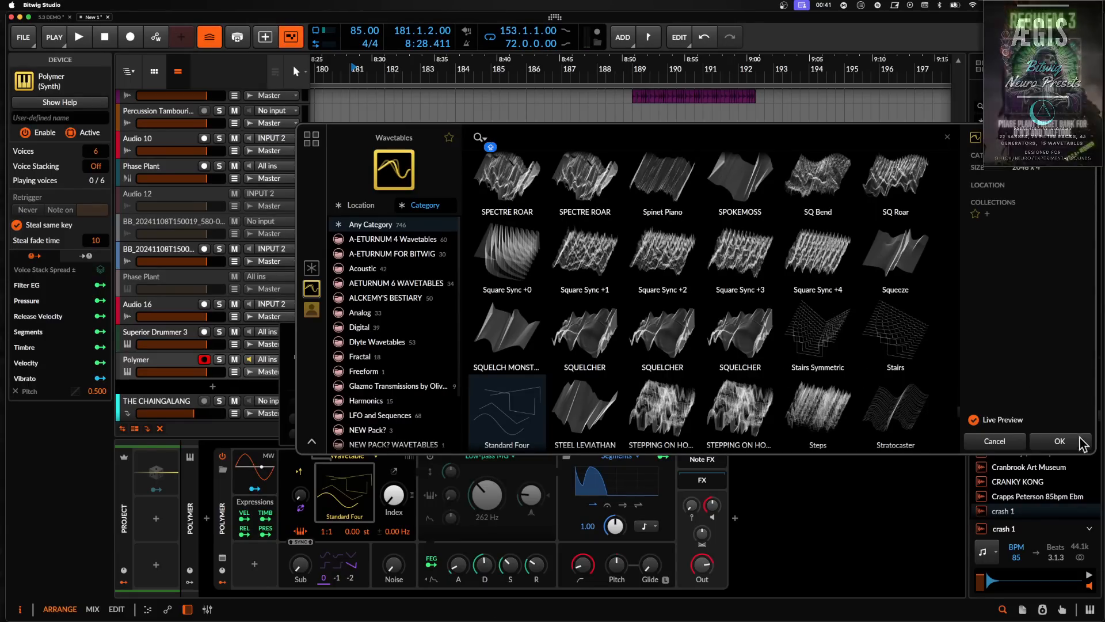
{"action": "left_click", "coordinate": [350, 456]}
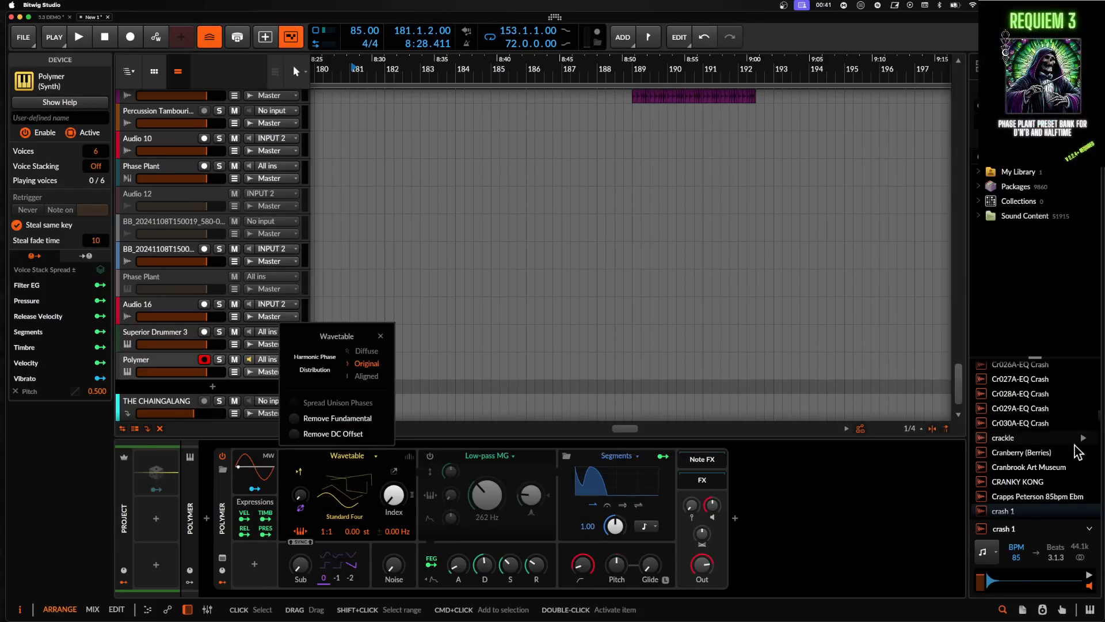
{"action": "left_click", "coordinate": [381, 336]}
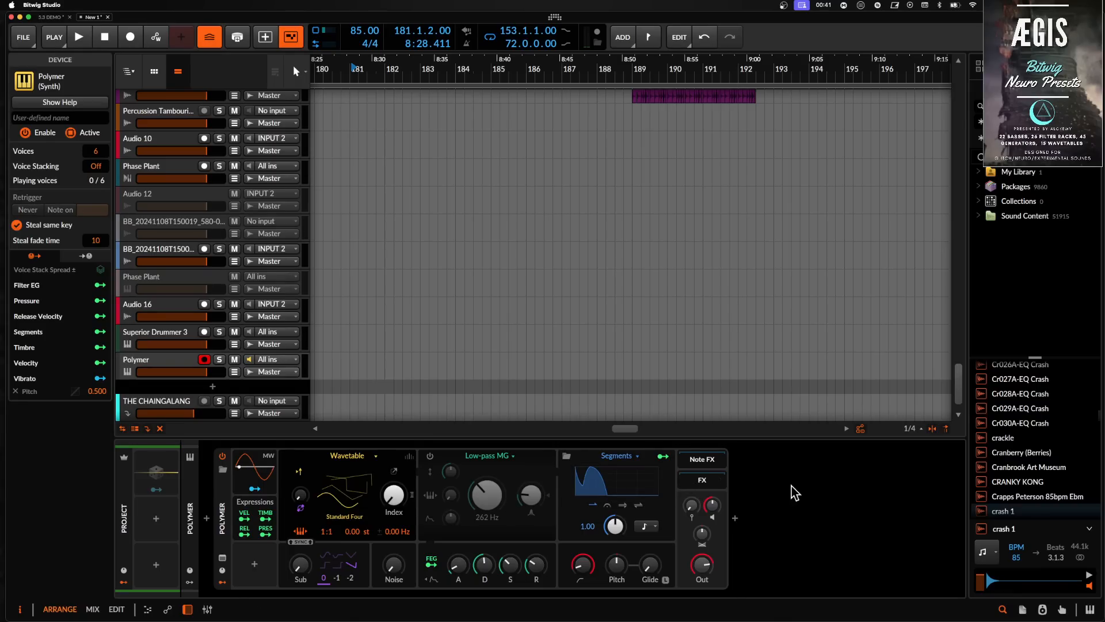
- Add a Filter+ device after Polymer and set its waveshaper to Heat
{"action": "double_click", "coordinate": [758, 514]}
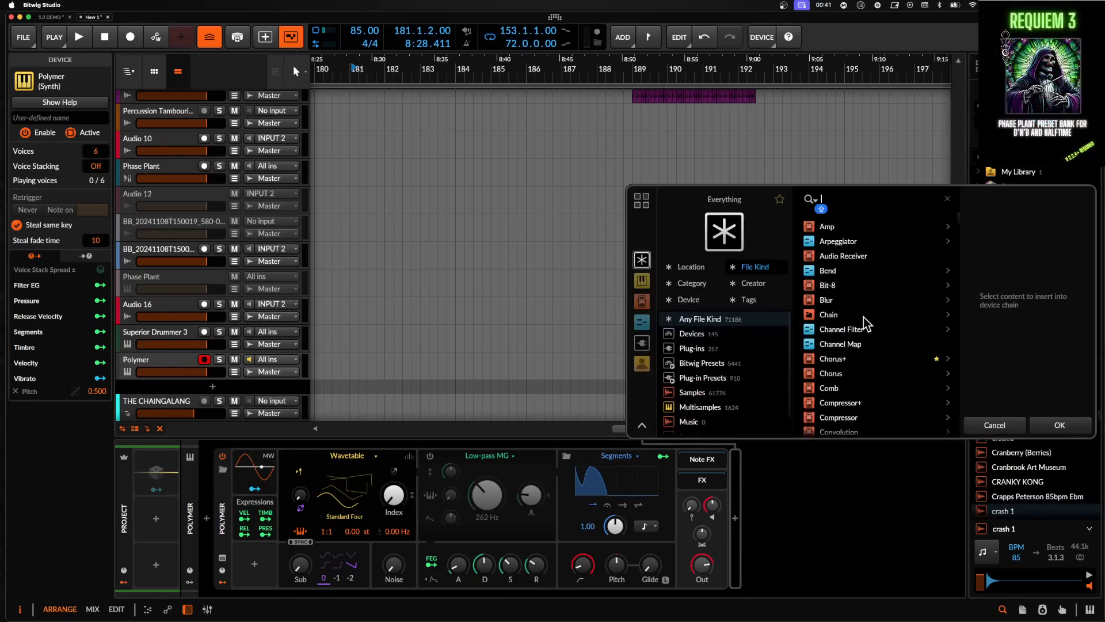
{"action": "type", "text": "FILTER"}
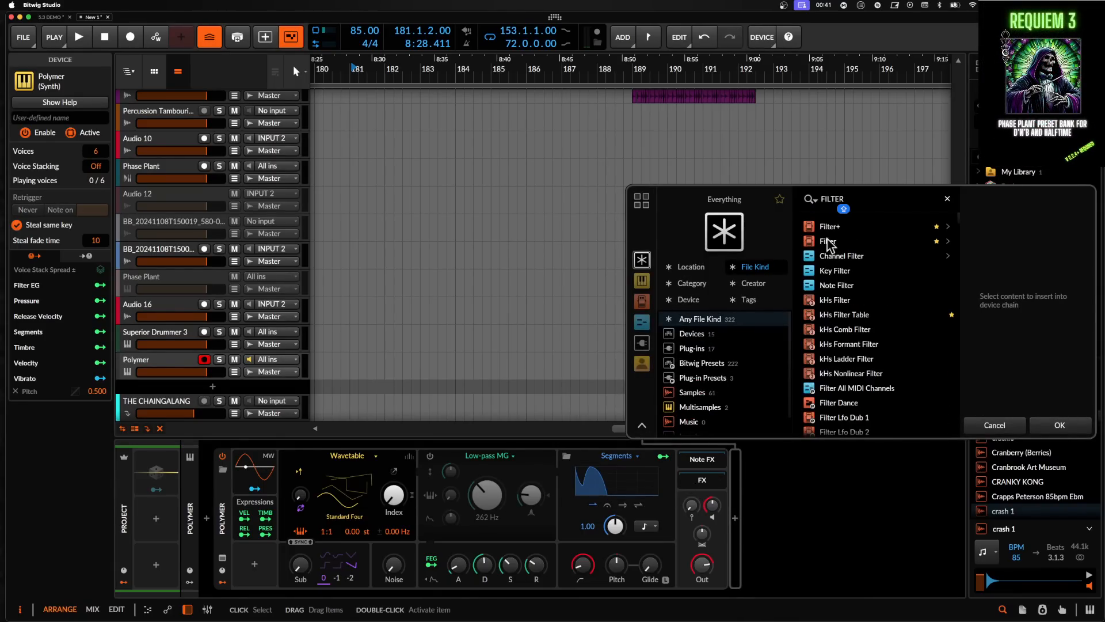
{"action": "left_click", "coordinate": [830, 226]}
{"action": "left_click", "coordinate": [1058, 425]}
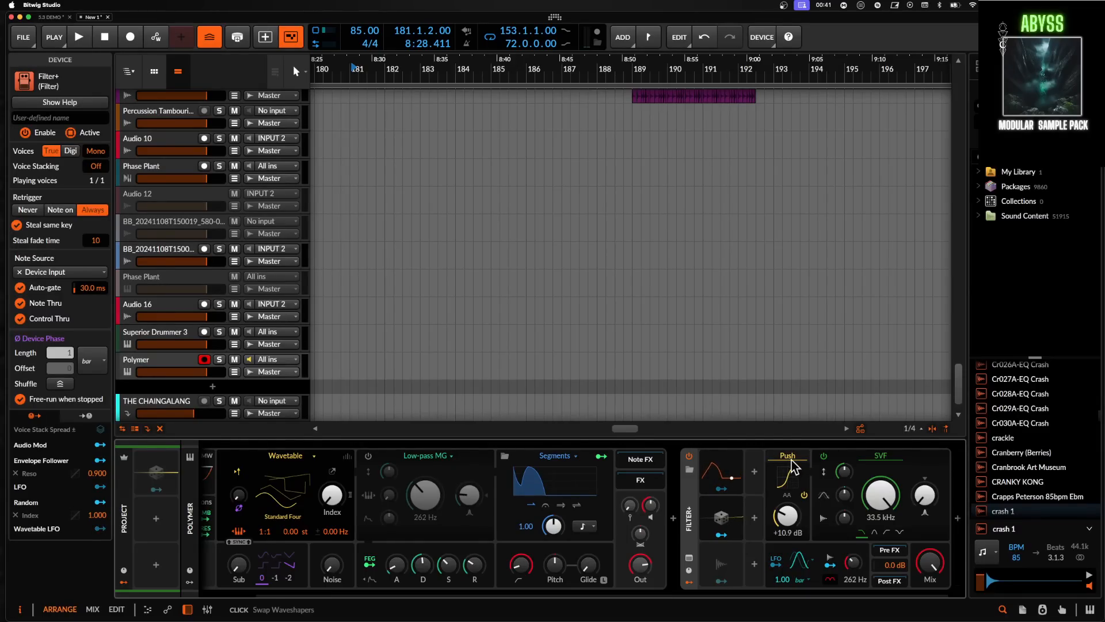
{"action": "left_click", "coordinate": [792, 467]}
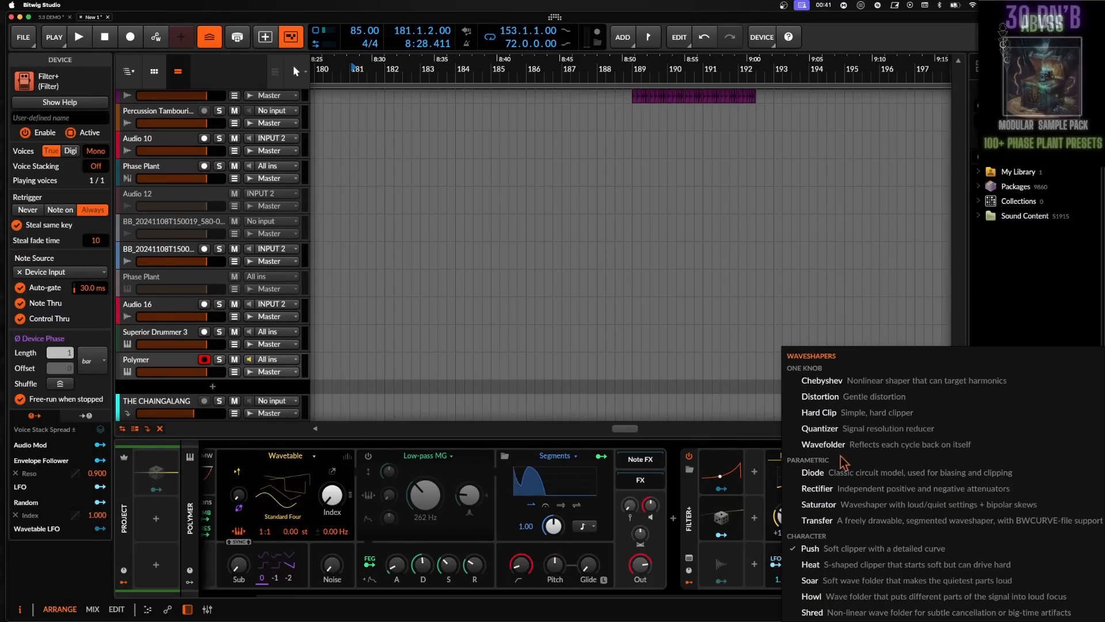
{"action": "left_click", "coordinate": [830, 570]}
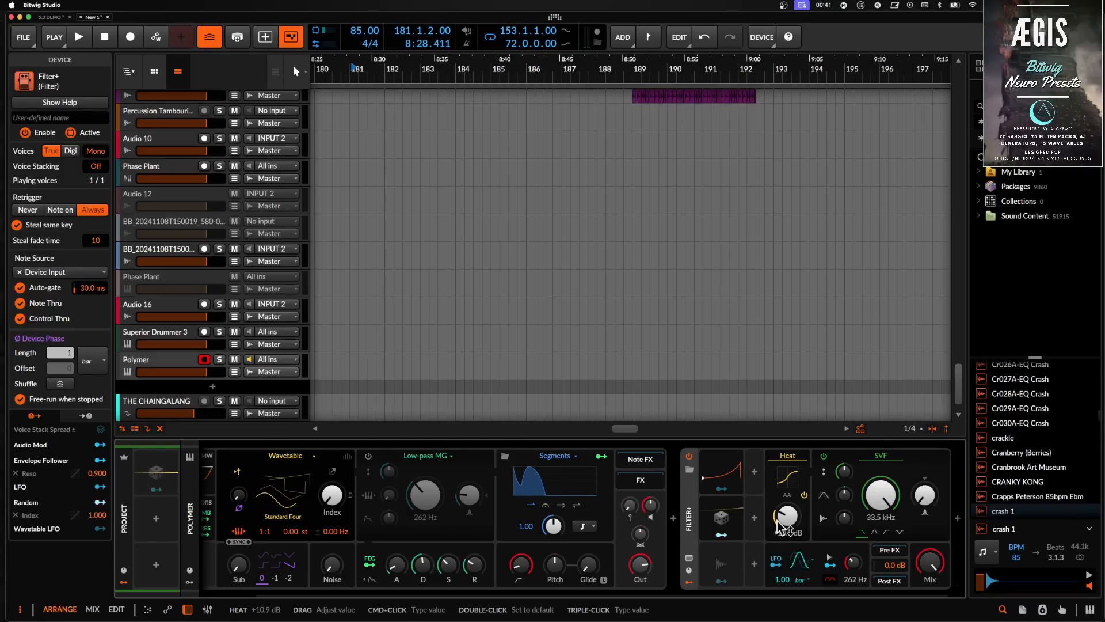
{"action": "left_click", "coordinate": [690, 498]}
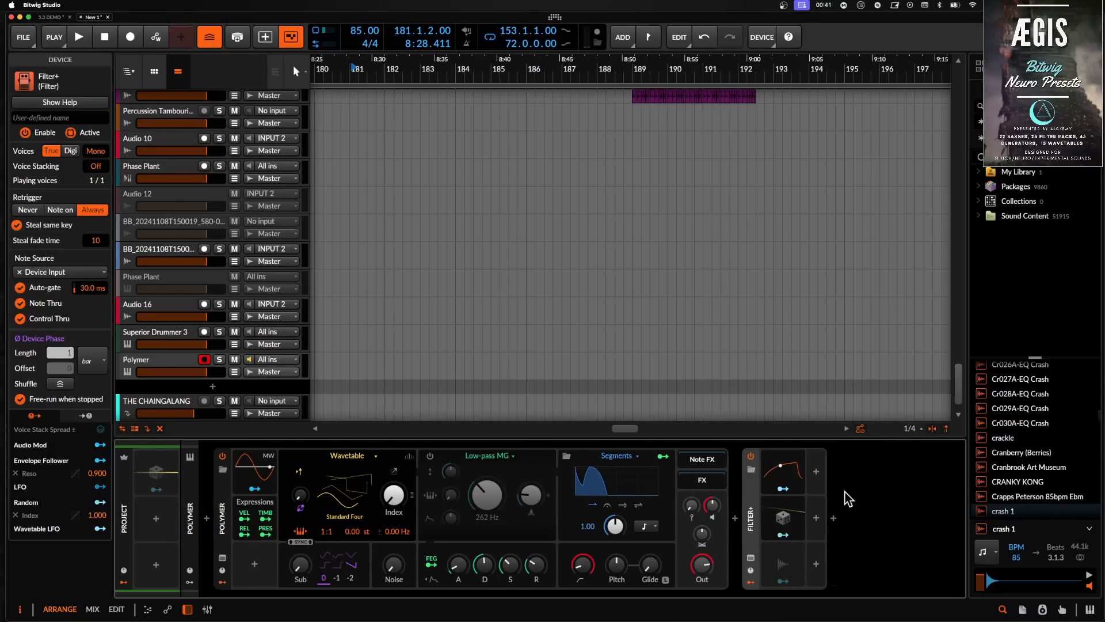
{"action": "left_click", "coordinate": [349, 455]}
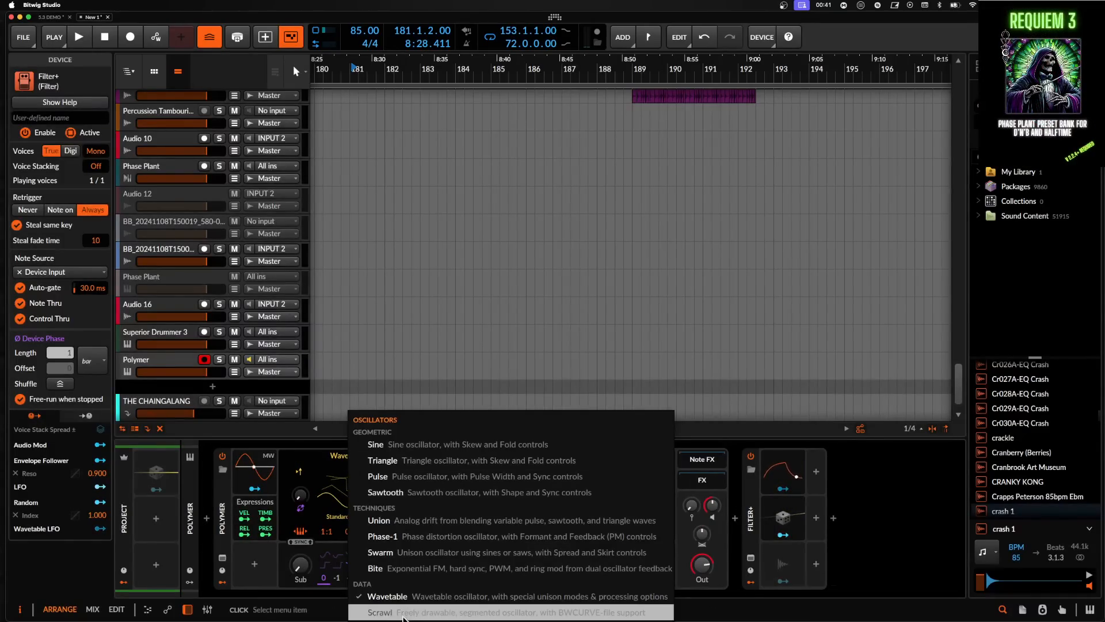
{"action": "key", "text": "Escape"}
{"action": "left_click", "coordinate": [832, 518]}
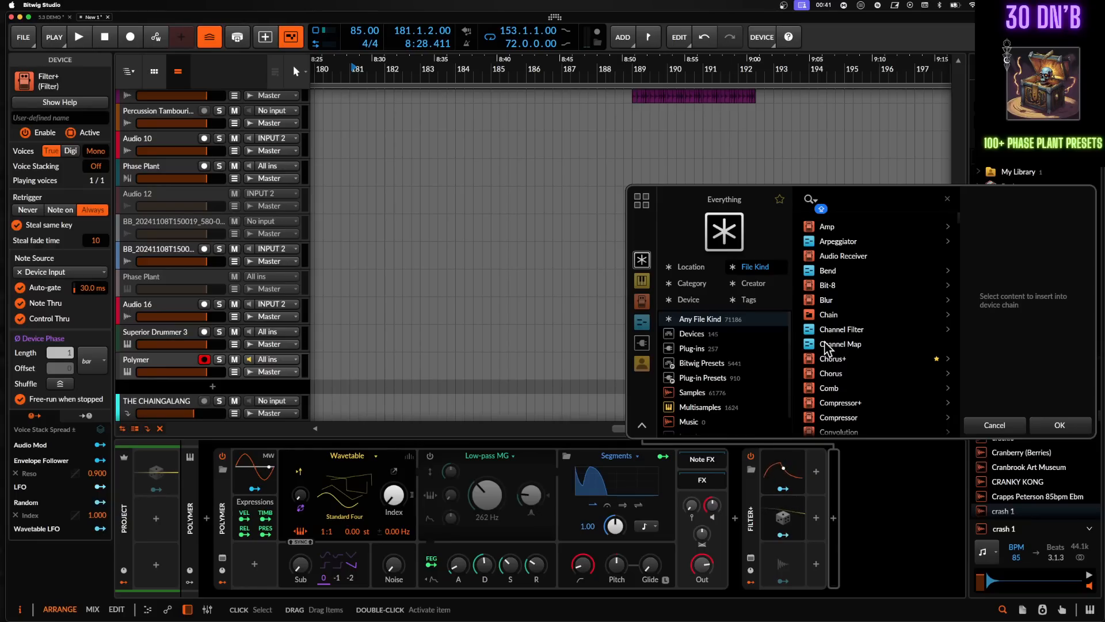
{"action": "left_click", "coordinate": [995, 424]}
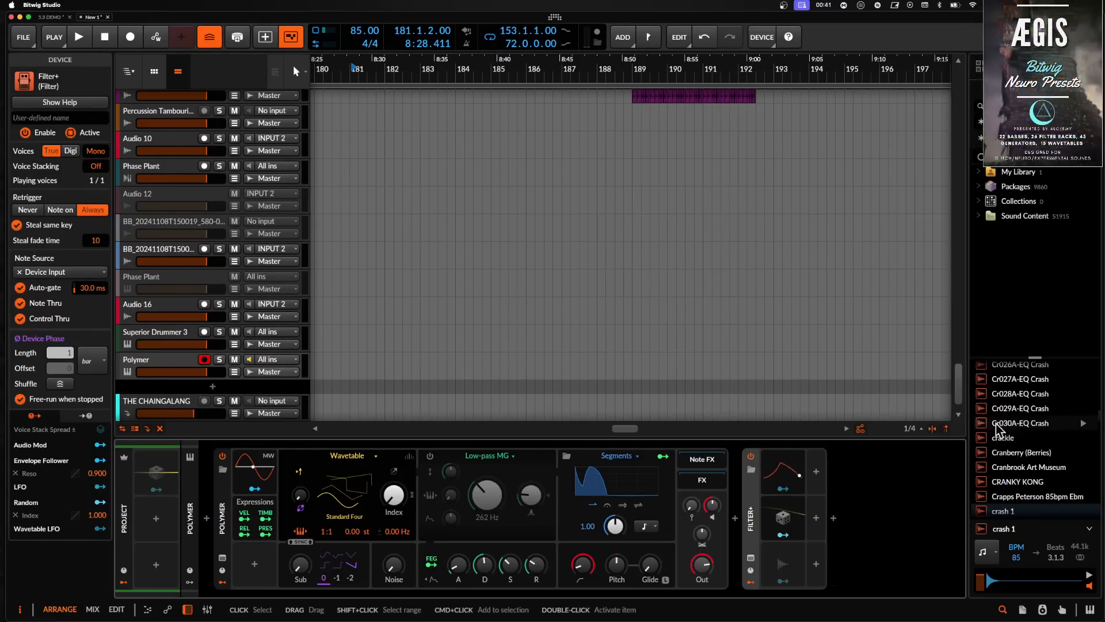
{"action": "left_click", "coordinate": [836, 521]}
{"action": "left_click", "coordinate": [1058, 425]}
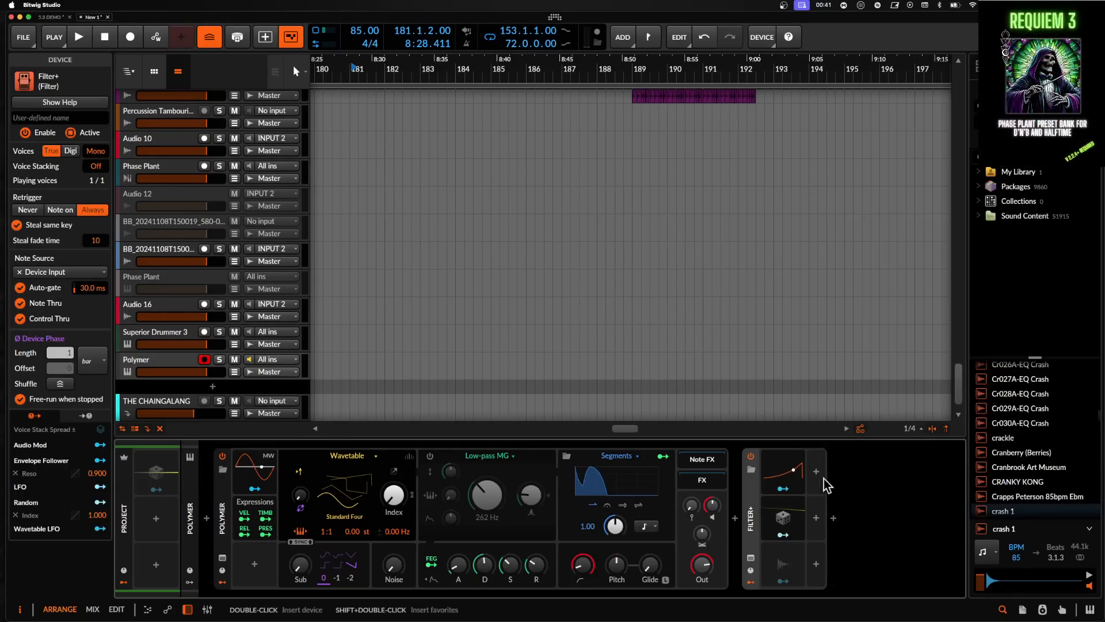
- Wrap the Filter+ in an FX Layer container and duplicate its layer so two Filter+ layers run in parallel
{"action": "key", "text": "super+g"}
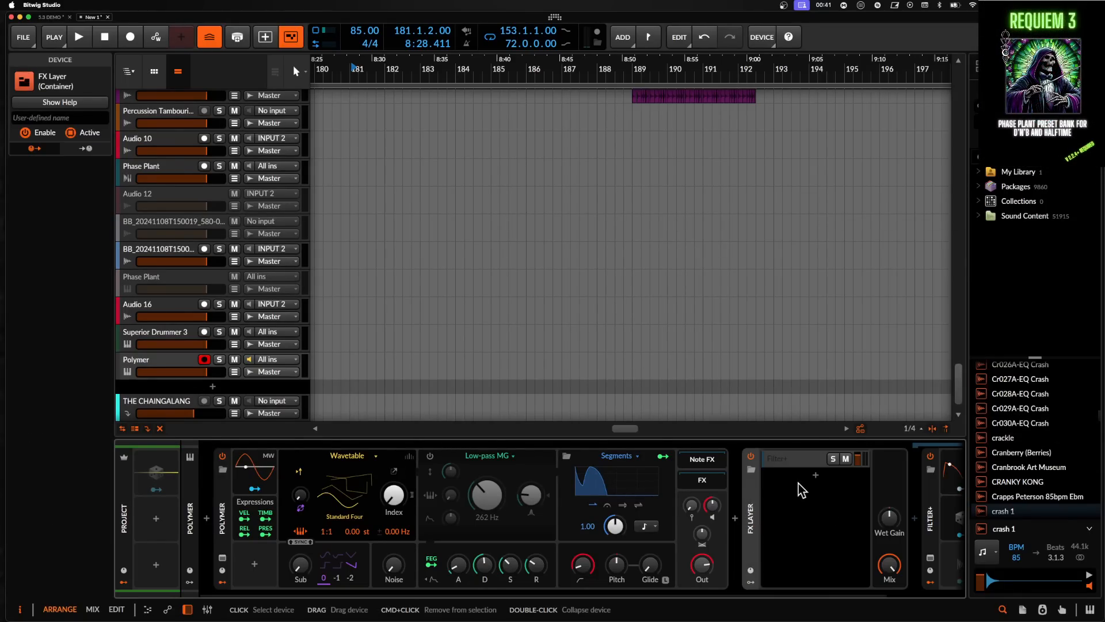
{"action": "left_click", "coordinate": [800, 481]}
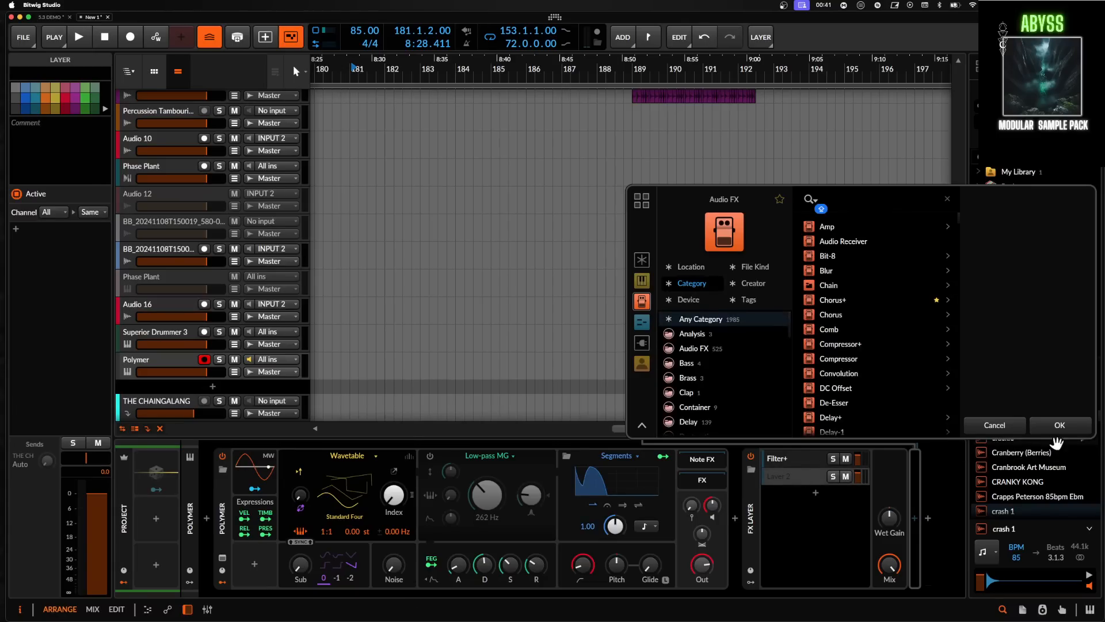
{"action": "left_click", "coordinate": [1057, 433]}
{"action": "left_click", "coordinate": [783, 463]}
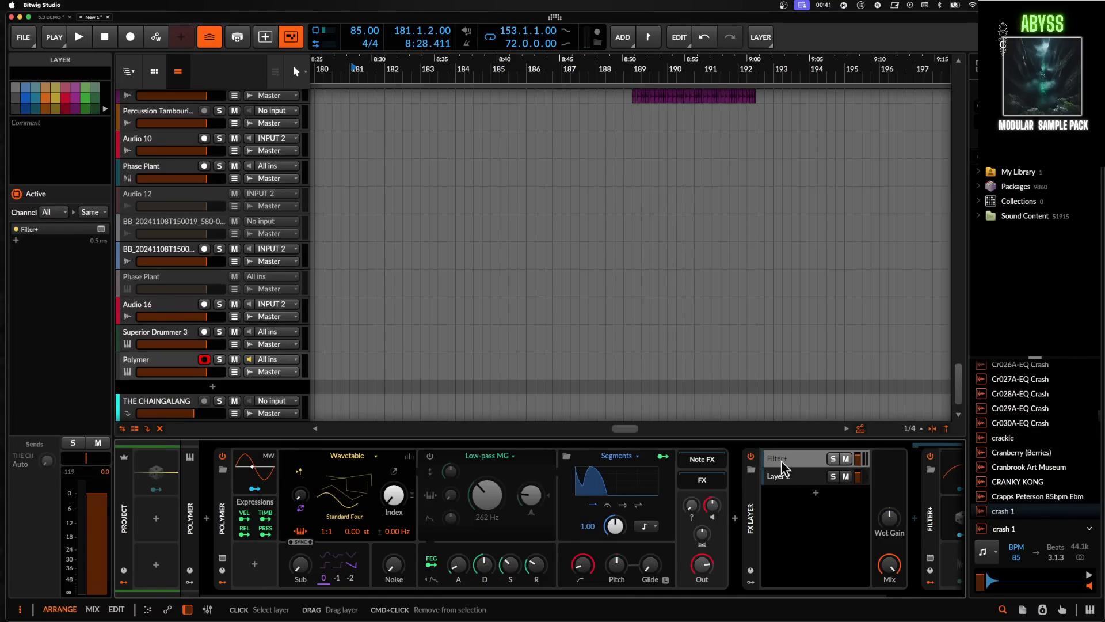
{"action": "left_click_drag", "start_coordinate": [803, 475], "coordinate": [720, 478]}
{"action": "left_click", "coordinate": [812, 468]}
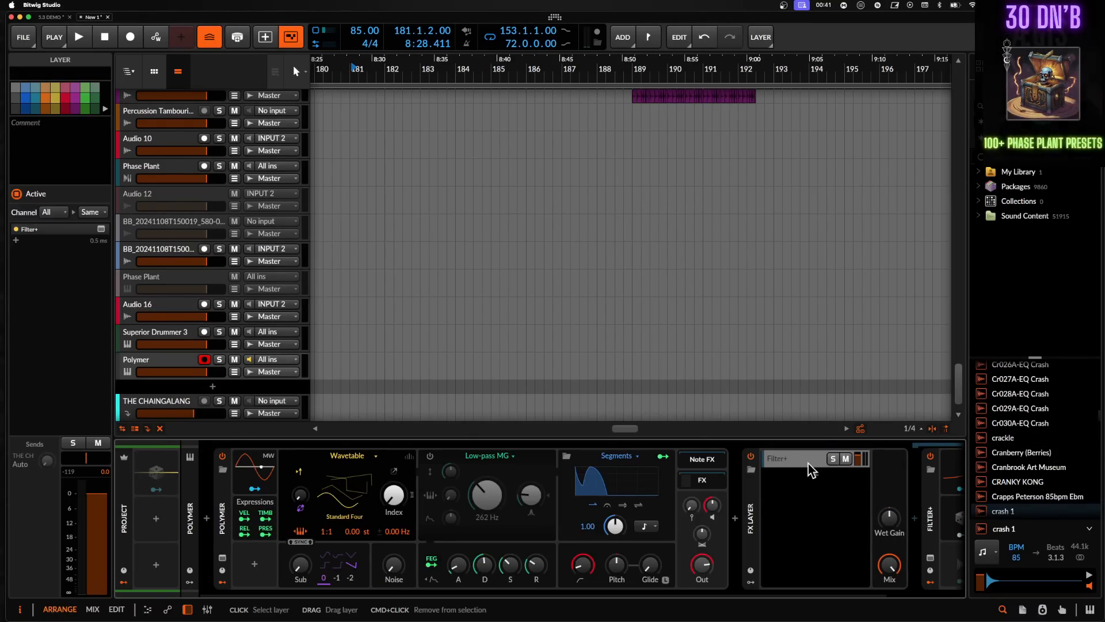
{"action": "key", "text": "super+d"}
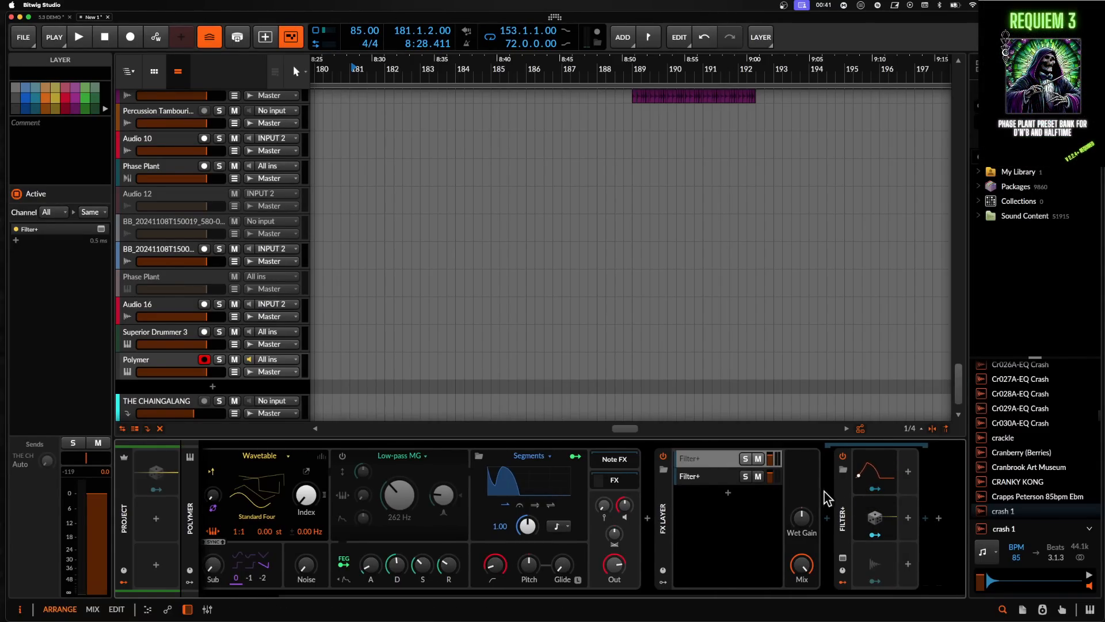
- Select each Filter+ layer in the FX Layer to compare their devices
{"action": "left_click", "coordinate": [842, 506]}
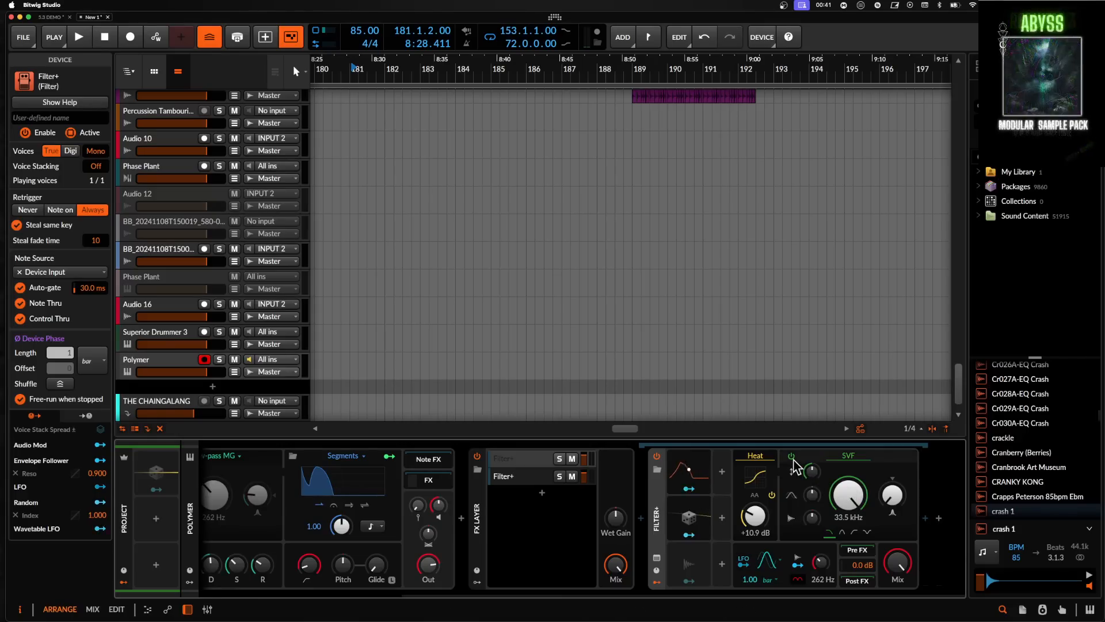
{"action": "left_click", "coordinate": [523, 476]}
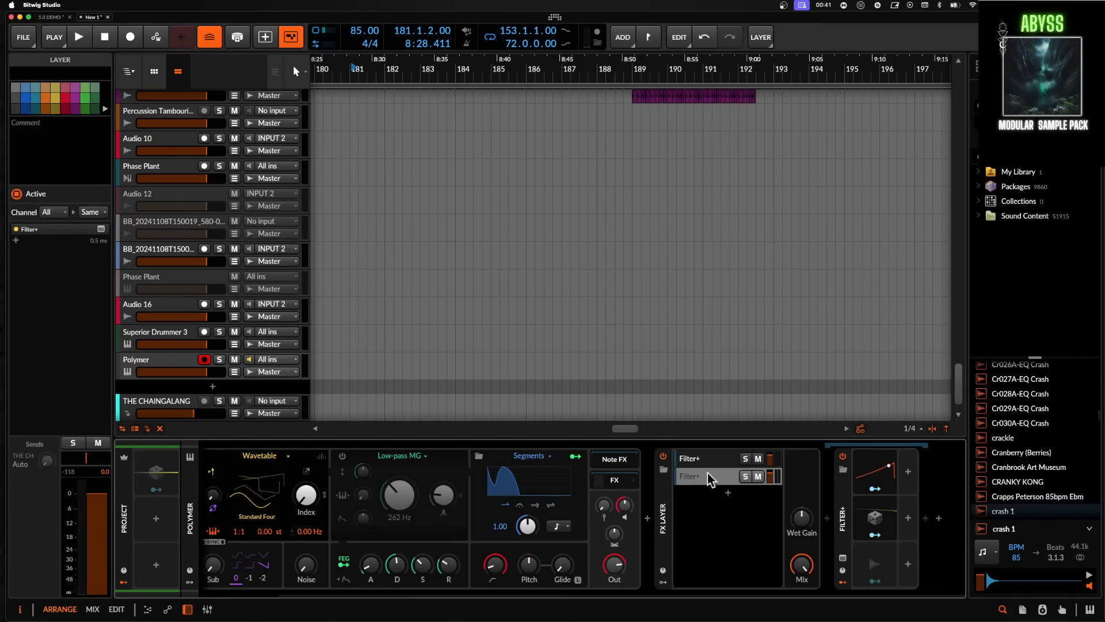
{"action": "left_click", "coordinate": [847, 501]}
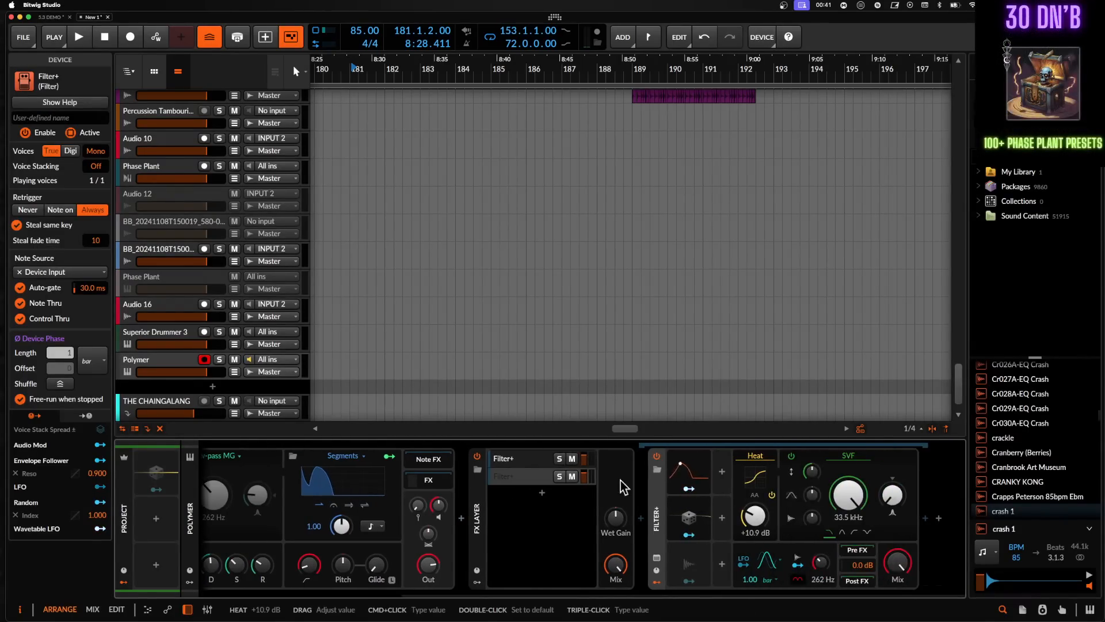
{"action": "left_click", "coordinate": [535, 475]}
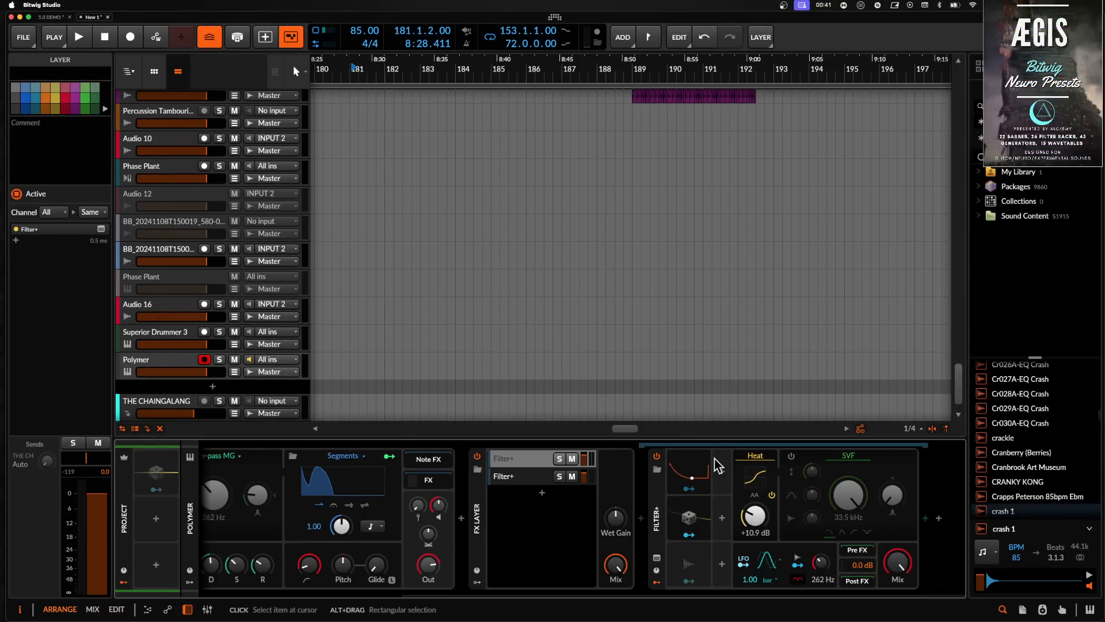
- Collapse the FX Layer and Polymer devices in the Polymer track's device chain
{"action": "left_click", "coordinate": [688, 493]}
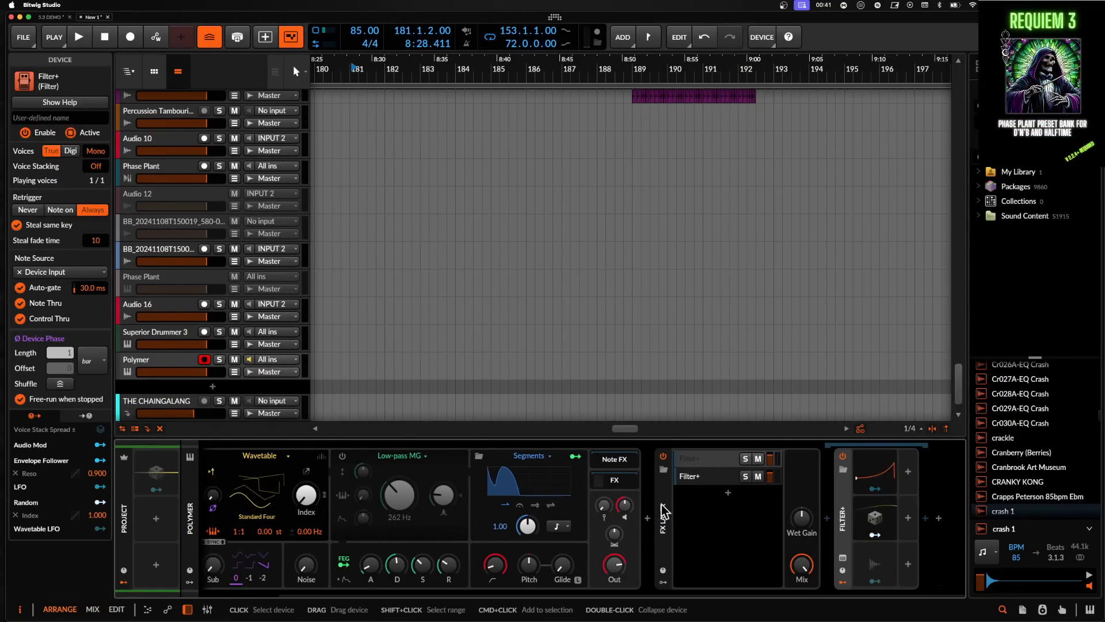
{"action": "double_click", "coordinate": [665, 510]}
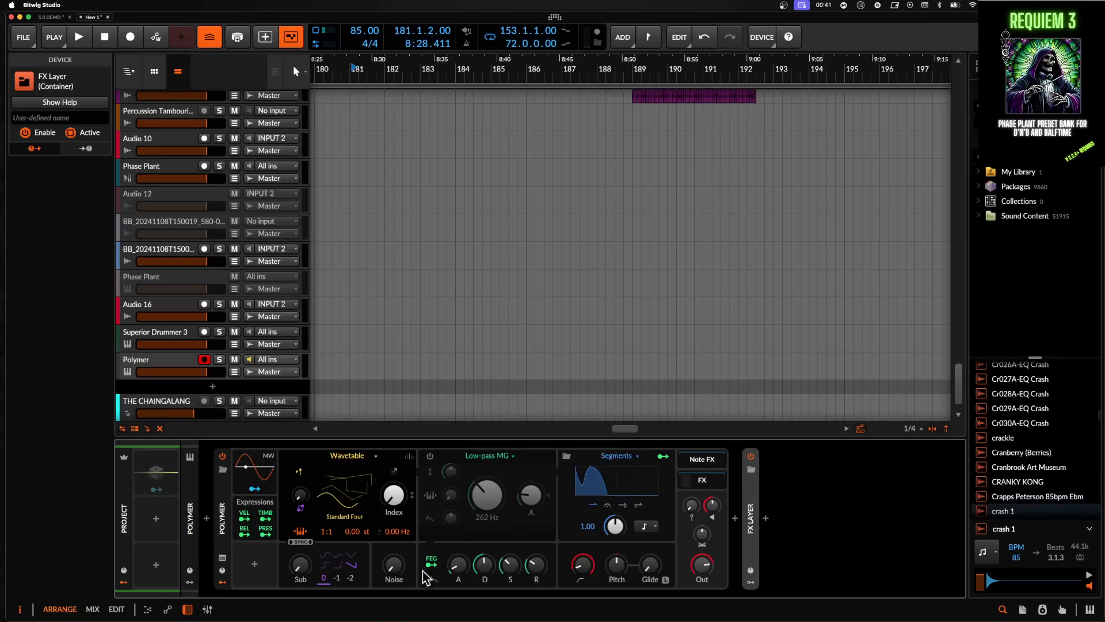
{"action": "double_click", "coordinate": [222, 518]}
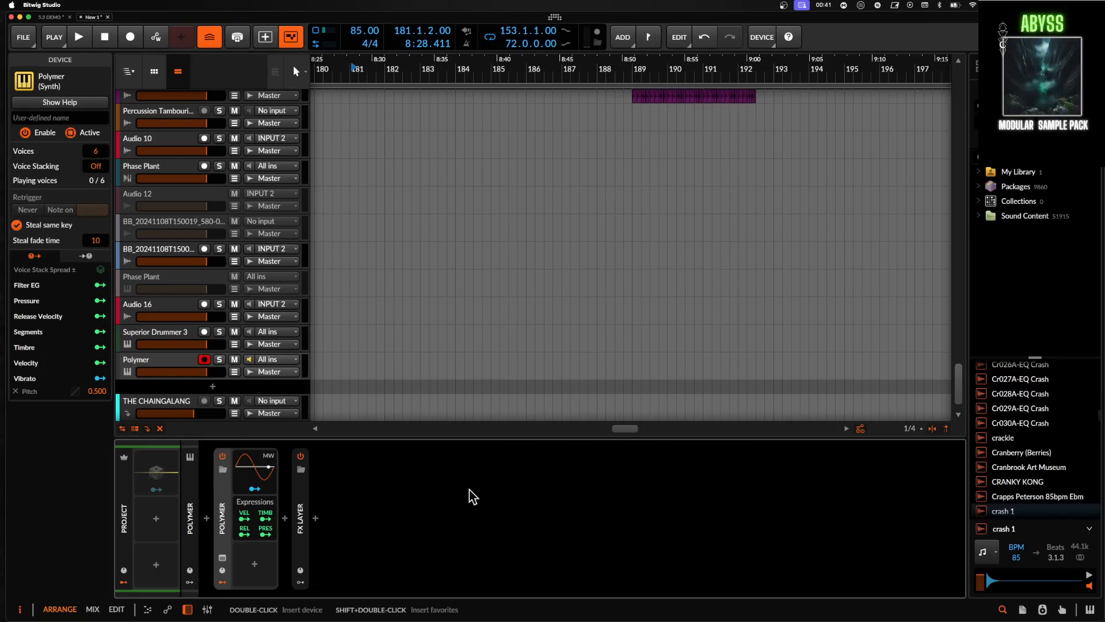
- Add a new instrument track with a Poly Grid device
{"action": "scroll", "coordinate": [188, 314], "scroll_direction": "down", "scroll_amount": 1}
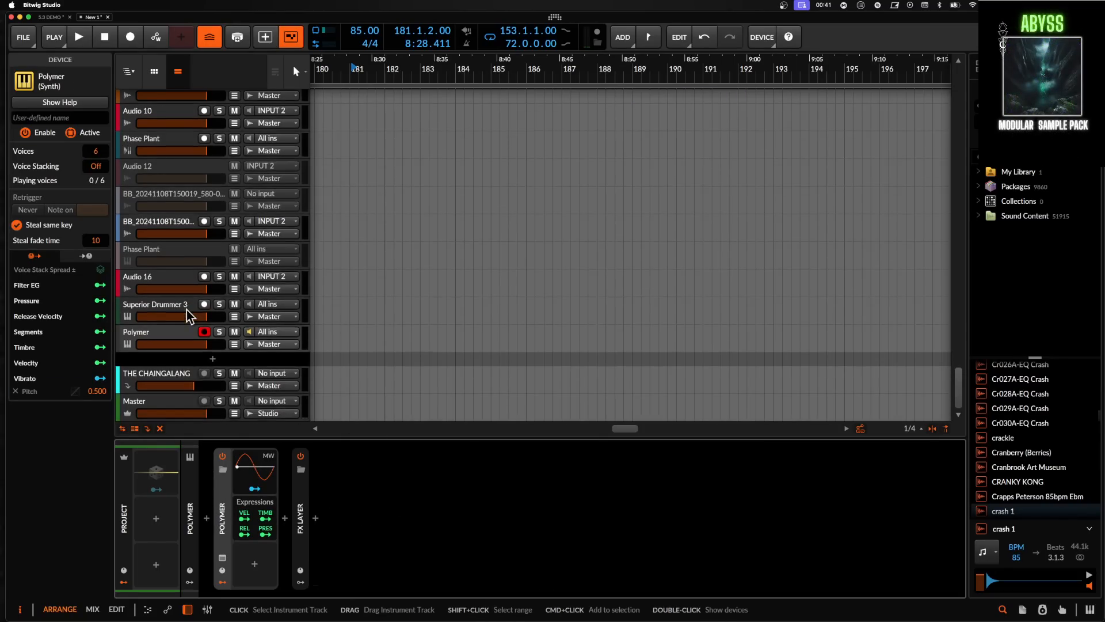
{"action": "left_click", "coordinate": [213, 359]}
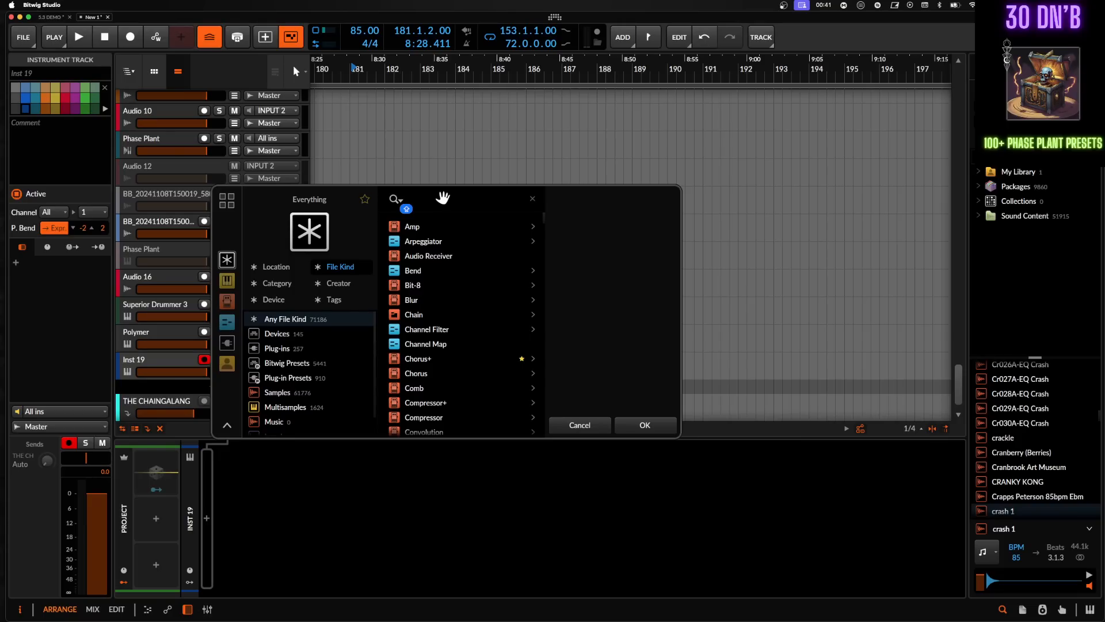
{"action": "type", "text": "POLY"}
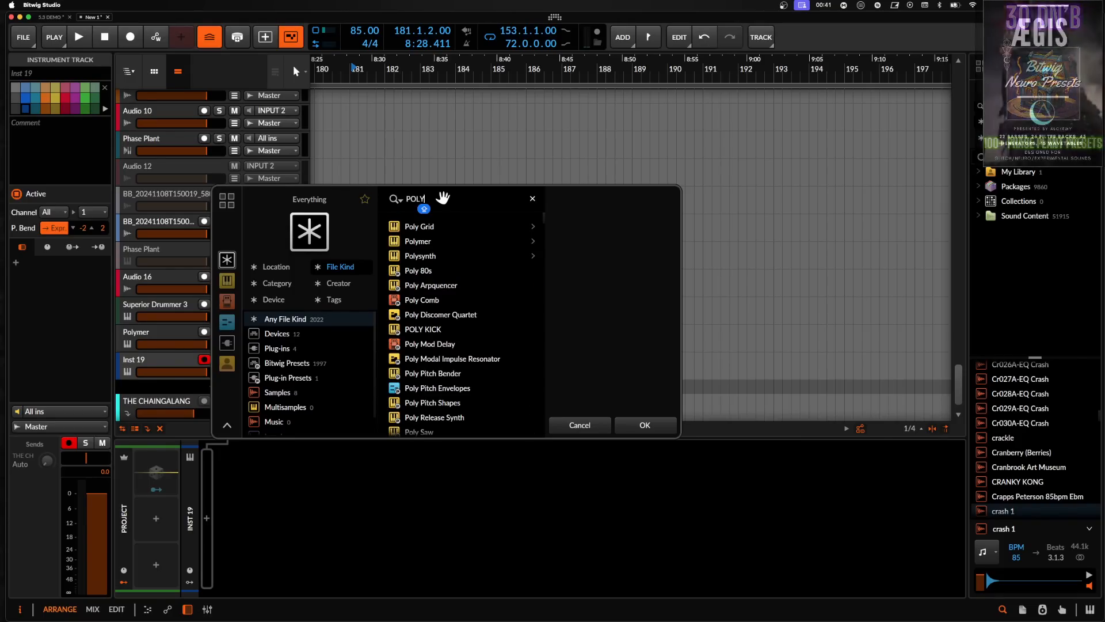
{"action": "key", "text": "Down"}
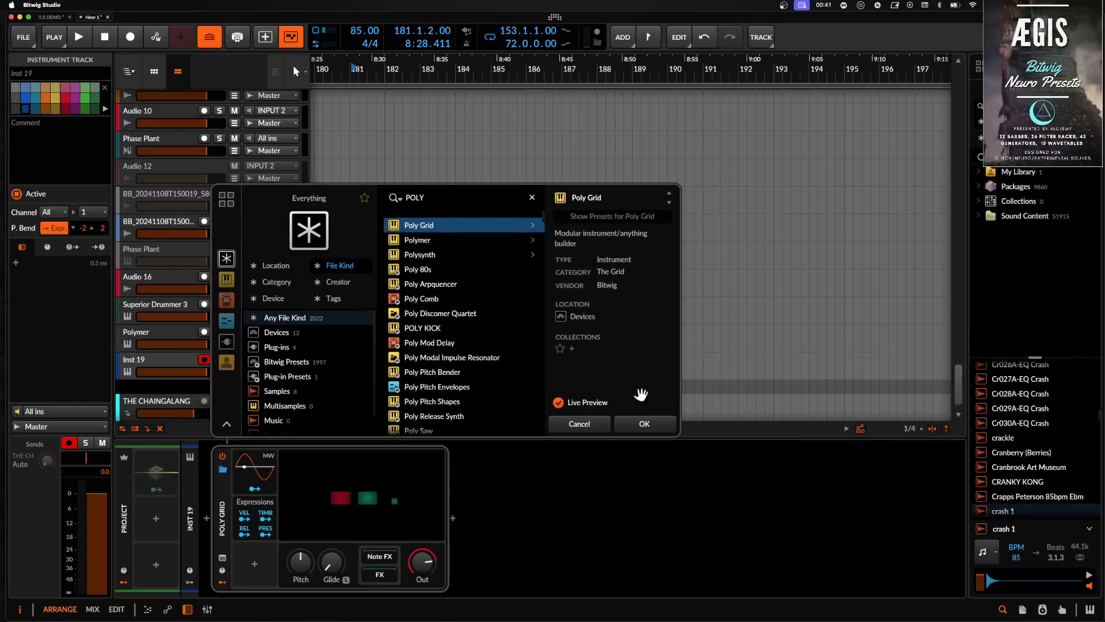
{"action": "left_click", "coordinate": [661, 429]}
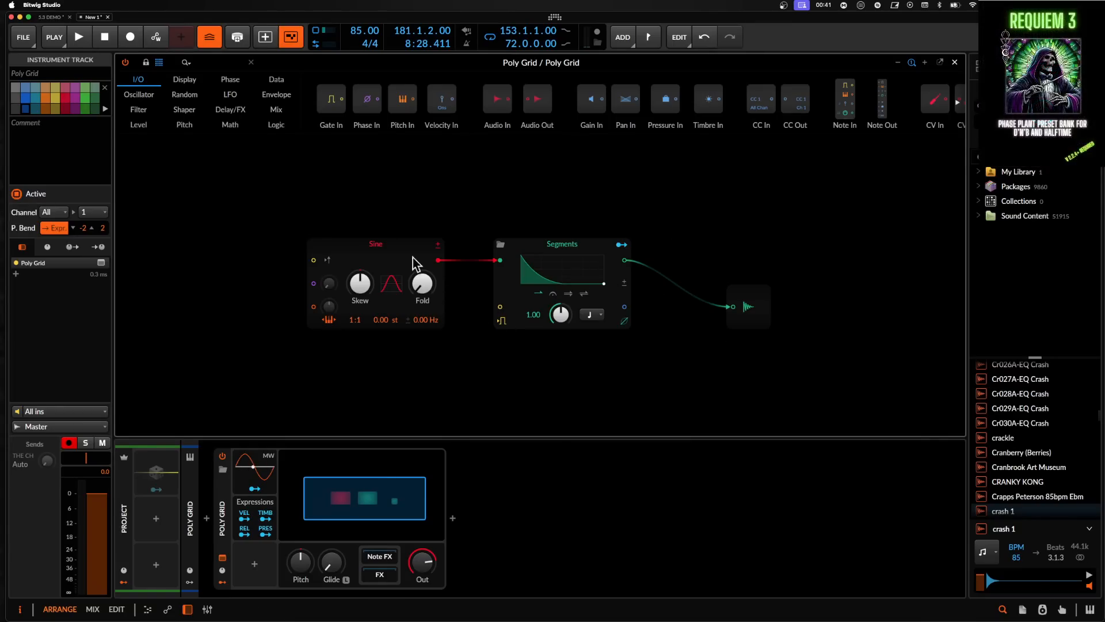
{"action": "left_click_drag", "start_coordinate": [271, 178], "coordinate": [821, 407]}
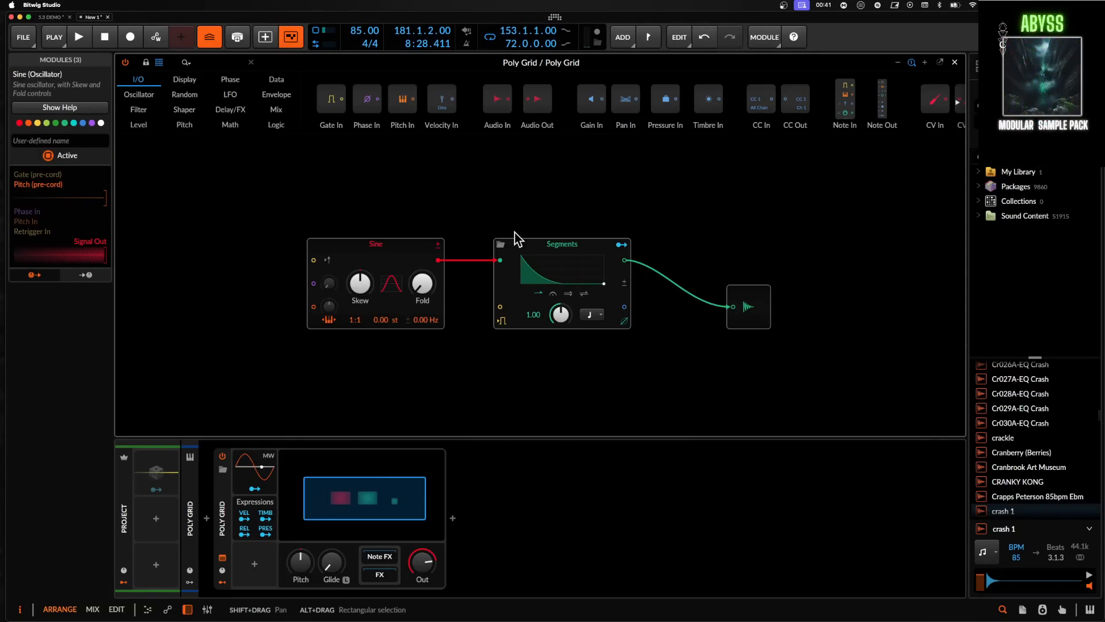
{"action": "right_click", "coordinate": [404, 244]}
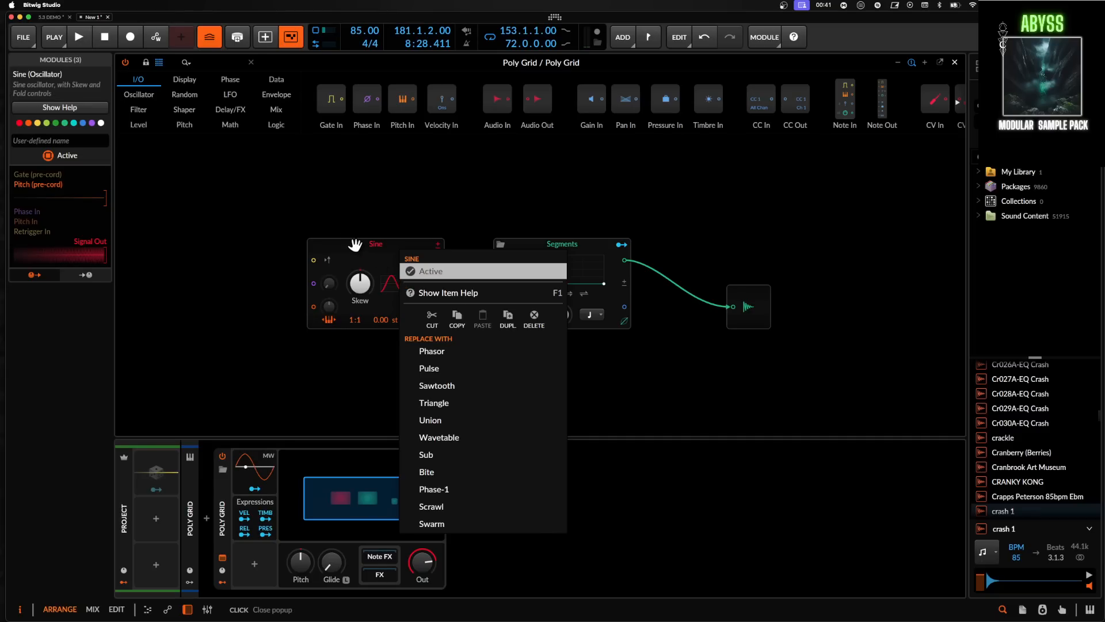
{"action": "left_click", "coordinate": [298, 199]}
- Insert an FX Grid device after the Poly Grid
{"action": "left_click", "coordinate": [452, 520]}
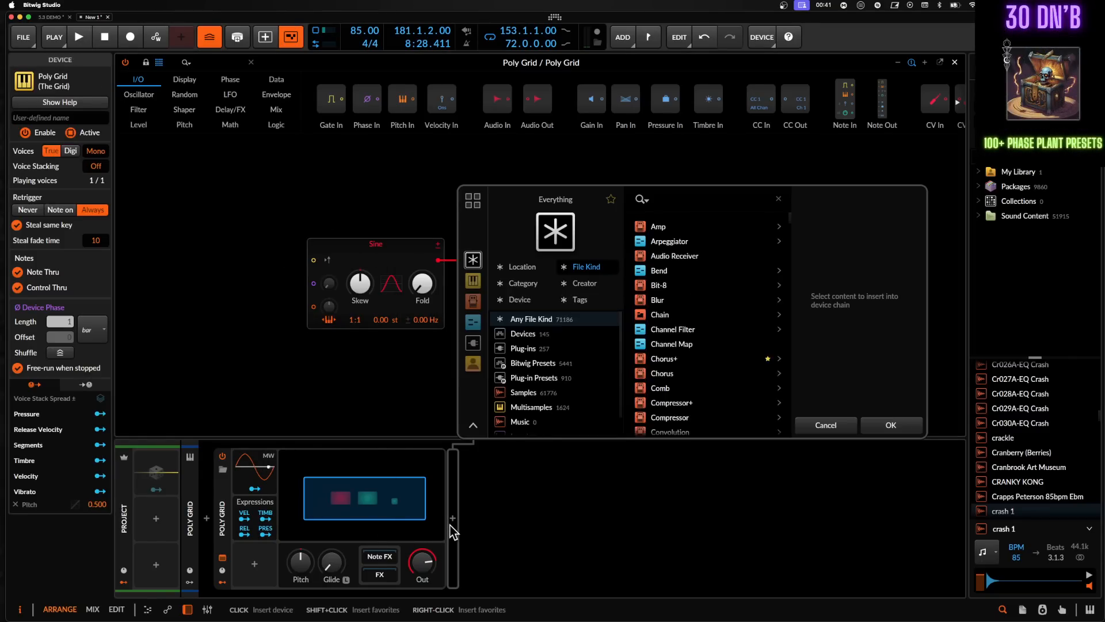
{"action": "type", "text": "FX"}
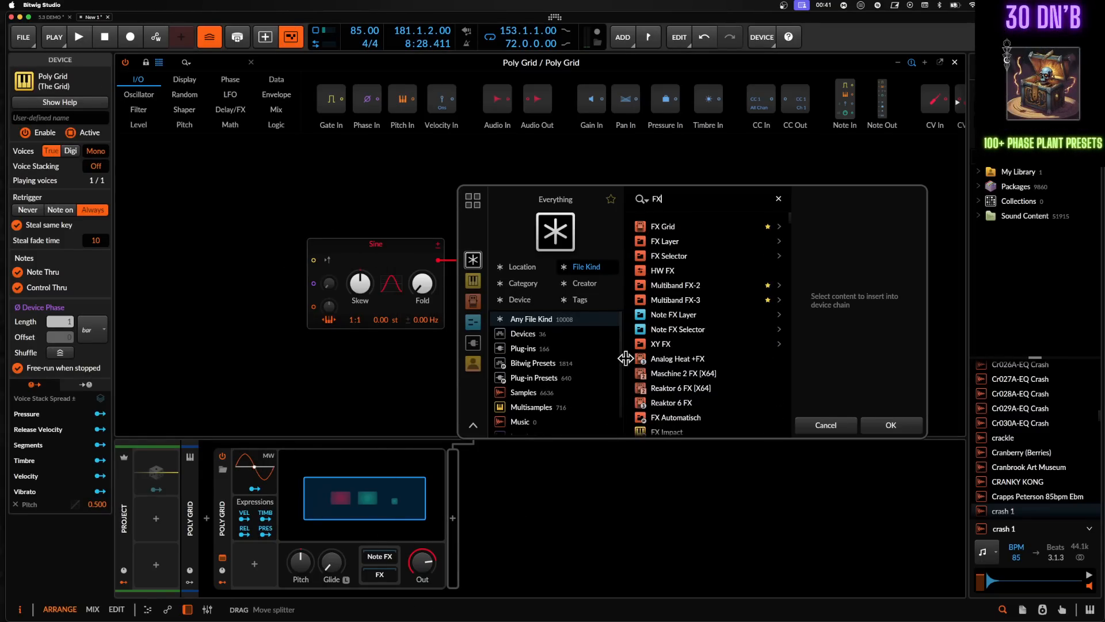
{"action": "left_click", "coordinate": [662, 227]}
{"action": "left_click", "coordinate": [890, 425]}
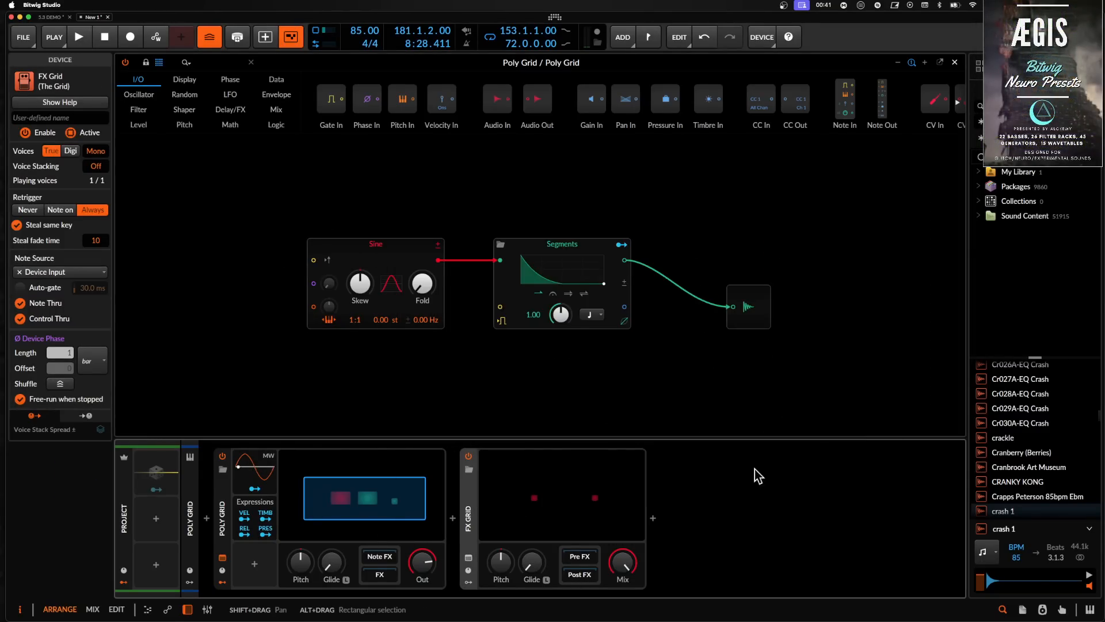
- Load the Grid Compressor preset into the FX Grid and open its grid editor
{"action": "left_click", "coordinate": [470, 469]}
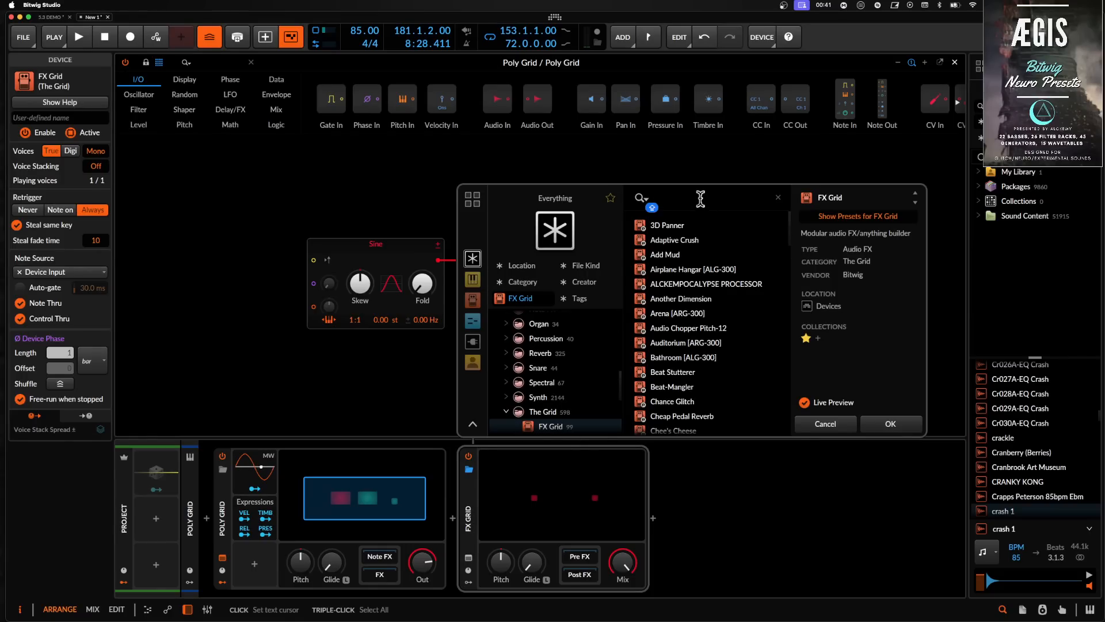
{"action": "type", "text": "COMP"}
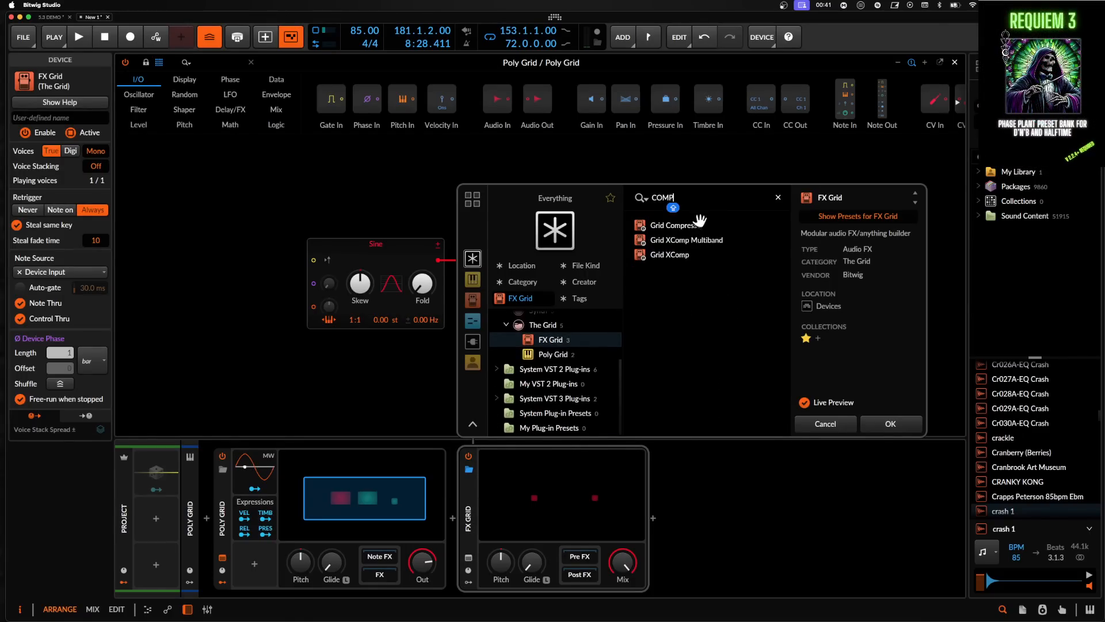
{"action": "left_click", "coordinate": [694, 226]}
{"action": "left_click", "coordinate": [908, 421]}
{"action": "left_click", "coordinate": [720, 490]}
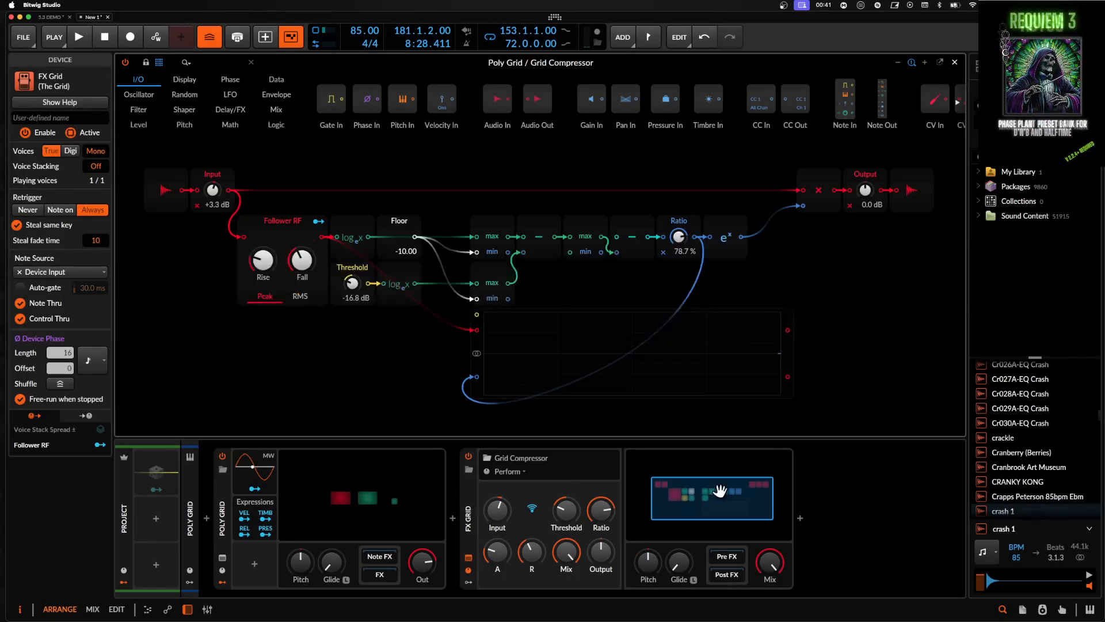
- Cut all the Grid Compressor modules out of the FX Grid
{"action": "key", "text": "super+minus"}
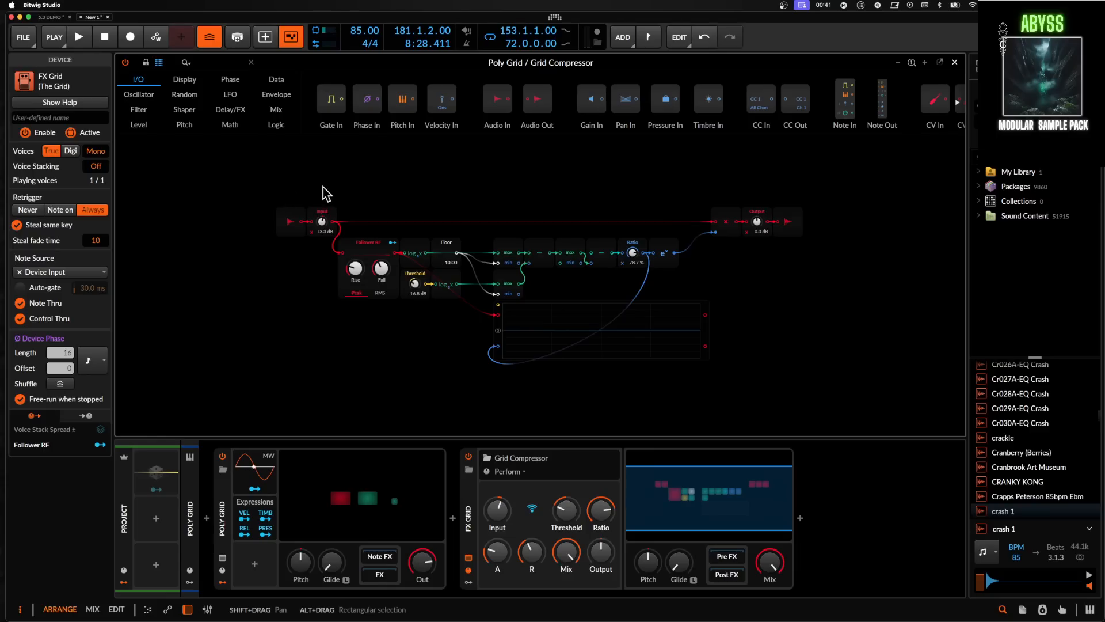
{"action": "left_click_drag", "start_coordinate": [322, 194], "coordinate": [752, 374]}
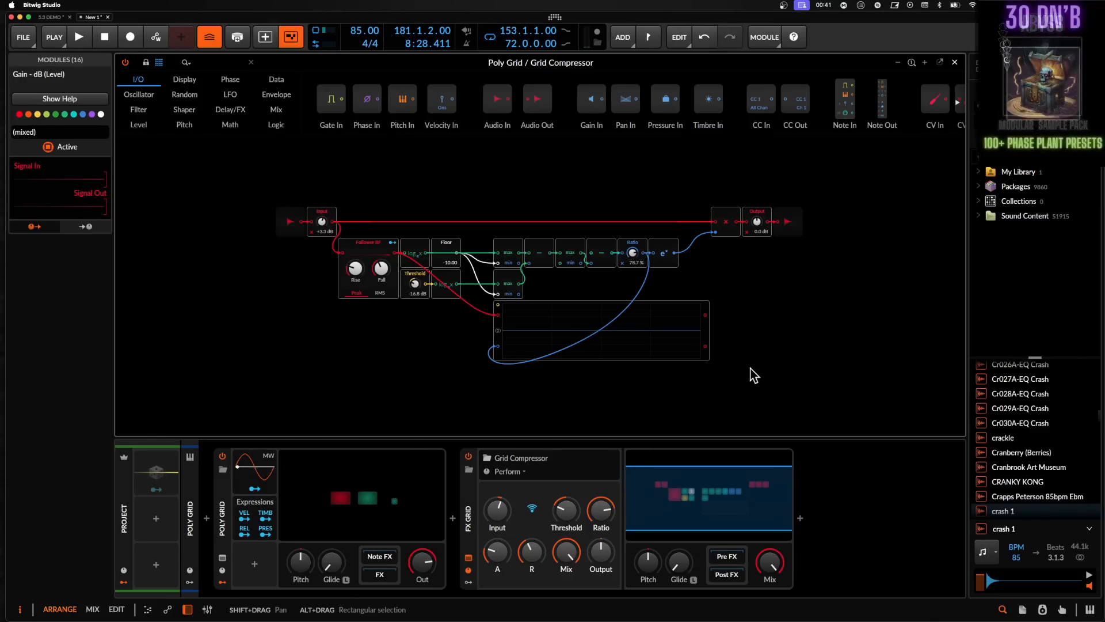
{"action": "key", "text": "Delete"}
- Open the Poly Grid editor and shift all its modules to the right
{"action": "left_click", "coordinate": [334, 501]}
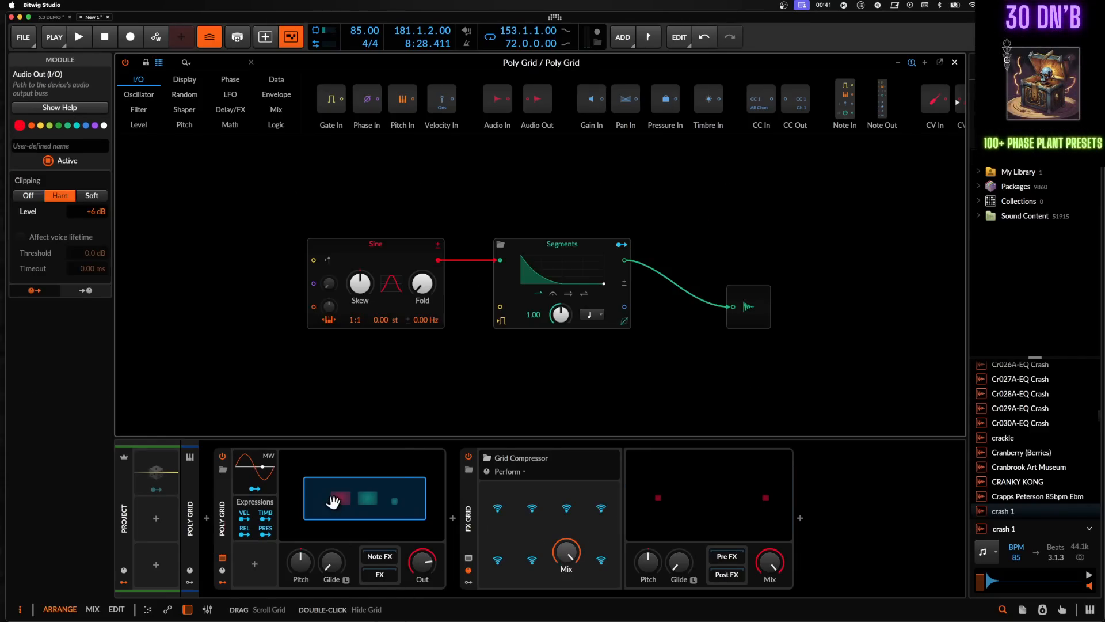
{"action": "key", "text": "super+a"}
{"action": "left_click_drag", "start_coordinate": [749, 300], "coordinate": [888, 301]}
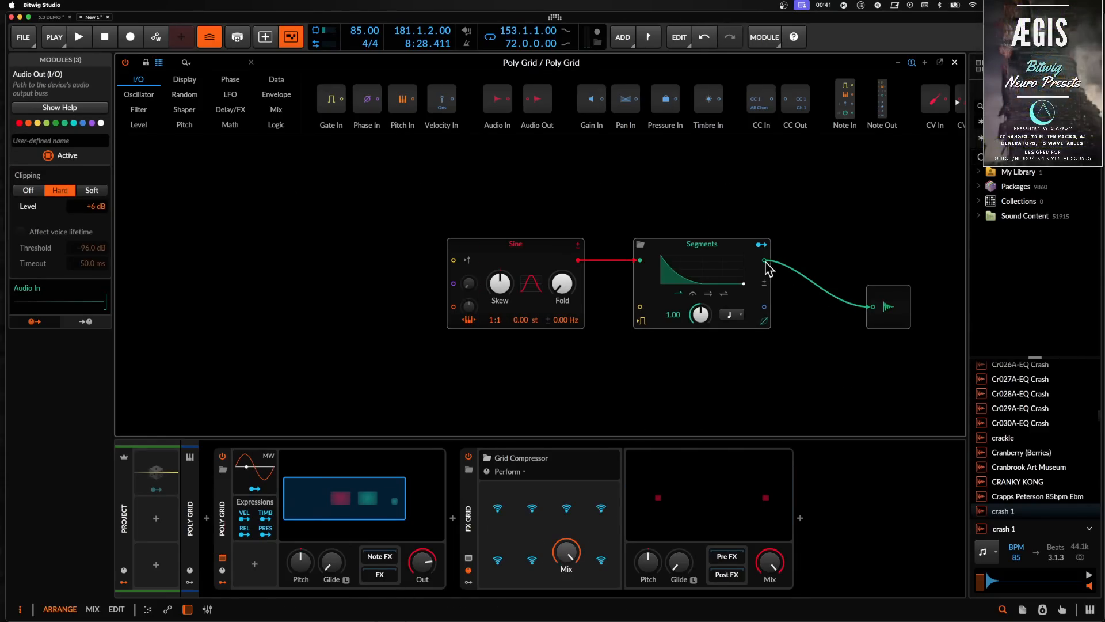
- Paste the compressor modules into the Poly Grid after the Segments module
{"action": "left_click", "coordinate": [665, 246]}
{"action": "left_click", "coordinate": [780, 213]}
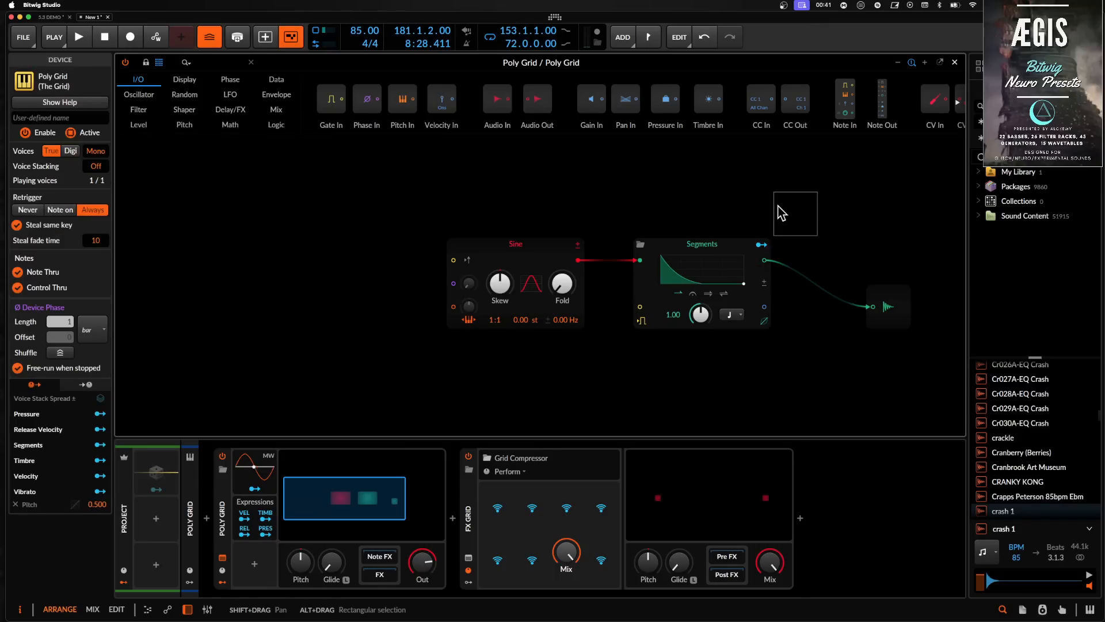
{"action": "left_click", "coordinate": [717, 255]}
{"action": "key", "text": "super+v"}
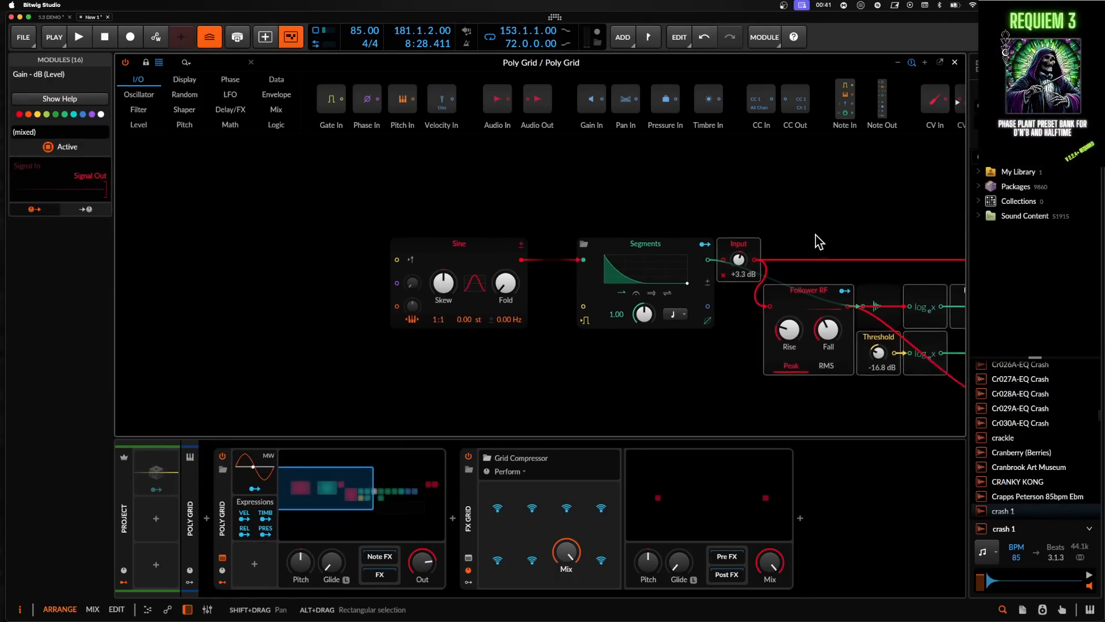
- Pan and zoom across the Poly Grid to examine the pasted compressor wiring
{"action": "scroll", "coordinate": [818, 242], "scroll_direction": "right", "scroll_amount": 3}
{"action": "scroll", "coordinate": [575, 262], "scroll_direction": "right", "scroll_amount": 5}
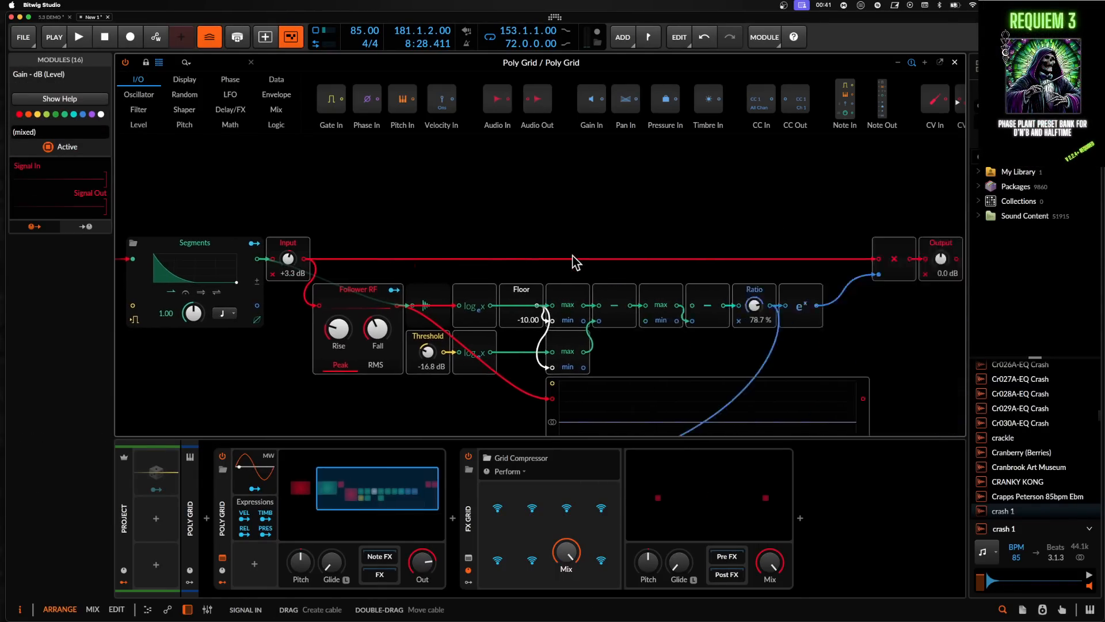
{"action": "scroll", "coordinate": [576, 261], "scroll_direction": "right", "scroll_amount": 4}
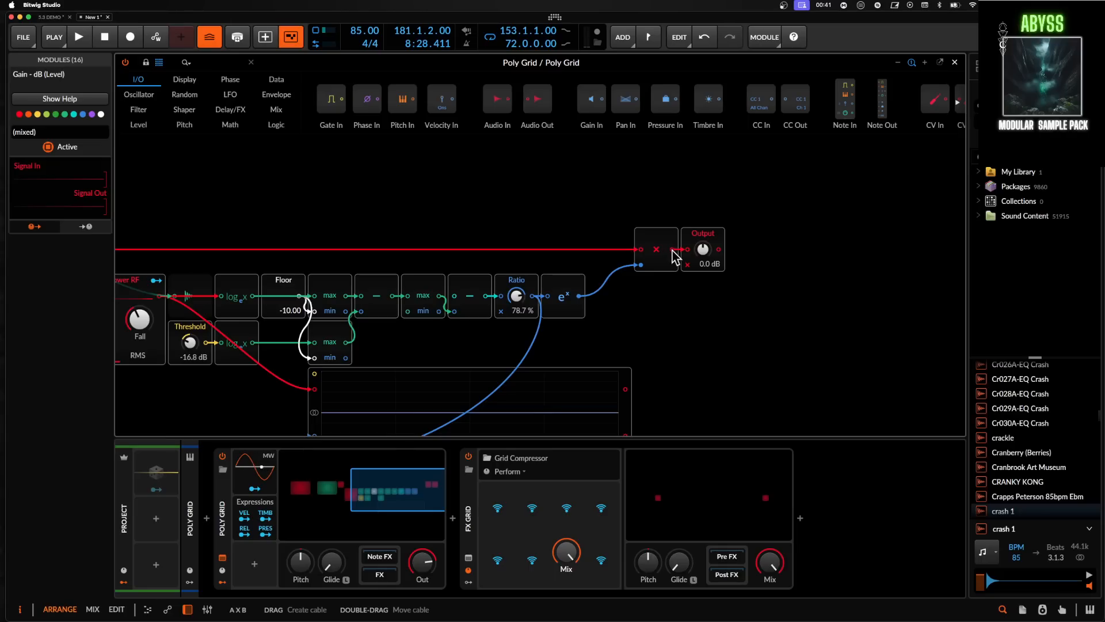
{"action": "scroll", "coordinate": [677, 254], "scroll_direction": "down", "scroll_amount": 3}
{"action": "scroll", "coordinate": [676, 255], "scroll_direction": "right", "scroll_amount": 3}
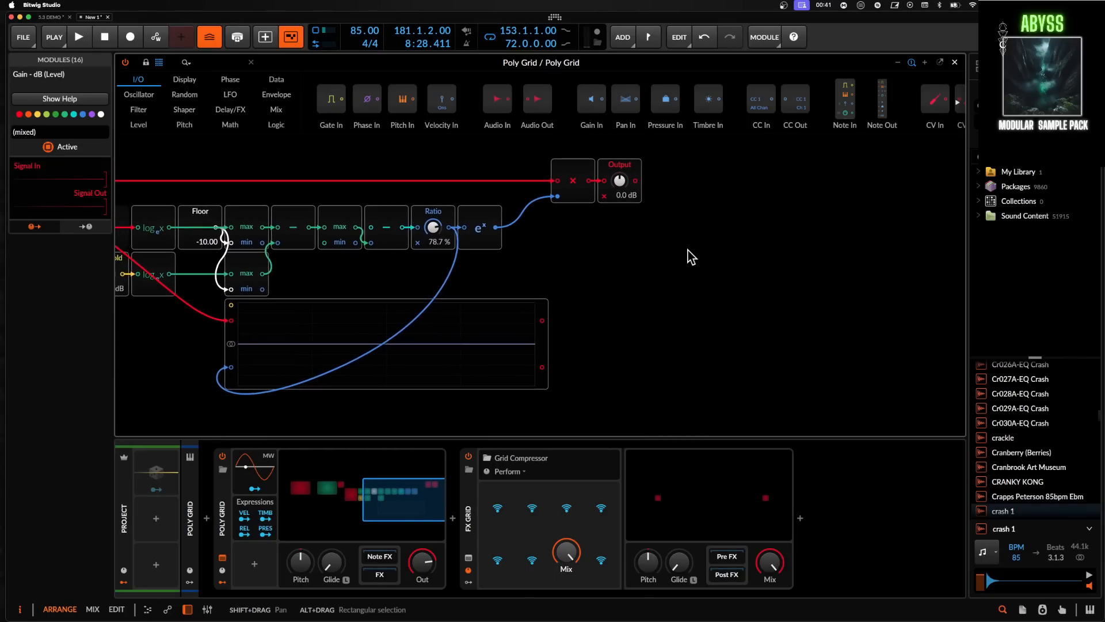
{"action": "key", "text": "super+minus"}
{"action": "scroll", "coordinate": [691, 255], "scroll_direction": "left", "scroll_amount": 3}
{"action": "scroll", "coordinate": [691, 255], "scroll_direction": "down", "scroll_amount": 3}
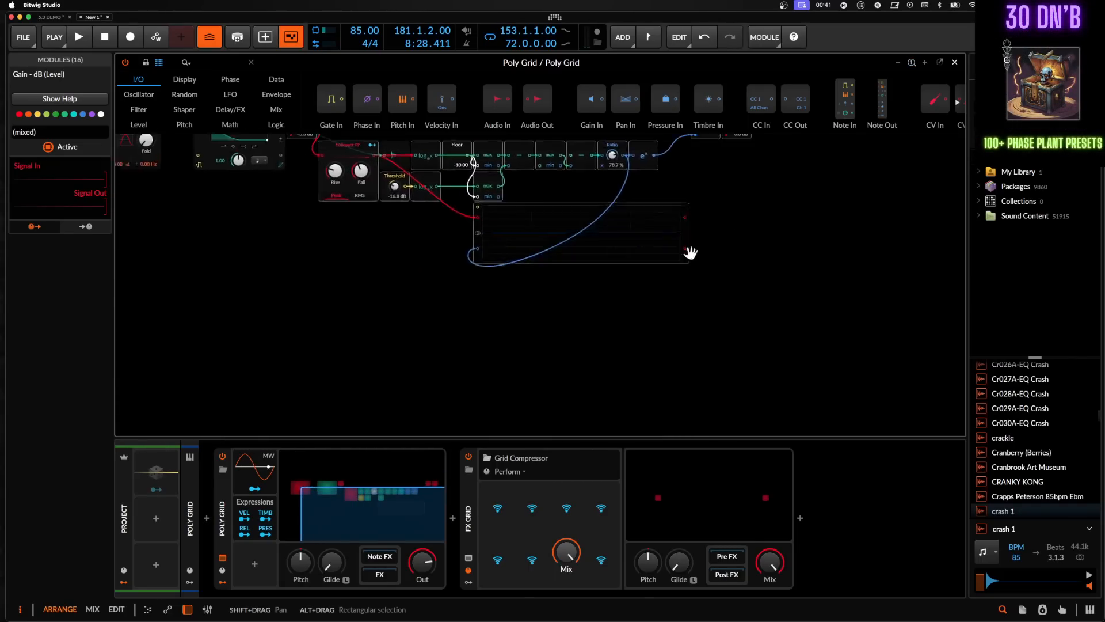
{"action": "scroll", "coordinate": [691, 252], "scroll_direction": "left", "scroll_amount": 4}
{"action": "scroll", "coordinate": [691, 252], "scroll_direction": "up", "scroll_amount": 3}
{"action": "key", "text": "super+minus"}
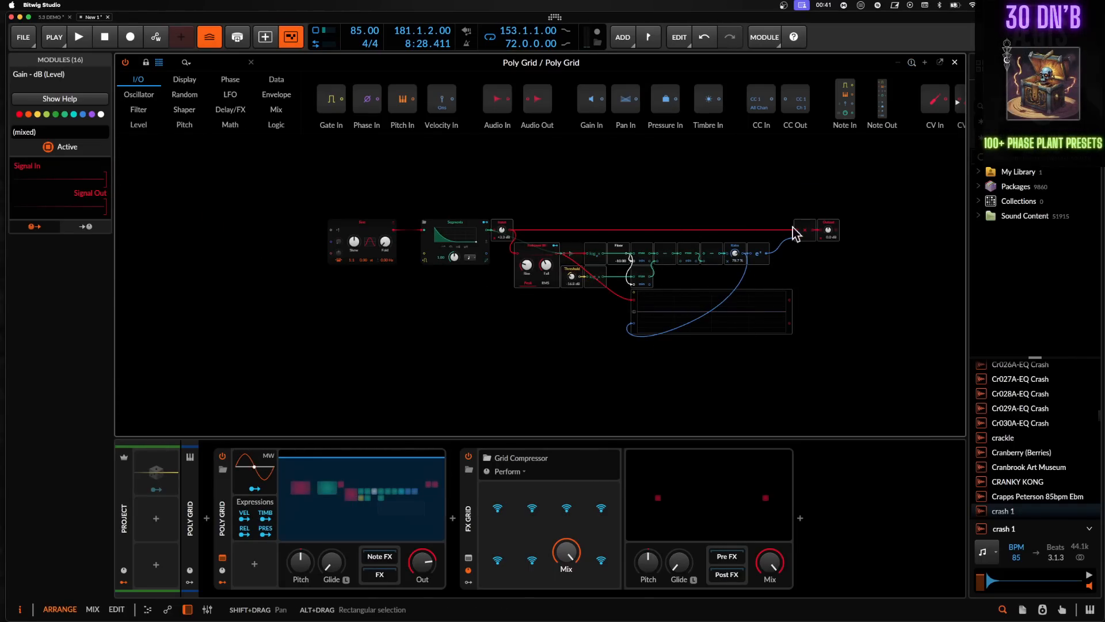
- Browse the grid's module insert menu, then close the Poly Grid editor
{"action": "left_click_drag", "start_coordinate": [838, 204], "coordinate": [493, 348]}
{"action": "mouse_move", "coordinate": [500, 227]}
{"action": "left_mouse_down"}
{"action": "mouse_move", "coordinate": [561, 247]}
{"action": "mouse_move", "coordinate": [489, 236]}
{"action": "left_mouse_up"}
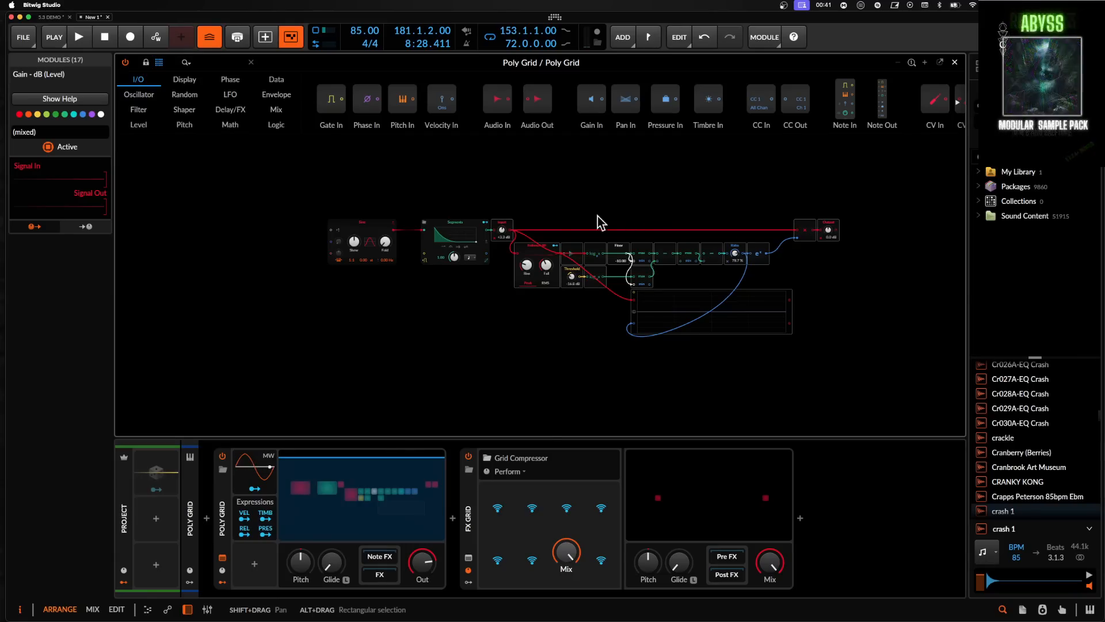
{"action": "left_click_drag", "start_coordinate": [859, 170], "coordinate": [501, 367]}
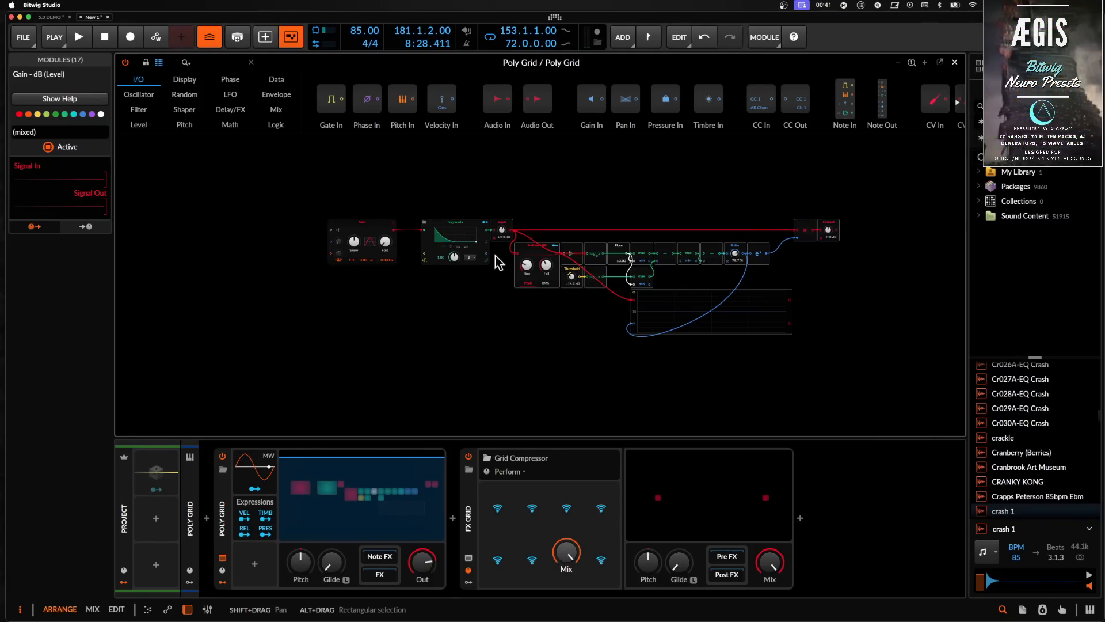
{"action": "right_click", "coordinate": [339, 326]}
{"action": "mouse_move", "coordinate": [341, 375]}
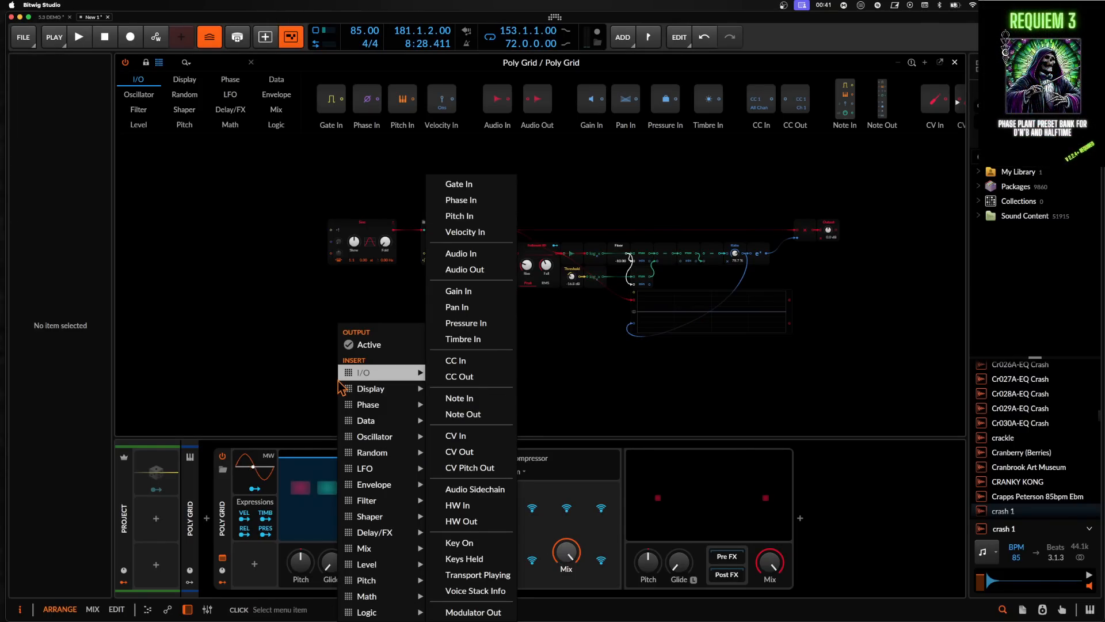
{"action": "mouse_move", "coordinate": [417, 617]}
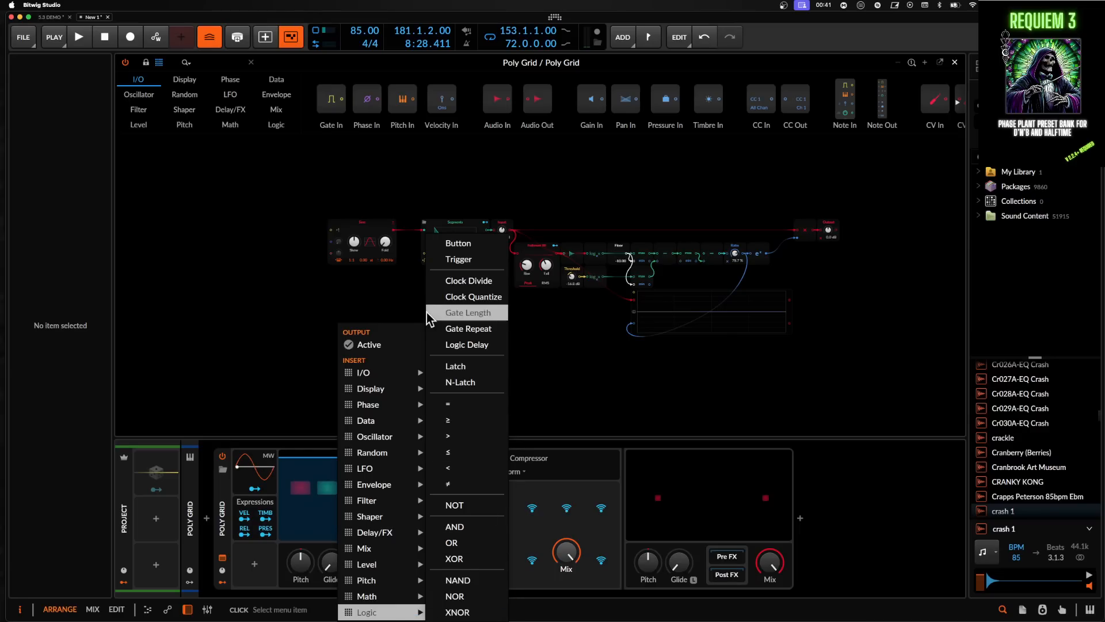
{"action": "left_click", "coordinate": [325, 292]}
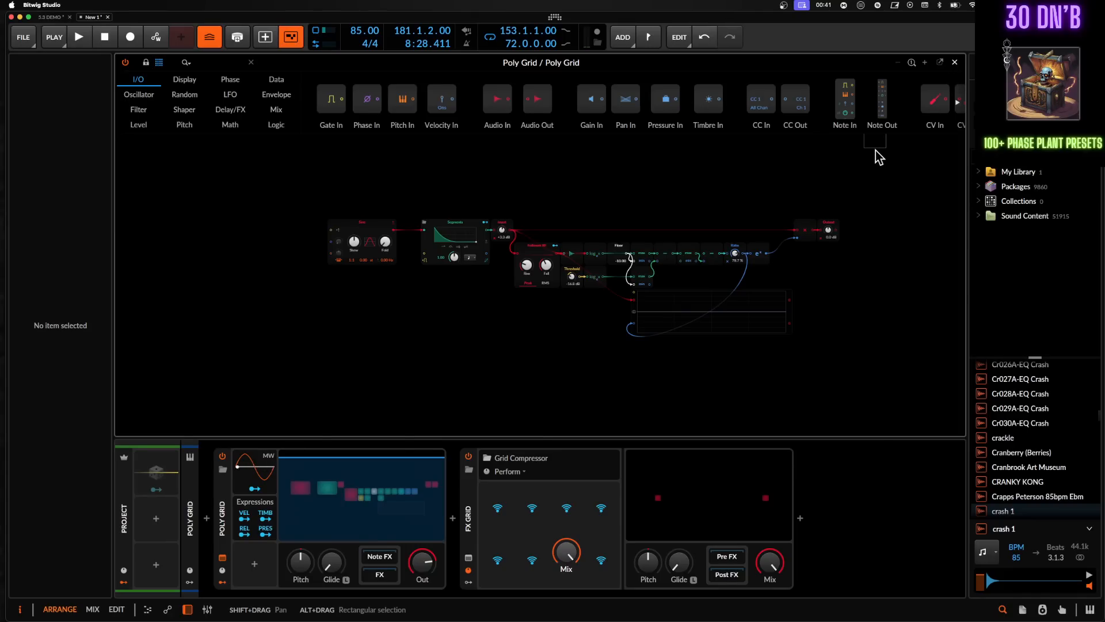
{"action": "left_click", "coordinate": [956, 65]}
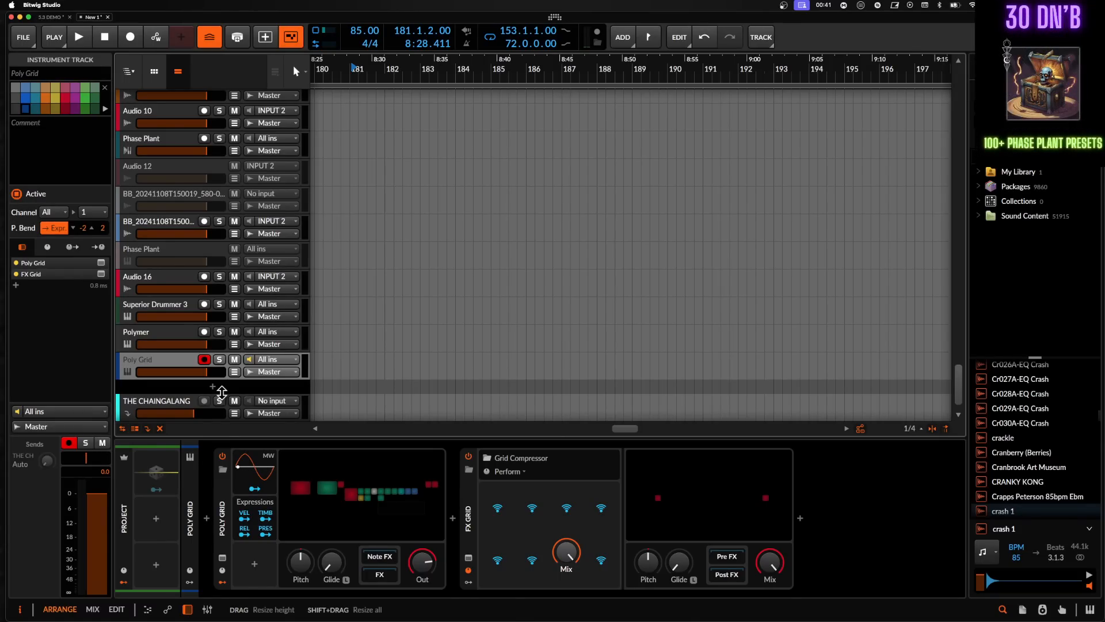
- Select the Master track to view its device chain
{"action": "scroll", "coordinate": [161, 354], "scroll_direction": "down", "scroll_amount": 1}
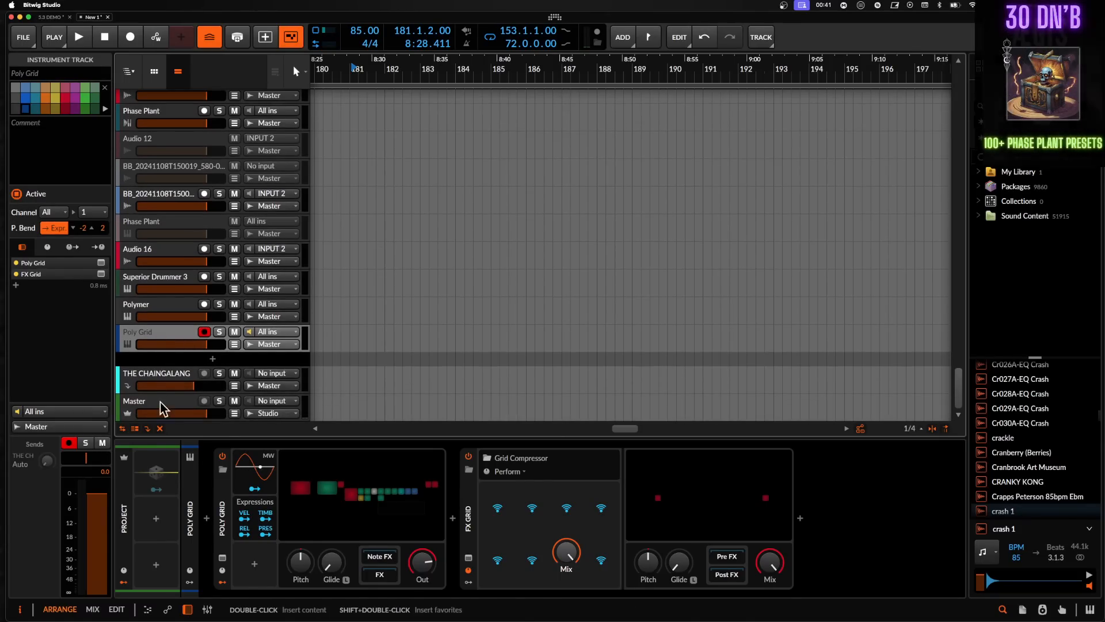
{"action": "left_click", "coordinate": [161, 403]}
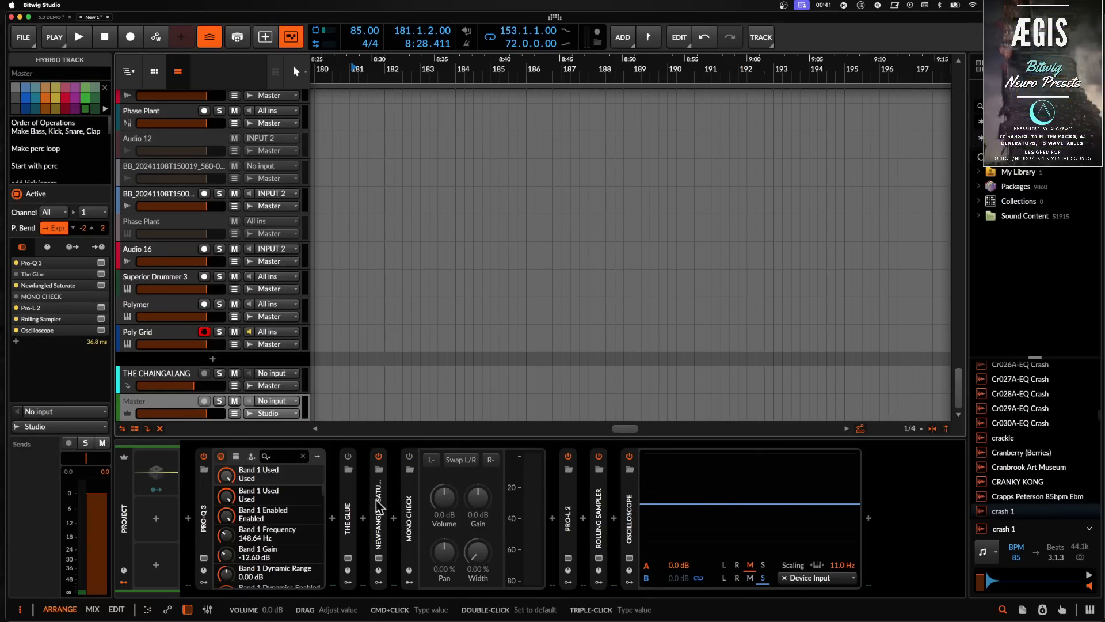